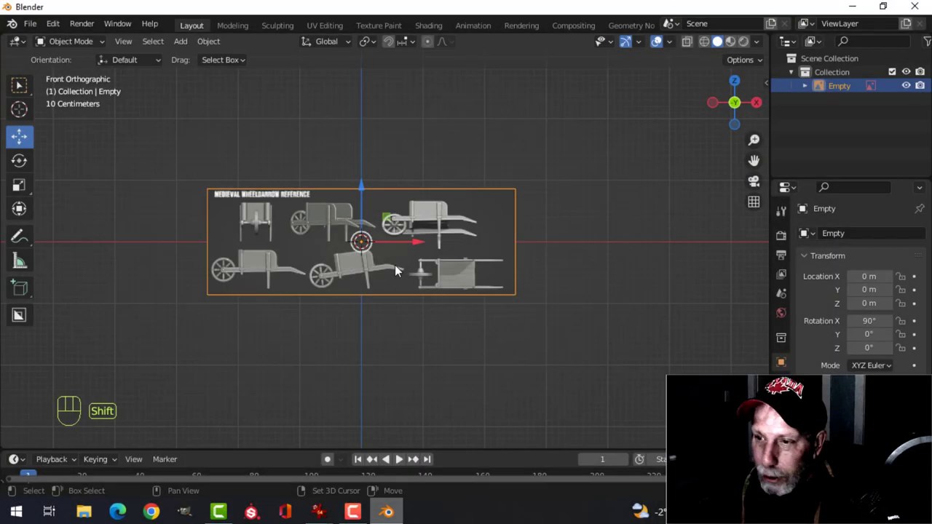
# - Scale the wheelbarrow reference image by 3 and move it to about X 5.17 m, Z 1.38 m, centring the lower-left side view on the origin
pyautogui.hotkey('shift', 'a')
pyautogui.moveTo(333, 268)
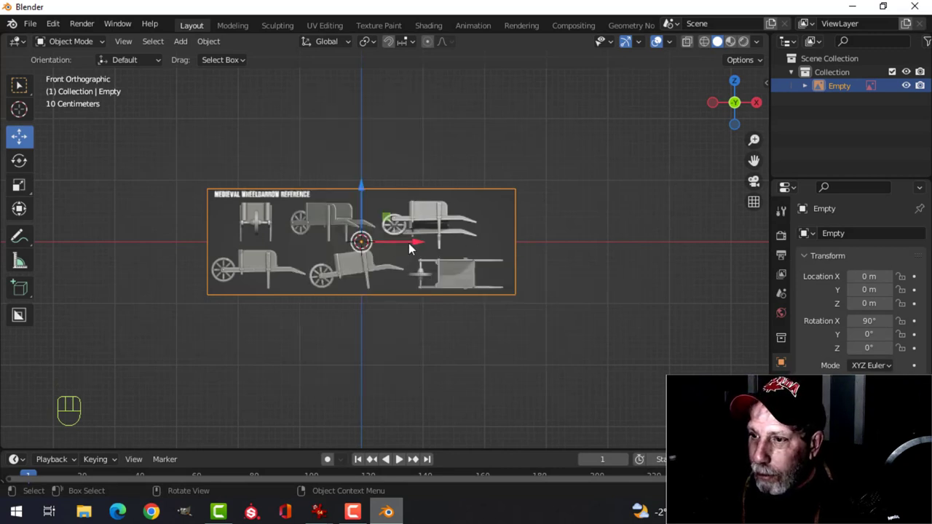
pyautogui.press('s')
pyautogui.press('3')
pyautogui.click(537, 274)
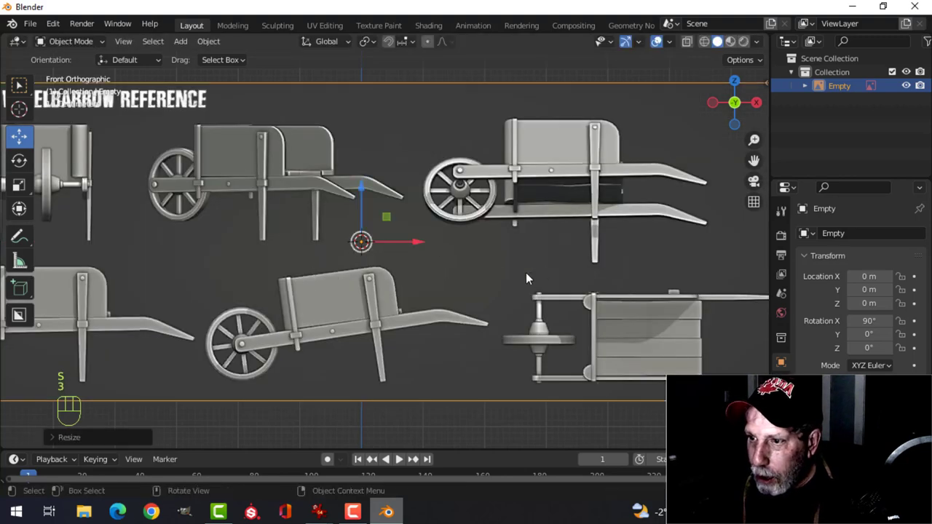
pyautogui.scroll(-1, 499, 267)
pyautogui.press('g')
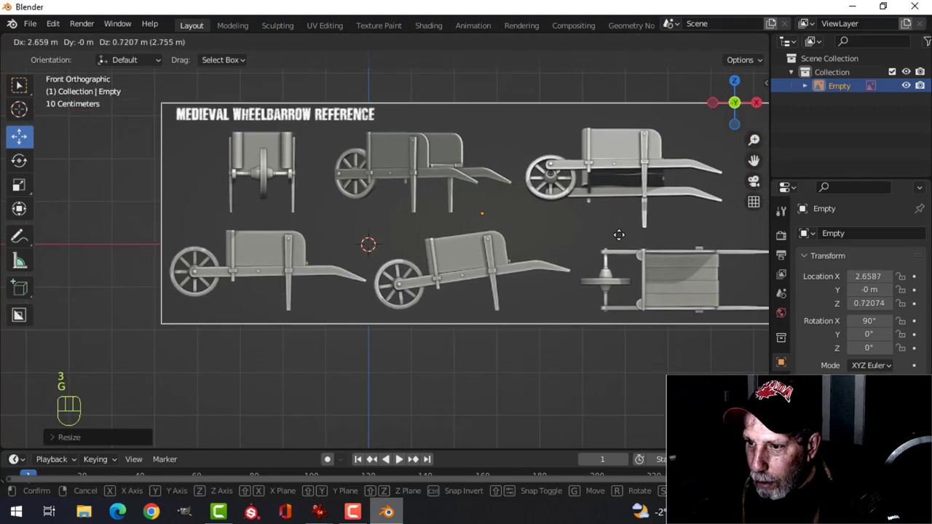
pyautogui.click(720, 208)
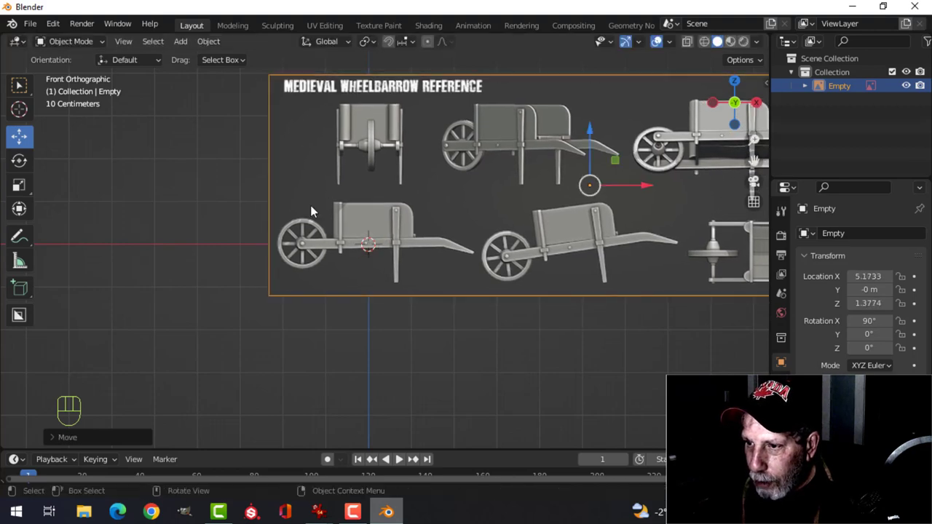
# - Push the reference image back along the Y axis to about 4.36 m, behind the modelling area
pyautogui.scroll(3, 473, 230)
pyautogui.keyDown('shift'); pyautogui.moveTo(523, 223); pyautogui.dragTo(438, 306, button='middle'); pyautogui.keyUp('shift')
pyautogui.scroll(-3, 322, 214)
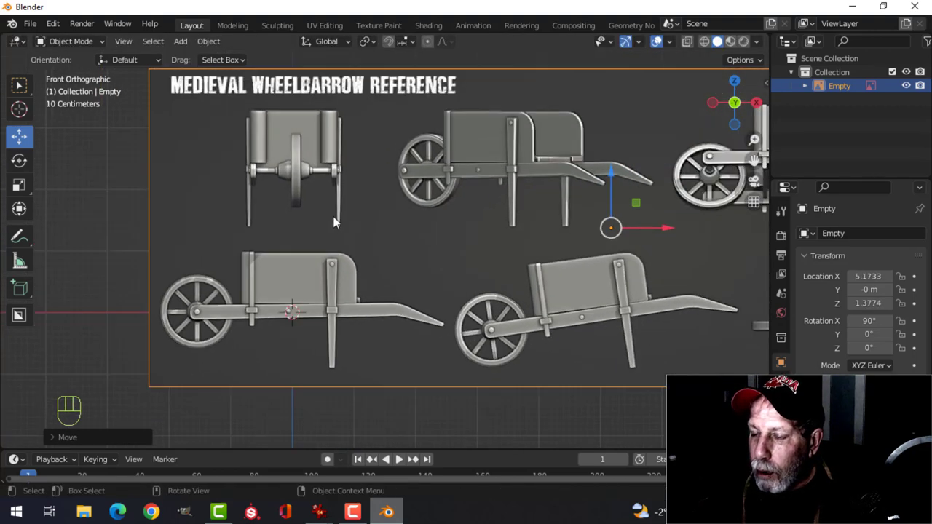
pyautogui.keyDown('shift'); pyautogui.moveTo(535, 219); pyautogui.dragTo(452, 197, button='middle'); pyautogui.keyUp('shift')
pyautogui.scroll(2, 316, 233)
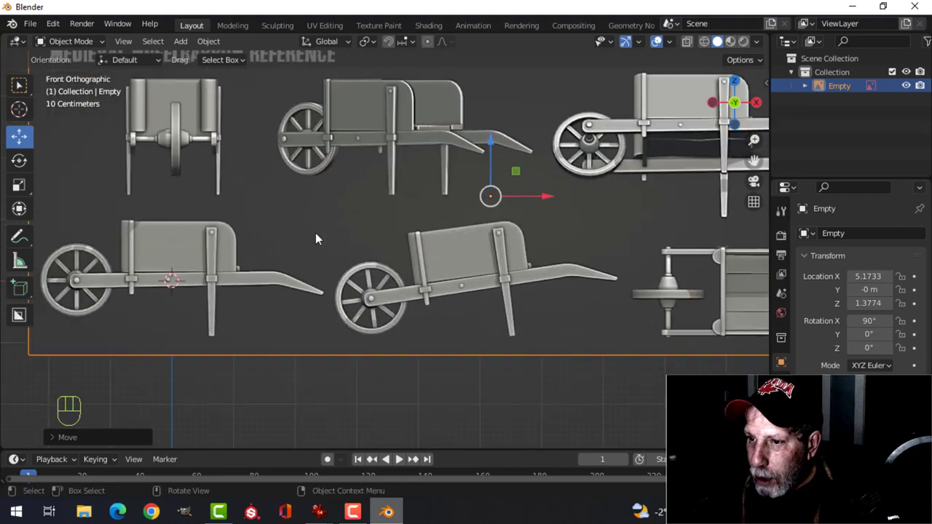
pyautogui.keyDown('shift'); pyautogui.moveTo(316, 233); pyautogui.dragTo(449, 222, button='middle'); pyautogui.keyUp('shift')
pyautogui.scroll(1, 444, 226)
pyautogui.press('KP_3')
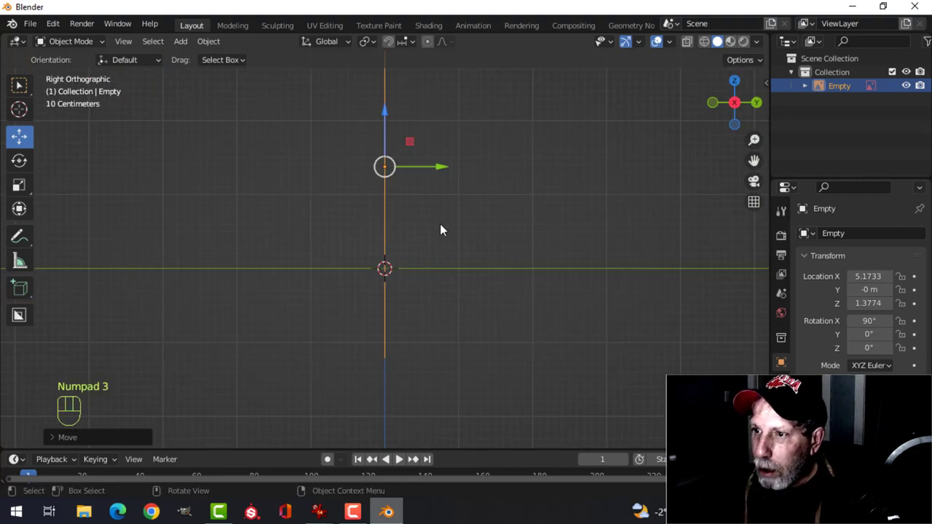
pyautogui.moveTo(438, 210); pyautogui.dragTo(596, 208)
pyautogui.press('KP_1')
pyautogui.scroll(4, 595, 208)
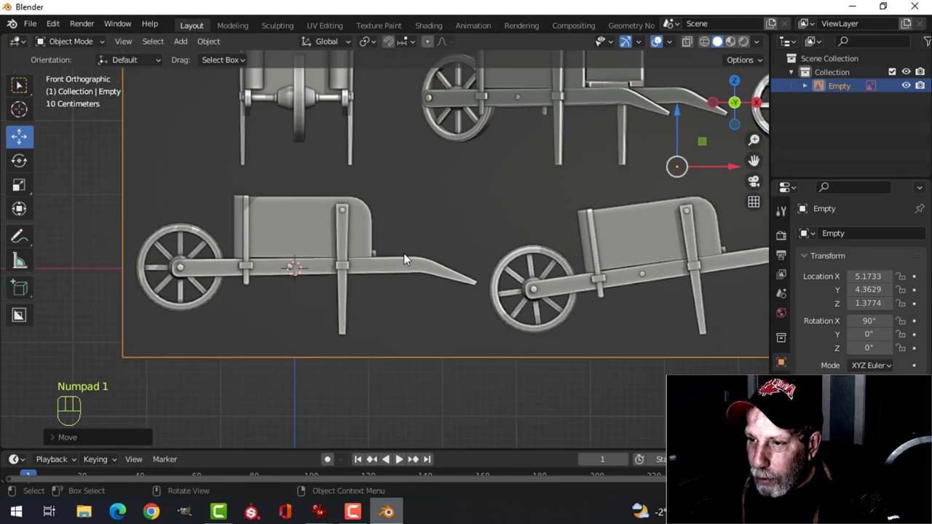
# - Add a cylinder mesh with 16 vertices at the origin for the wheel
pyautogui.keyDown('shift'); pyautogui.moveTo(171, 286); pyautogui.dragTo(421, 262, button='middle'); pyautogui.keyUp('shift')
pyautogui.scroll(2, 361, 251)
pyautogui.scroll(-2, 179, 216)
pyautogui.keyDown('shift'); pyautogui.moveTo(254, 231); pyautogui.dragTo(308, 236, button='middle'); pyautogui.keyUp('shift')
pyautogui.scroll(1, 308, 236)
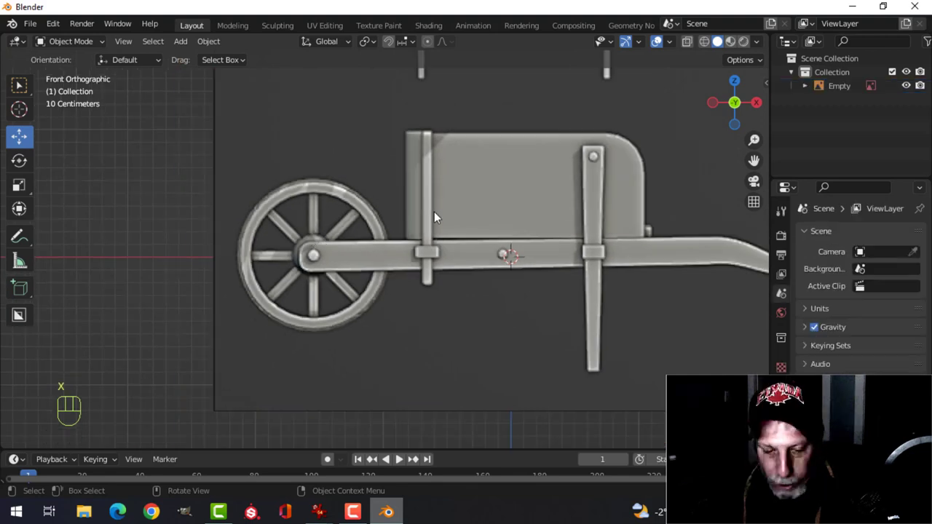
pyautogui.hotkey('shift', 'a')
pyautogui.moveTo(435, 212)
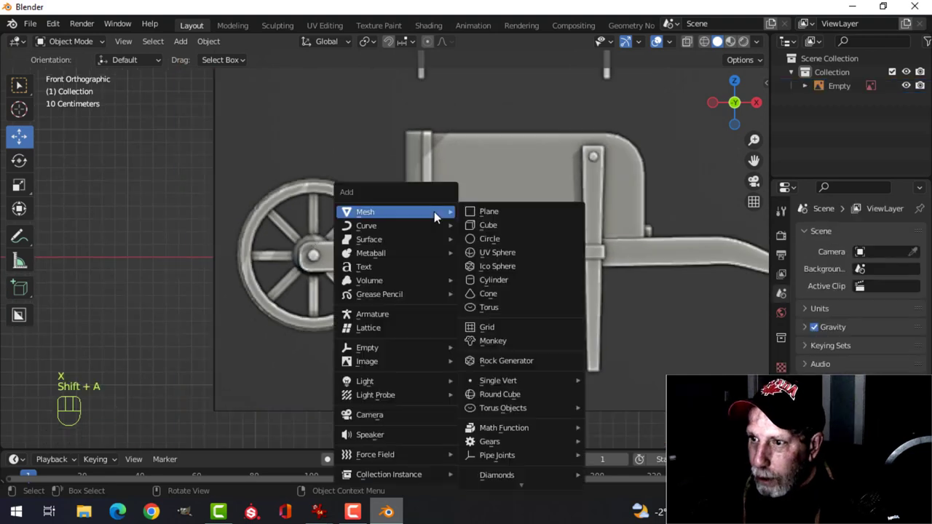
pyautogui.click(487, 280)
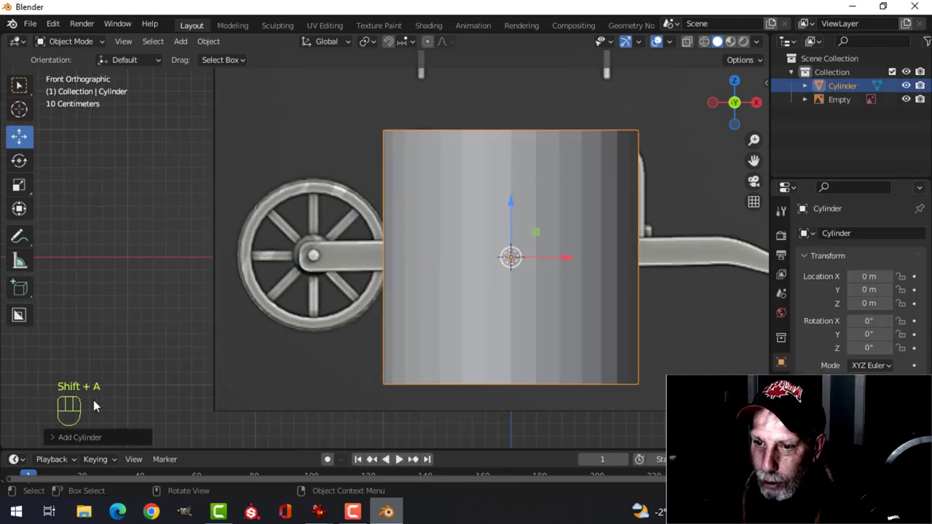
pyautogui.click(86, 436)
pyautogui.click(176, 272)
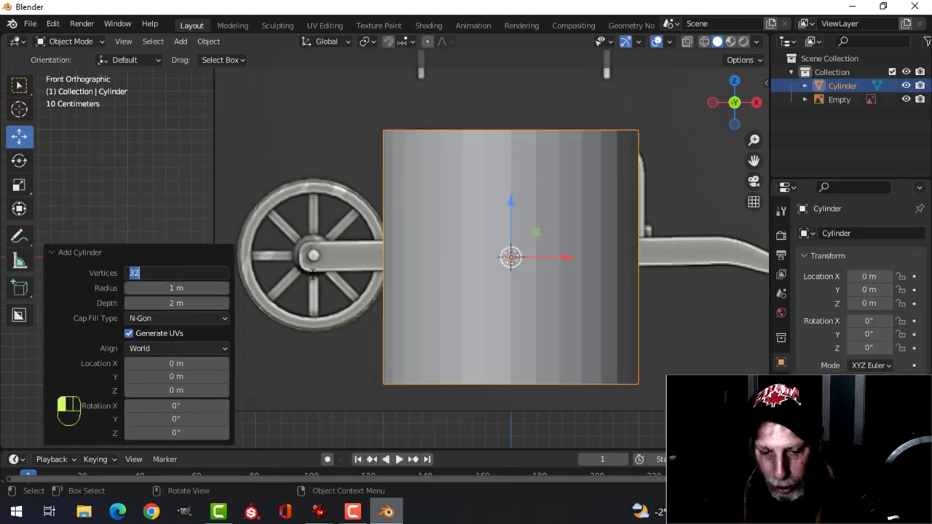
pyautogui.press('Return')
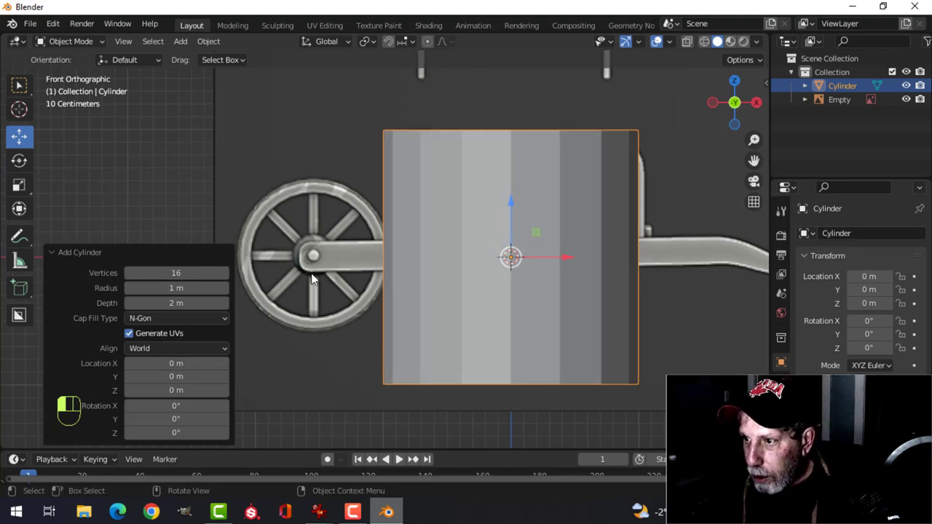
# - Rotate the cylinder's geometry 90° about the X axis in Edit Mode so its round face points to the front
pyautogui.scroll(-2, 537, 241)
pyautogui.press('Tab')
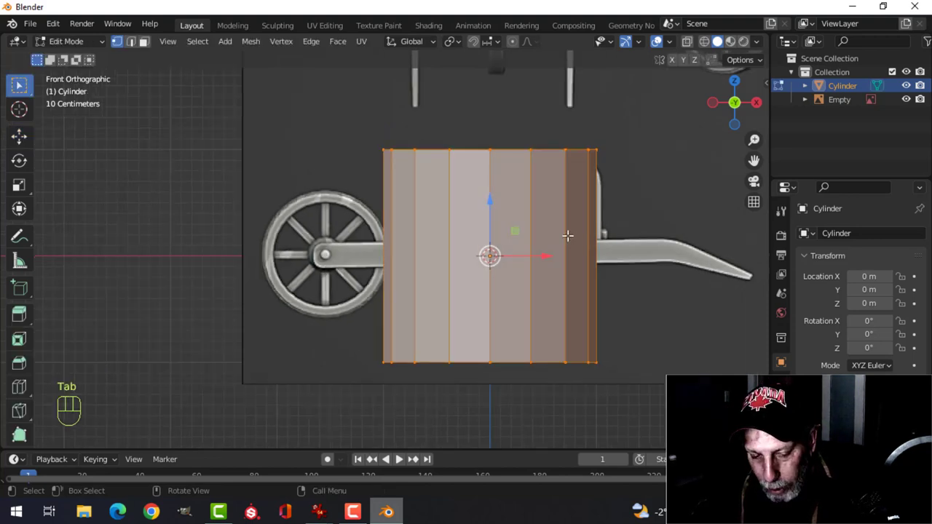
pyautogui.press('r')
pyautogui.press('x')
pyautogui.press('9')
pyautogui.press('0')
pyautogui.click(591, 241)
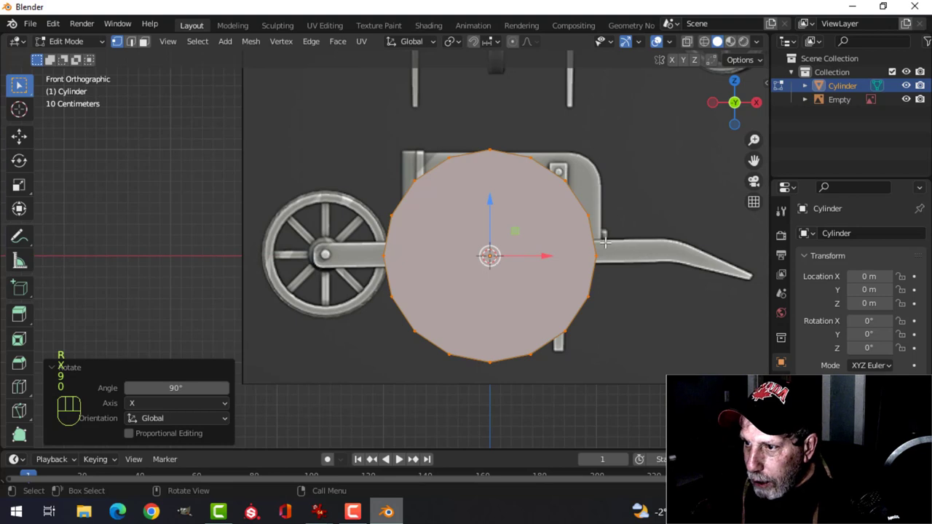
# - Shrink the cylinder and move it about -1.54 m in X onto the reference's wheel, using wireframe shading
pyautogui.press('s')
pyautogui.click(559, 250)
pyautogui.press('g')
pyautogui.click(402, 248)
pyautogui.press('z')
pyautogui.click(485, 251)
# - Fine-tune the cylinder's size to the reference wheel's outline, scaling by about 0.89 and again by about 1.02
pyautogui.scroll(3, 510, 253)
pyautogui.press('s')
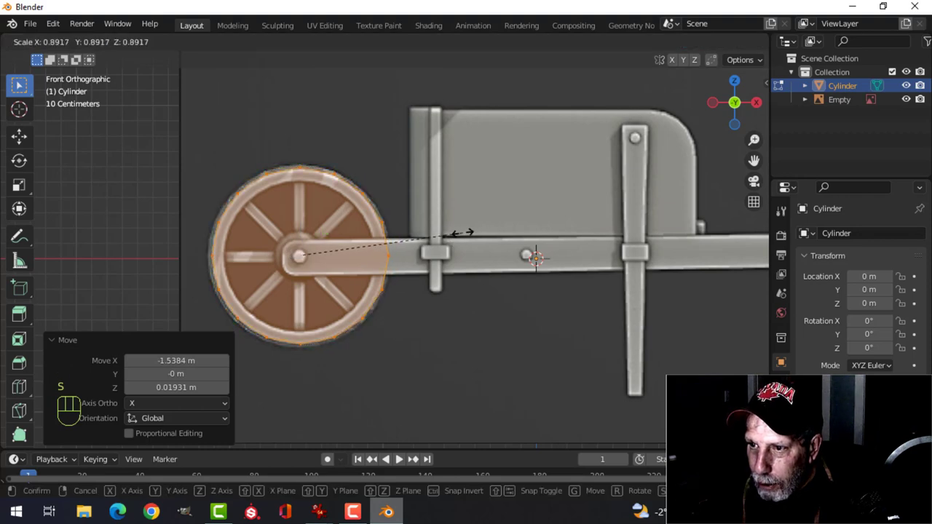
pyautogui.click(462, 233)
pyautogui.scroll(3, 346, 142)
pyautogui.press('s')
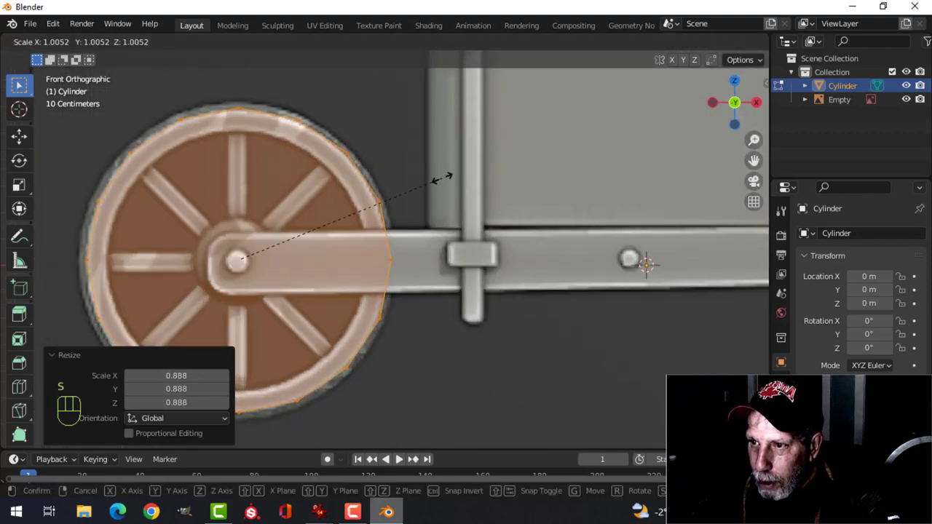
pyautogui.click(445, 177)
pyautogui.scroll(-3, 330, 145)
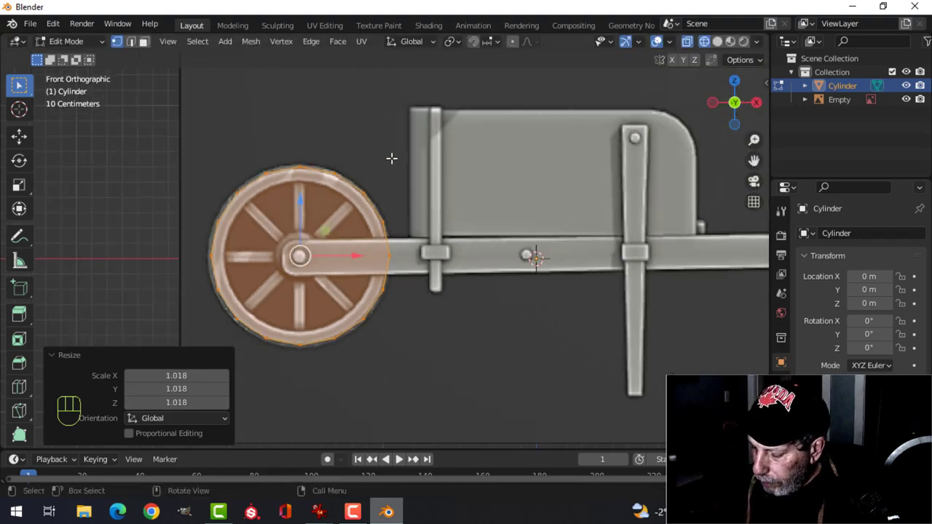
# - Flatten the cylinder along the Y axis to about 0.15 of its width, making a thin wheel disc
pyautogui.press('KP_3')
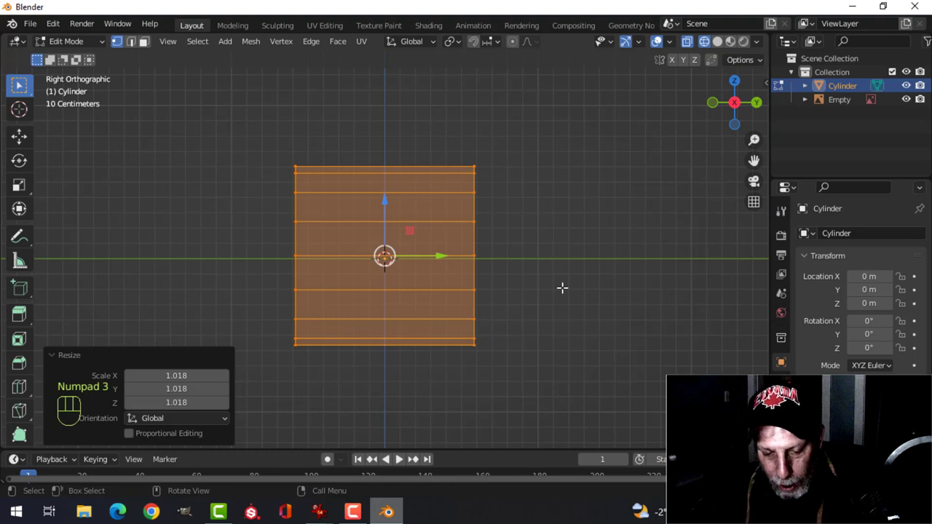
pyautogui.press('s')
pyautogui.press('y')
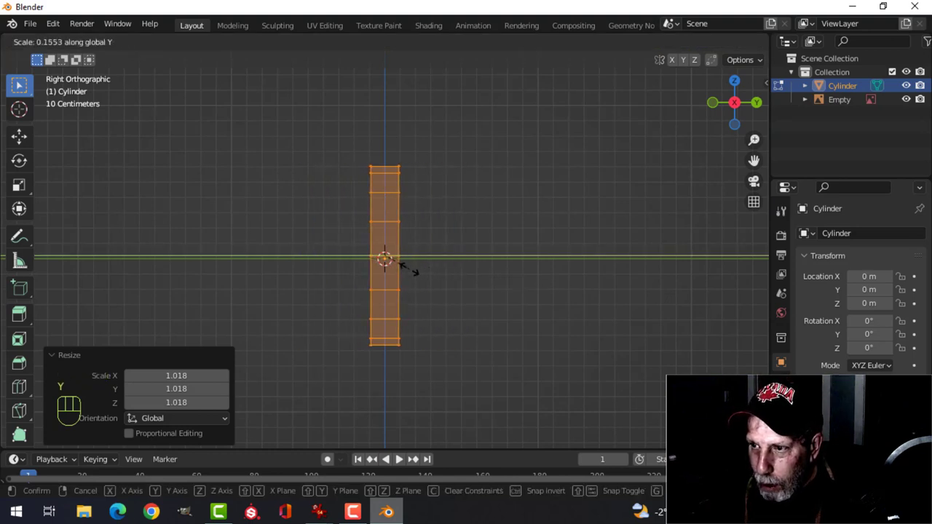
pyautogui.click(409, 270)
# - Inset the disc's front and back round faces by about 0.08 m to match the reference rim's thickness
pyautogui.moveTo(409, 270)
pyautogui.mouseDown(button='middle')
pyautogui.moveTo(514, 281)
pyautogui.moveTo(262, 262)
pyautogui.moveTo(229, 229)
pyautogui.moveTo(406, 218)
pyautogui.moveTo(481, 247)
pyautogui.moveTo(343, 246)
pyautogui.moveTo(395, 252)
pyautogui.moveTo(335, 230)
pyautogui.mouseUp(button='middle')
pyautogui.press('z')
pyautogui.press('3')
pyautogui.hotkey('alt', 'a')
pyautogui.click(443, 237)
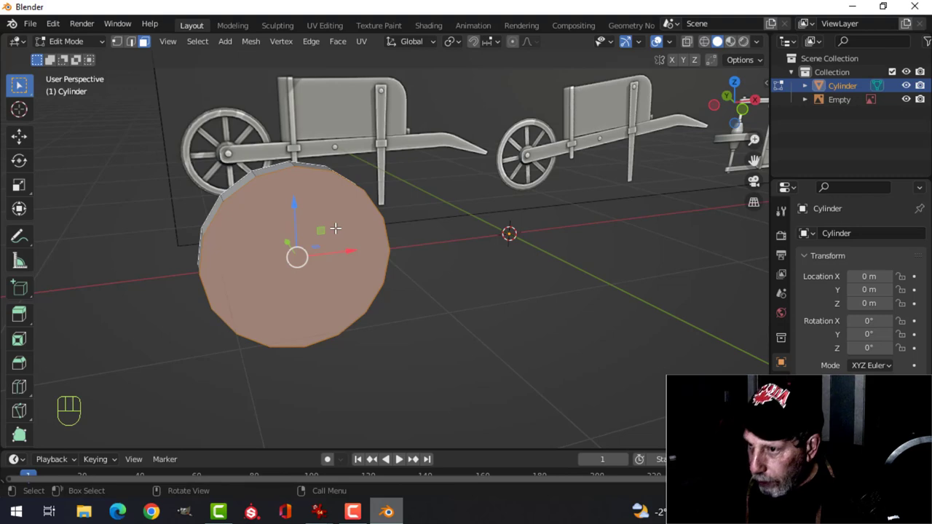
pyautogui.press('KP_1')
pyautogui.press('z')
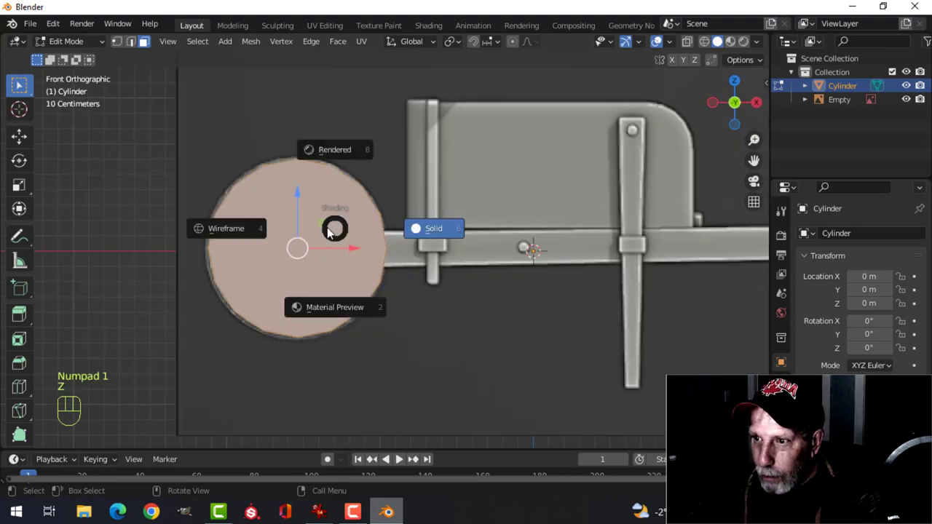
pyautogui.click(210, 228)
pyautogui.scroll(3, 383, 198)
pyautogui.keyDown('shift'); pyautogui.moveTo(384, 198); pyautogui.dragTo(430, 232, button='middle'); pyautogui.keyUp('shift')
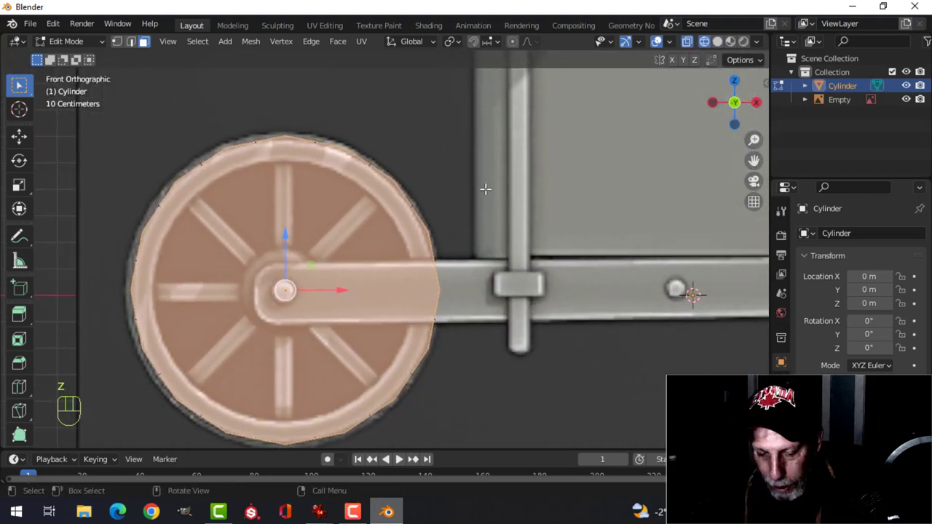
pyautogui.press('i')
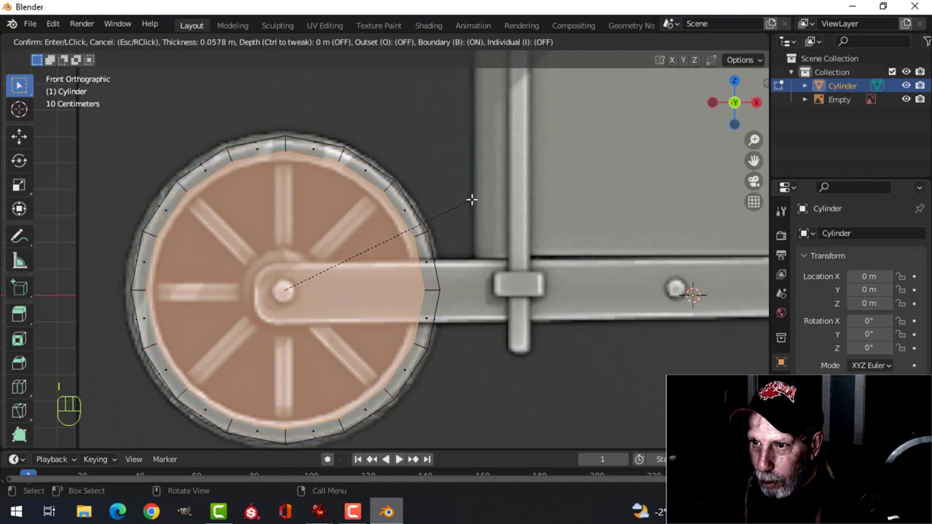
pyautogui.click(468, 201)
# - Bridge the two inset faces with Bridge Edge Loops to open a hole through the wheel
pyautogui.moveTo(468, 202); pyautogui.dragTo(376, 250, button='middle')
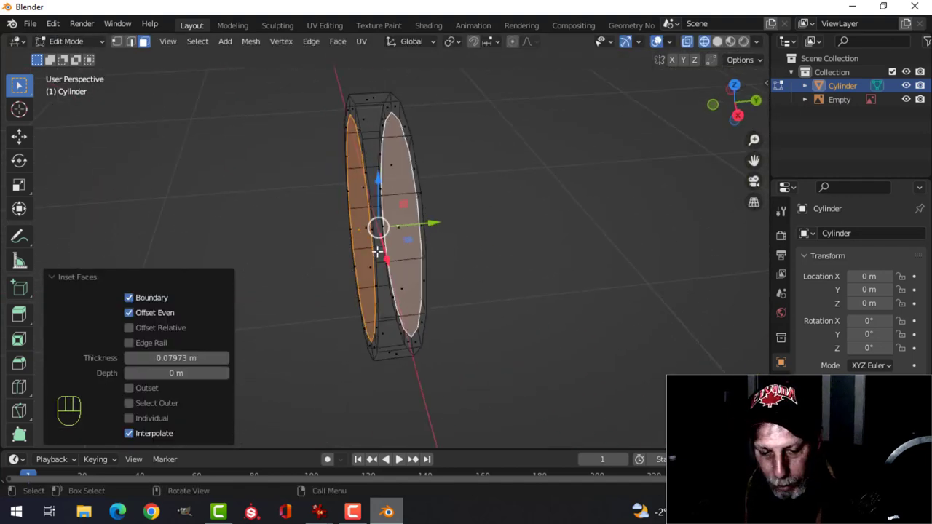
pyautogui.hotkey('ctrl', 'e')
pyautogui.click(355, 179)
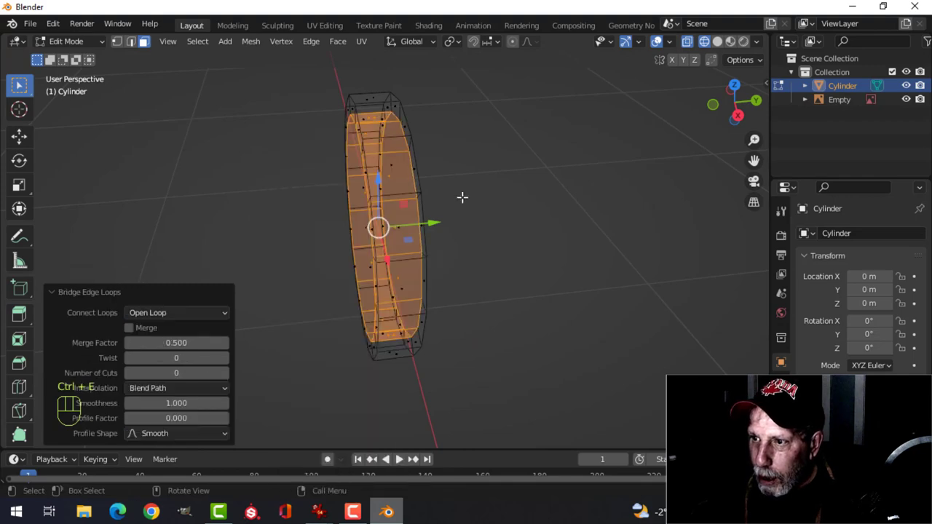
# - In solid shading, duplicate the wheel's outer face loop in place and scale the copy up by about 1.048
pyautogui.hotkey('alt', 'a')
pyautogui.press('z')
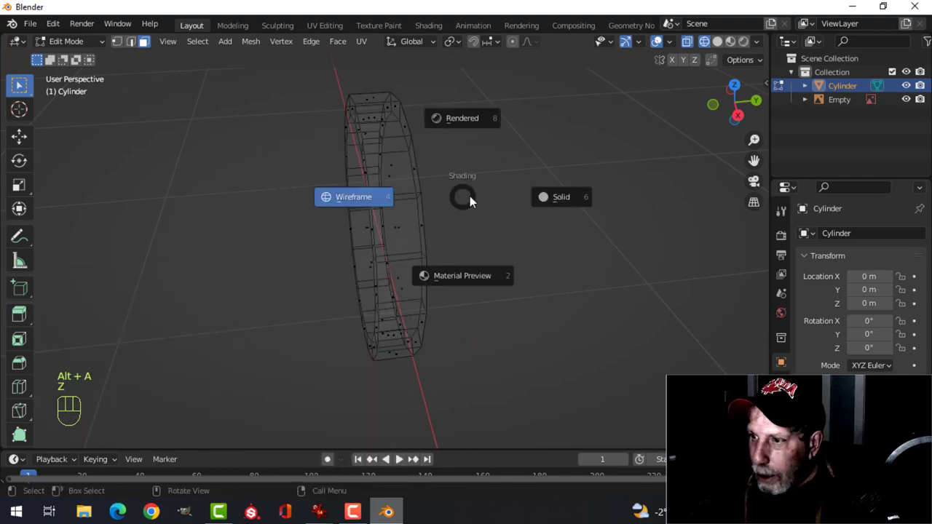
pyautogui.click(562, 197)
pyautogui.moveTo(563, 197)
pyautogui.mouseDown(button='middle')
pyautogui.moveTo(353, 208)
pyautogui.moveTo(331, 150)
pyautogui.moveTo(476, 139)
pyautogui.moveTo(576, 146)
pyautogui.moveTo(507, 206)
pyautogui.moveTo(412, 214)
pyautogui.moveTo(452, 198)
pyautogui.moveTo(419, 212)
pyautogui.moveTo(446, 209)
pyautogui.moveTo(391, 197)
pyautogui.moveTo(422, 167)
pyautogui.moveTo(363, 187)
pyautogui.moveTo(328, 150)
pyautogui.moveTo(530, 174)
pyautogui.moveTo(582, 166)
pyautogui.mouseUp(button='middle')
pyautogui.keyDown('alt'); pyautogui.keyDown('shift'); pyautogui.click(361, 180); pyautogui.keyUp('shift'); pyautogui.keyUp('alt')
pyautogui.hotkey('shift', 'd')
pyautogui.click(483, 194)
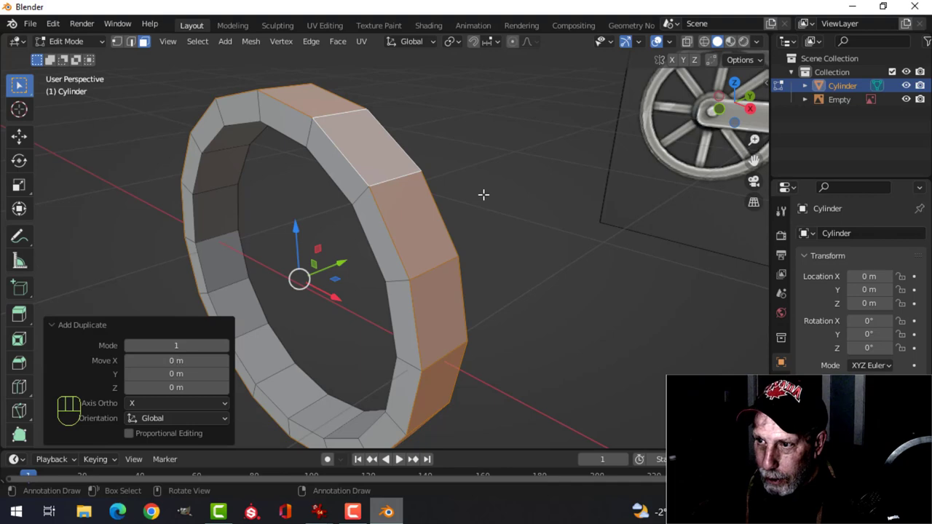
pyautogui.press('s')
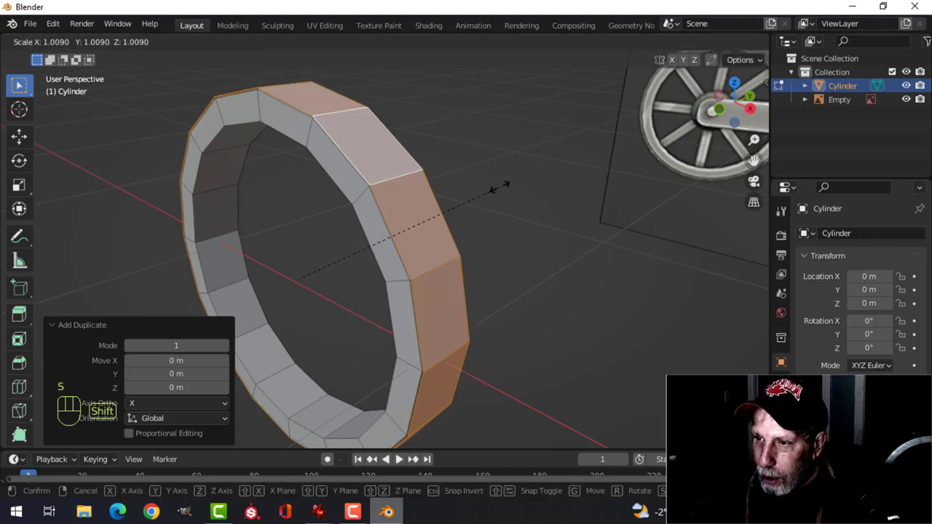
pyautogui.click(567, 146)
# - Separate the duplicated outer band into its own object and return to Object Mode
pyautogui.moveTo(567, 145); pyautogui.dragTo(502, 156, button='middle')
pyautogui.press('p')
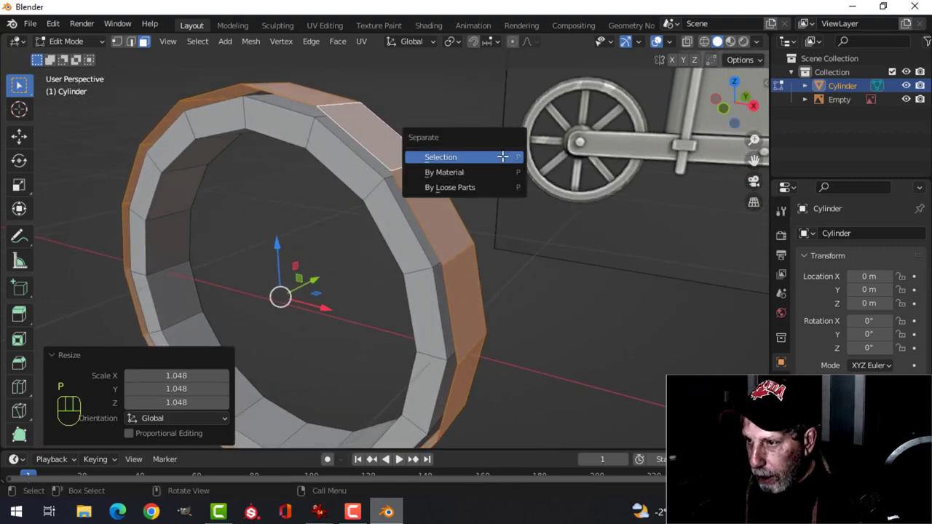
pyautogui.click(502, 156)
pyautogui.press('Tab')
# - Hide the separated outer band object, leaving the wheel rim in view
pyautogui.click(441, 178)
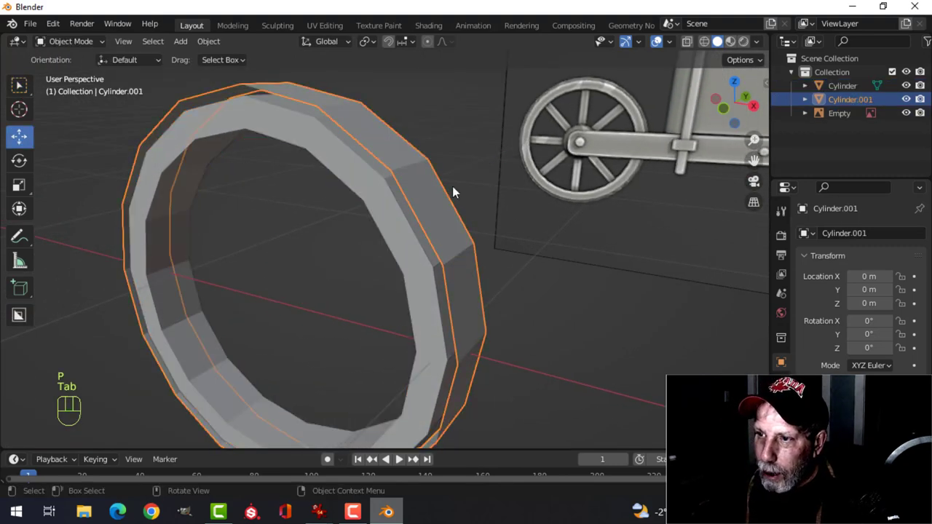
pyautogui.click(334, 187)
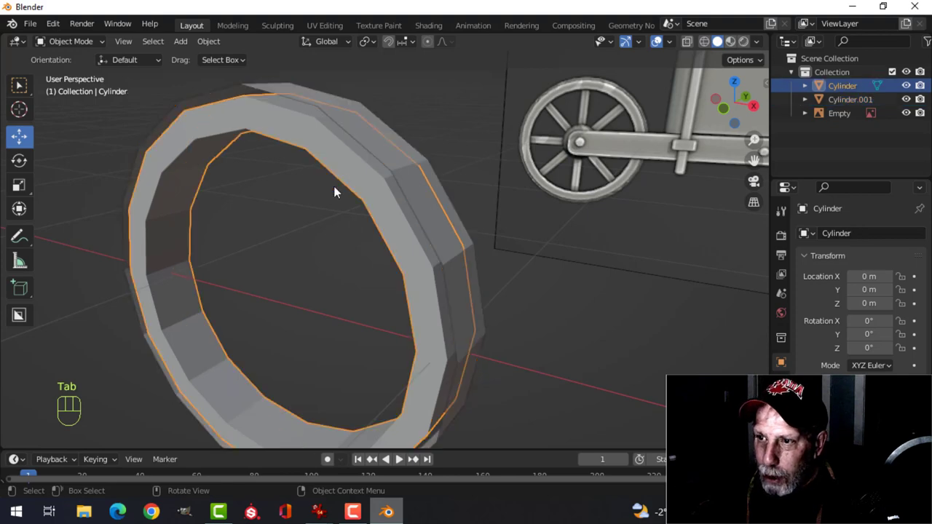
pyautogui.click(483, 173)
pyautogui.press('h')
# - Select the outer and inner edge loops on both sides of the wheel rim and give them a narrow two-segment bevel
pyautogui.moveTo(415, 178); pyautogui.dragTo(377, 173, button='middle')
pyautogui.click(377, 173)
pyautogui.press('Tab')
pyautogui.moveTo(395, 206); pyautogui.dragTo(350, 183, button='middle')
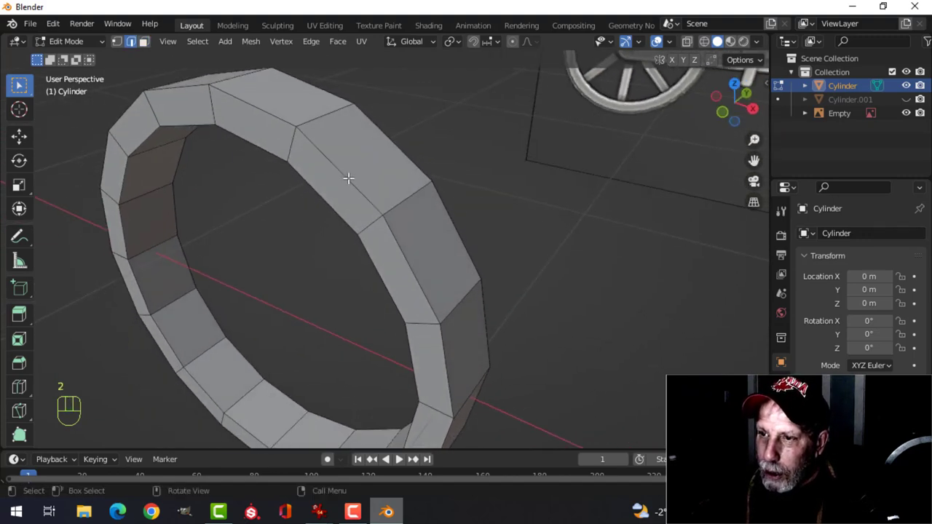
pyautogui.keyDown('alt'); pyautogui.keyDown('shift'); pyautogui.click(346, 173); pyautogui.keyUp('shift'); pyautogui.keyUp('alt')
pyautogui.keyDown('alt'); pyautogui.keyDown('shift'); pyautogui.click(320, 190); pyautogui.keyUp('shift'); pyautogui.keyUp('alt')
pyautogui.moveTo(448, 189); pyautogui.dragTo(350, 177, button='middle')
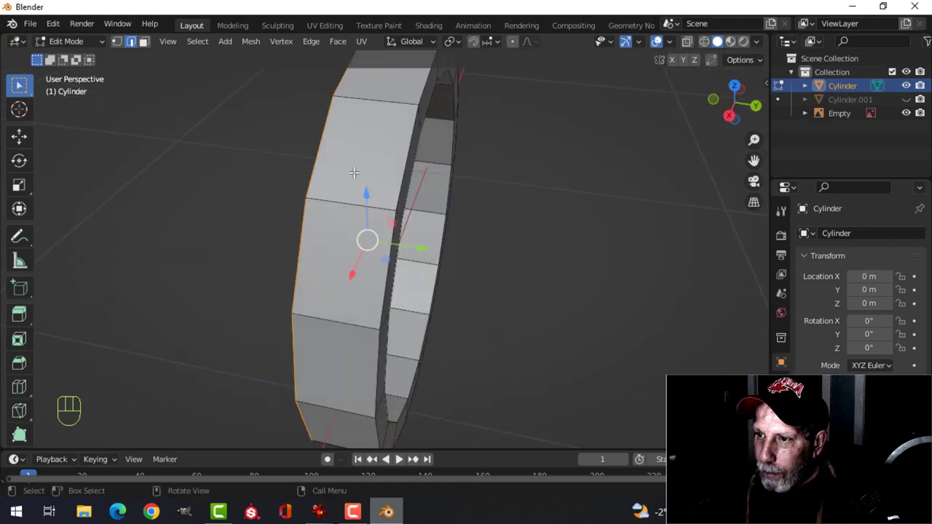
pyautogui.keyDown('alt'); pyautogui.keyDown('shift'); pyautogui.click(395, 156); pyautogui.keyUp('shift'); pyautogui.keyUp('alt')
pyautogui.moveTo(459, 172); pyautogui.dragTo(474, 200, button='middle')
pyautogui.hotkey('ctrl', 'b')
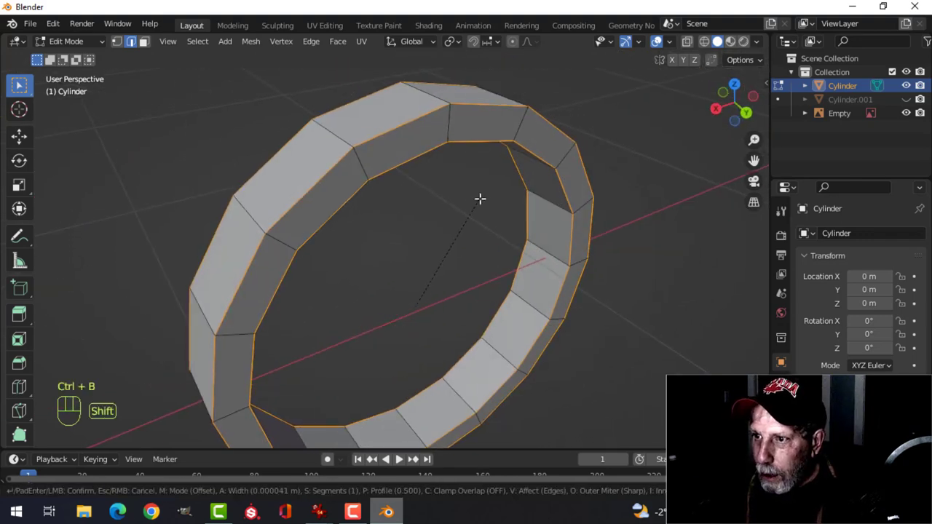
pyautogui.scroll(1, 507, 167)
pyautogui.click(508, 167)
pyautogui.moveTo(452, 184); pyautogui.dragTo(393, 173, button='middle')
pyautogui.press('Tab')
# - Add a level 1 Subdivision Surface modifier to the wheel rim and shade it smooth
pyautogui.moveTo(345, 210); pyautogui.dragTo(460, 210, button='middle')
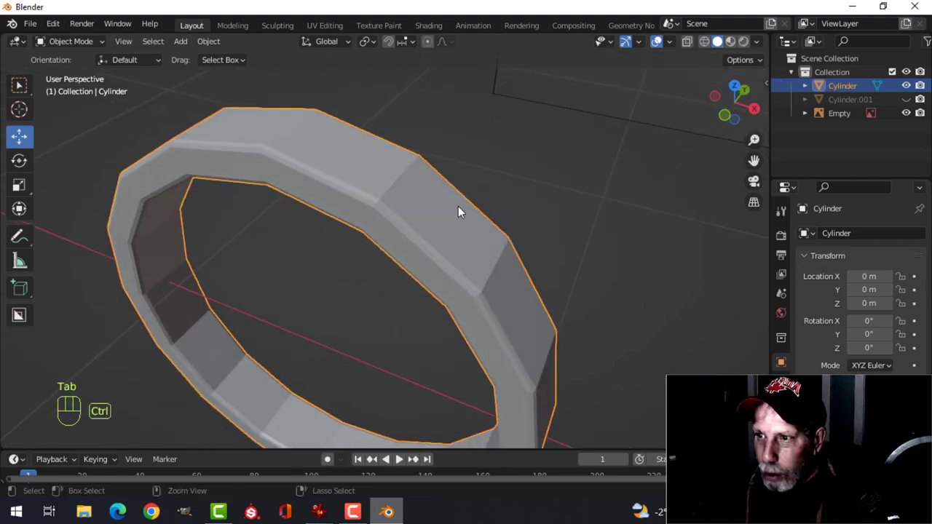
pyautogui.hotkey('ctrl', '1')
pyautogui.click(780, 380)
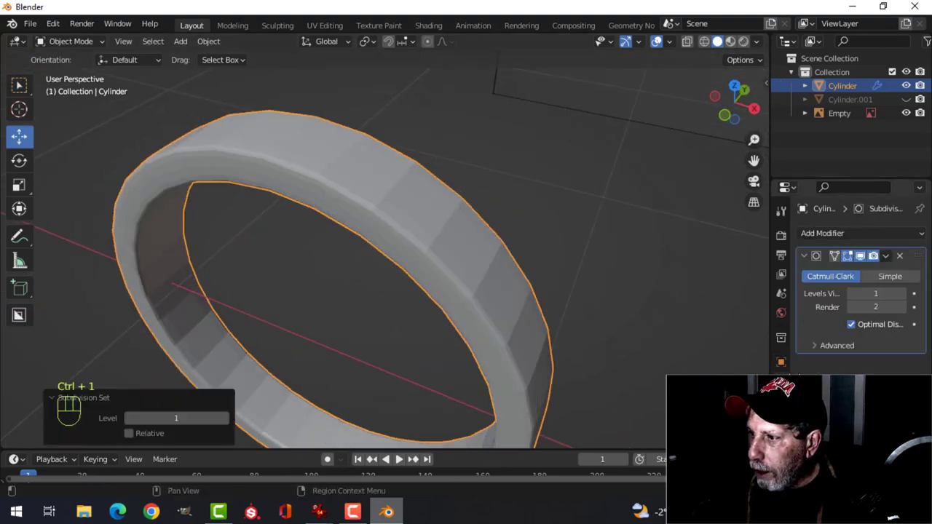
pyautogui.rightClick(379, 188)
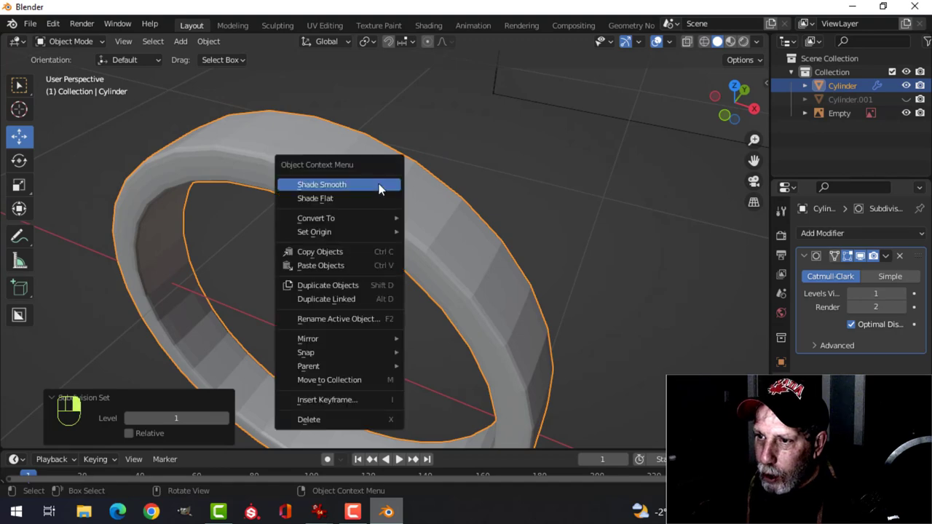
pyautogui.click(378, 188)
pyautogui.moveTo(511, 238)
pyautogui.mouseDown(button='middle')
pyautogui.moveTo(421, 219)
pyautogui.moveTo(453, 200)
pyautogui.moveTo(415, 217)
pyautogui.moveTo(487, 219)
pyautogui.mouseUp(button='middle')
# - Check the rim's normals by briefly showing the Face Orientation overlay
pyautogui.click(668, 43)
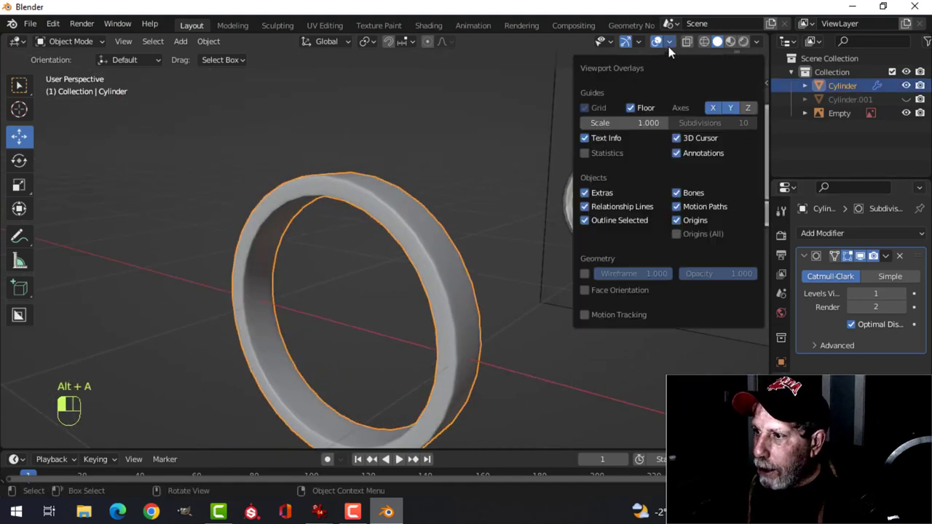
pyautogui.click(607, 287)
pyautogui.click(608, 287)
# - Unhide the outer band object and select it
pyautogui.moveTo(364, 167); pyautogui.dragTo(403, 206, button='middle')
pyautogui.hotkey('alt', 'h')
pyautogui.hotkey('alt', 'a')
pyautogui.scroll(1, 408, 203)
pyautogui.click(403, 185)
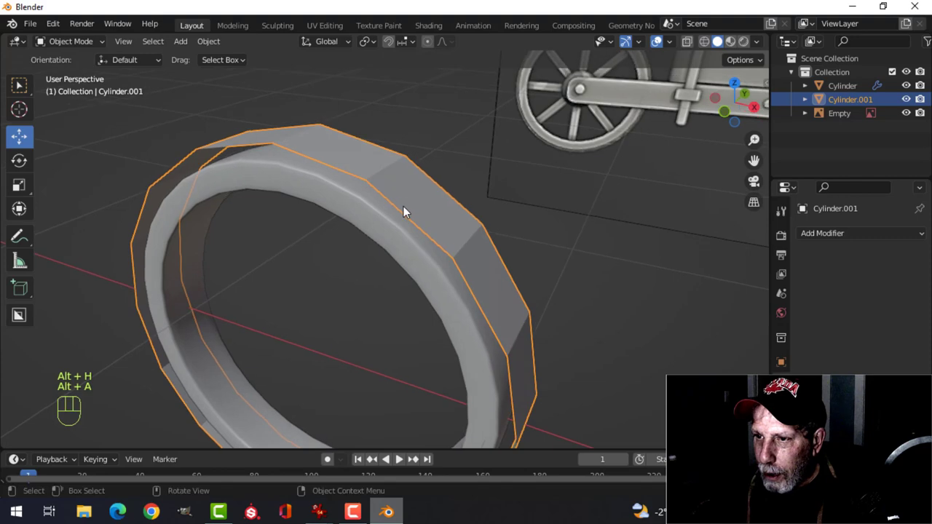
# - Extrude all of the outer band's faces in place and shrink them along their normals by about 0.0133 m
pyautogui.press('Tab')
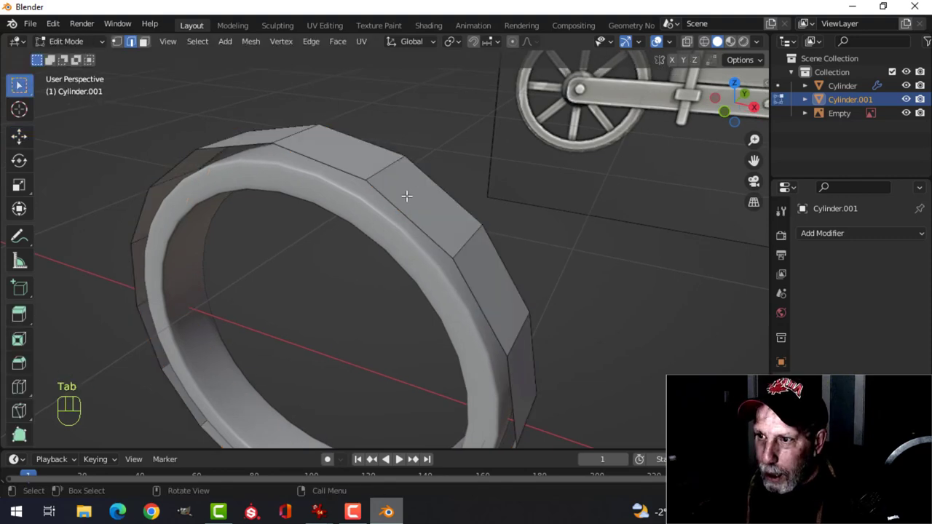
pyautogui.press('a')
pyautogui.moveTo(461, 183); pyautogui.dragTo(473, 179, button='middle')
pyautogui.press('e')
pyautogui.rightClick(474, 179)
pyautogui.hotkey('alt', 's')
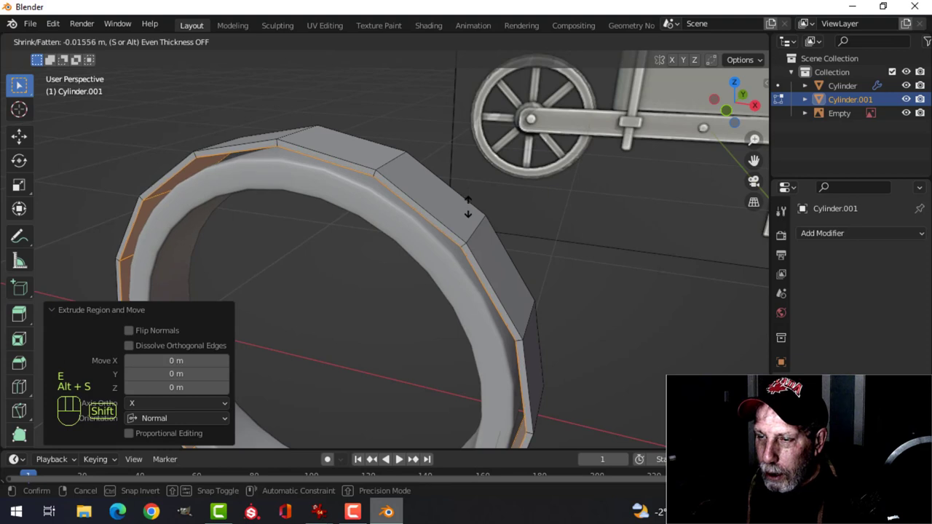
pyautogui.click(466, 196)
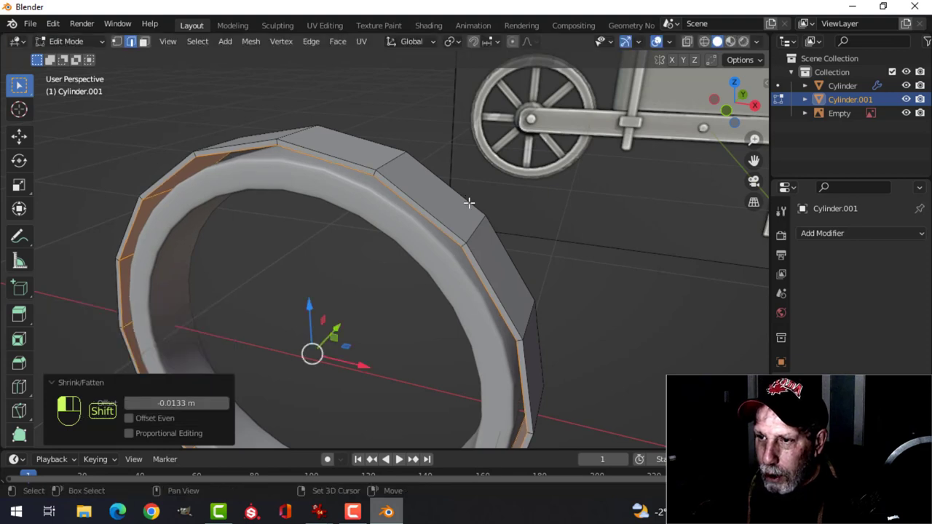
# - Delete the band's extruded inner faces, and scale the whole band down to about 0.958 around the rim
pyautogui.press('x')
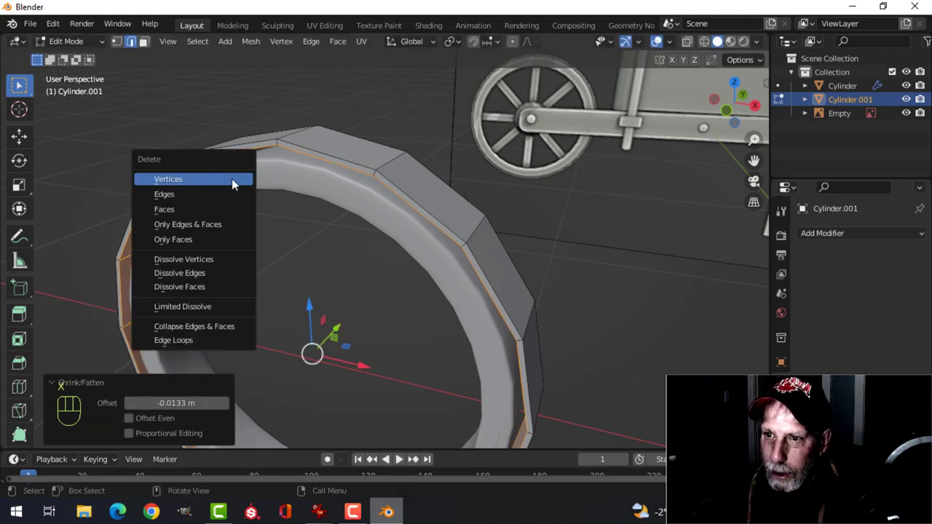
pyautogui.click(207, 206)
pyautogui.press('a')
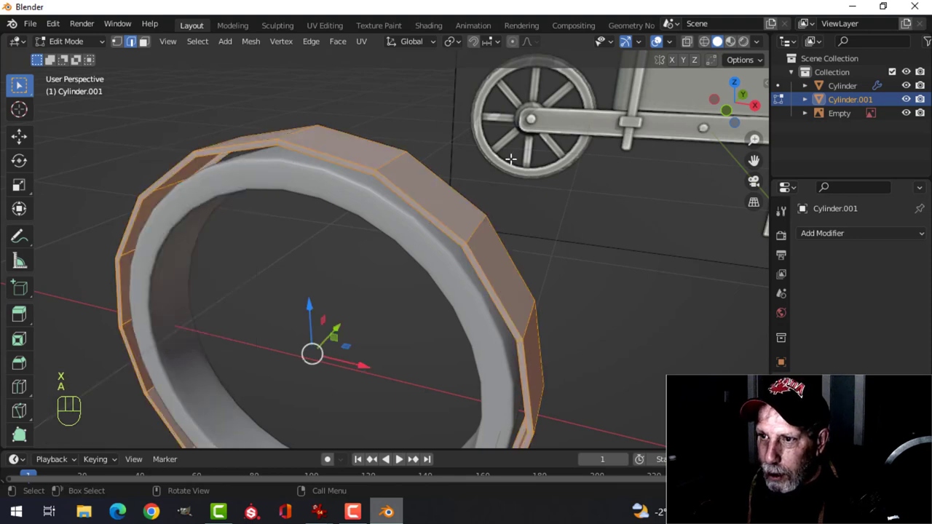
pyautogui.press('s')
pyautogui.press('shift')
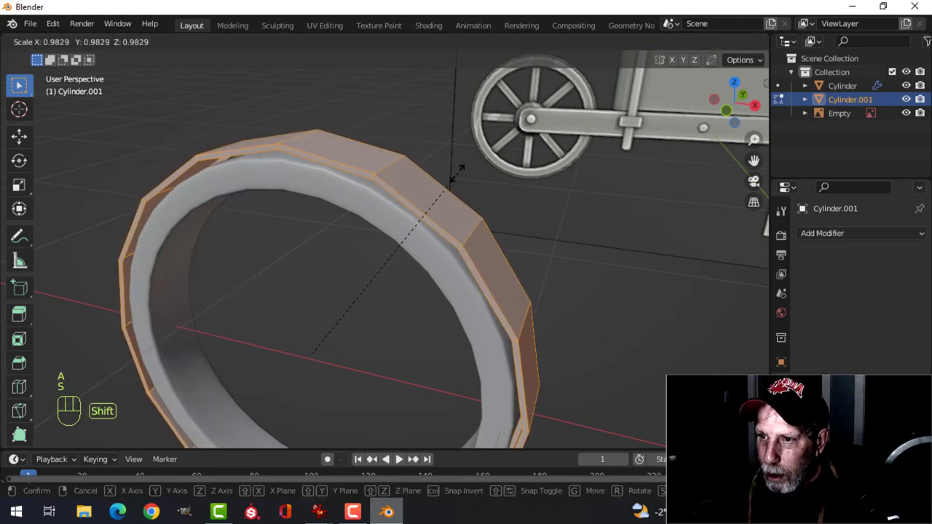
pyautogui.click(379, 195)
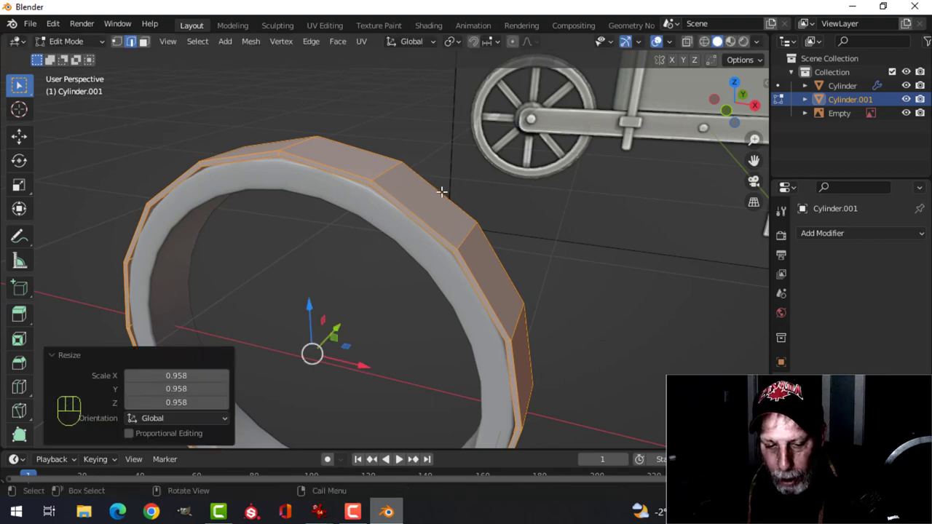
# - Back in Object Mode, add a level 1 Subdivision Surface modifier to the outer band and shade it smooth
pyautogui.hotkey('ctrl', '1')
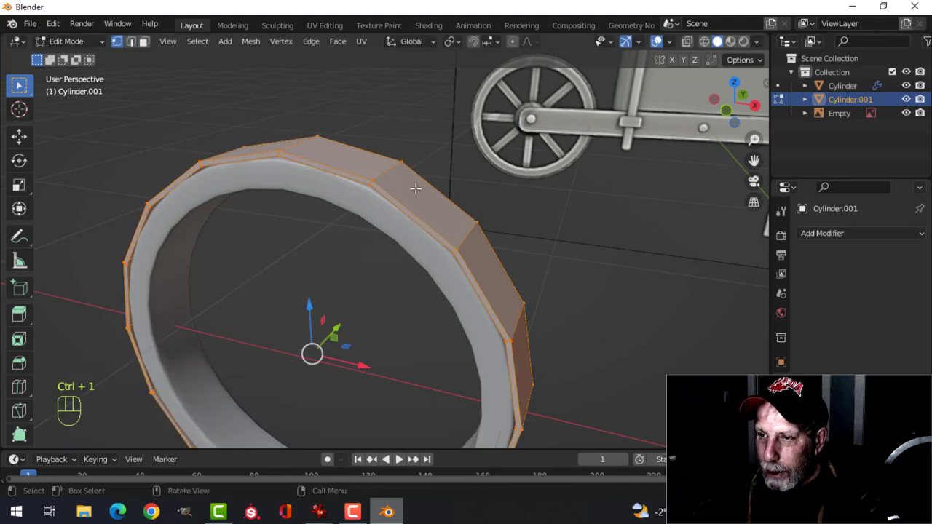
pyautogui.press('Tab')
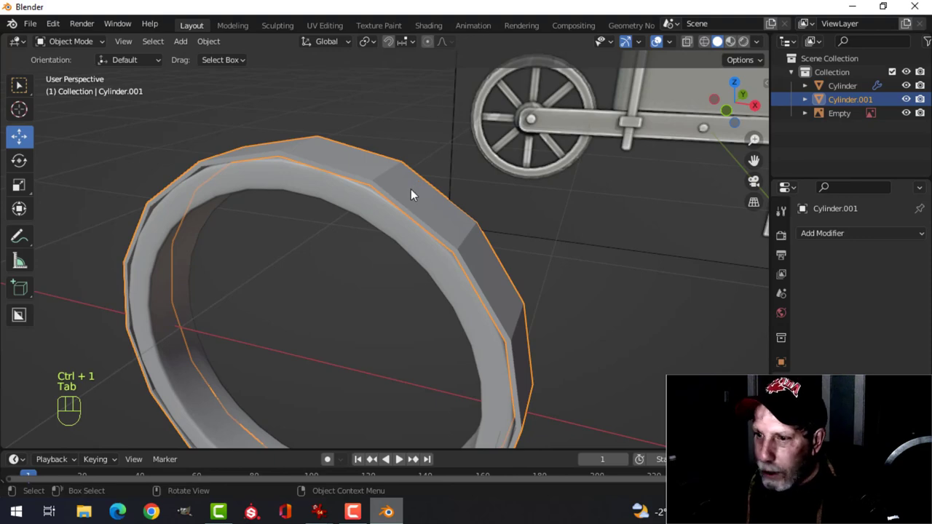
pyautogui.hotkey('ctrl', '1')
pyautogui.rightClick(403, 188)
pyautogui.click(402, 183)
pyautogui.moveTo(403, 183)
pyautogui.mouseDown(button='middle')
pyautogui.moveTo(396, 232)
pyautogui.moveTo(378, 182)
pyautogui.moveTo(409, 182)
pyautogui.mouseUp(button='middle')
# - Scale the outer band's whole mesh up slightly, return to Object Mode and deselect everything
pyautogui.press('Tab')
pyautogui.press('a')
pyautogui.press('s')
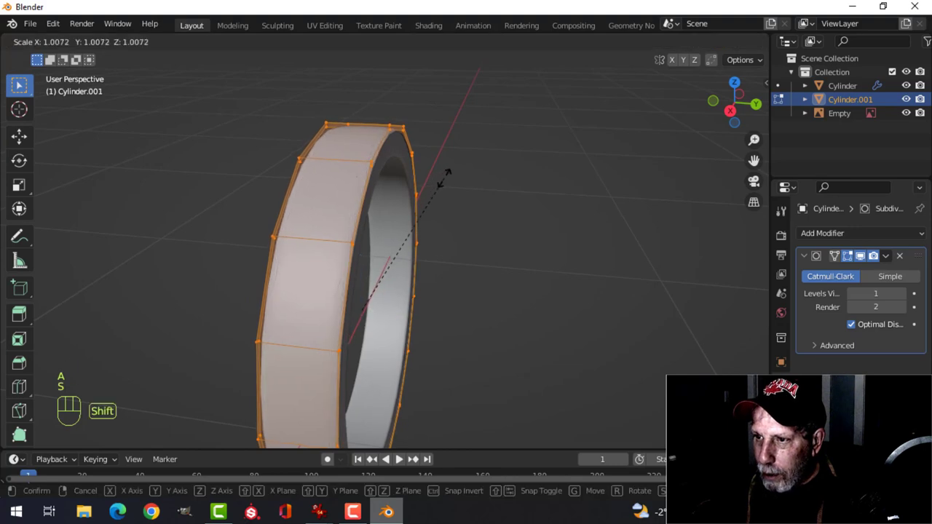
pyautogui.click(453, 167)
pyautogui.moveTo(453, 167); pyautogui.dragTo(374, 156, button='middle')
pyautogui.hotkey('alt', 'a')
pyautogui.press('Tab')
pyautogui.hotkey('alt', 'a')
# - Add a centred loop cut around the outer band and bevel it with one segment, spreading the edges close to both sides
pyautogui.moveTo(372, 197); pyautogui.dragTo(333, 187, button='middle')
pyautogui.click(392, 198)
pyautogui.press('Tab')
pyautogui.hotkey('ctrl', 'r')
pyautogui.click(336, 191)
pyautogui.rightClick(338, 192)
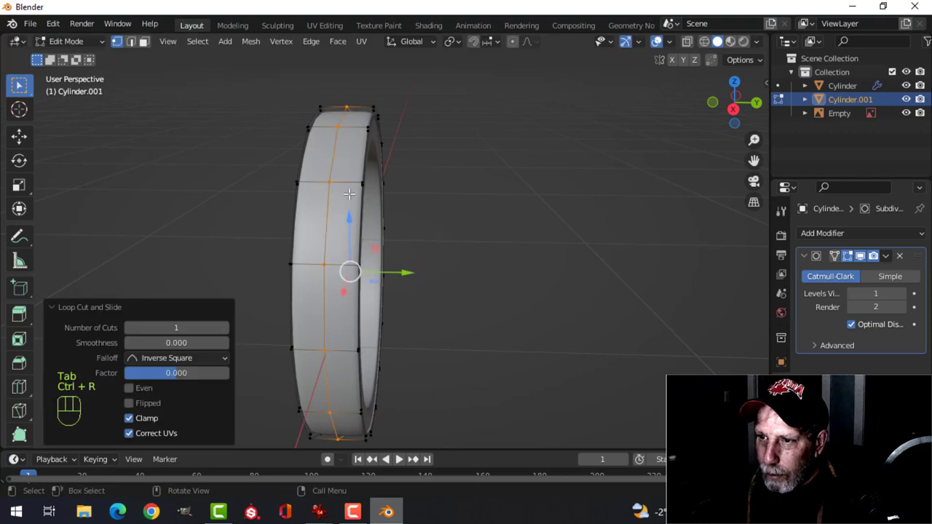
pyautogui.hotkey('ctrl', 'b')
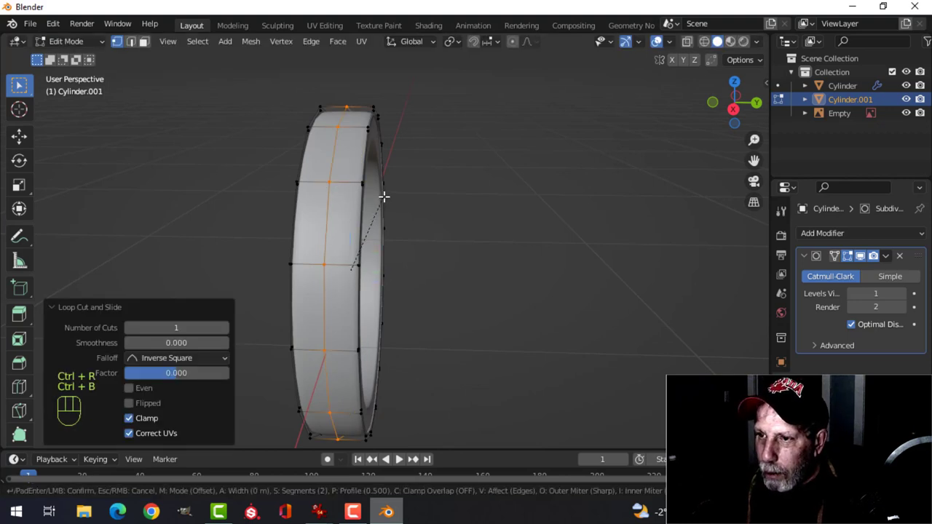
pyautogui.scroll(1, 390, 189)
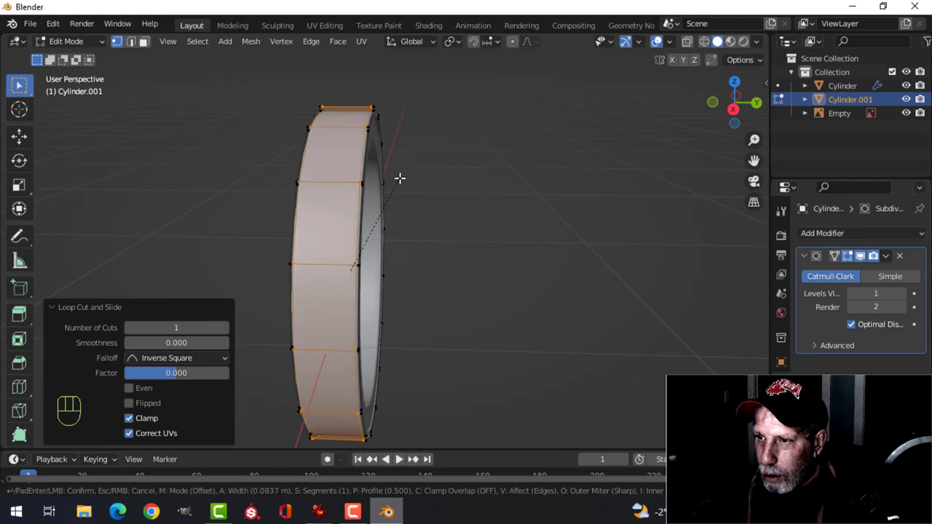
pyautogui.click(393, 185)
pyautogui.press('Tab')
pyautogui.moveTo(438, 194); pyautogui.dragTo(580, 216, button='middle')
# - Select the outer band object and apply Shade Smooth again
pyautogui.hotkey('alt', 'a')
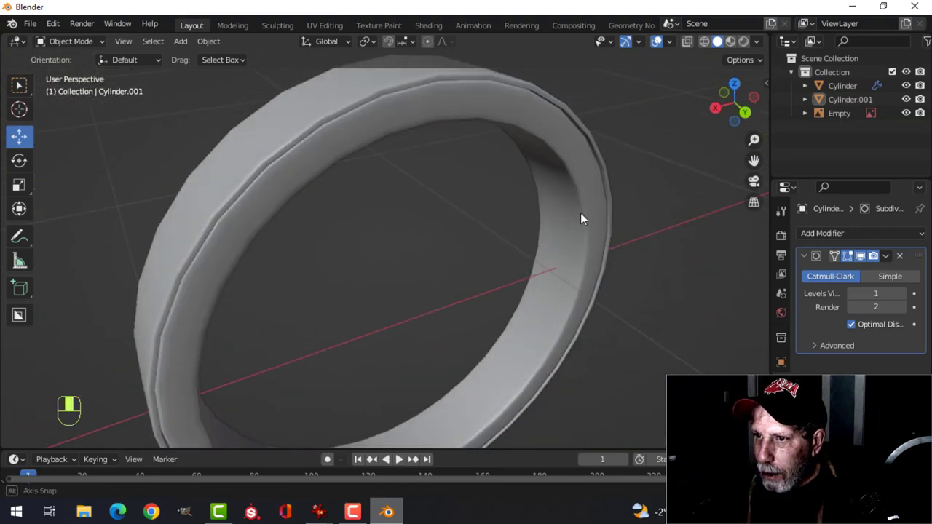
pyautogui.click(305, 106)
pyautogui.rightClick(305, 105)
pyautogui.click(305, 105)
# - Enable the Face Orientation overlay and recalculate the wheel rim's normals to the outside
pyautogui.scroll(-3, 610, 127)
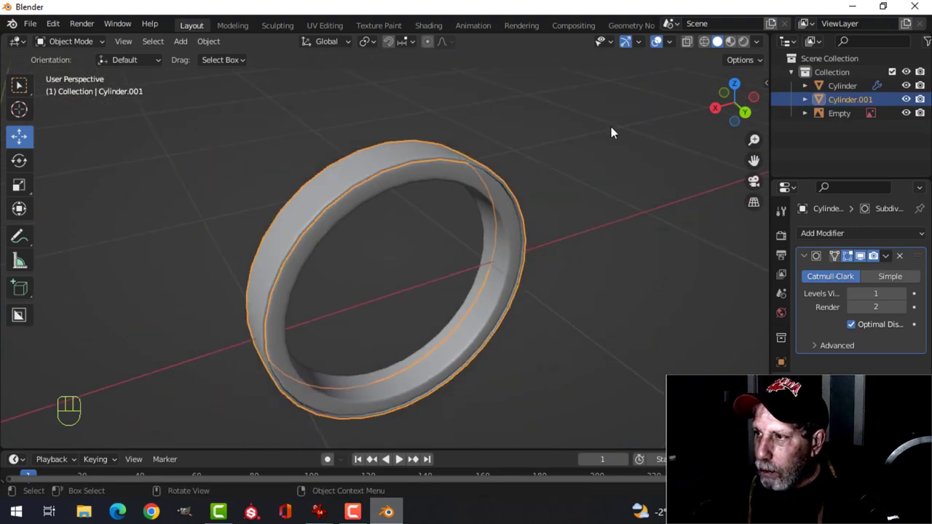
pyautogui.click(671, 42)
pyautogui.click(620, 287)
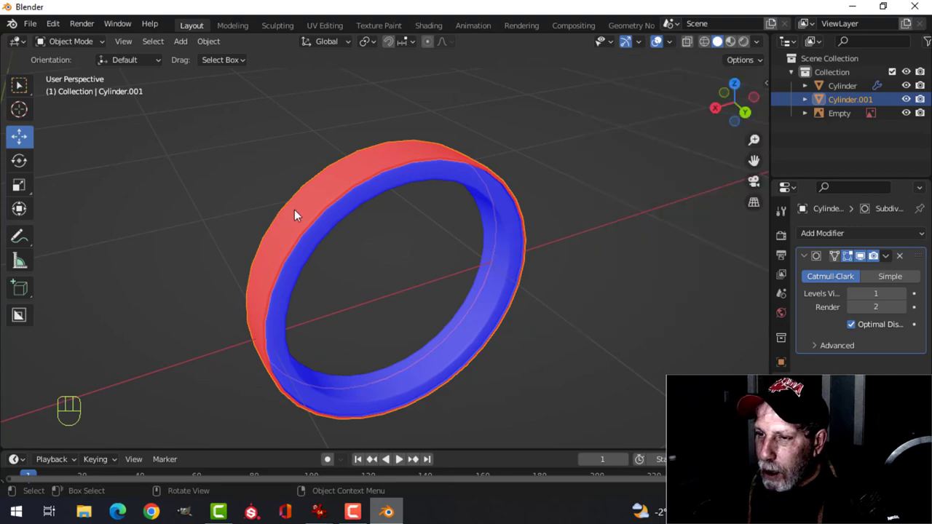
pyautogui.moveTo(292, 215); pyautogui.dragTo(466, 192, button='middle')
pyautogui.click(442, 191)
pyautogui.press('Tab')
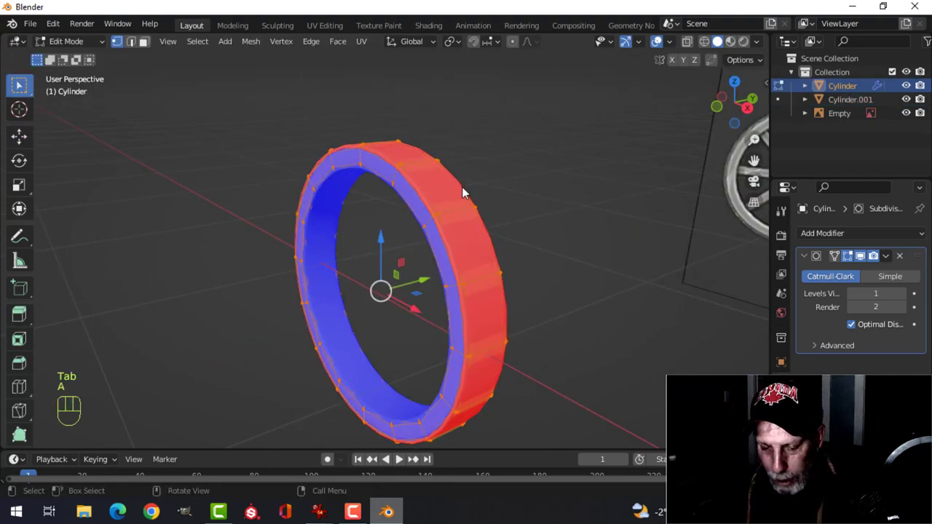
pyautogui.hotkey('alt', 'n')
pyautogui.click(458, 192)
pyautogui.press('Tab')
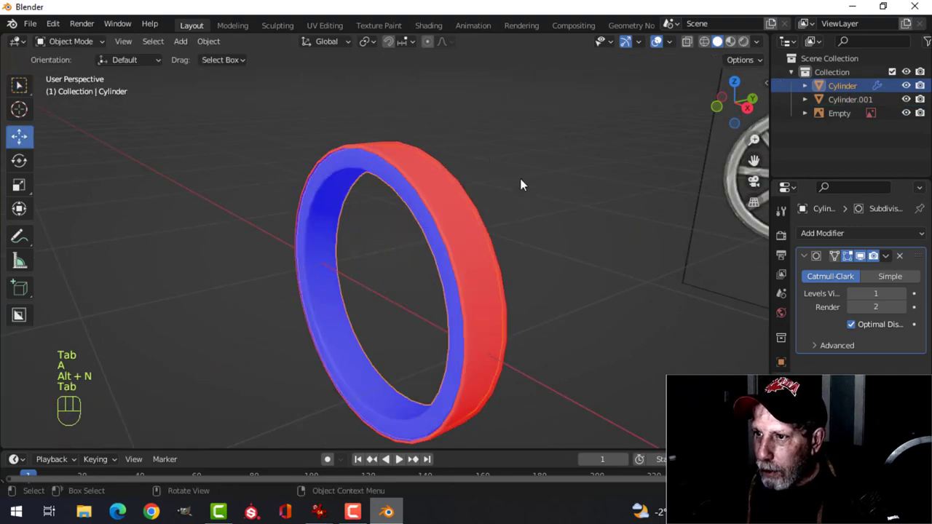
# - Recalculate the outer band's normals so its faces point outward, and turn off the Face Orientation overlay
pyautogui.click(482, 183)
pyautogui.press('Tab')
pyautogui.press('a')
pyautogui.hotkey('alt', 'n')
pyautogui.click(481, 183)
pyautogui.press('Tab')
pyautogui.hotkey('alt', 'a')
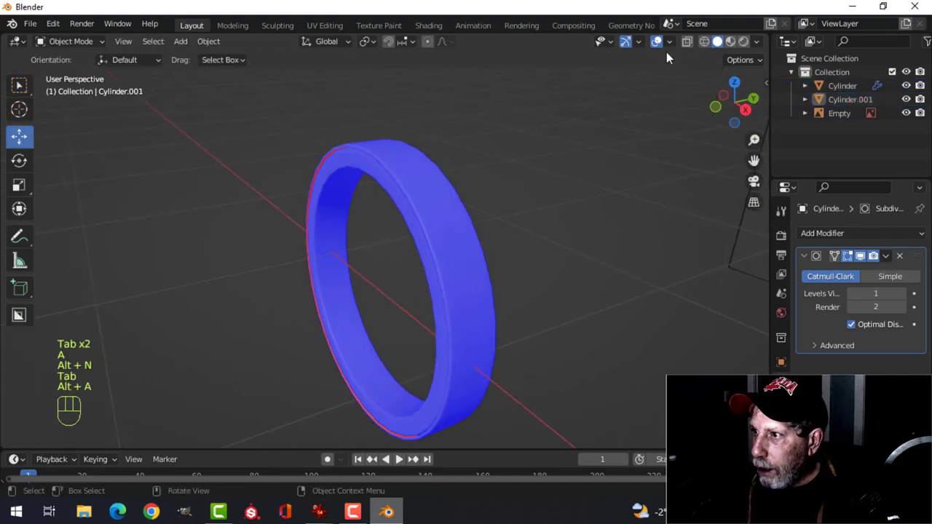
pyautogui.click(669, 41)
pyautogui.click(614, 289)
# - Examine the wheel's hub, spokes and axle in the different views of the reference image
pyautogui.moveTo(497, 263); pyautogui.dragTo(437, 248, button='middle')
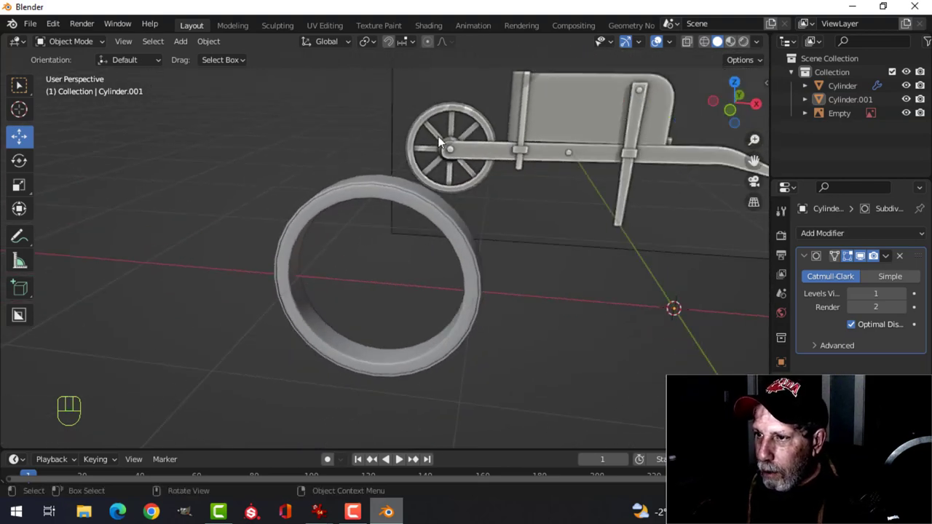
pyautogui.scroll(1, 501, 162)
pyautogui.scroll(-4, 558, 156)
pyautogui.keyDown('shift'); pyautogui.moveTo(558, 156); pyautogui.dragTo(310, 234, button='middle'); pyautogui.keyUp('shift')
pyautogui.scroll(4, 456, 146)
pyautogui.keyDown('shift'); pyautogui.moveTo(494, 98); pyautogui.dragTo(455, 282, button='middle'); pyautogui.keyUp('shift')
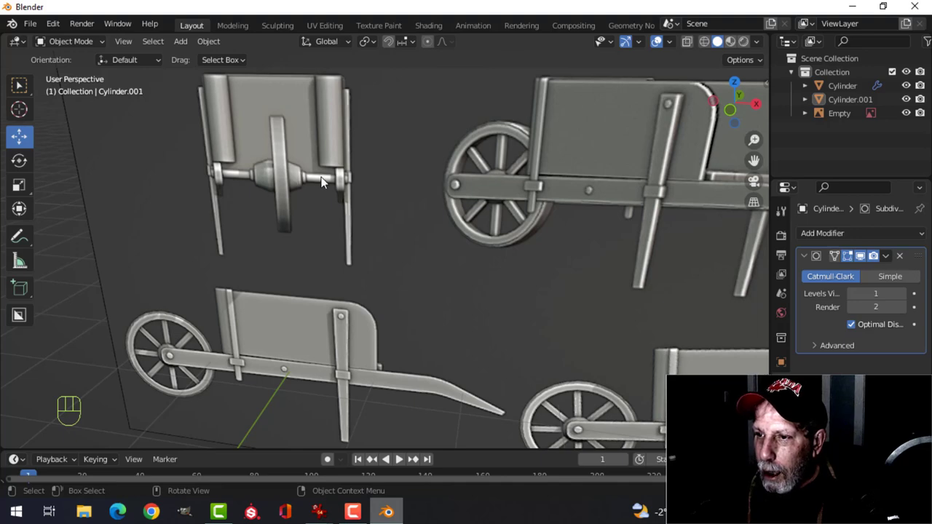
pyautogui.scroll(-2, 376, 250)
pyautogui.keyDown('shift'); pyautogui.moveTo(364, 240); pyautogui.dragTo(409, 188, button='middle'); pyautogui.keyUp('shift')
pyautogui.scroll(-2, 269, 295)
pyautogui.scroll(4, 423, 236)
# - Snap the 3D cursor to the wheel's centre using the rim's entire mesh, then return to Object Mode and deselect
pyautogui.keyDown('shift'); pyautogui.moveTo(248, 305); pyautogui.dragTo(387, 233, button='middle'); pyautogui.keyUp('shift')
pyautogui.click(397, 202)
pyautogui.press('Tab')
pyautogui.press('a')
pyautogui.hotkey('shift', 's')
pyautogui.click(380, 327)
pyautogui.press('Tab')
pyautogui.hotkey('alt', 'a')
# - In front view, add a cylinder at the wheel's centre for the hub and scale its mesh to about 0.137
pyautogui.scroll(1, 330, 255)
pyautogui.press('KP_1')
pyautogui.scroll(3, 400, 233)
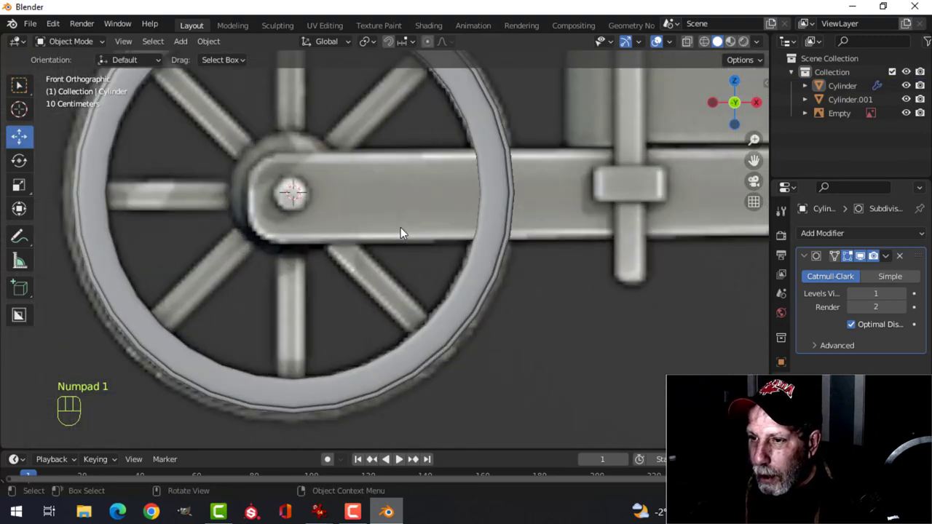
pyautogui.hotkey('shift', 'a')
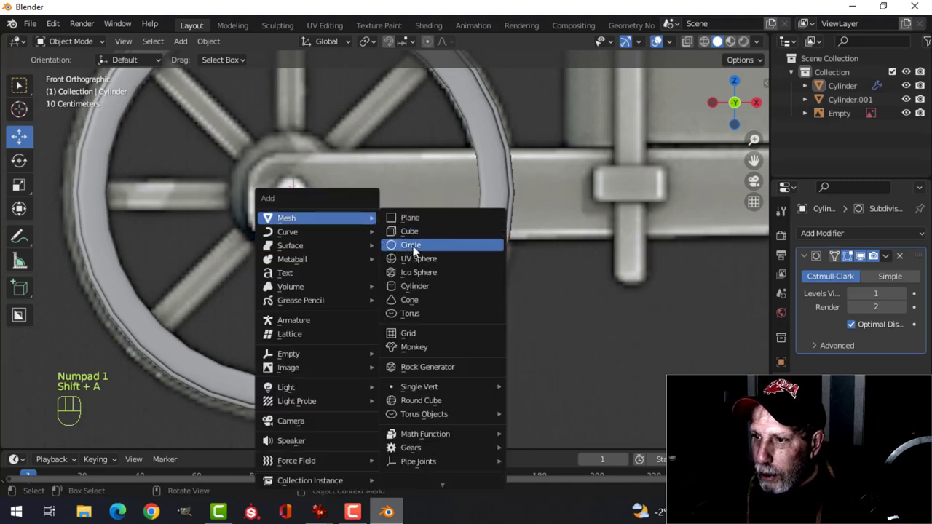
pyautogui.click(414, 285)
pyautogui.press('Tab')
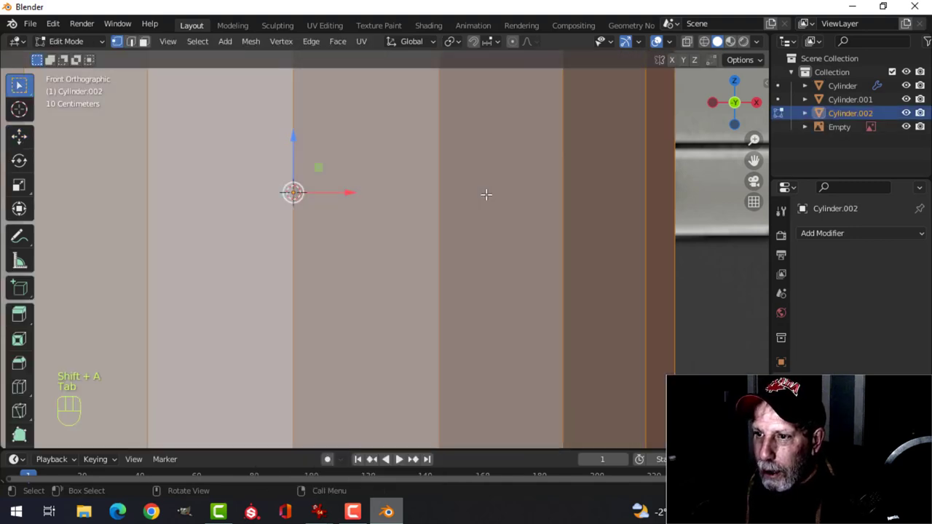
pyautogui.press('s')
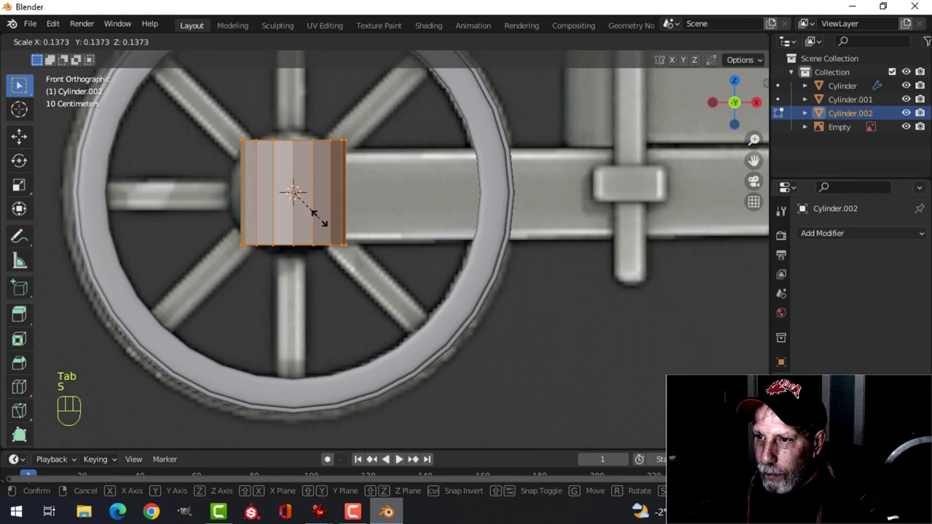
pyautogui.click(318, 215)
# - Rotate the hub cylinder's mesh 90° about the X axis and scale it by about 1.215 to match the reference hub
pyautogui.press('r')
pyautogui.press('x')
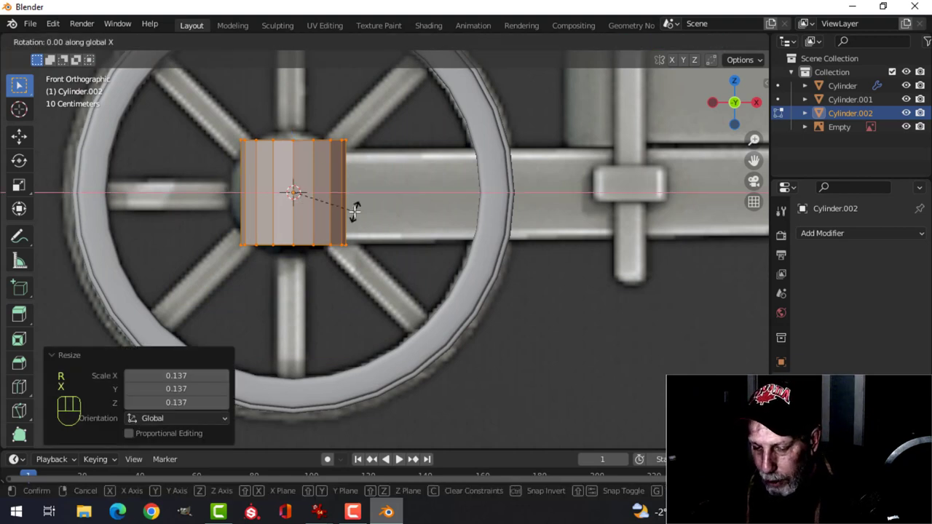
pyautogui.press('9')
pyautogui.press('0')
pyautogui.click(355, 211)
pyautogui.press('s')
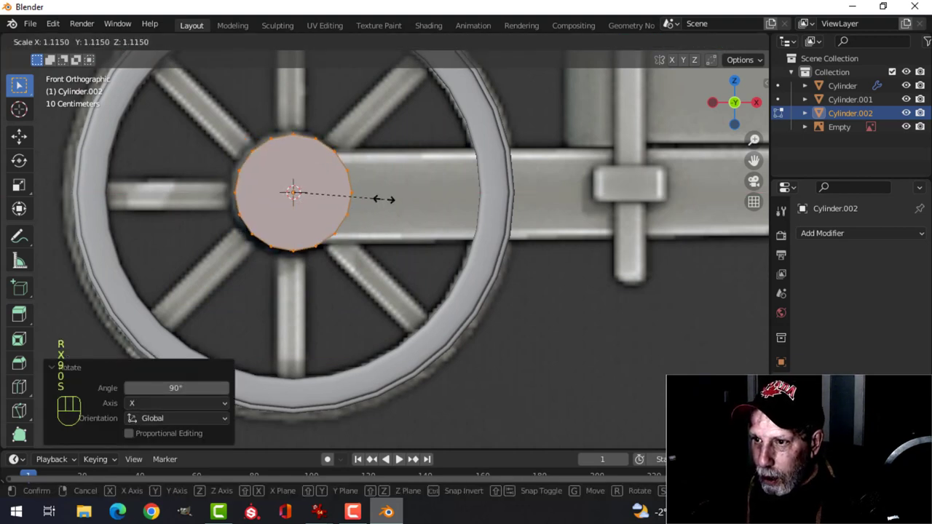
pyautogui.click(393, 199)
# - Scale the hub's mesh along Y by about 1.64 so it extends past both sides of the wheel, and return to Object Mode
pyautogui.moveTo(393, 199); pyautogui.dragTo(403, 240, button='middle')
pyautogui.scroll(2, 403, 240)
pyautogui.scroll(-2, 403, 240)
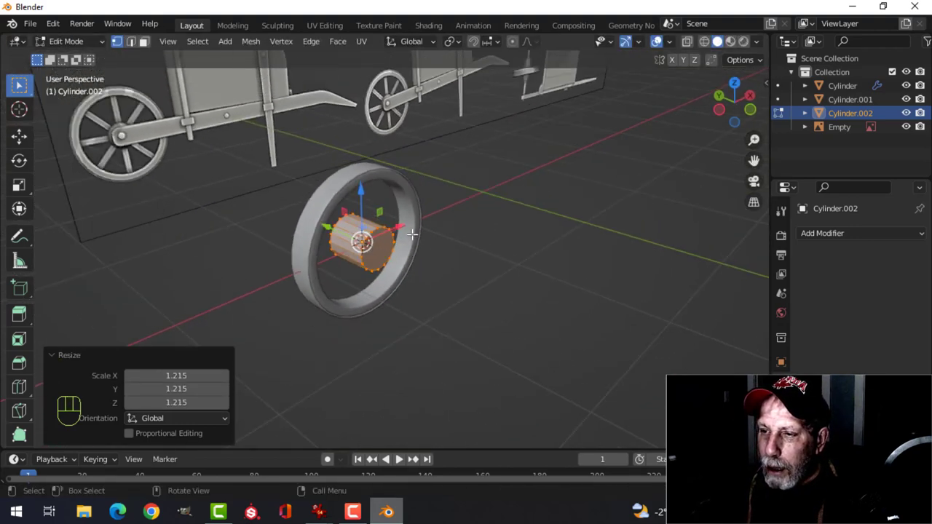
pyautogui.keyDown('shift'); pyautogui.moveTo(240, 195); pyautogui.dragTo(277, 153, button='middle'); pyautogui.keyUp('shift')
pyautogui.keyDown('shift'); pyautogui.moveTo(578, 225); pyautogui.dragTo(378, 216, button='middle'); pyautogui.keyUp('shift')
pyautogui.scroll(3, 378, 216)
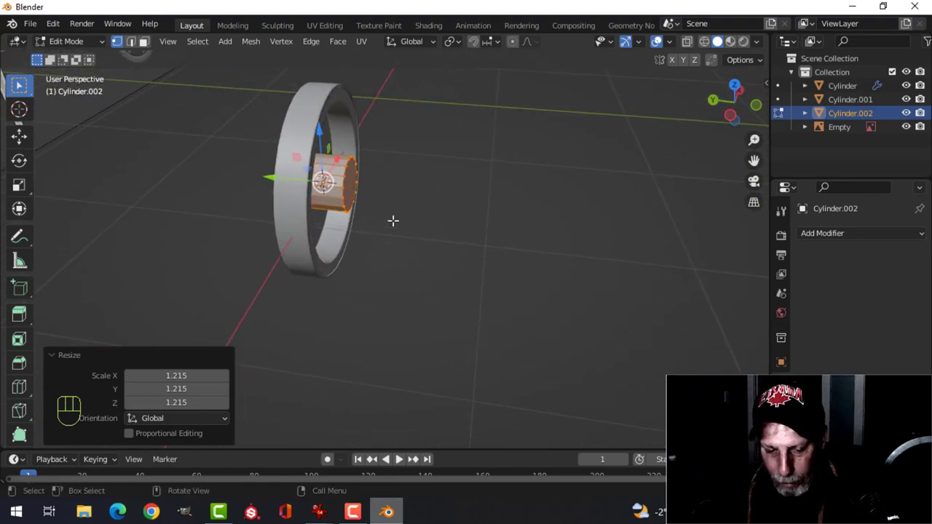
pyautogui.press('s')
pyautogui.press('y')
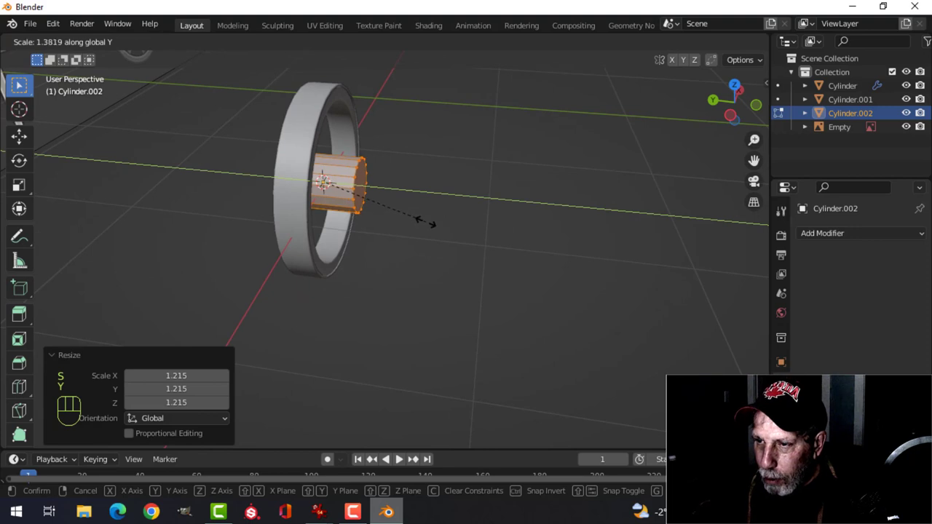
pyautogui.click(447, 221)
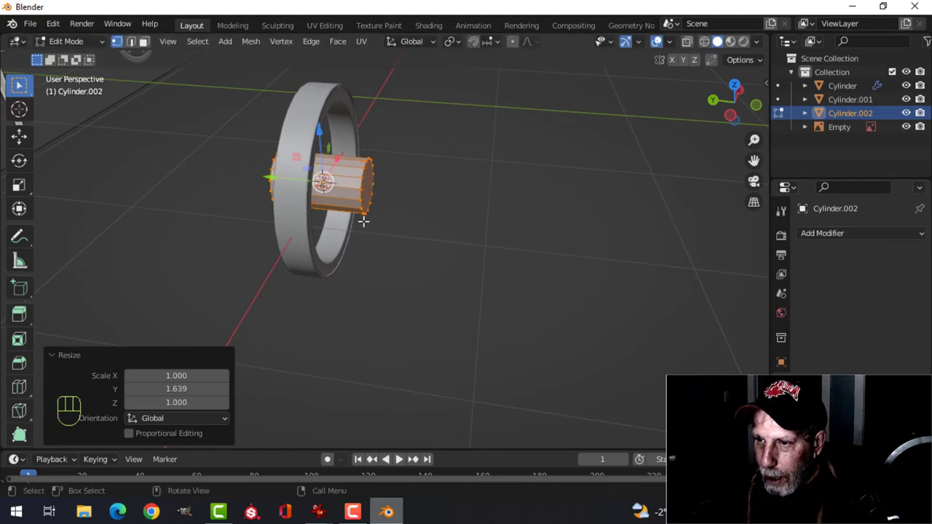
pyautogui.press('Tab')
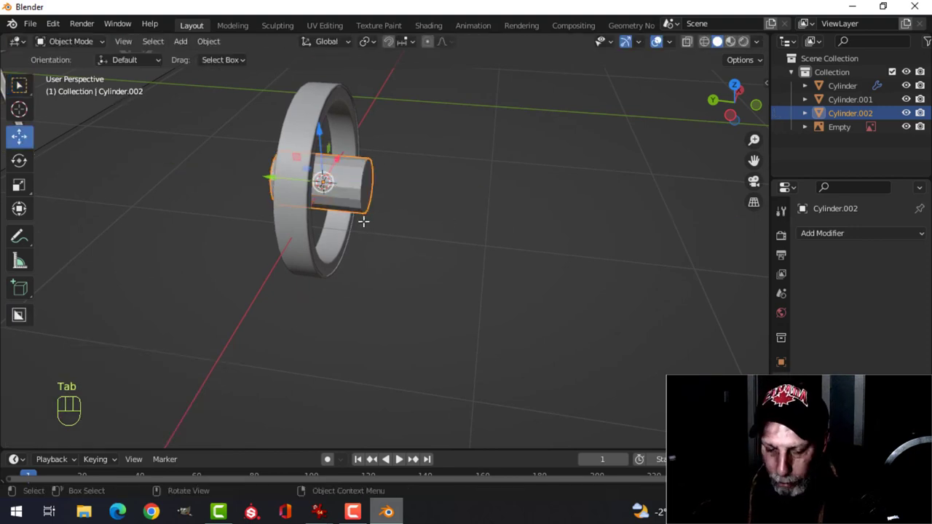
# - Isolate the hub, cut a centred edge loop around it and bevel the loop about 0.098 m wide into a middle band
pyautogui.press('KP_Divide')
pyautogui.press('Tab')
pyautogui.hotkey('ctrl', 'r')
pyautogui.click(383, 245)
pyautogui.rightClick(433, 228)
pyautogui.moveTo(433, 227); pyautogui.dragTo(426, 210, button='middle')
pyautogui.hotkey('ctrl', 'b')
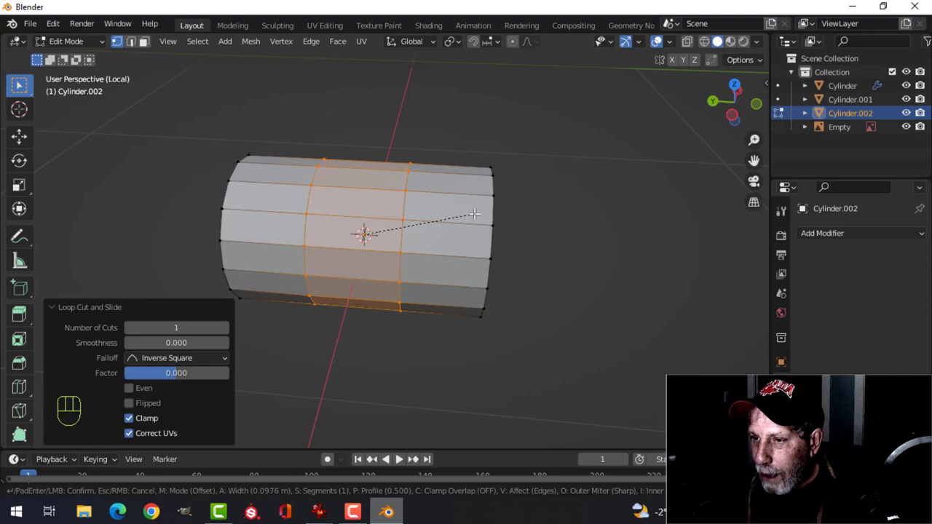
pyautogui.click(474, 213)
pyautogui.hotkey('alt', 'a')
# - Add a centred edge loop around the middle band of the hub without sliding it
pyautogui.moveTo(526, 217); pyautogui.dragTo(446, 219, button='middle')
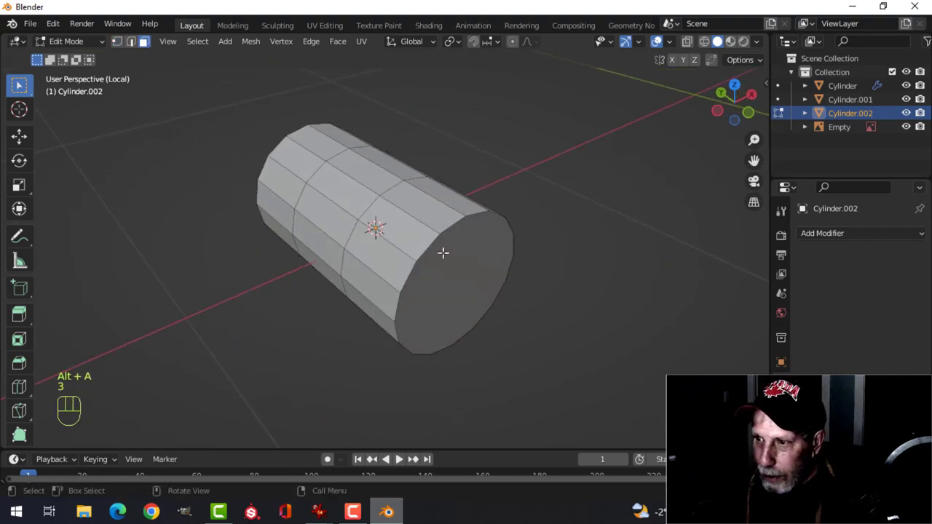
pyautogui.click(444, 251)
pyautogui.moveTo(212, 206); pyautogui.dragTo(335, 204, button='middle')
pyautogui.hotkey('ctrl', 'r')
pyautogui.click(339, 205)
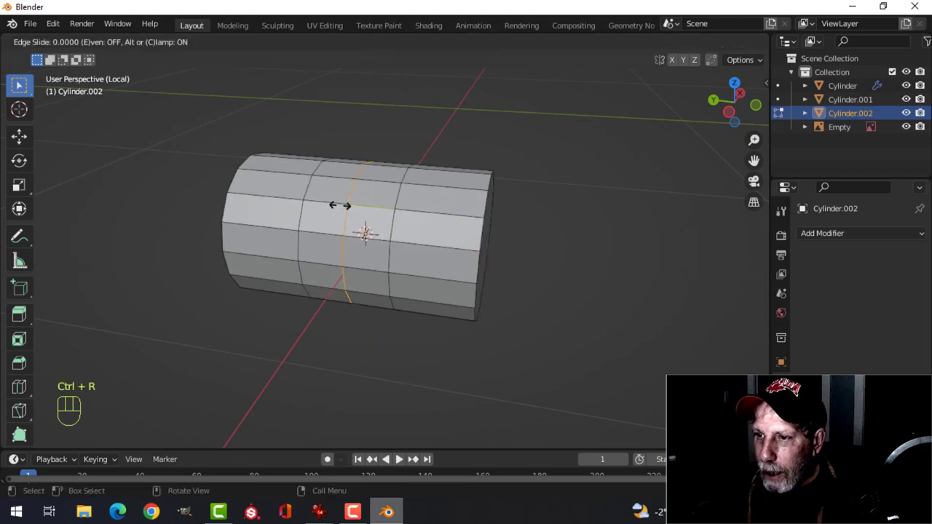
pyautogui.rightClick(351, 208)
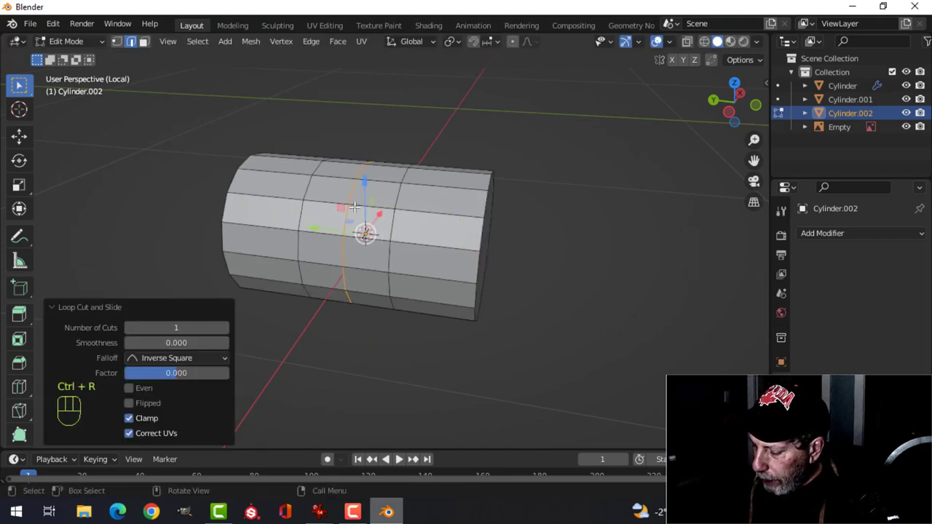
# - In right-side wireframe view, delete the hub's vertices on the positive Y side of the centre loop
pyautogui.press('KP_3')
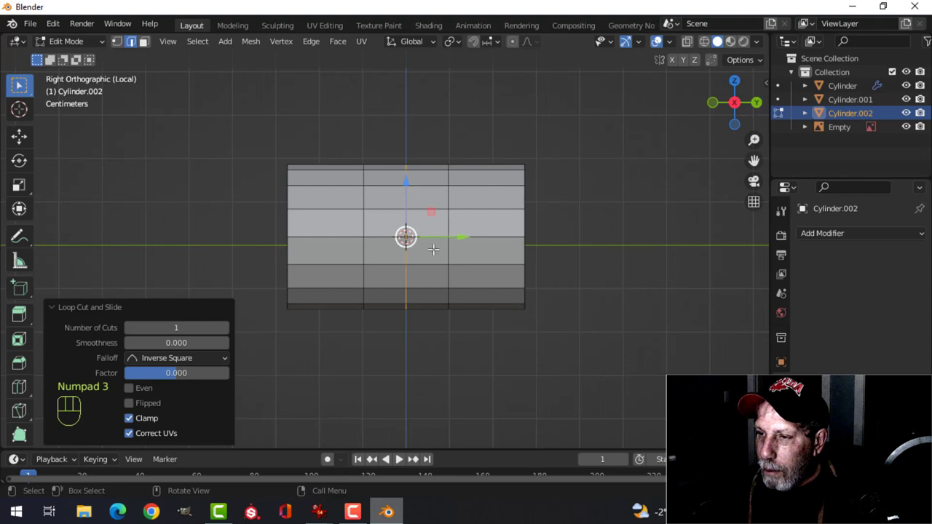
pyautogui.hotkey('alt', 'a')
pyautogui.keyDown('shift'); pyautogui.moveTo(546, 267); pyautogui.dragTo(473, 247, button='middle'); pyautogui.keyUp('shift')
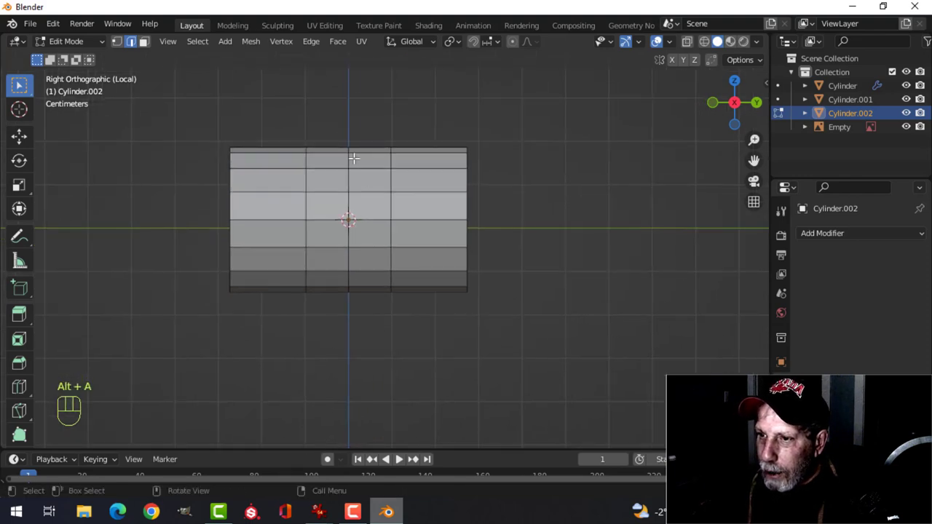
pyautogui.press('z')
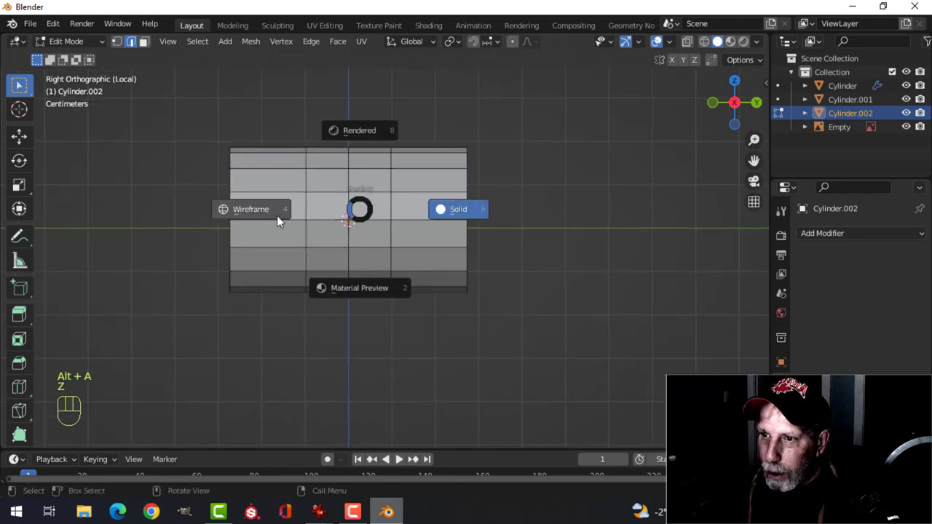
pyautogui.click(258, 215)
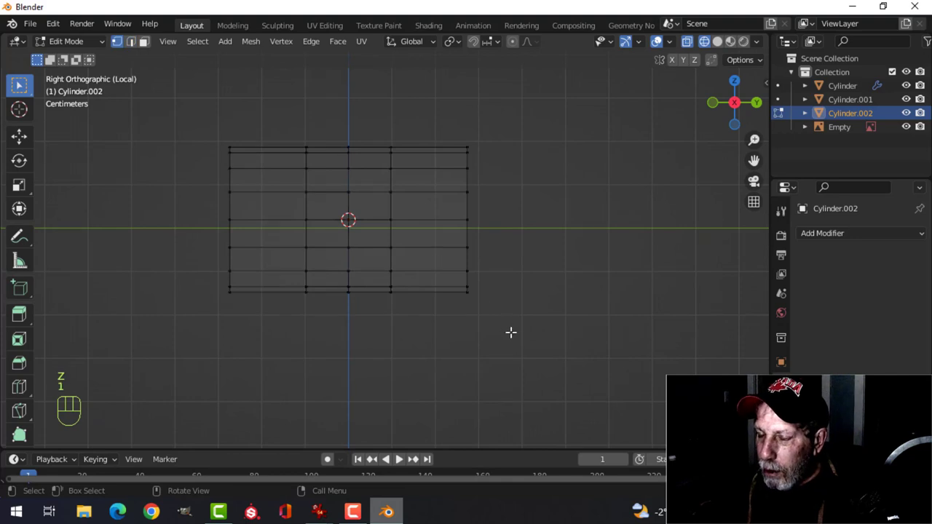
pyautogui.press('b')
pyautogui.moveTo(533, 356); pyautogui.dragTo(375, 107)
pyautogui.press('x')
pyautogui.click(478, 146)
# - Add a Mirror modifier to the hub on the Y axis only with Clipping enabled, and return to solid shading
pyautogui.click(866, 235)
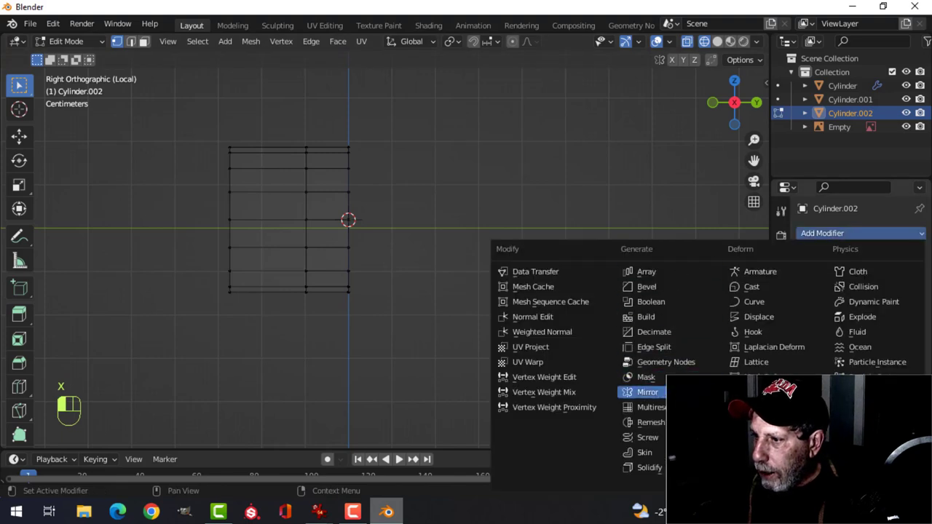
pyautogui.click(639, 392)
pyautogui.click(876, 277)
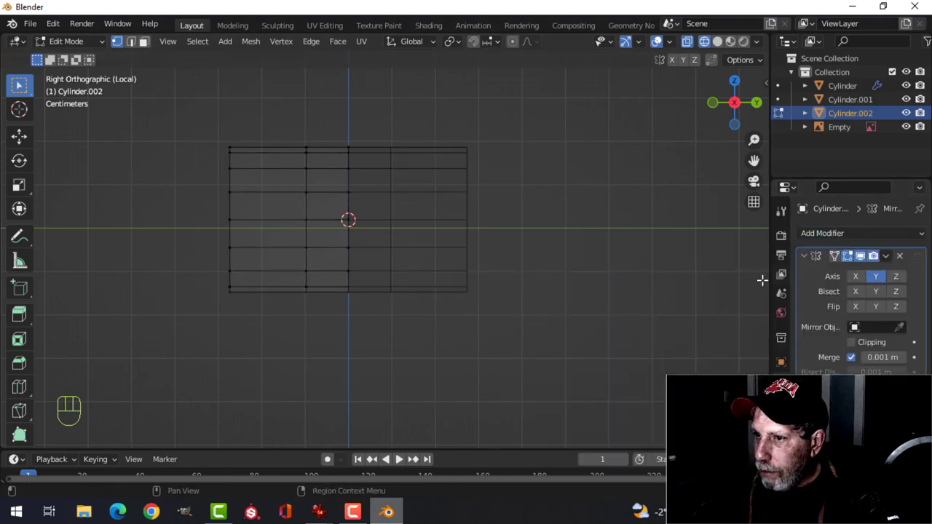
pyautogui.press('z')
pyautogui.click(522, 267)
# - Scale the hub's end face to about 0.571 to taper the hub
pyautogui.moveTo(291, 223); pyautogui.dragTo(360, 242, button='middle')
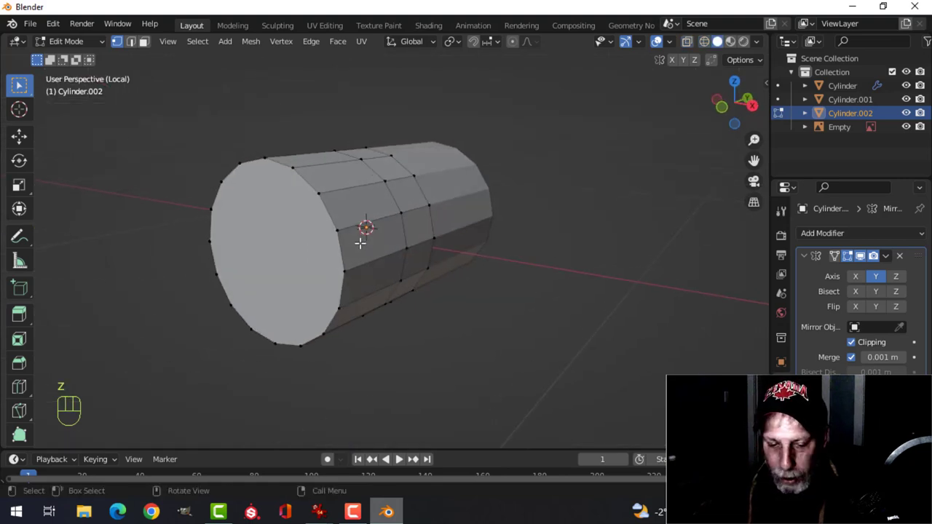
pyautogui.click(281, 233)
pyautogui.moveTo(281, 233); pyautogui.dragTo(297, 235, button='middle')
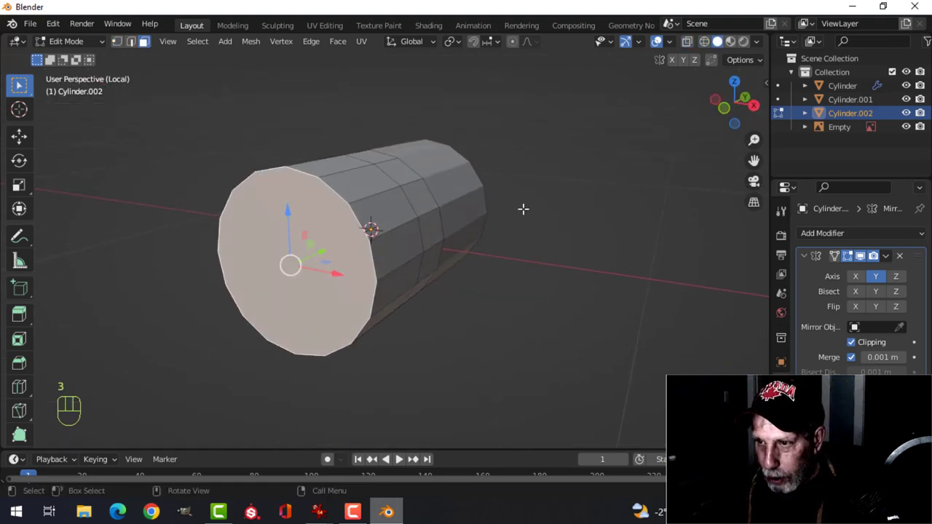
pyautogui.press('s')
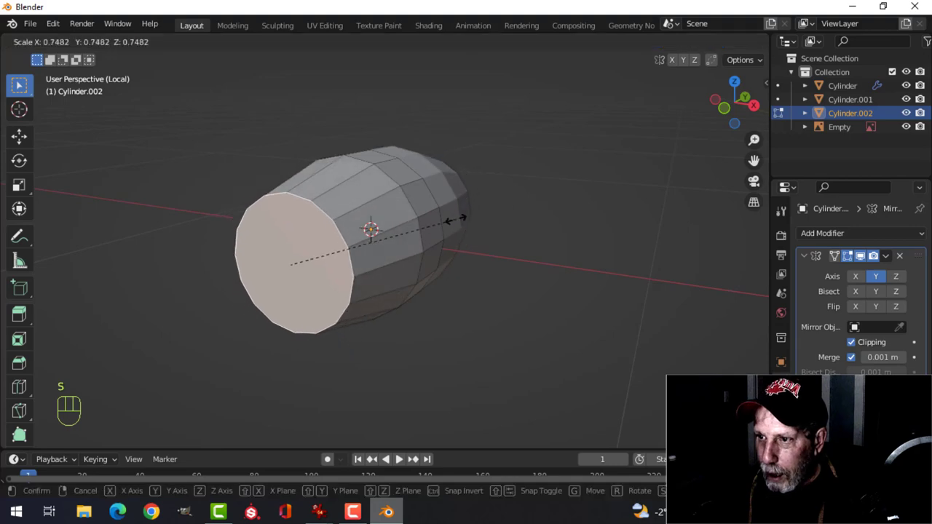
pyautogui.click(416, 227)
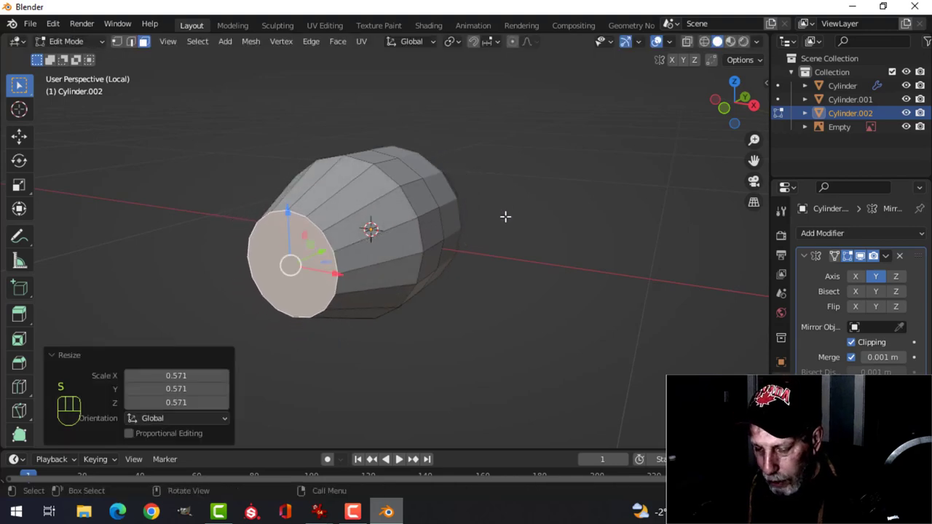
# - Leave local view and inset the hub's end face by about 0.016 m
pyautogui.press('Tab')
pyautogui.press('KP_Divide')
pyautogui.moveTo(341, 233); pyautogui.dragTo(357, 254, button='middle')
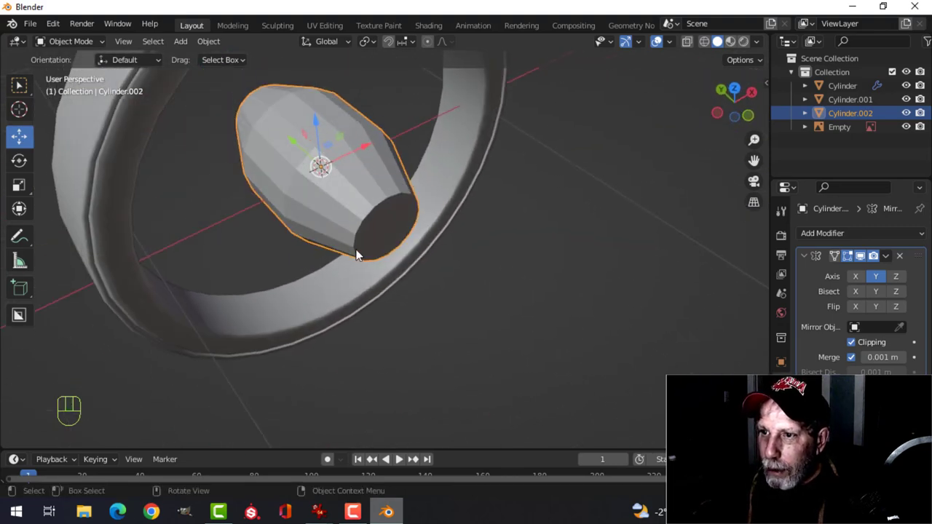
pyautogui.press('Tab')
pyautogui.moveTo(422, 240); pyautogui.dragTo(337, 204, button='middle')
pyautogui.press('i')
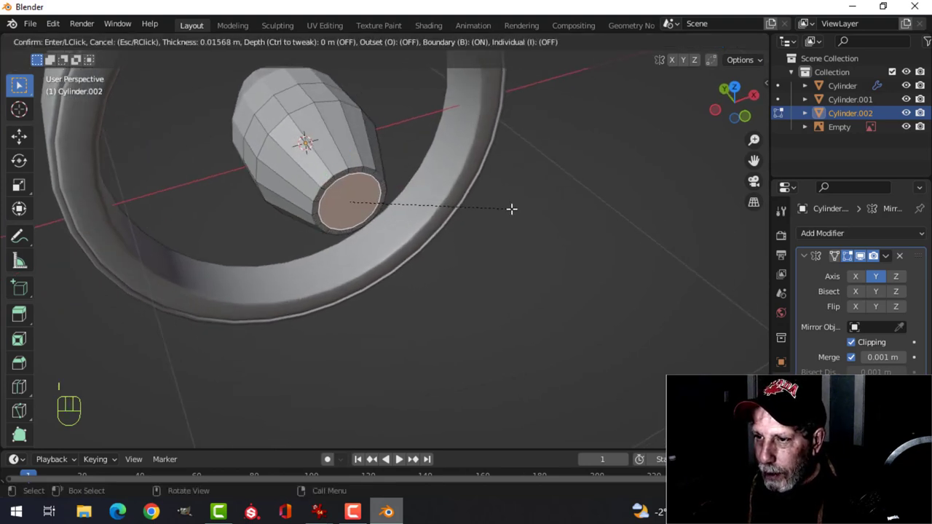
pyautogui.click(513, 208)
# - Extrude the inset face and move it about -0.41 m along Y to form the axle
pyautogui.moveTo(443, 216)
pyautogui.mouseDown(button='middle')
pyautogui.moveTo(395, 197)
pyautogui.moveTo(424, 202)
pyautogui.moveTo(404, 201)
pyautogui.moveTo(429, 217)
pyautogui.mouseUp(button='middle')
pyautogui.scroll(-1, 384, 214)
pyautogui.keyDown('shift'); pyautogui.moveTo(510, 228); pyautogui.dragTo(416, 193, button='middle'); pyautogui.keyUp('shift')
pyautogui.press('e')
pyautogui.rightClick(345, 207)
pyautogui.moveTo(267, 189); pyautogui.dragTo(433, 235)
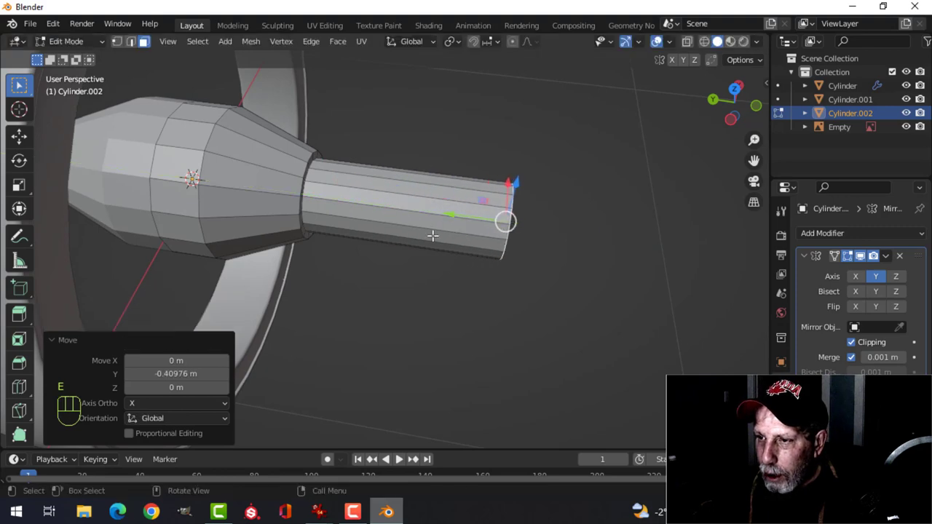
# - Bevel the outer edge of the axle's end face with a narrow one-segment bevel
pyautogui.moveTo(433, 235); pyautogui.dragTo(230, 202, button='middle')
pyautogui.moveTo(208, 127); pyautogui.dragTo(462, 193, button='middle')
pyautogui.press('Tab')
pyautogui.scroll(1, 365, 192)
pyautogui.press('Tab')
pyautogui.hotkey('ctrl', 'b')
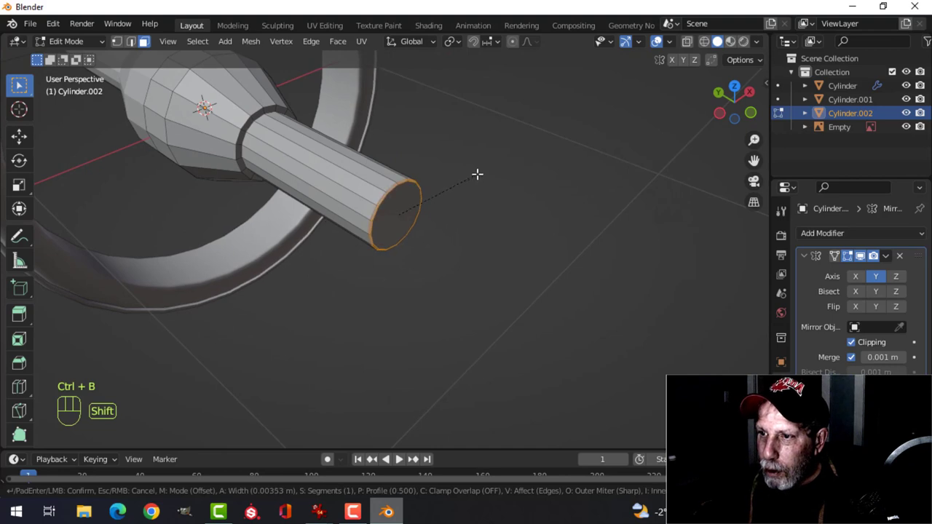
pyautogui.click(508, 127)
# - Return to Object Mode and shade the hub and axle smooth
pyautogui.press('Tab')
pyautogui.rightClick(329, 169)
pyautogui.click(331, 163)
# - Bevel the edge loop at the hub's narrow end around the axle with 2 segments and a width of about 0.006 m
pyautogui.moveTo(301, 173); pyautogui.dragTo(390, 207, button='middle')
pyautogui.scroll(3, 347, 210)
pyautogui.press('Tab')
pyautogui.press('2')
pyautogui.keyDown('alt'); pyautogui.keyDown('shift'); pyautogui.click(357, 178); pyautogui.keyUp('shift'); pyautogui.keyUp('alt')
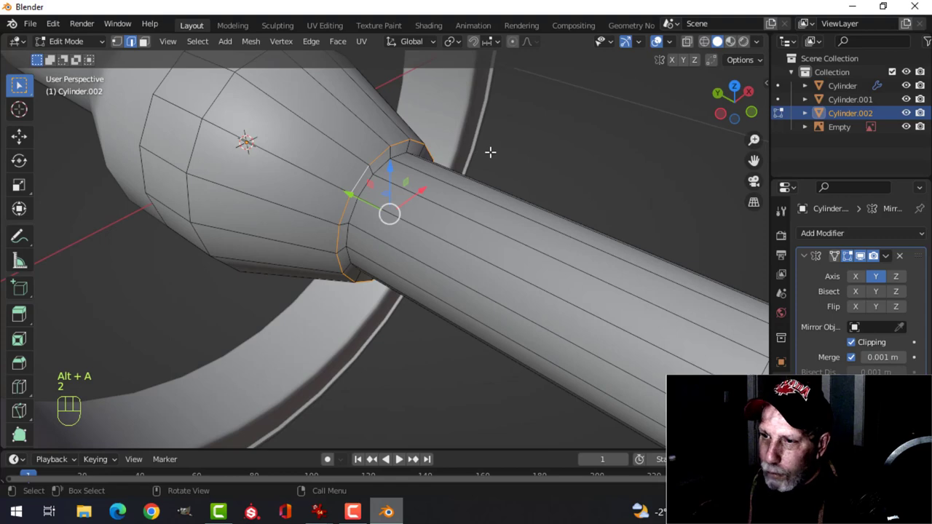
pyautogui.hotkey('ctrl', 'b')
pyautogui.press('shift')
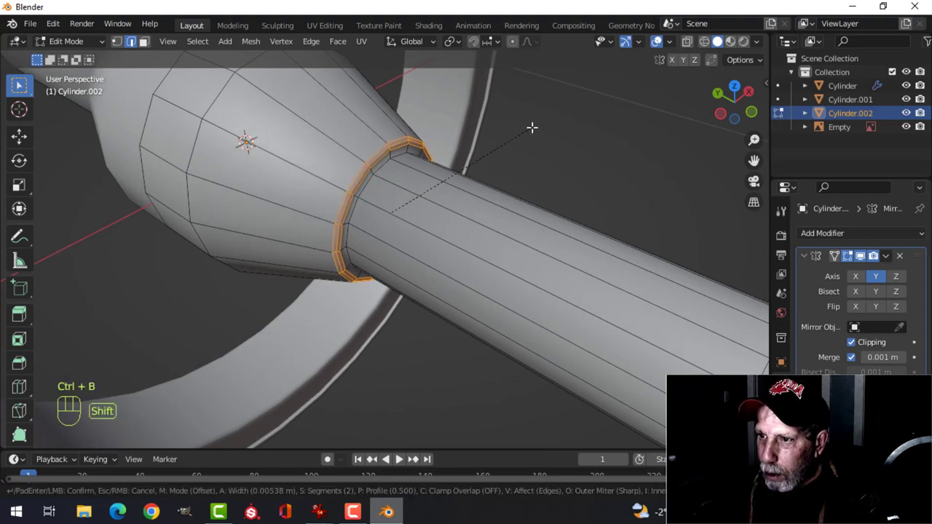
pyautogui.click(533, 125)
pyautogui.moveTo(386, 212); pyautogui.dragTo(538, 204, button='middle')
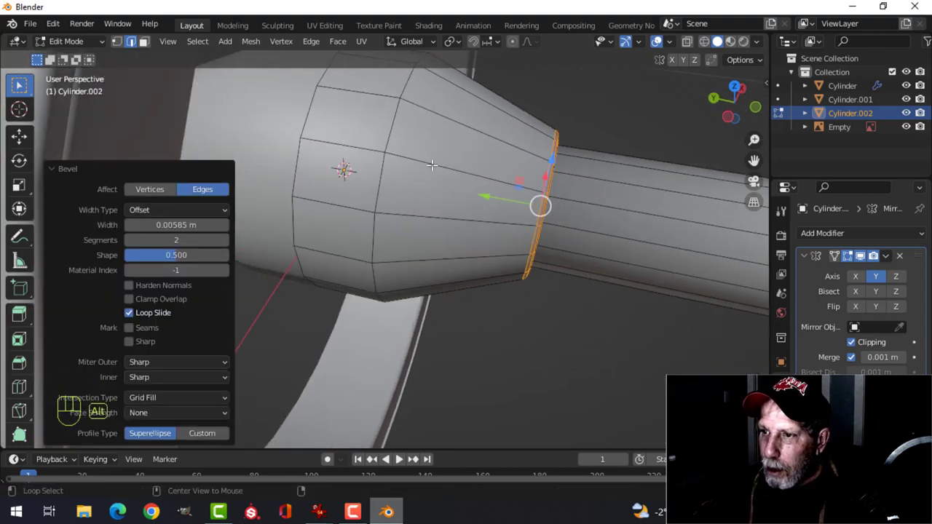
# - Add a supporting edge loop on the hub's tapered section, slid close to the shoulder at the middle band
pyautogui.hotkey('alt', 'a')
pyautogui.hotkey('ctrl', 'r')
pyautogui.click(432, 164)
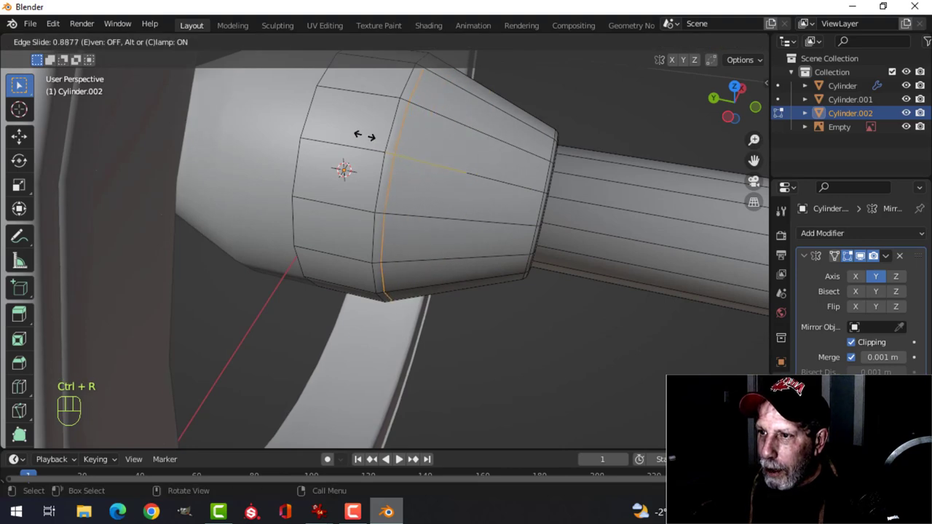
pyautogui.click(362, 133)
pyautogui.press('Tab')
# - Add a second supporting loop inside the hub's middle band, slid close to the shoulder, and return to Object Mode
pyautogui.moveTo(391, 176); pyautogui.dragTo(294, 176, button='middle')
pyautogui.hotkey('alt', 'a')
pyautogui.scroll(2, 364, 219)
pyautogui.scroll(-2, 291, 205)
pyautogui.press('Tab')
pyautogui.hotkey('alt', 'a')
pyautogui.scroll(3, 349, 241)
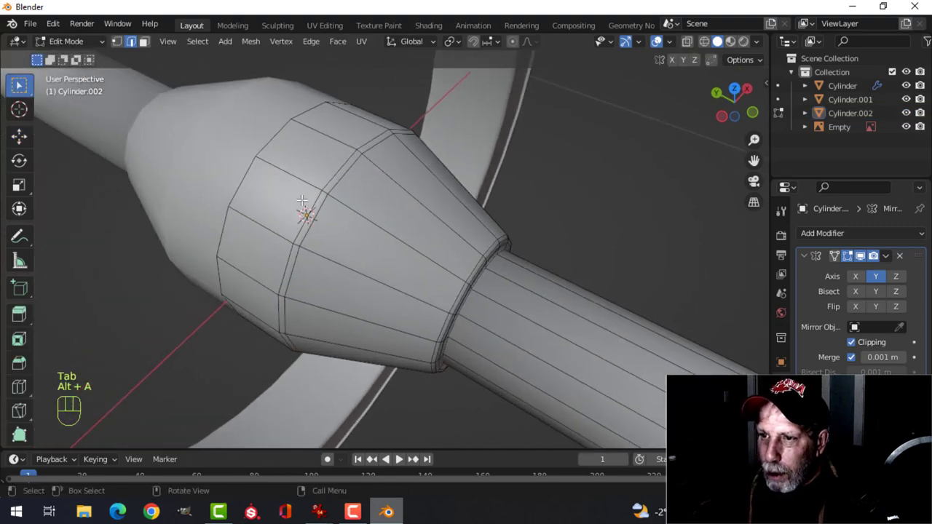
pyautogui.hotkey('ctrl', 'r')
pyautogui.click(294, 175)
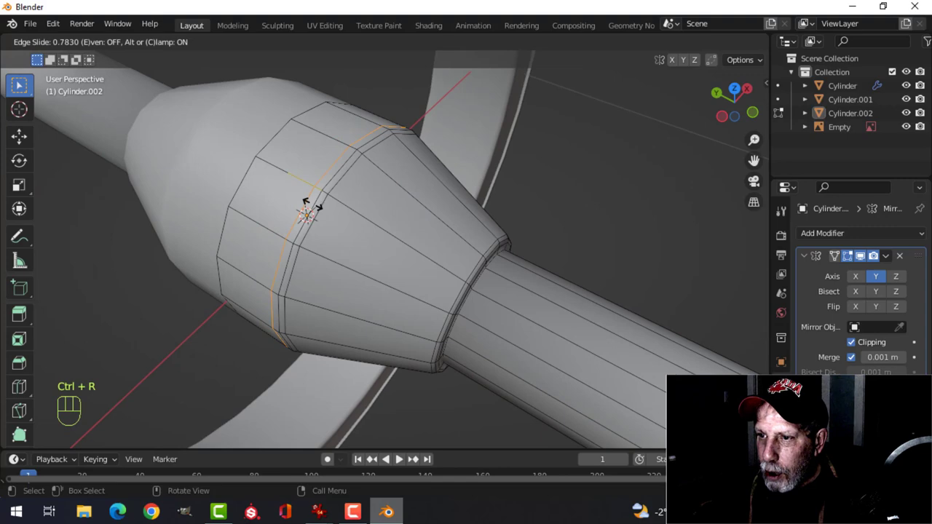
pyautogui.click(306, 212)
pyautogui.press('Tab')
# - Add a supporting edge loop around the axle, slid close to where it meets the hub, and return to Object Mode
pyautogui.scroll(-5, 343, 212)
pyautogui.moveTo(383, 233); pyautogui.dragTo(428, 206, button='middle')
pyautogui.scroll(5, 444, 207)
pyautogui.scroll(-5, 460, 208)
pyautogui.press('Tab')
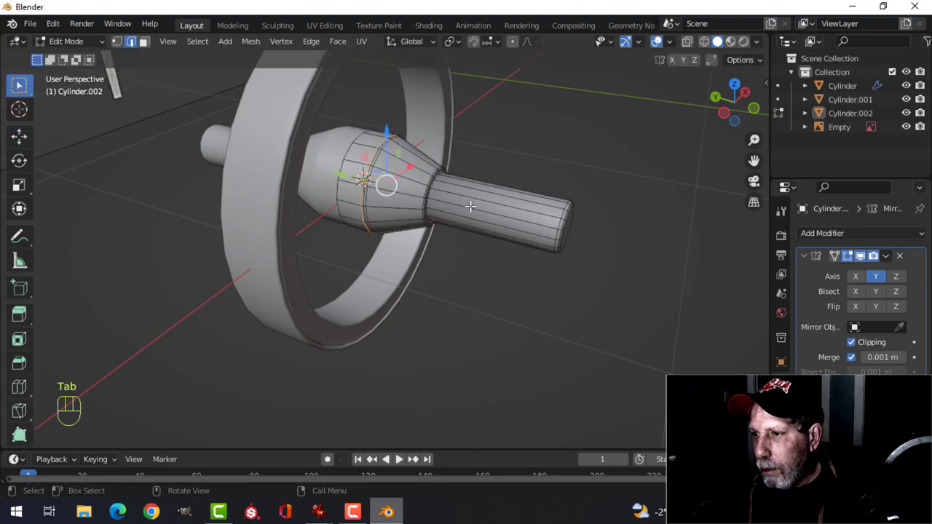
pyautogui.hotkey('ctrl', 'r')
pyautogui.click(493, 205)
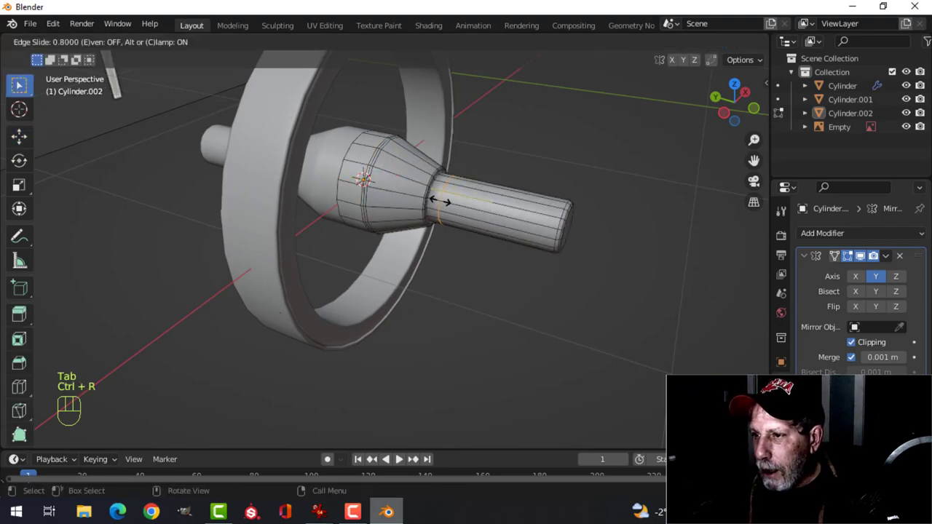
pyautogui.click(429, 198)
pyautogui.press('Tab')
# - Check the hub's normals with the Face Orientation overlay, turn it off, and compare the wheel with the reference spokes in front view
pyautogui.moveTo(493, 198); pyautogui.dragTo(404, 226, button='middle')
pyautogui.scroll(4, 435, 219)
pyautogui.hotkey('alt', 'a')
pyautogui.scroll(-5, 431, 229)
pyautogui.click(404, 226)
pyautogui.click(668, 43)
pyautogui.click(614, 289)
pyautogui.click(613, 289)
pyautogui.hotkey('alt', 'a')
pyautogui.moveTo(494, 246); pyautogui.dragTo(401, 250, button='middle')
pyautogui.scroll(-4, 460, 235)
pyautogui.moveTo(460, 235); pyautogui.dragTo(434, 253, button='middle')
pyautogui.scroll(5, 380, 215)
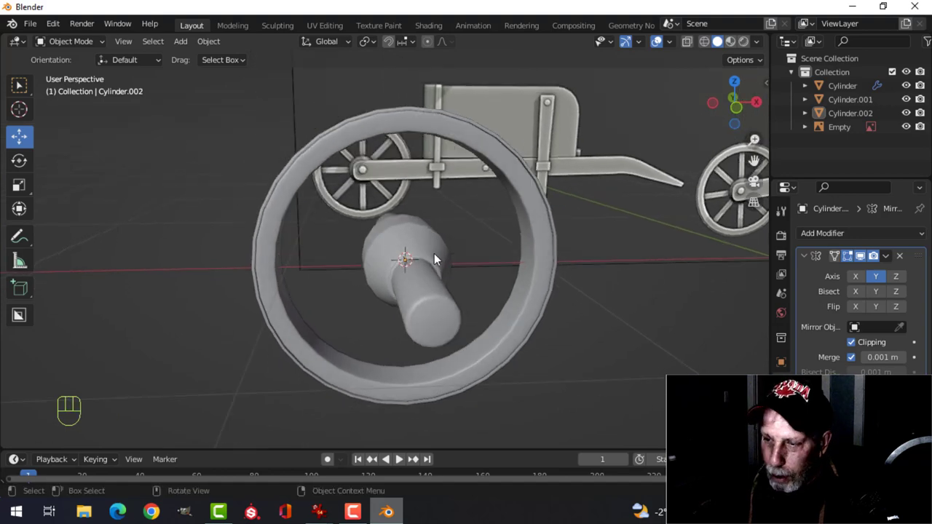
pyautogui.press('KP_1')
pyautogui.scroll(2, 429, 247)
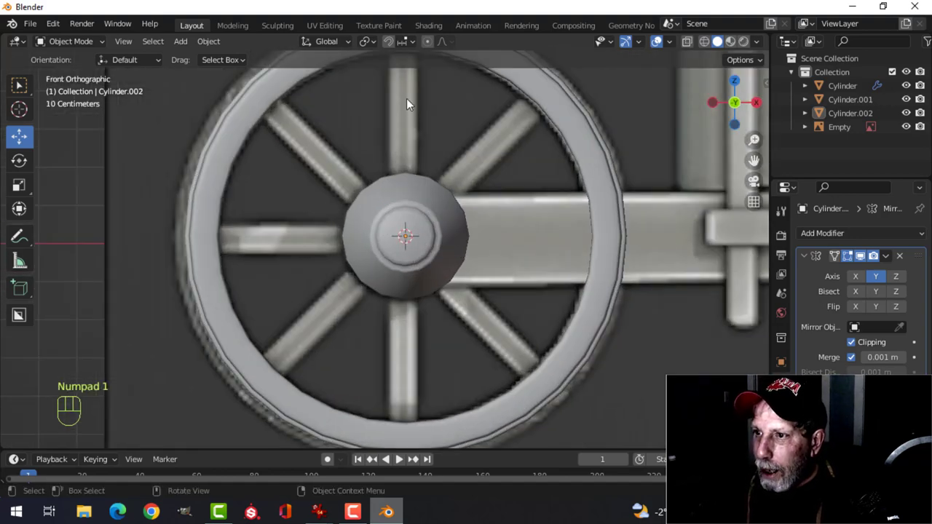
# - Add a cube at the hub's centre and scale its mesh down in Edit Mode for a wheel spoke
pyautogui.scroll(-1, 403, 154)
pyautogui.keyDown('shift'); pyautogui.moveTo(390, 101); pyautogui.dragTo(384, 168, button='middle'); pyautogui.keyUp('shift')
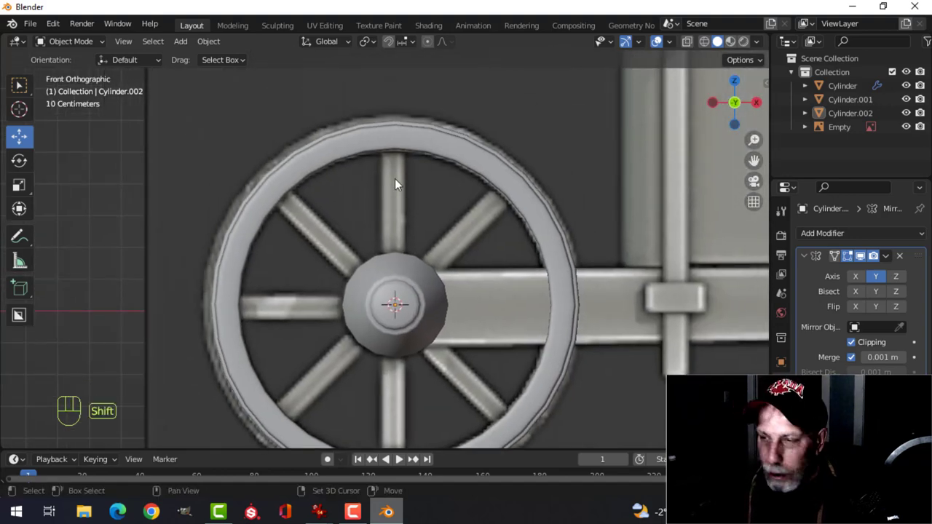
pyautogui.hotkey('shift', 'a')
pyautogui.moveTo(394, 178)
pyautogui.click(455, 192)
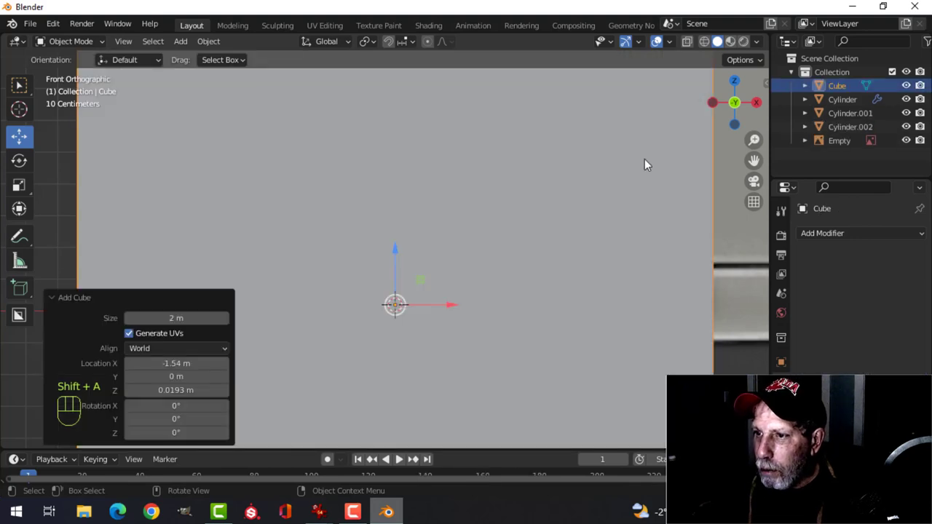
pyautogui.press('Tab')
pyautogui.press('s')
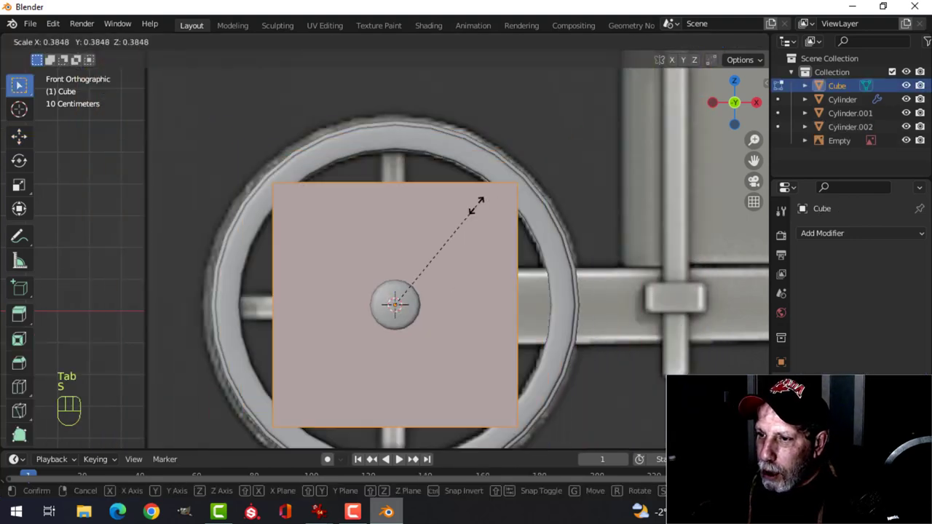
pyautogui.click(410, 263)
# - Position the small cube over the upper reference spoke, scale it by 0.374, and lower it slightly toward the hub
pyautogui.moveTo(397, 249); pyautogui.dragTo(453, 167)
pyautogui.press('s')
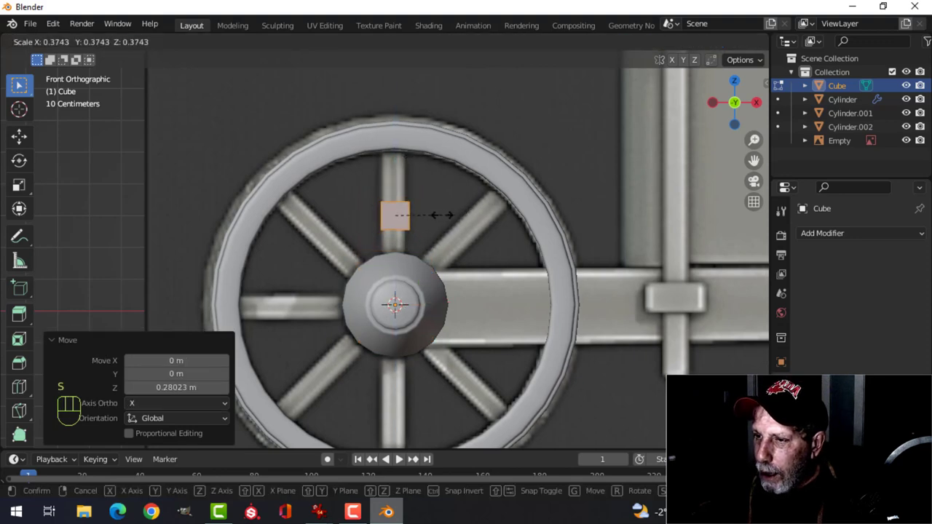
pyautogui.click(442, 215)
pyautogui.moveTo(461, 182); pyautogui.dragTo(414, 220, button='middle')
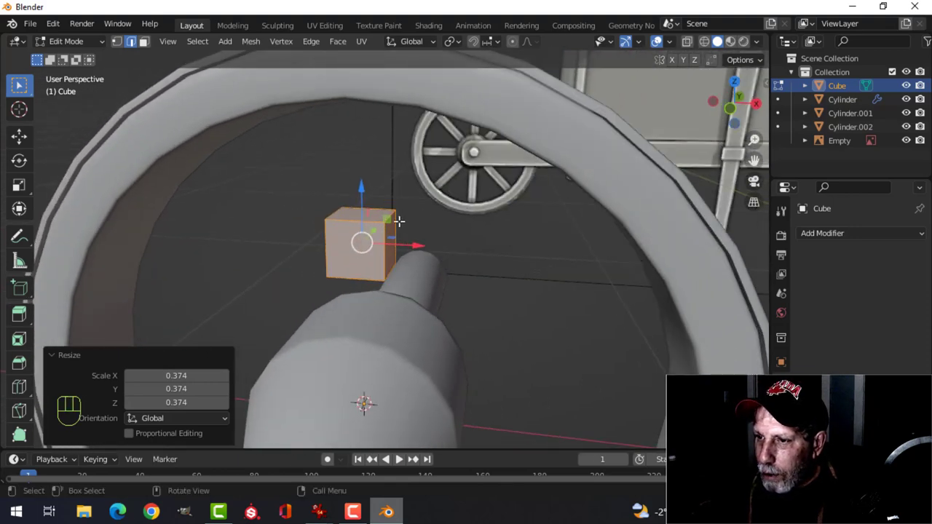
pyautogui.moveTo(360, 189); pyautogui.dragTo(367, 210)
# - Delete the bottom and top faces of the small cube above the hub
pyautogui.moveTo(368, 209); pyautogui.dragTo(433, 201, button='middle')
pyautogui.moveTo(429, 169); pyautogui.dragTo(384, 203, button='middle')
pyautogui.scroll(2, 384, 204)
pyautogui.press('3')
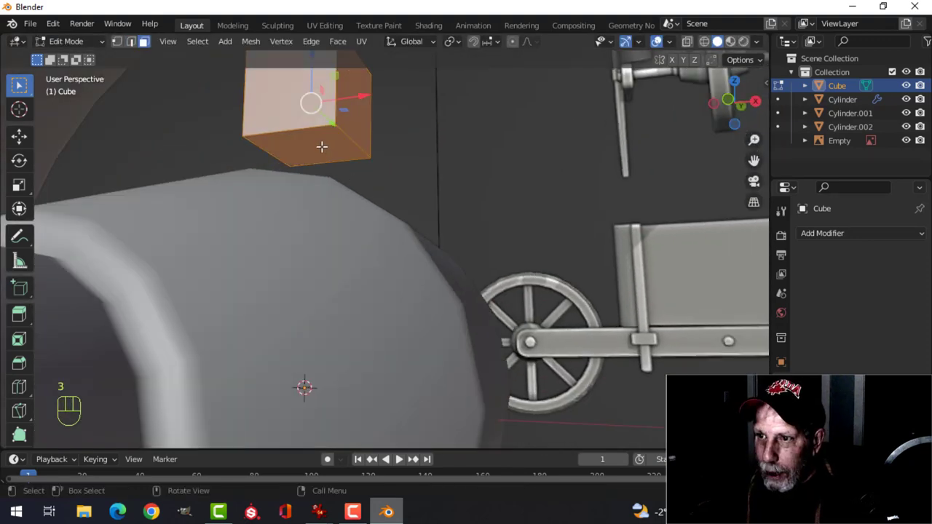
pyautogui.click(322, 146)
pyautogui.press('x')
pyautogui.click(299, 177)
pyautogui.moveTo(366, 145); pyautogui.dragTo(350, 200, button='middle')
pyautogui.click(339, 209)
pyautogui.scroll(-4, 368, 203)
pyautogui.press('x')
pyautogui.click(373, 206)
# - Move the whole open-ended cube down so that its lower end sinks into the hub
pyautogui.press('a')
pyautogui.moveTo(364, 204); pyautogui.dragTo(435, 249)
pyautogui.hotkey('alt', 'a')
# - Raise the spoke's upper open edge loop about 0.29 m so that the spoke reaches into the rim
pyautogui.moveTo(435, 249); pyautogui.dragTo(375, 235, button='middle')
pyautogui.press('2')
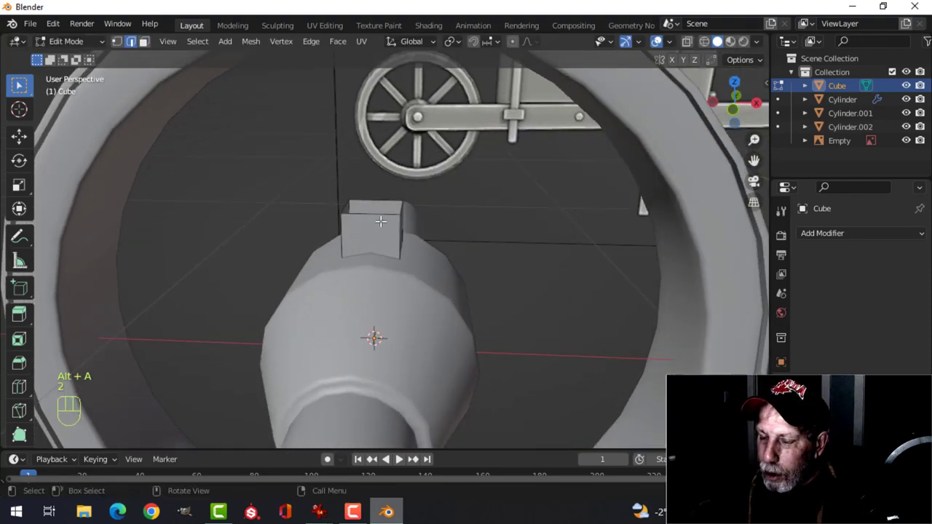
pyautogui.keyDown('alt'); pyautogui.keyDown('shift'); pyautogui.click(376, 217); pyautogui.keyUp('shift'); pyautogui.keyUp('alt')
pyautogui.press('KP_1')
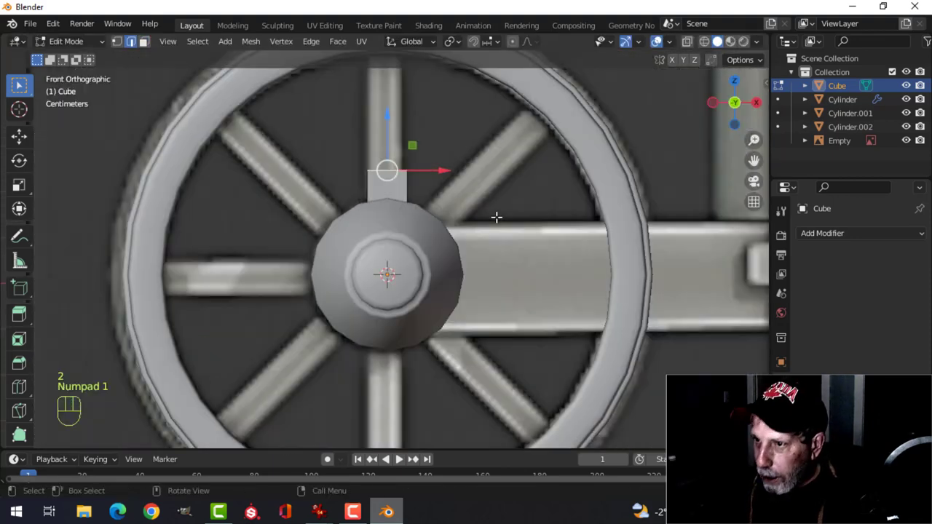
pyautogui.scroll(-2, 478, 197)
pyautogui.keyDown('shift'); pyautogui.moveTo(409, 167); pyautogui.dragTo(371, 151, button='middle'); pyautogui.keyUp('shift')
pyautogui.moveTo(380, 160); pyautogui.dragTo(380, 69)
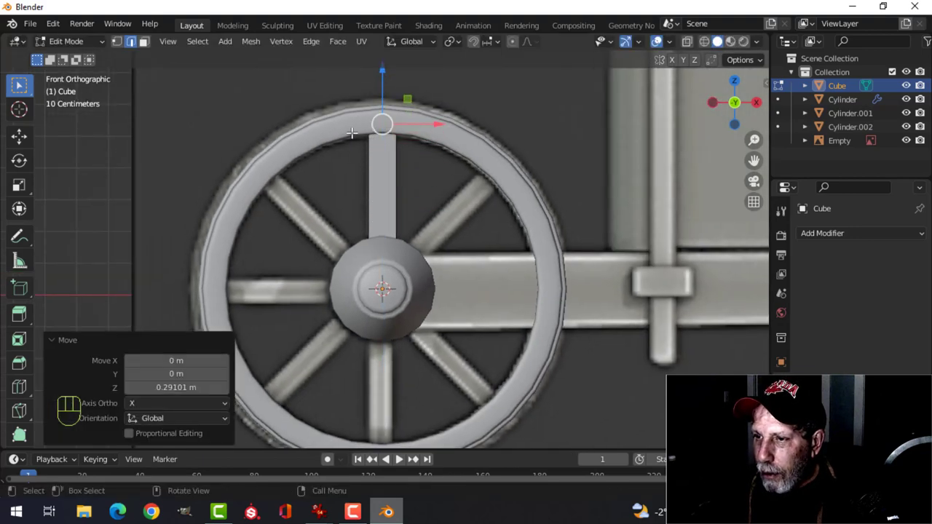
# - Scale the whole spoke mesh along Y to about 0.7 to make it thinner along the axle direction
pyautogui.moveTo(352, 133); pyautogui.dragTo(454, 156, button='middle')
pyautogui.press('Tab')
pyautogui.scroll(-3, 405, 179)
pyautogui.hotkey('alt', 'a')
pyautogui.moveTo(404, 180); pyautogui.dragTo(497, 205, button='middle')
pyautogui.scroll(3, 487, 216)
pyautogui.click(497, 205)
pyautogui.press('Tab')
pyautogui.press('a')
pyautogui.moveTo(558, 220); pyautogui.dragTo(499, 196, button='middle')
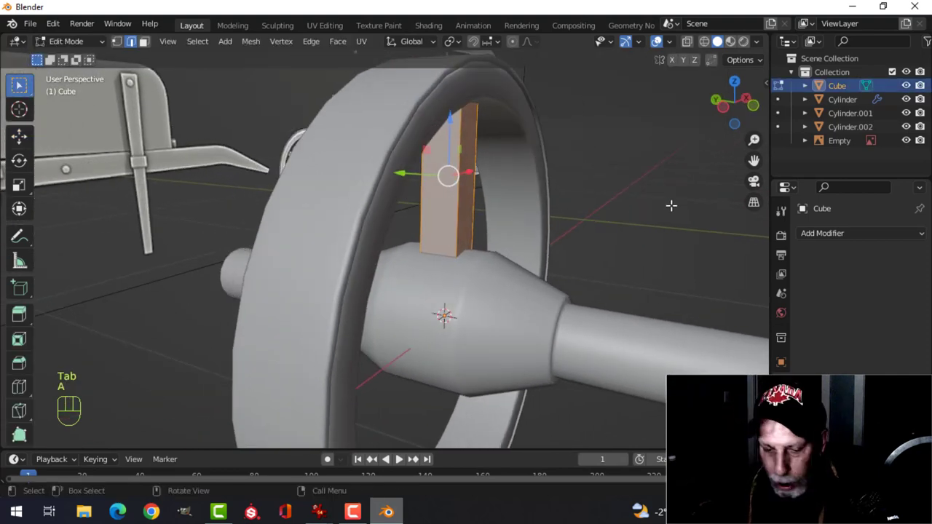
pyautogui.press('s')
pyautogui.press('y')
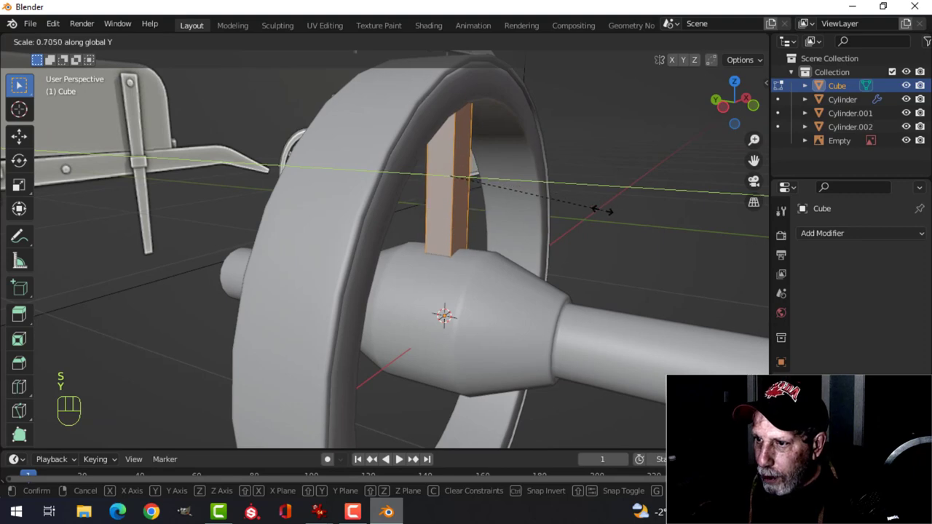
pyautogui.click(597, 210)
pyautogui.moveTo(597, 210); pyautogui.dragTo(403, 182, button='middle')
# - Bevel the spoke's long vertical edges with two segments and a small width
pyautogui.hotkey('alt', 'a')
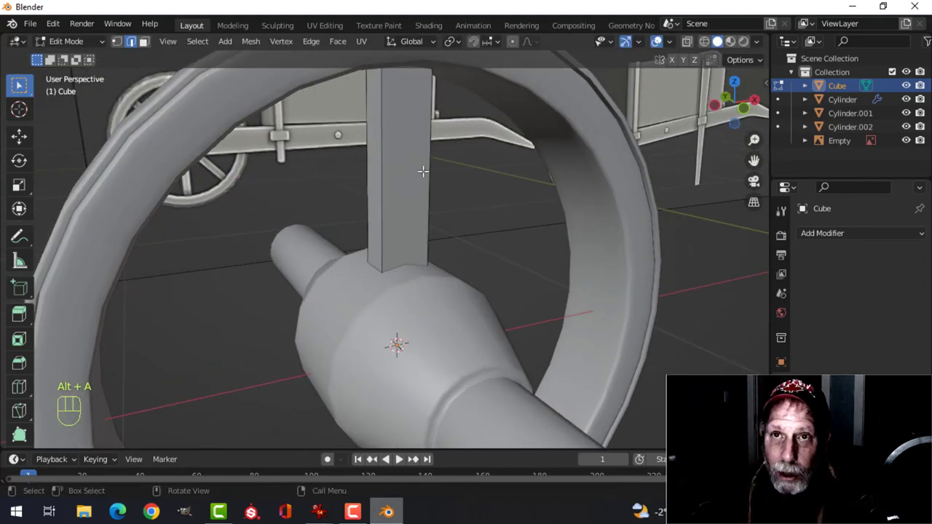
pyautogui.click(379, 175)
pyautogui.keyDown('shift'); pyautogui.click(370, 138); pyautogui.keyUp('shift')
pyautogui.keyDown('shift'); pyautogui.click(435, 145); pyautogui.keyUp('shift')
pyautogui.moveTo(436, 145); pyautogui.dragTo(410, 246, button='middle')
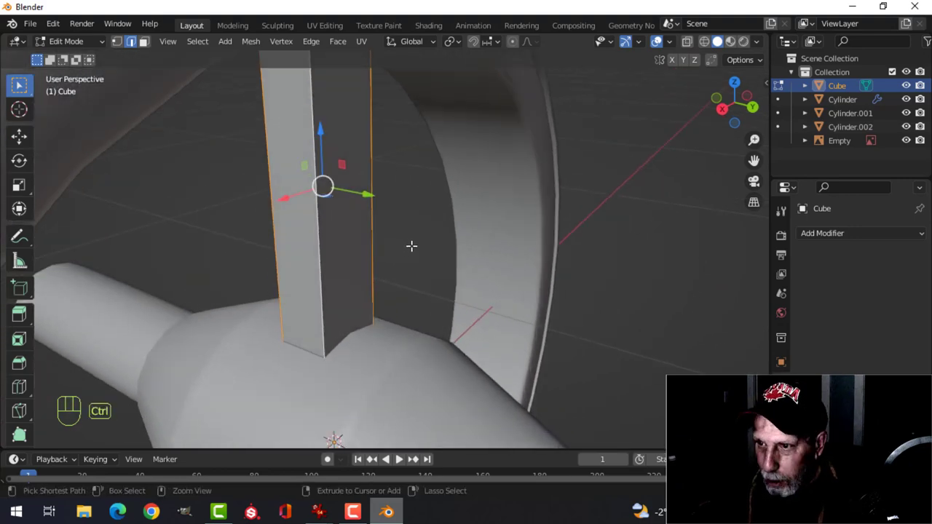
pyautogui.hotkey('ctrl', 'b')
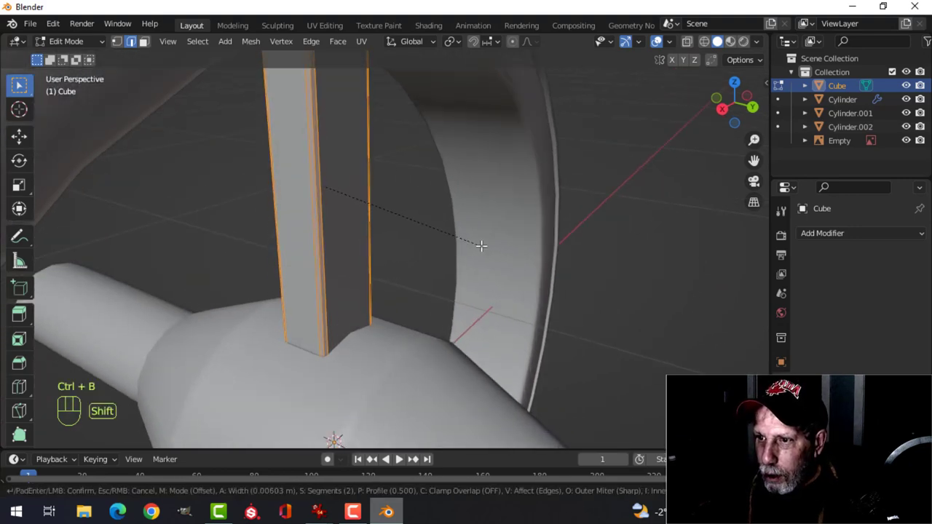
pyautogui.click(402, 245)
# - Return to Object Mode and apply smooth shading to the spoke
pyautogui.press('Tab')
pyautogui.moveTo(402, 245); pyautogui.dragTo(646, 312, button='middle')
pyautogui.hotkey('alt', 'a')
pyautogui.click(418, 232)
pyautogui.rightClick(413, 224)
pyautogui.click(407, 223)
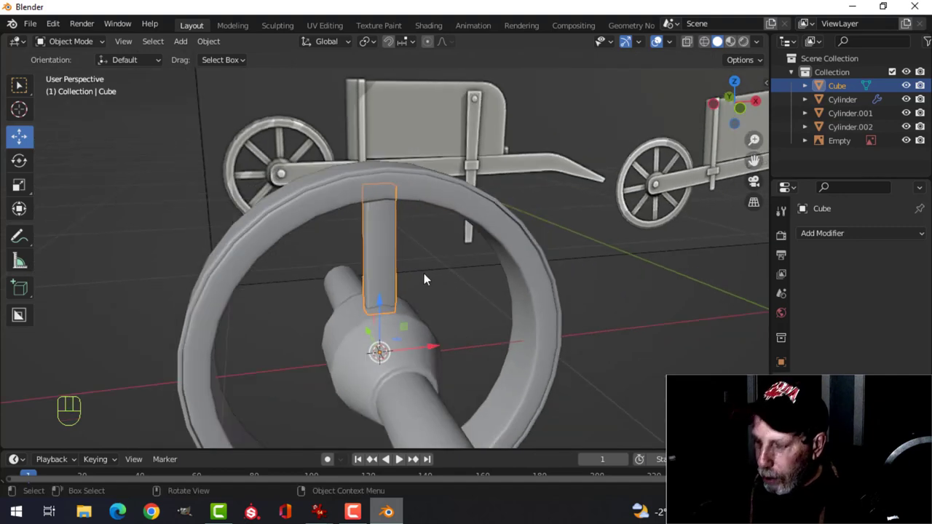
# - Scale the spoke mesh by 0.894 along X to match the reference spoke's width, and return to Object Mode
pyautogui.press('KP_1')
pyautogui.scroll(-3, 418, 277)
pyautogui.keyDown('shift'); pyautogui.moveTo(395, 297); pyautogui.dragTo(393, 227, button='middle'); pyautogui.keyUp('shift')
pyautogui.scroll(2, 398, 236)
pyautogui.press('Tab')
pyautogui.press('a')
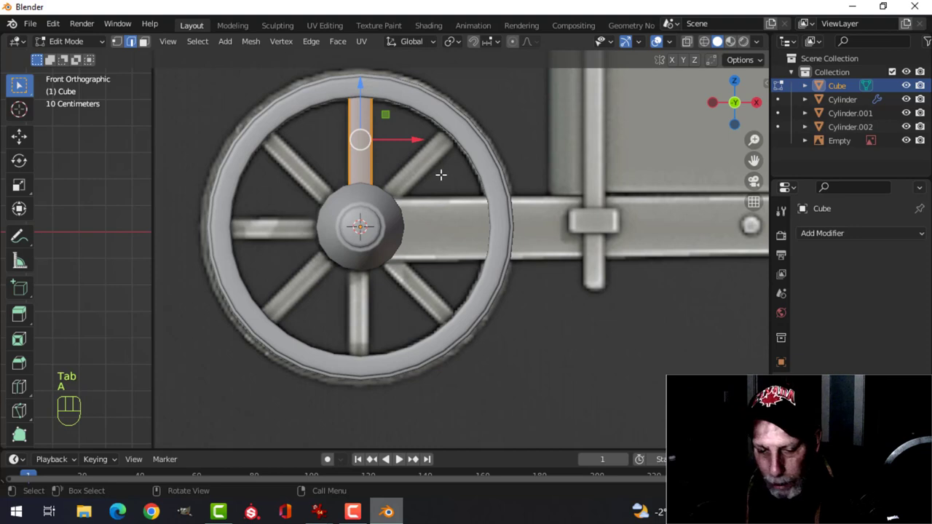
pyautogui.press('s')
pyautogui.press('x')
pyautogui.click(429, 173)
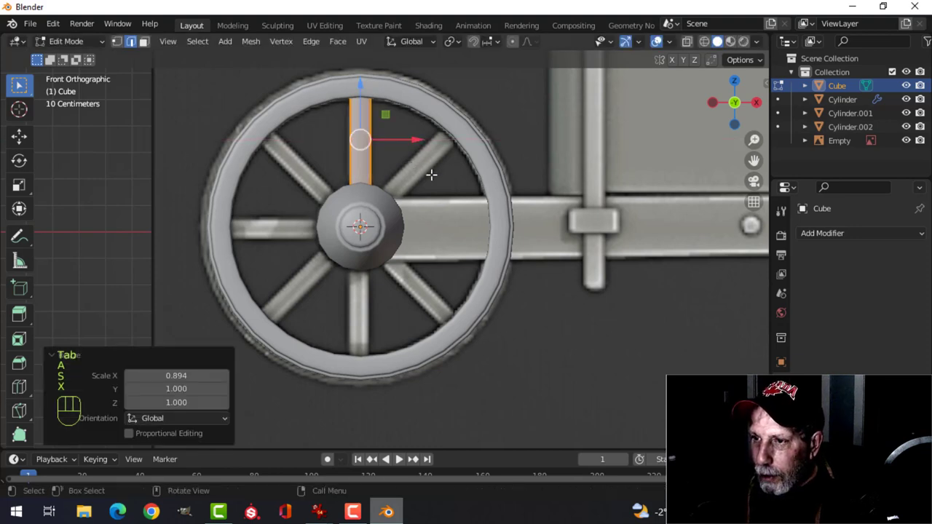
pyautogui.press('Tab')
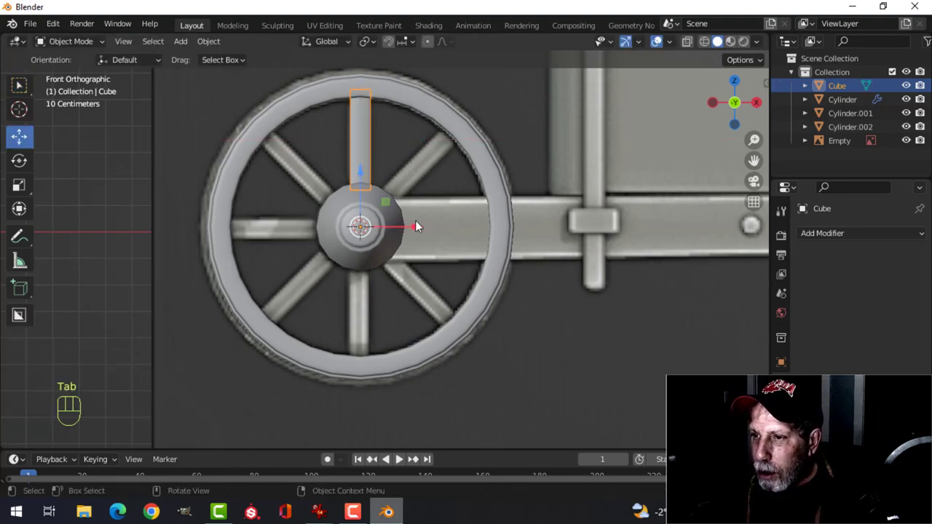
pyautogui.press('Tab')
pyautogui.press('a')
pyautogui.press('Tab')
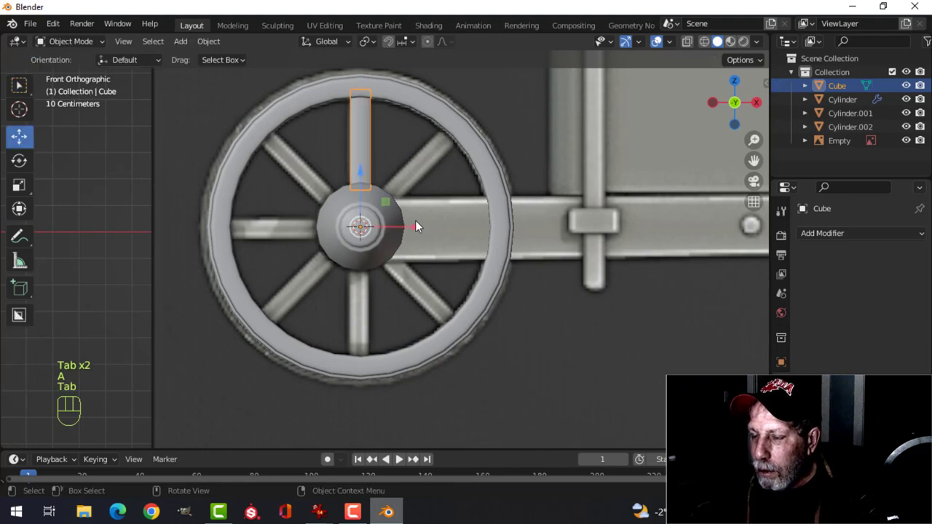
pyautogui.press('Tab')
pyautogui.press('Tab')
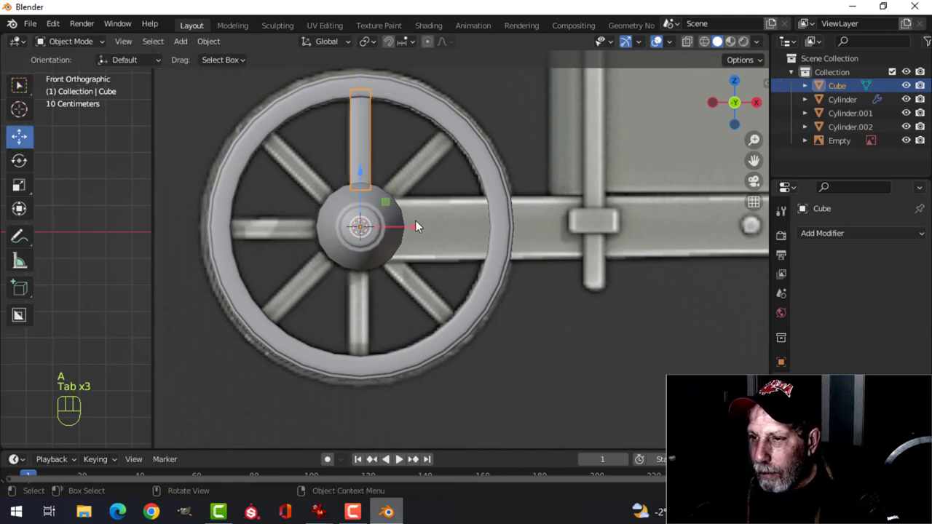
# - Duplicate the spoke in place and rotate the copy 180° around Y with the 3D Cursor as the pivot point
pyautogui.hotkey('shift', 'd')
pyautogui.click(338, 205)
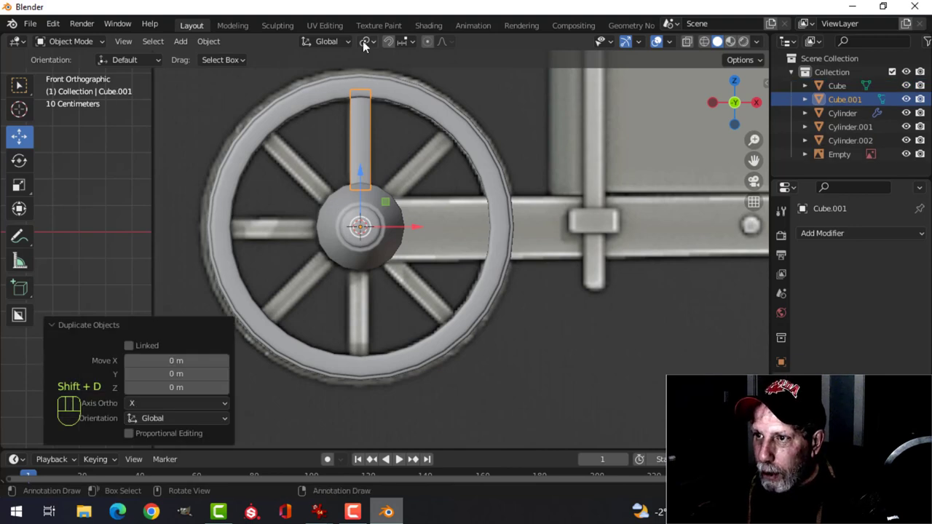
pyautogui.click(364, 44)
pyautogui.click(383, 73)
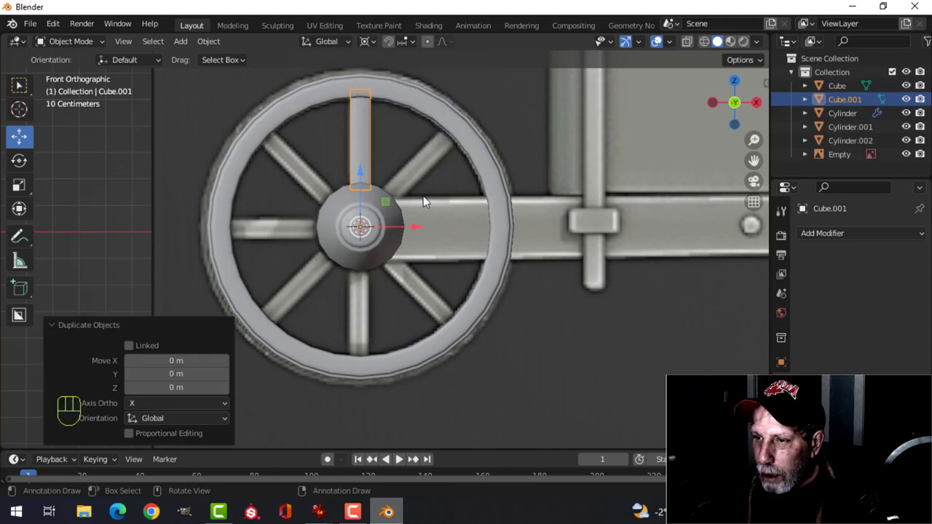
pyautogui.write('ry180')
pyautogui.click(422, 195)
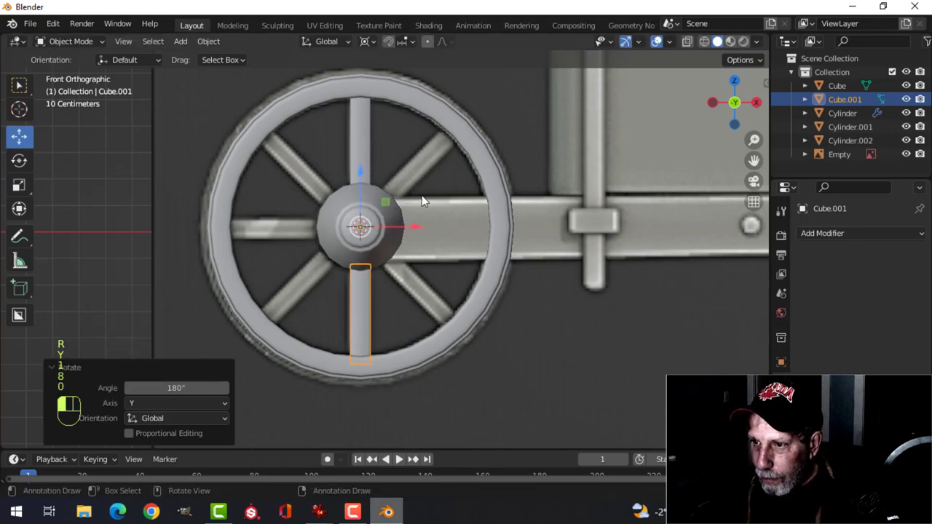
# - Join the two vertical spokes into one object, and rotate a duplicate of the pair 90° around Y
pyautogui.keyDown('shift'); pyautogui.click(367, 142); pyautogui.keyUp('shift')
pyautogui.hotkey('ctrl', 'j')
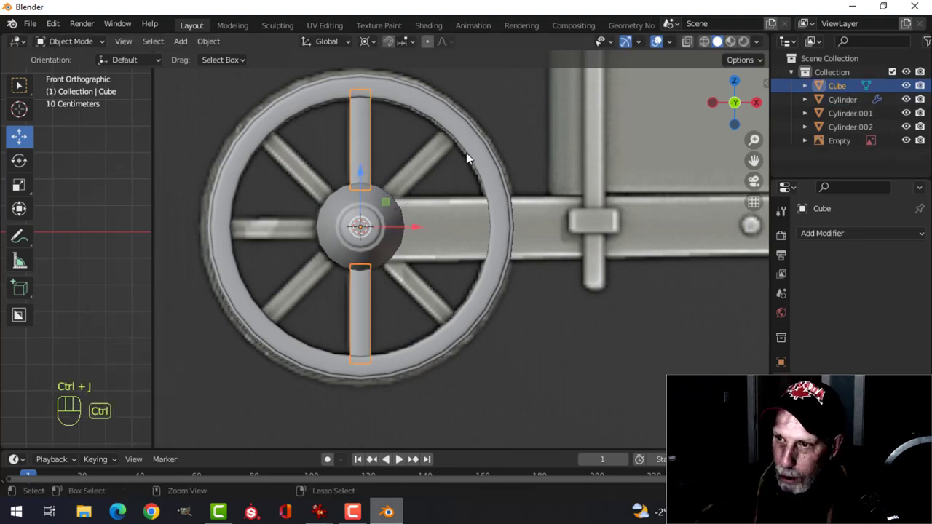
pyautogui.hotkey('shift', 'd')
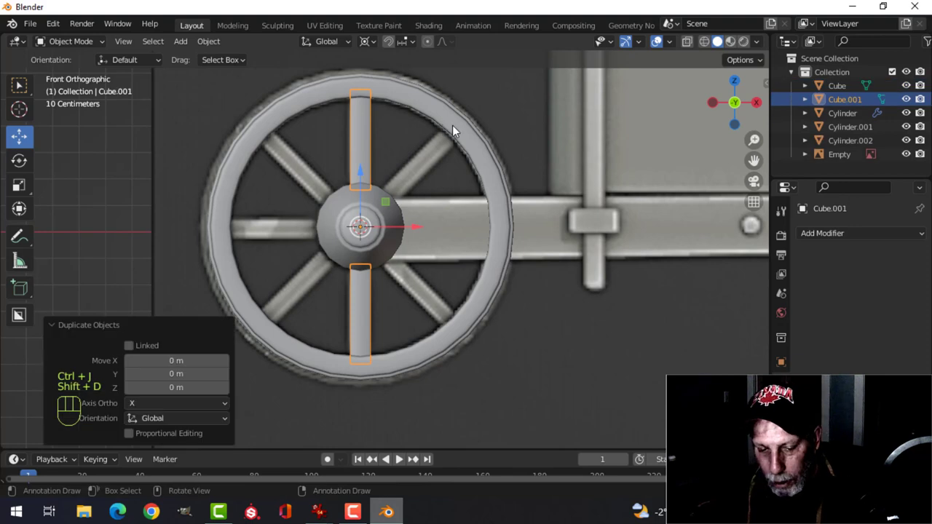
pyautogui.write('ry')
pyautogui.write('90')
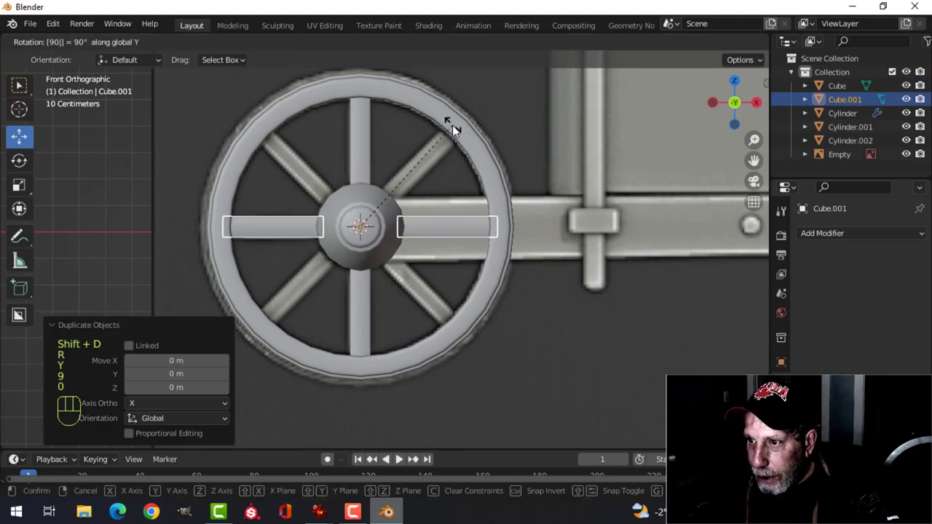
pyautogui.click(451, 126)
# - Join the vertical and horizontal spokes, and rotate a duplicate of the set 45° around Y to fill the diagonals
pyautogui.keyDown('ctrl'); pyautogui.click(367, 139); pyautogui.keyUp('ctrl')
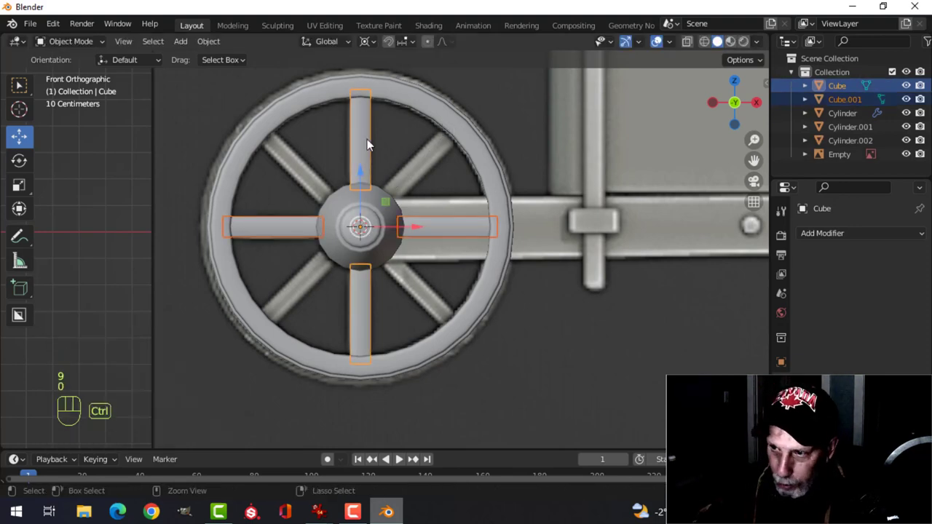
pyautogui.hotkey('ctrl', 'j')
pyautogui.hotkey('shift', 'd')
pyautogui.press('r')
pyautogui.press('y')
pyautogui.press('4')
pyautogui.press('5')
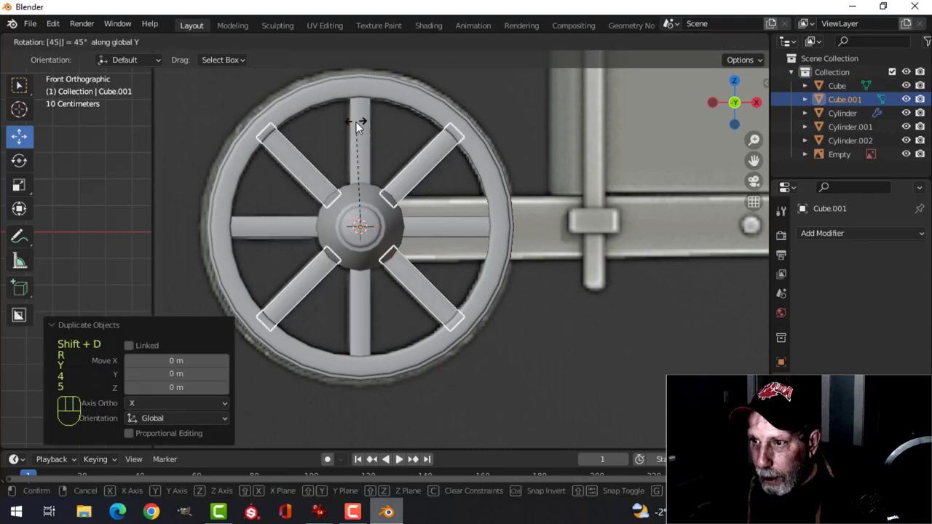
pyautogui.click(356, 121)
# - Join the diagonal spokes with the vertical and horizontal ones into a single object
pyautogui.moveTo(403, 167); pyautogui.dragTo(458, 186, button='middle')
pyautogui.hotkey('alt', 'a')
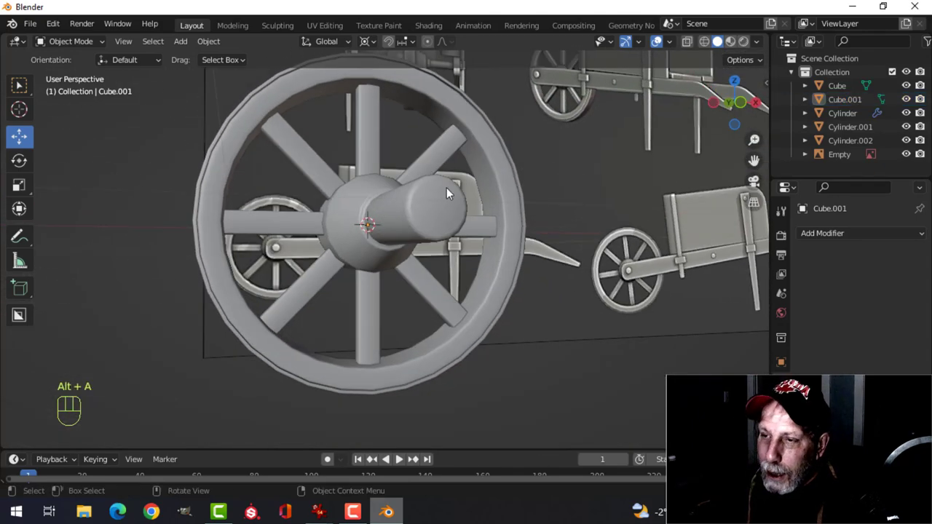
pyautogui.moveTo(375, 253); pyautogui.dragTo(437, 182, button='middle')
pyautogui.click(406, 202)
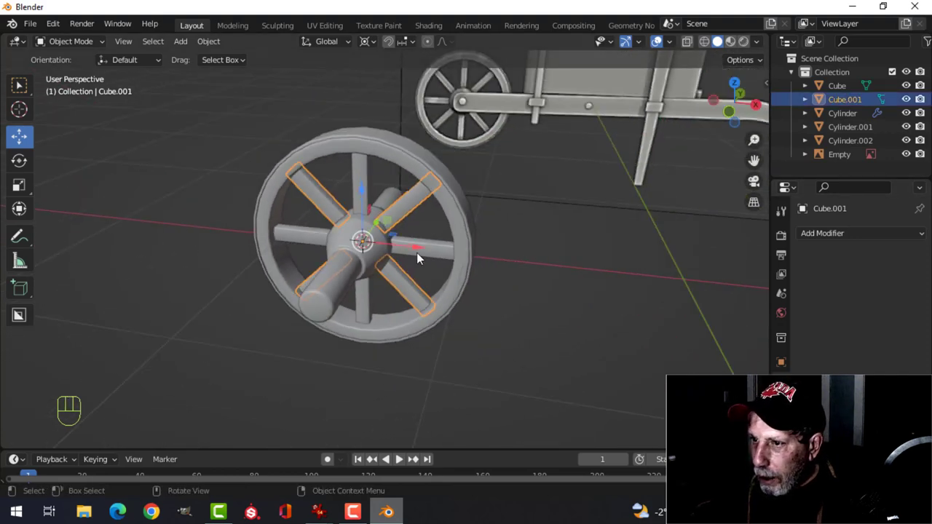
pyautogui.scroll(3, 369, 187)
pyautogui.keyDown('shift'); pyautogui.click(367, 186); pyautogui.keyUp('shift')
pyautogui.scroll(-2, 495, 192)
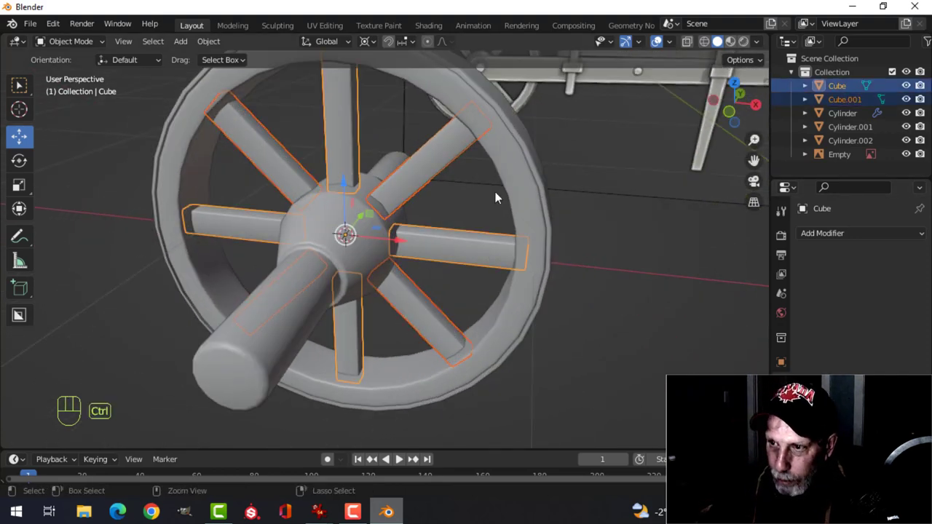
pyautogui.hotkey('ctrl', 'j')
# - Select both ring objects of the wheel's rim and all of their geometry in Edit Mode
pyautogui.moveTo(495, 191); pyautogui.dragTo(343, 138, button='middle')
pyautogui.hotkey('alt', 'a')
pyautogui.scroll(2, 429, 211)
pyautogui.click(344, 142)
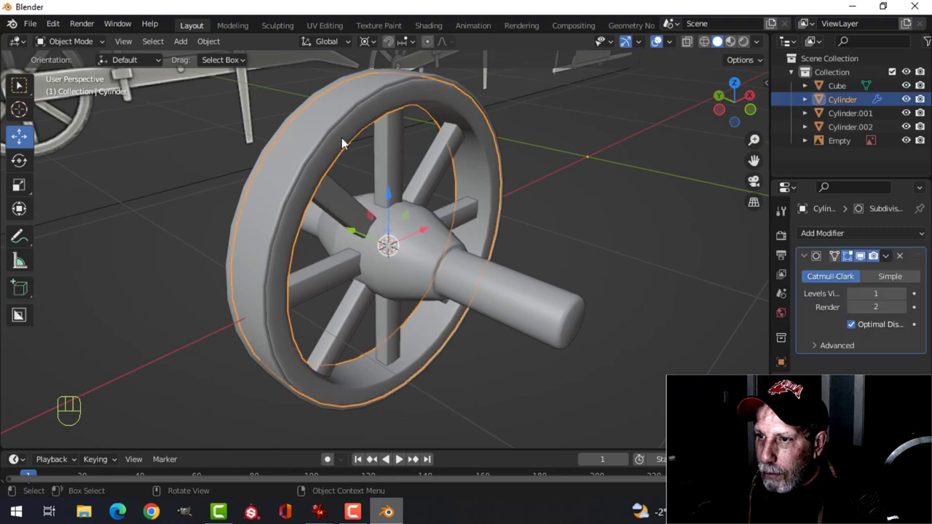
pyautogui.keyDown('shift'); pyautogui.click(356, 182); pyautogui.keyUp('shift')
pyautogui.moveTo(357, 182); pyautogui.dragTo(462, 210, button='middle')
pyautogui.press('Tab')
pyautogui.press('a')
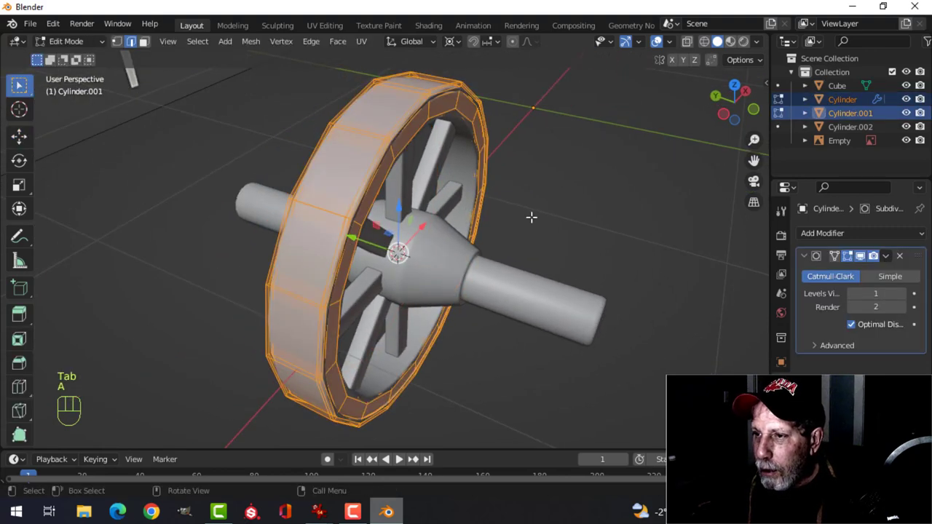
pyautogui.press('s')
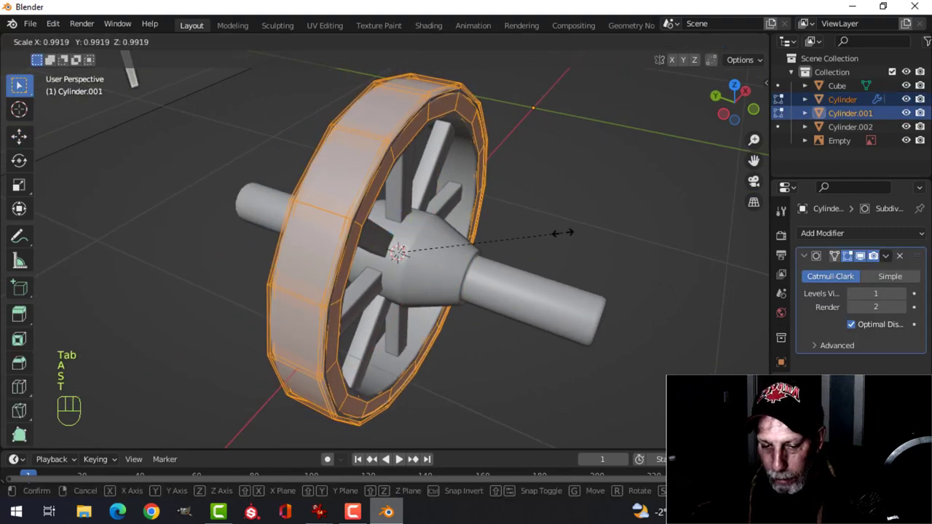
pyautogui.press('t')
pyautogui.press('Escape')
# - Scale the wheel rim's geometry along Y to about 0.88, leave Edit Mode and save the file
pyautogui.press('s')
pyautogui.press('y')
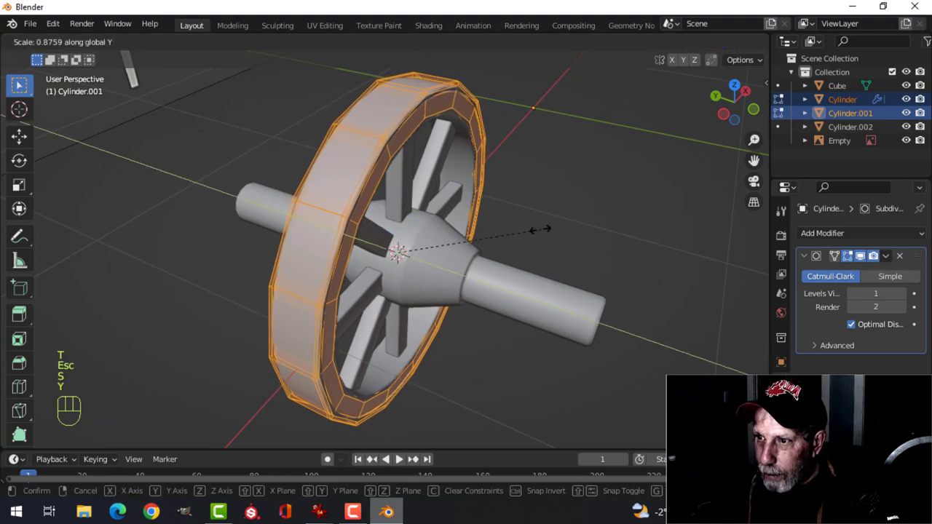
pyautogui.click(535, 228)
pyautogui.press('Tab')
pyautogui.moveTo(540, 211); pyautogui.dragTo(423, 237, button='middle')
pyautogui.hotkey('alt', 'a')
pyautogui.scroll(-4, 439, 211)
pyautogui.hotkey('ctrl', 's')
pyautogui.scroll(-4, 489, 234)
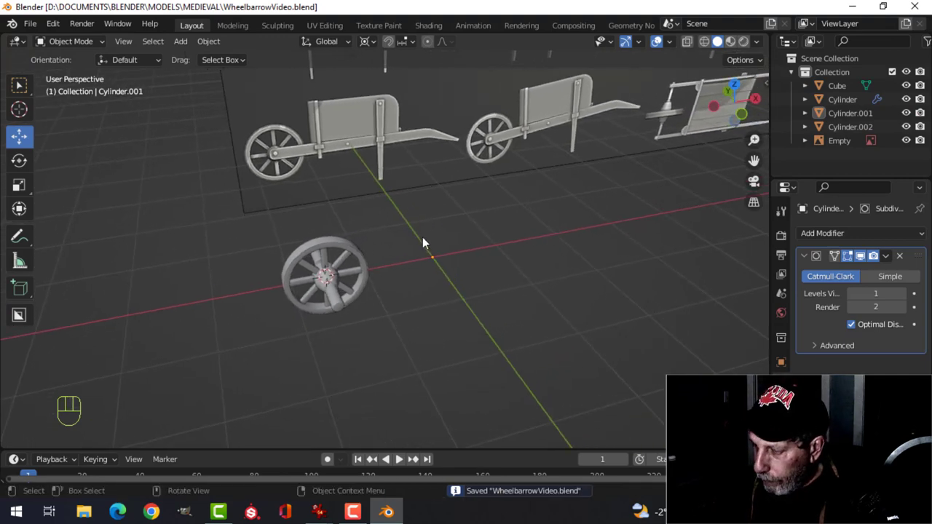
# - Add a plane at the wheel's hub in front view and rotate its geometry 90° around X in Edit Mode
pyautogui.press('KP_1')
pyautogui.scroll(3, 422, 236)
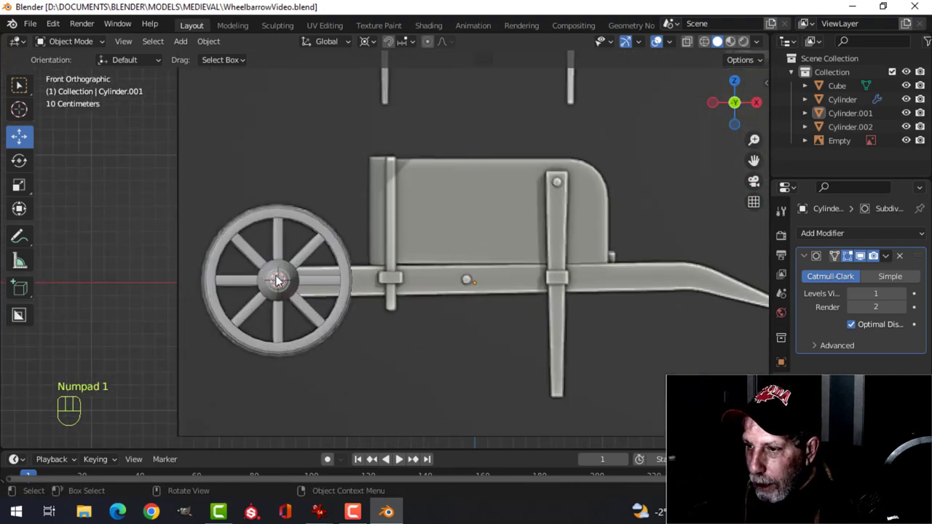
pyautogui.scroll(2, 363, 312)
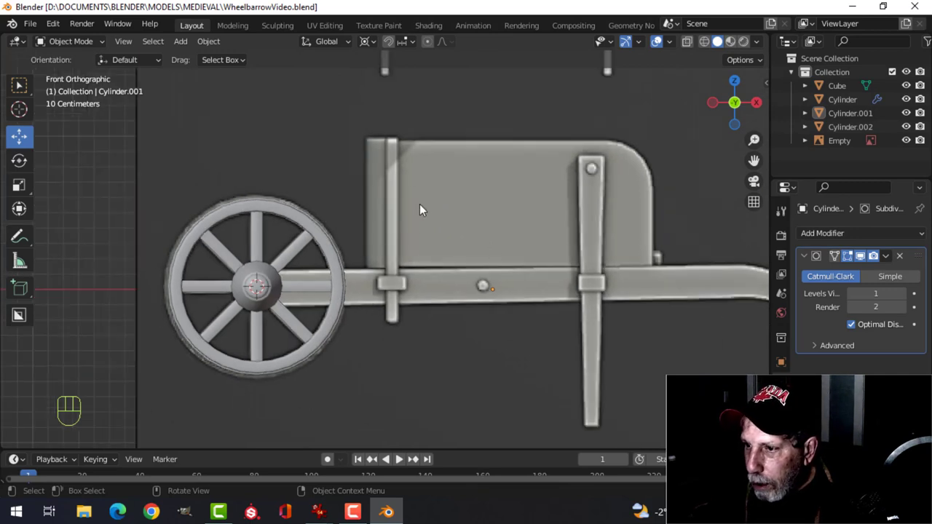
pyautogui.scroll(-1, 388, 249)
pyautogui.hotkey('shift', 'a')
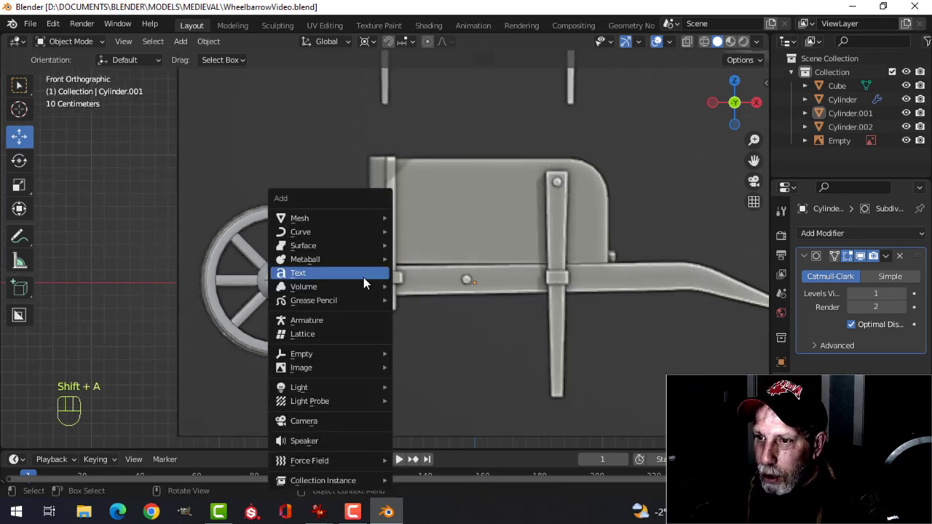
pyautogui.moveTo(340, 220)
pyautogui.click(431, 217)
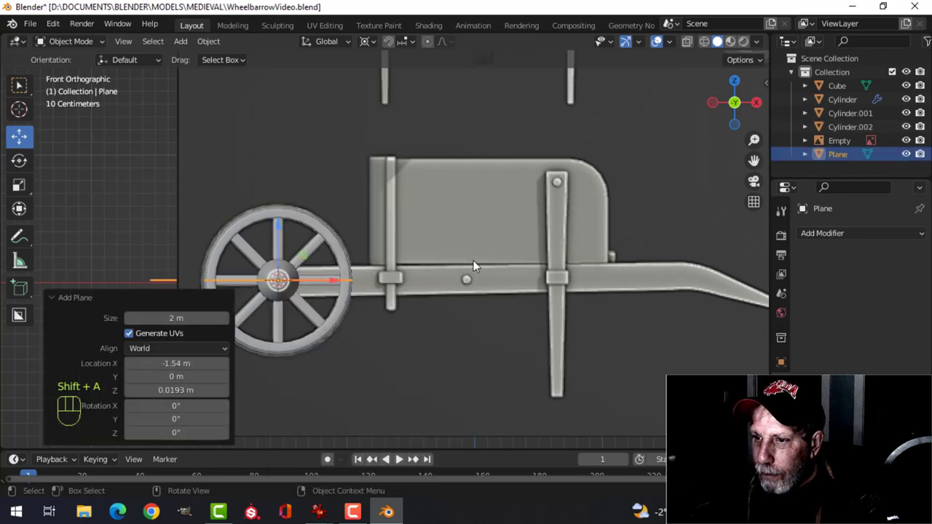
pyautogui.press('Tab')
pyautogui.scroll(-2, 452, 262)
pyautogui.scroll(1, 437, 269)
pyautogui.press('r')
pyautogui.press('x')
pyautogui.press('9')
pyautogui.press('0')
pyautogui.click(426, 271)
# - Scale the plane down around the hub in wireframe until it matches the height of the reference's side beam
pyautogui.press('s')
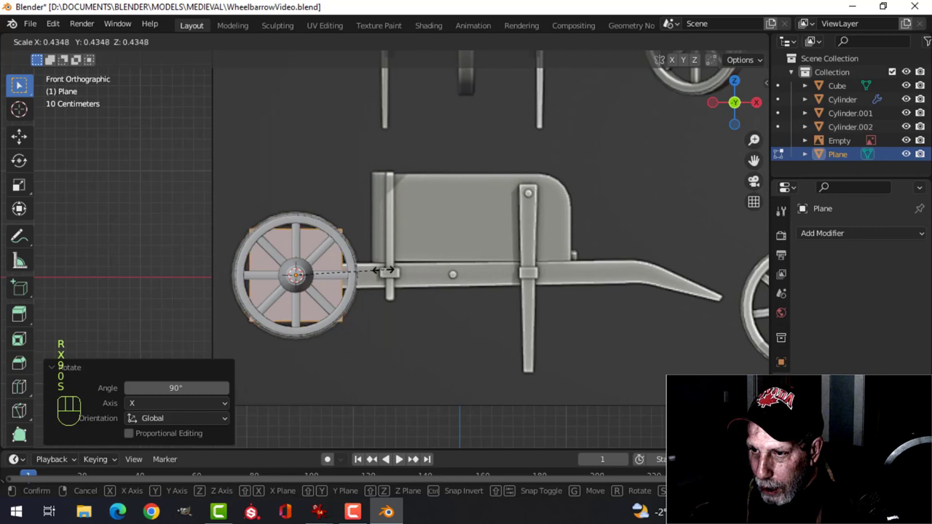
pyautogui.click(357, 271)
pyautogui.press('z')
pyautogui.click(280, 271)
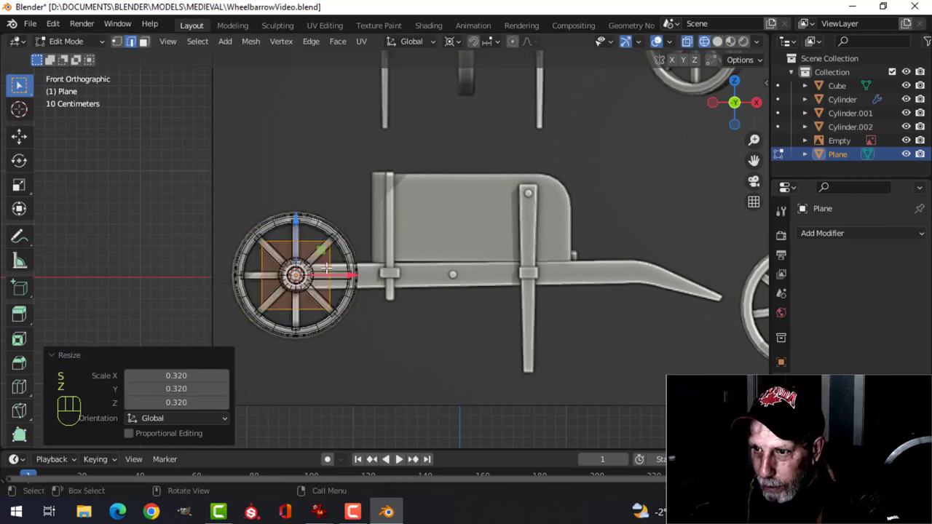
pyautogui.scroll(3, 377, 255)
pyautogui.press('s')
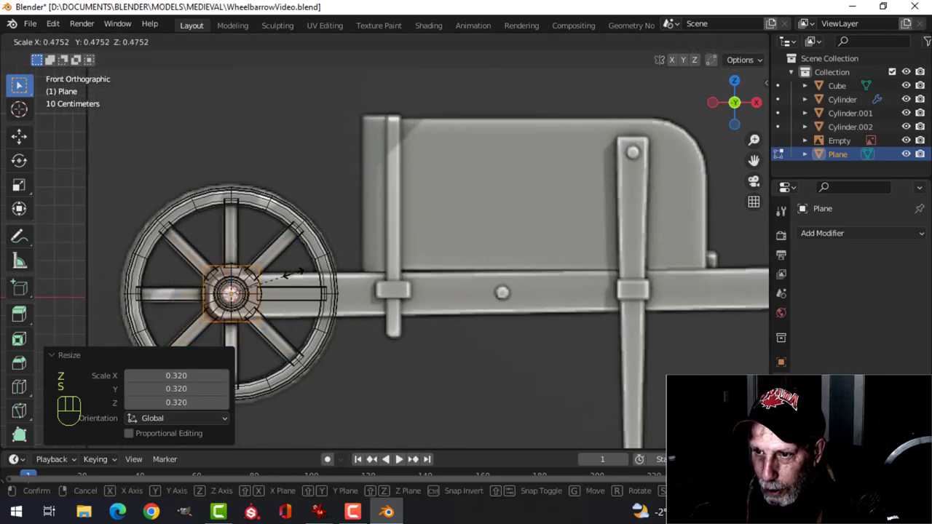
pyautogui.click(293, 273)
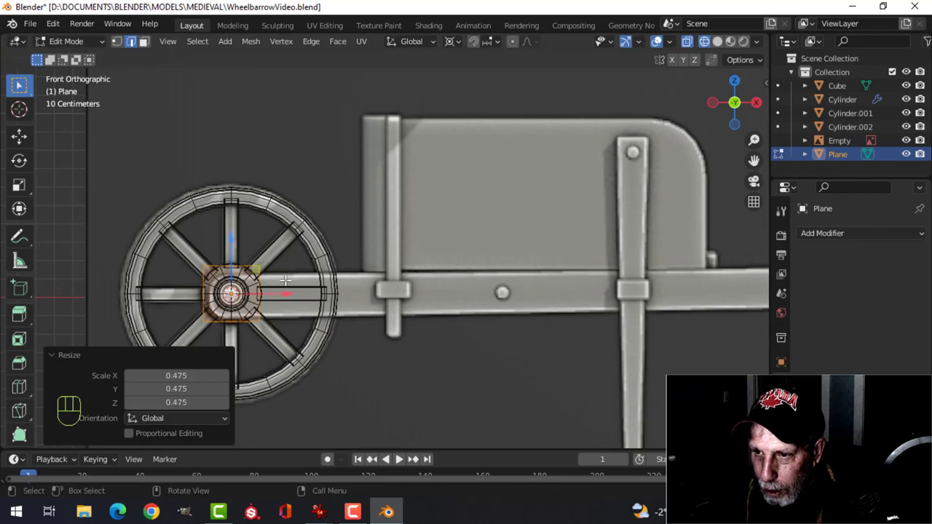
pyautogui.keyDown('shift'); pyautogui.moveTo(285, 280); pyautogui.dragTo(368, 262, button='middle'); pyautogui.keyUp('shift')
pyautogui.scroll(2, 371, 260)
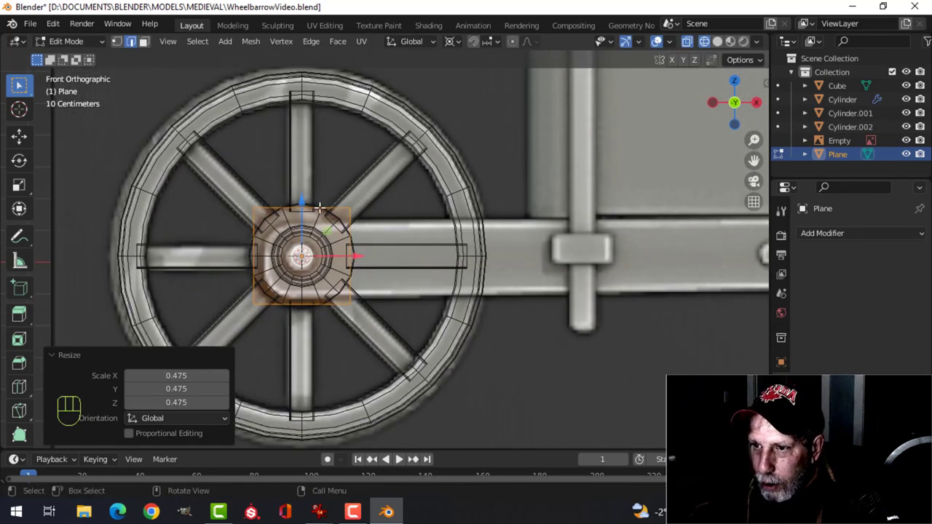
pyautogui.press('s')
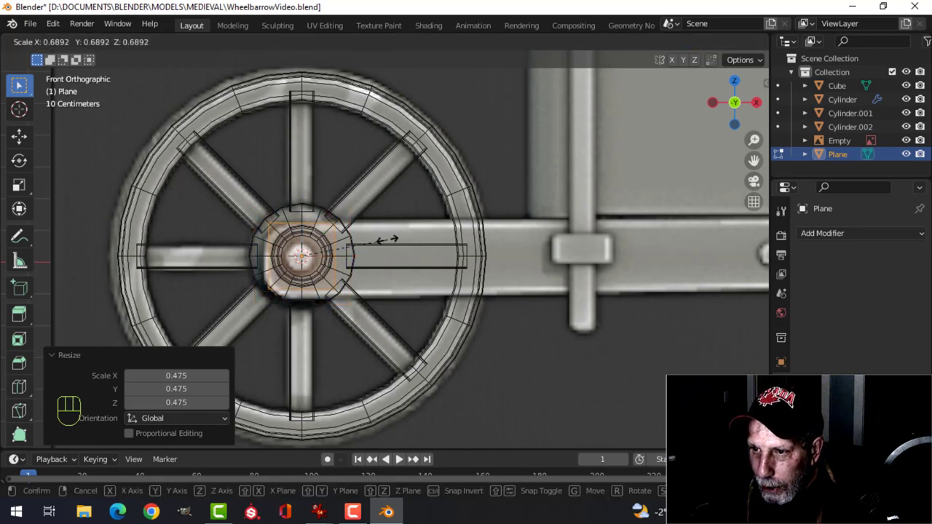
pyautogui.click(393, 238)
pyautogui.scroll(1, 334, 249)
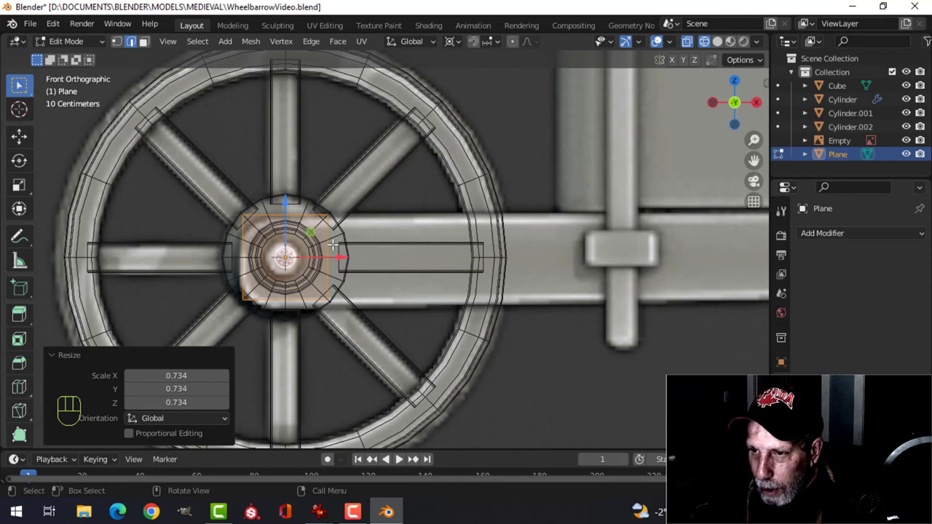
pyautogui.press('s')
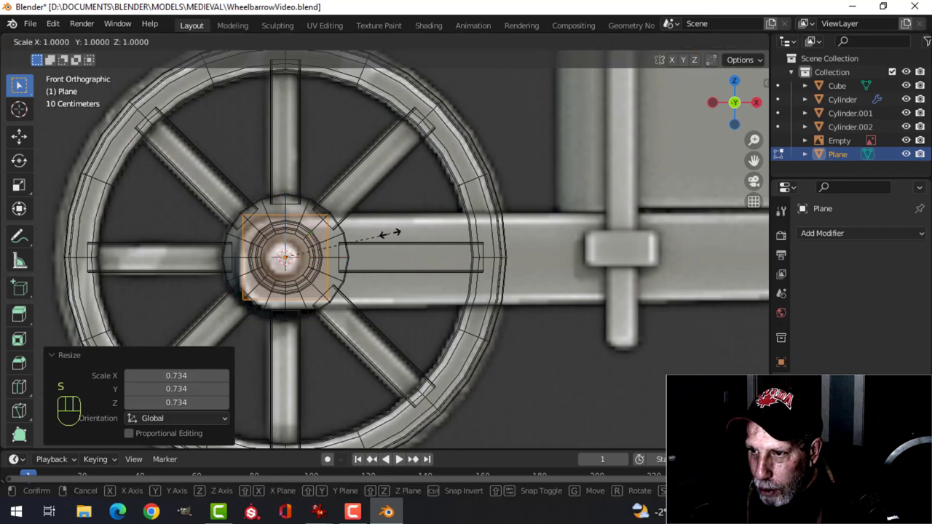
pyautogui.click(391, 236)
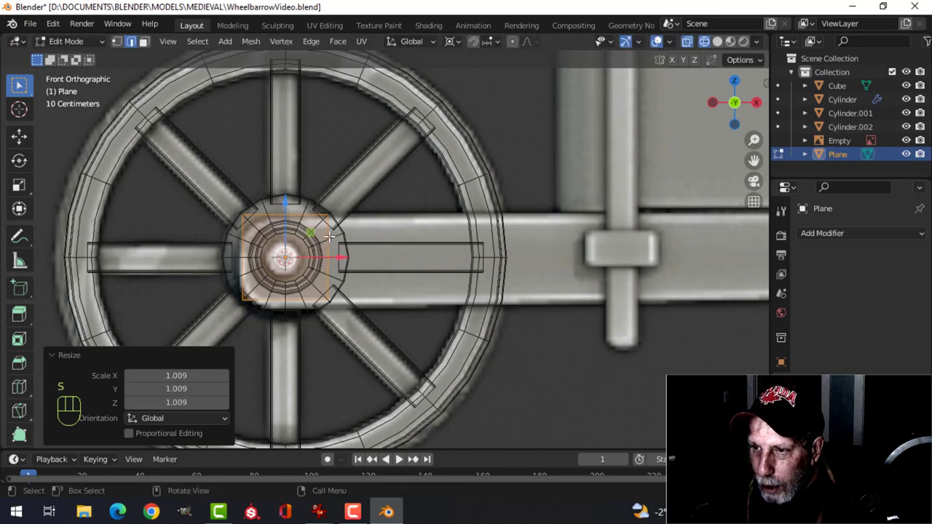
# - Move the plane's handle-side edge about 3.05 m along X to where the reference handle starts to bend
pyautogui.scroll(-6, 331, 235)
pyautogui.keyDown('shift'); pyautogui.moveTo(428, 267); pyautogui.dragTo(280, 278, button='middle'); pyautogui.keyUp('shift')
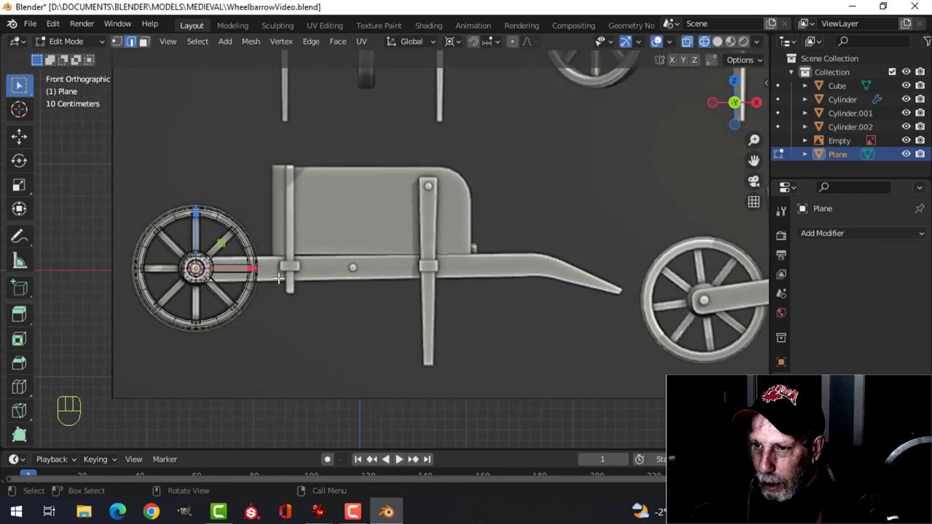
pyautogui.moveTo(252, 269); pyautogui.dragTo(447, 275)
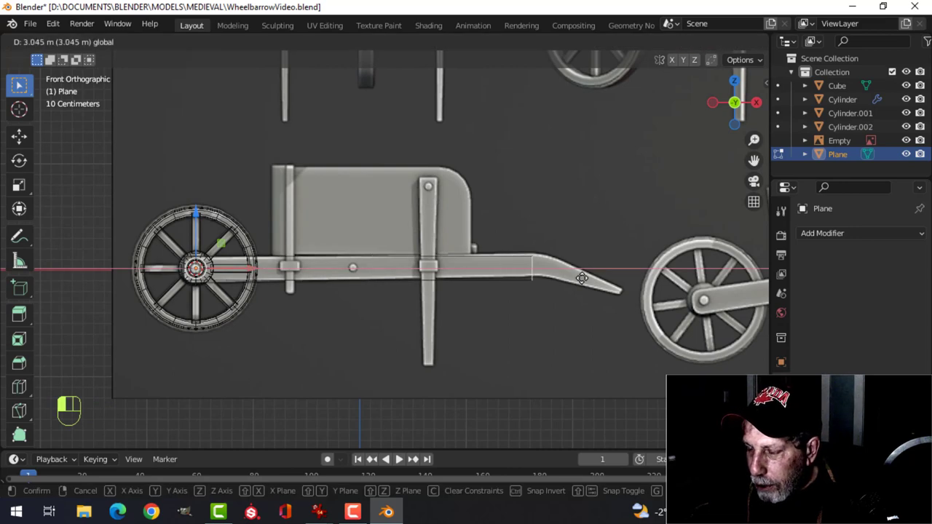
pyautogui.moveTo(588, 278); pyautogui.dragTo(588, 278)
# - Bevel the beam's two wheel-end corner vertices with 4 segments and a width of about 0.074 m
pyautogui.scroll(4, 314, 287)
pyautogui.press('a')
pyautogui.scroll(-2, 342, 289)
pyautogui.keyDown('shift'); pyautogui.moveTo(188, 300); pyautogui.dragTo(271, 278, button='middle'); pyautogui.keyUp('shift')
pyautogui.scroll(5, 269, 275)
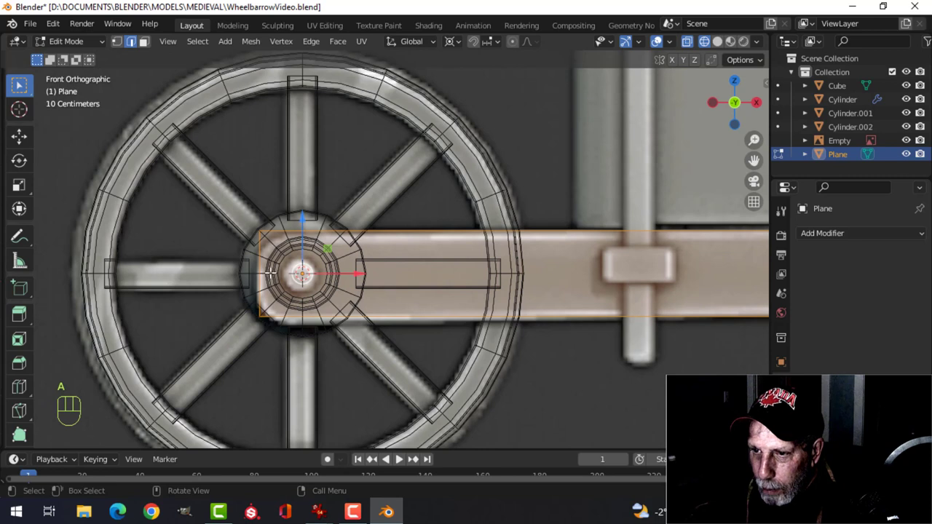
pyautogui.hotkey('alt', 'a')
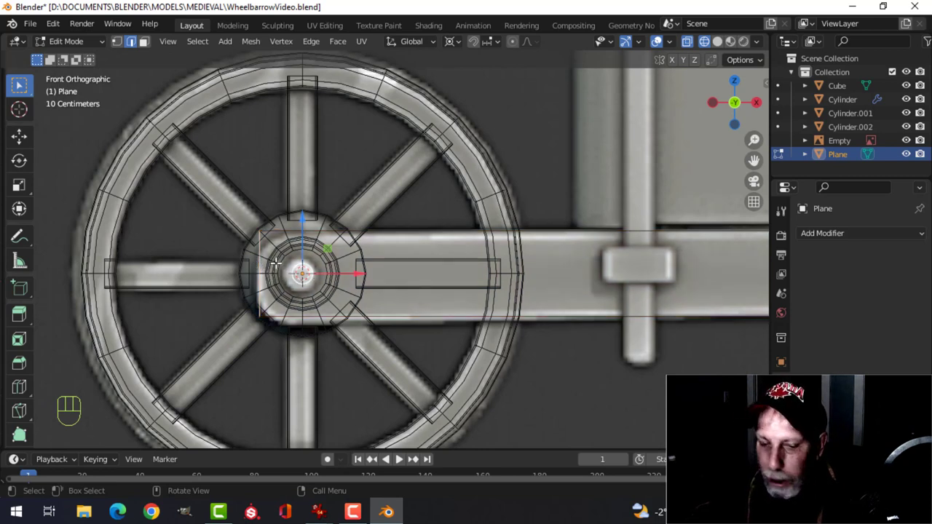
pyautogui.press('1')
pyautogui.click(254, 226)
pyautogui.keyDown('shift'); pyautogui.click(254, 326); pyautogui.keyUp('shift')
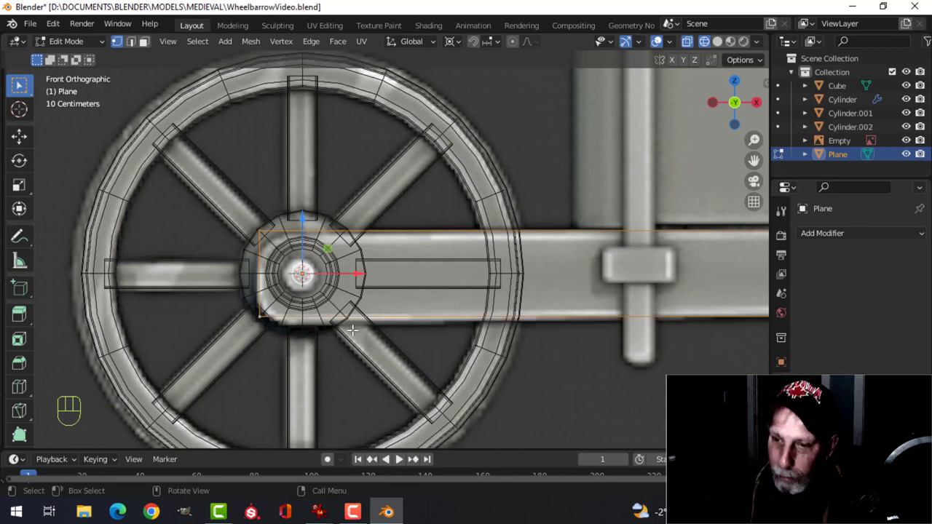
pyautogui.hotkey('ctrl', 'shift', 'b')
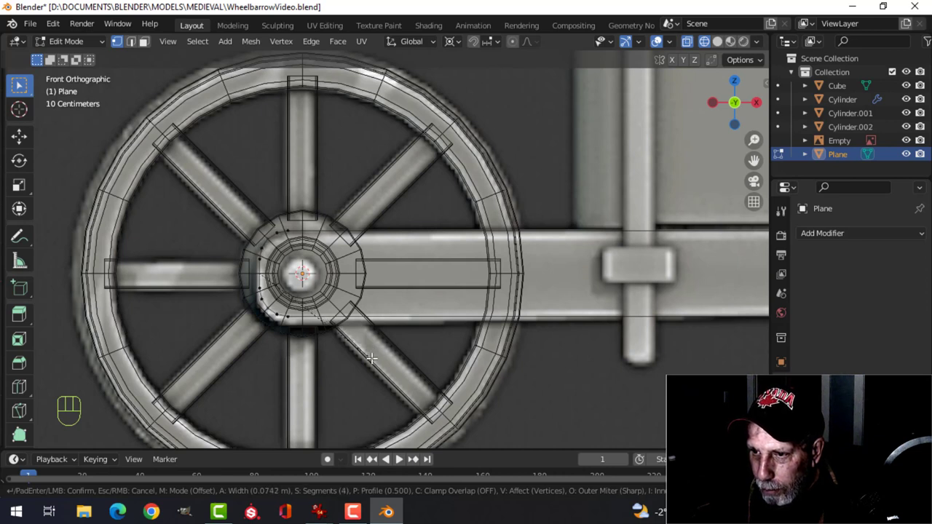
pyautogui.click(371, 358)
# - Return to solid shading and move the whole beam plane along Y to the outer end of the axle
pyautogui.press('Tab')
pyautogui.moveTo(327, 289)
pyautogui.mouseDown(button='middle')
pyautogui.moveTo(393, 295)
pyautogui.moveTo(378, 301)
pyautogui.moveTo(446, 289)
pyautogui.mouseUp(button='middle')
pyautogui.press('z')
pyautogui.click(490, 298)
pyautogui.press('Tab')
pyautogui.press('a')
pyautogui.moveTo(376, 295); pyautogui.dragTo(380, 303, button='middle')
pyautogui.moveTo(318, 277); pyautogui.dragTo(495, 335)
# - Select the beam's two handle-end vertices in front view and set the transform pivot point to Median Point
pyautogui.moveTo(495, 335); pyautogui.dragTo(146, 175, button='middle')
pyautogui.scroll(-3, 135, 179)
pyautogui.keyDown('shift'); pyautogui.moveTo(381, 221); pyautogui.dragTo(299, 179, button='middle'); pyautogui.keyUp('shift')
pyautogui.scroll(-3, 348, 240)
pyautogui.moveTo(282, 144); pyautogui.dragTo(351, 220)
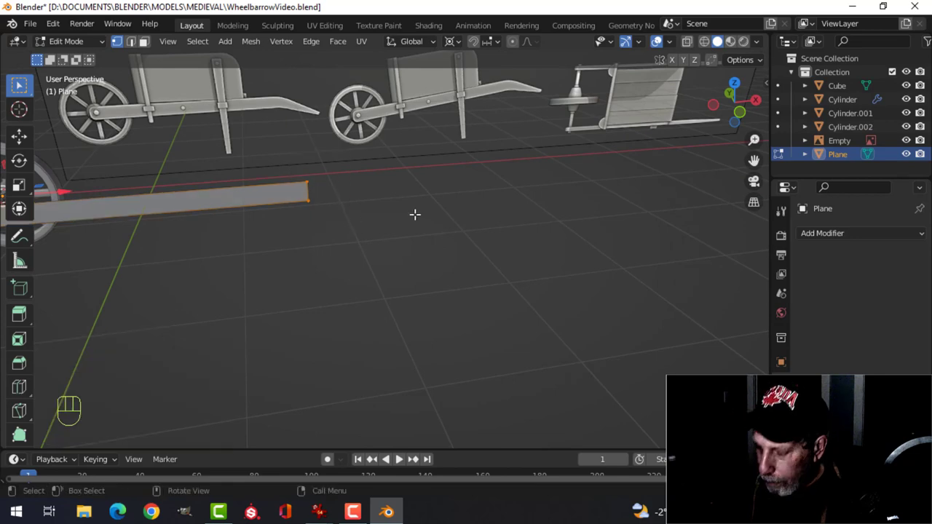
pyautogui.press('KP_1')
pyautogui.scroll(3, 280, 204)
pyautogui.keyDown('shift'); pyautogui.moveTo(326, 202); pyautogui.dragTo(412, 225, button='middle'); pyautogui.keyUp('shift')
pyautogui.hotkey('alt', 'a')
pyautogui.press('b')
pyautogui.moveTo(324, 134); pyautogui.dragTo(399, 233)
pyautogui.scroll(1, 399, 233)
pyautogui.scroll(2, 398, 233)
pyautogui.keyDown('shift'); pyautogui.moveTo(385, 225); pyautogui.dragTo(409, 230, button='middle'); pyautogui.keyUp('shift')
pyautogui.hotkey('alt', 'a')
pyautogui.moveTo(335, 96); pyautogui.dragTo(400, 222)
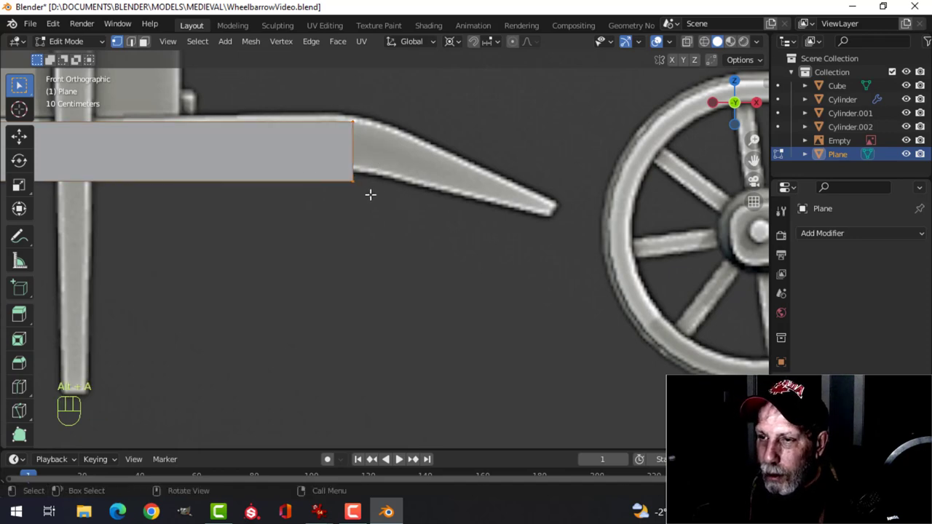
pyautogui.scroll(-3, 378, 194)
pyautogui.click(452, 42)
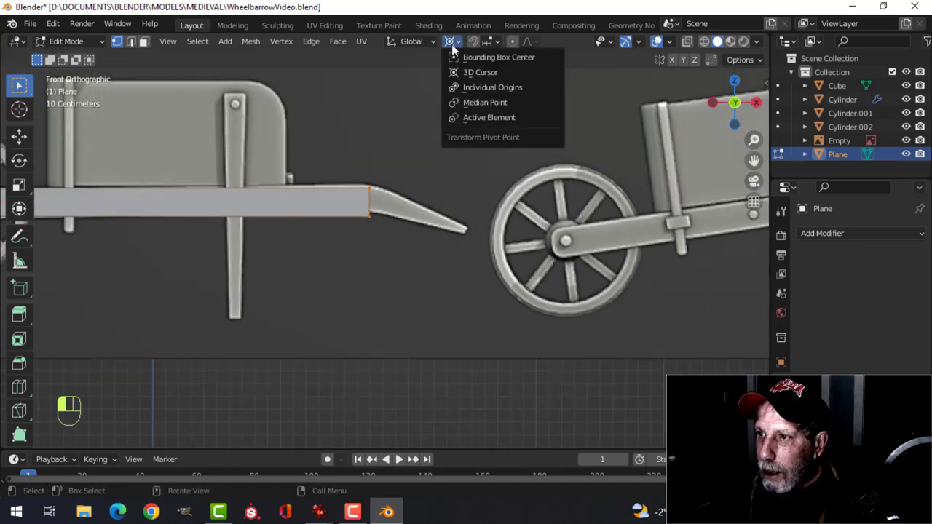
pyautogui.click(453, 100)
# - Move the beam's handle-end vertices about 0.057 m back along X to the start of the reference's bend
pyautogui.scroll(2, 437, 170)
pyautogui.keyDown('shift'); pyautogui.moveTo(428, 170); pyautogui.dragTo(405, 178, button='middle'); pyautogui.keyUp('shift')
pyautogui.press('g')
pyautogui.press('x')
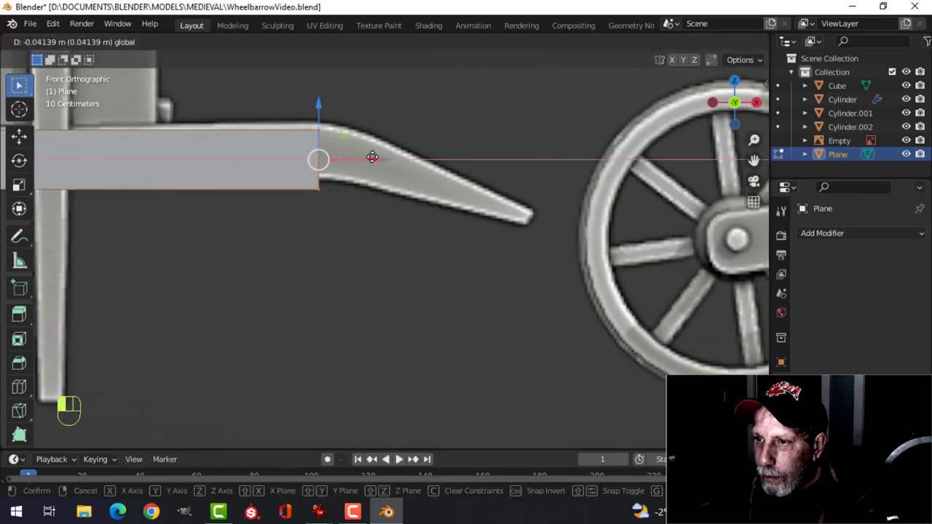
pyautogui.click(369, 155)
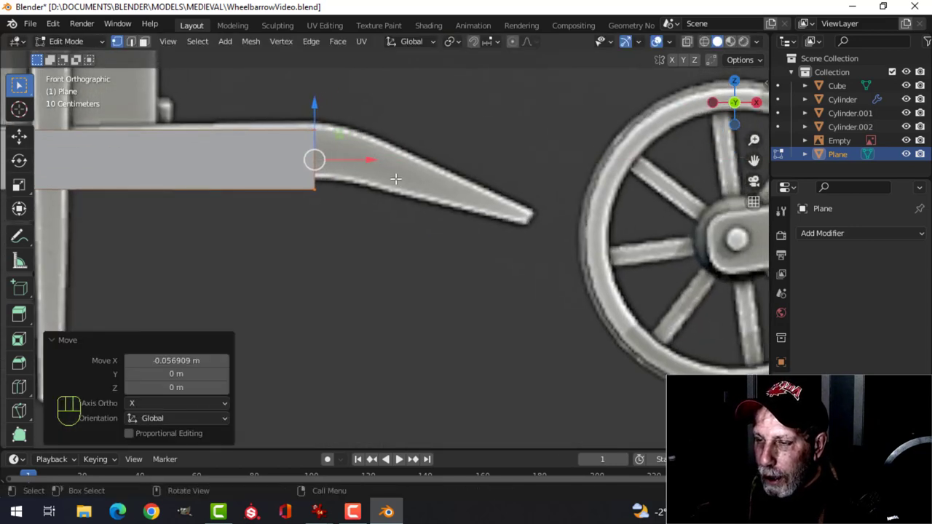
# - Extrude the beam's end edge and move it about 0.84 m along X to the reference handle's tip
pyautogui.keyDown('shift'); pyautogui.moveTo(395, 178); pyautogui.dragTo(376, 177, button='middle'); pyautogui.keyUp('shift')
pyautogui.press('e')
pyautogui.click(375, 176)
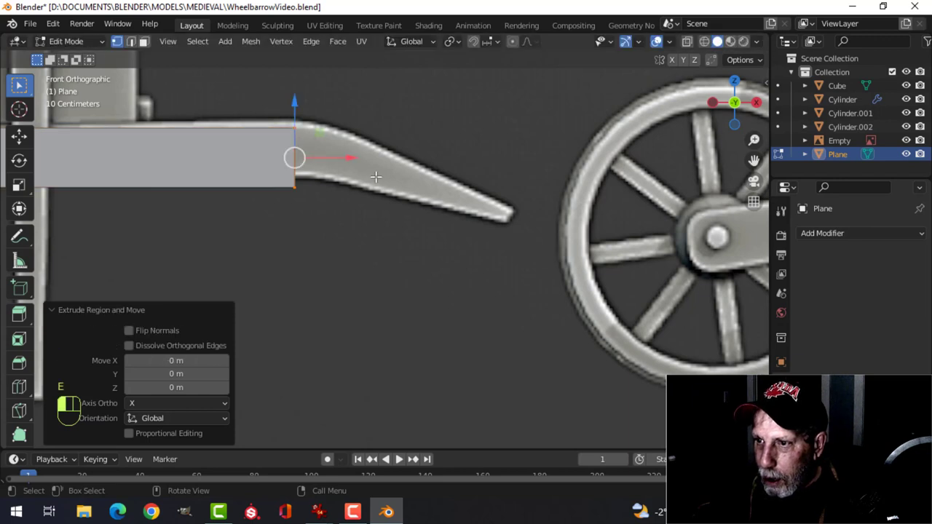
pyautogui.moveTo(339, 157); pyautogui.dragTo(567, 193)
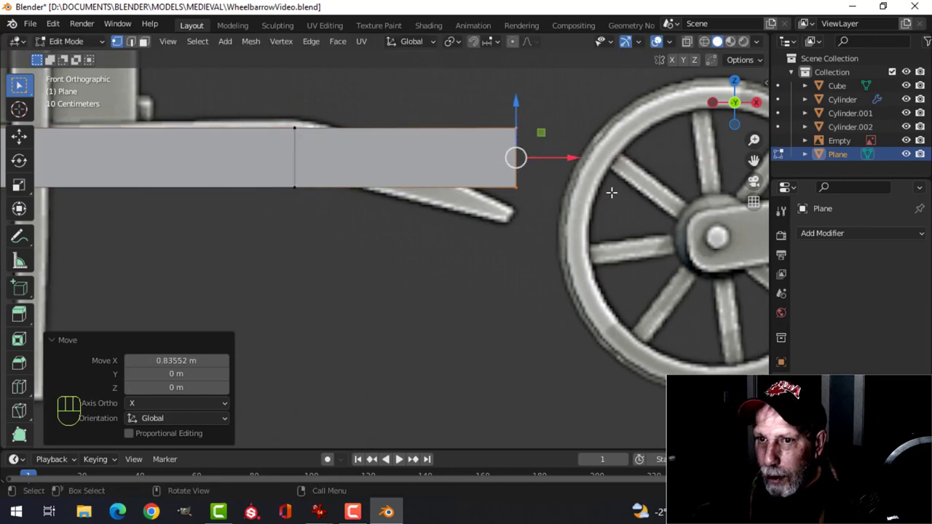
# - Scale the handle's end edge to about 0.28 and lower it about 0.25 m along Z to the reference tip
pyautogui.click(26, 140)
pyautogui.press('s')
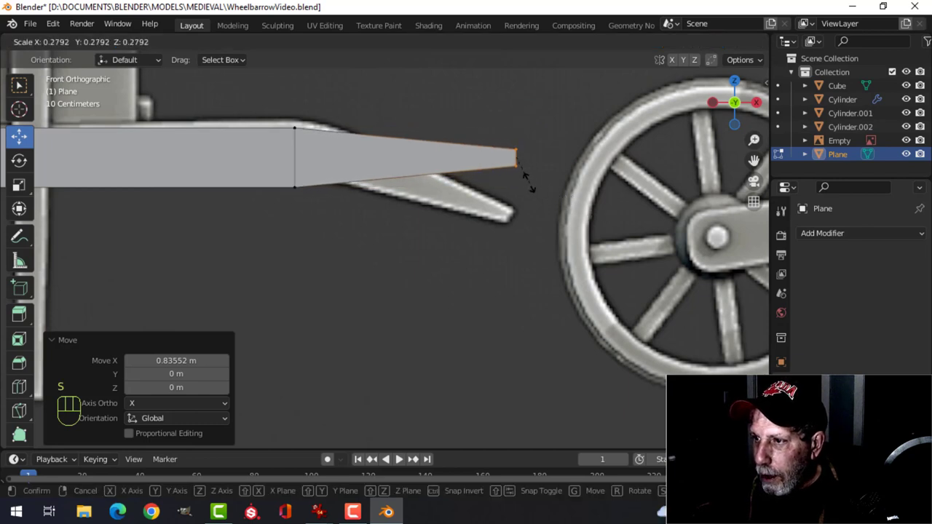
pyautogui.click(521, 179)
pyautogui.moveTo(514, 118); pyautogui.dragTo(503, 185)
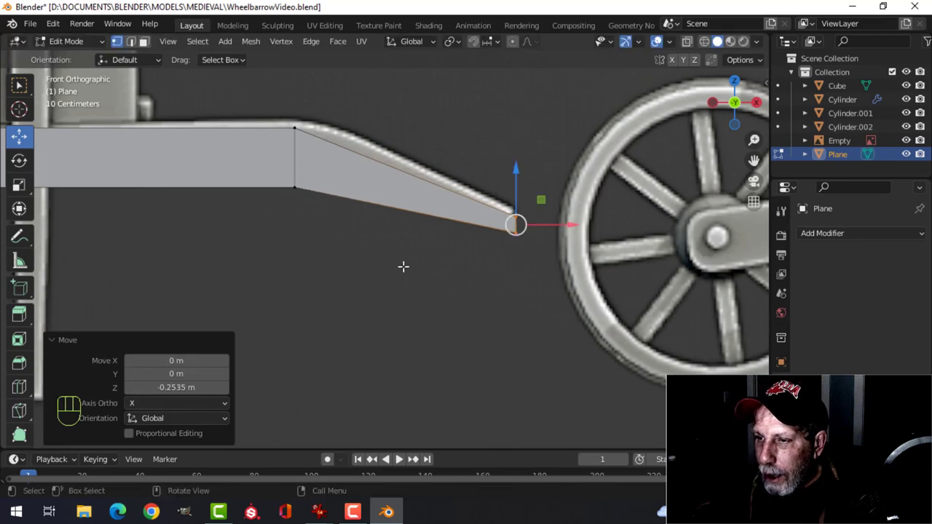
pyautogui.hotkey('alt', 'a')
pyautogui.scroll(-1, 331, 236)
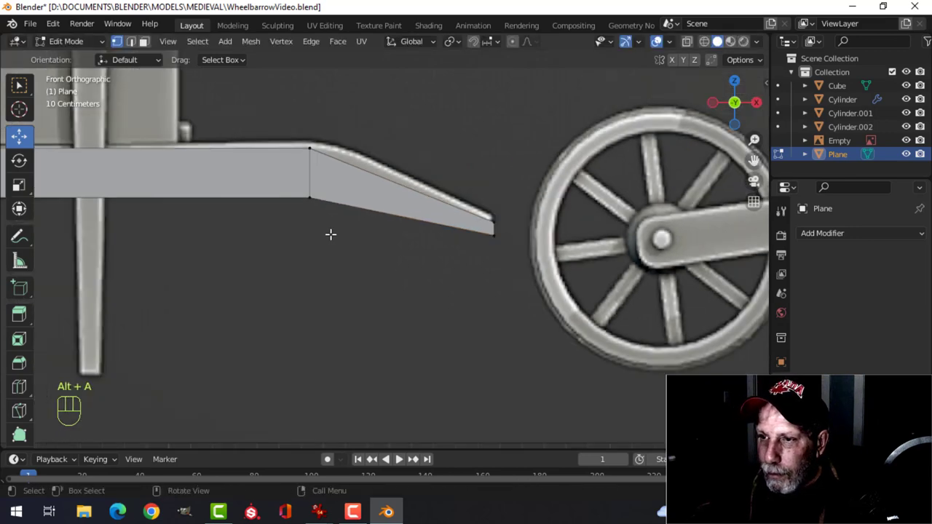
# - Extrude the whole beam outline about 0.067 m along Y toward the wheel to give it thickness
pyautogui.press('2')
pyautogui.moveTo(337, 230); pyautogui.dragTo(430, 257, button='middle')
pyautogui.moveTo(229, 271)
pyautogui.keyDown('shift'); pyautogui.mouseDown(button='middle')
pyautogui.moveTo(285, 254)
pyautogui.moveTo(316, 222)
pyautogui.moveTo(354, 243)
pyautogui.moveTo(452, 225)
pyautogui.moveTo(397, 231)
pyautogui.moveTo(440, 241)
pyautogui.moveTo(347, 225)
pyautogui.moveTo(385, 225)
pyautogui.moveTo(345, 208)
pyautogui.moveTo(382, 254)
pyautogui.mouseUp(button='middle'); pyautogui.keyUp('shift')
pyautogui.scroll(2, 290, 266)
pyautogui.press('a')
pyautogui.press('z')
pyautogui.click(486, 233)
pyautogui.scroll(2, 382, 255)
pyautogui.keyDown('shift'); pyautogui.moveTo(435, 280); pyautogui.dragTo(466, 204, button='middle'); pyautogui.keyUp('shift')
pyautogui.press('e')
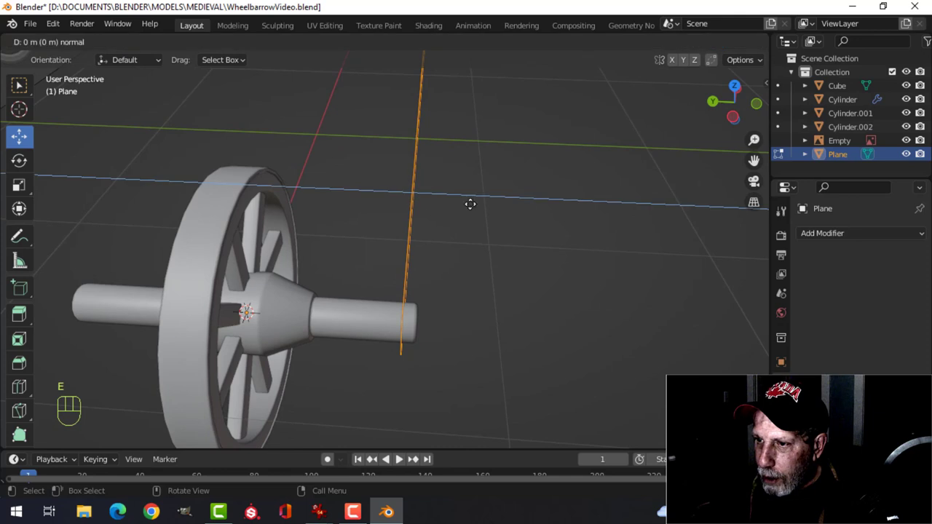
pyautogui.rightClick(466, 204)
pyautogui.press('e')
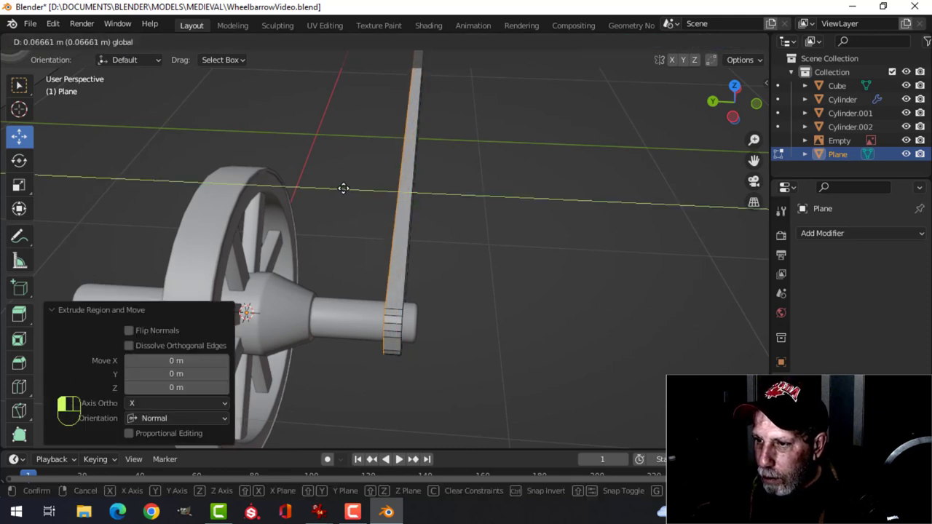
pyautogui.click(346, 184)
# - Select all of the beam's geometry and recalculate its normals to face outside
pyautogui.moveTo(346, 184); pyautogui.dragTo(408, 205, button='middle')
pyautogui.scroll(4, 372, 224)
pyautogui.hotkey('alt', 'a')
pyautogui.press('a')
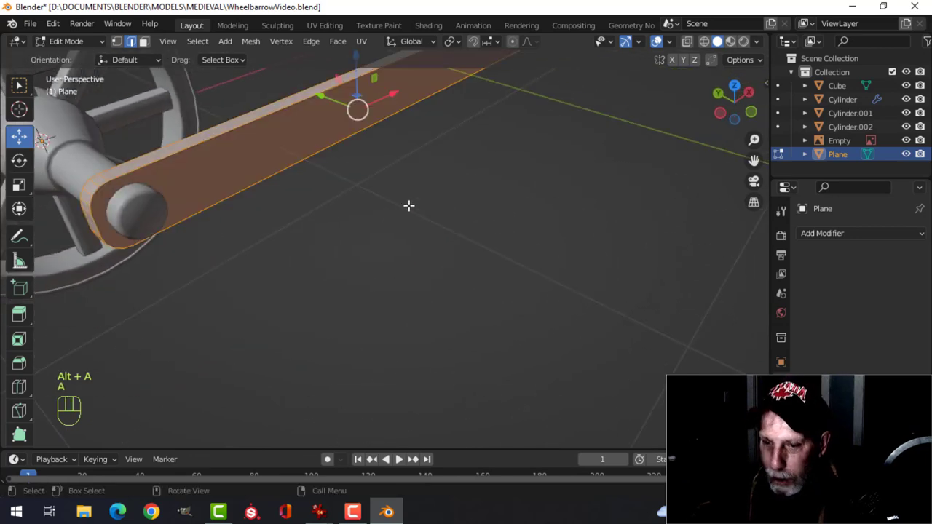
pyautogui.hotkey('alt', 'n')
pyautogui.click(408, 204)
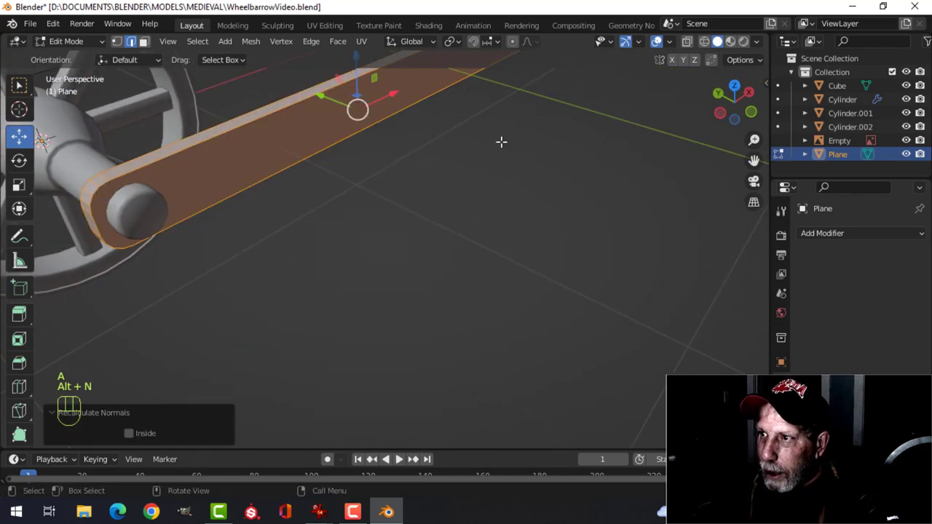
# - Check the beam's normals with the Face Orientation overlay and turn the overlay off again
pyautogui.click(669, 41)
pyautogui.click(603, 303)
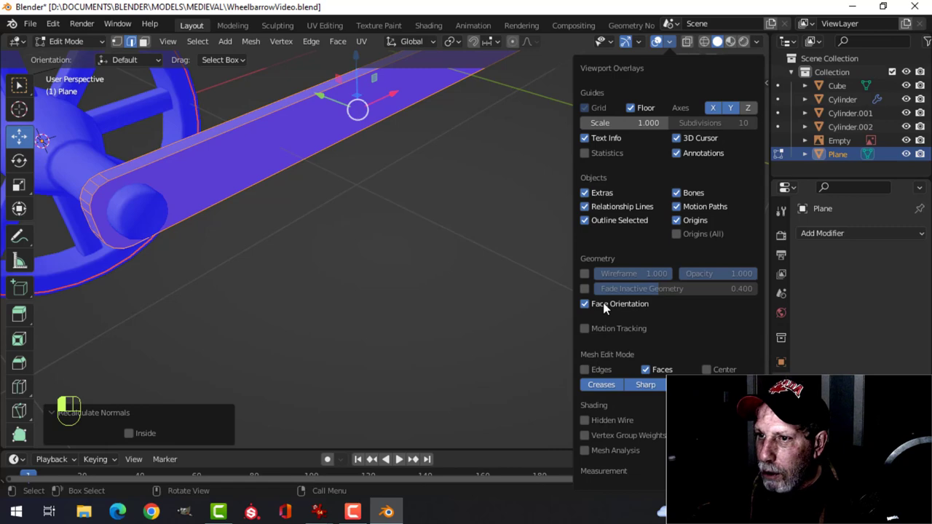
pyautogui.click(603, 303)
pyautogui.keyDown('shift'); pyautogui.moveTo(214, 272); pyautogui.dragTo(399, 237, button='middle'); pyautogui.keyUp('shift')
# - Bevel the edge loops around both side faces of the beam with a width of about 0.0106 m and 2 segments
pyautogui.hotkey('alt', 'a')
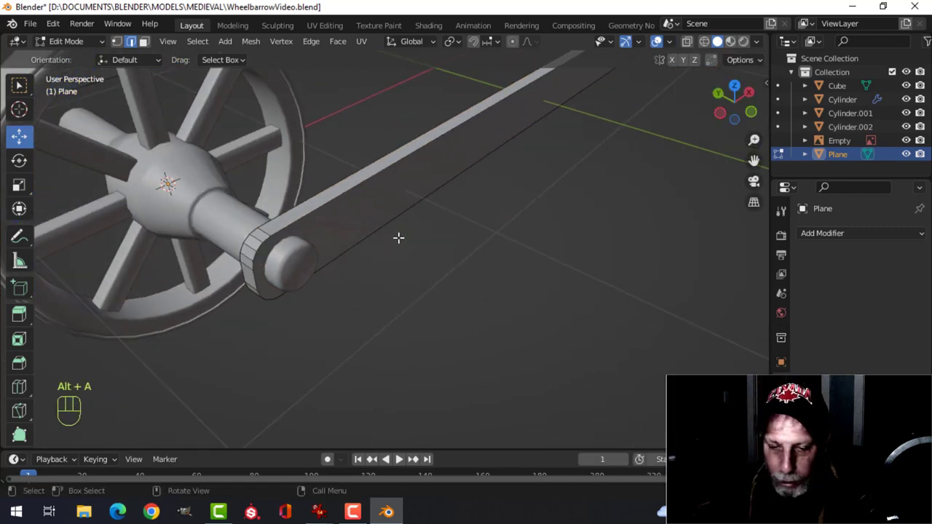
pyautogui.keyDown('shift'); pyautogui.moveTo(321, 248); pyautogui.dragTo(335, 231, button='middle'); pyautogui.keyUp('shift')
pyautogui.keyDown('alt'); pyautogui.keyDown('shift'); pyautogui.click(342, 210); pyautogui.keyUp('shift'); pyautogui.keyUp('alt')
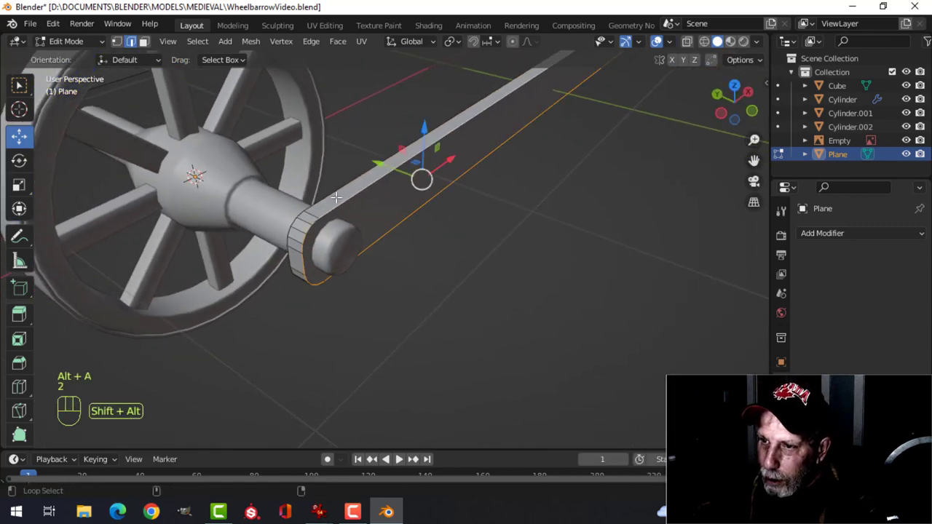
pyautogui.moveTo(332, 195); pyautogui.dragTo(473, 199, button='middle')
pyautogui.scroll(-5, 561, 211)
pyautogui.keyDown('shift'); pyautogui.moveTo(561, 210); pyautogui.dragTo(378, 218, button='middle'); pyautogui.keyUp('shift')
pyautogui.scroll(5, 414, 223)
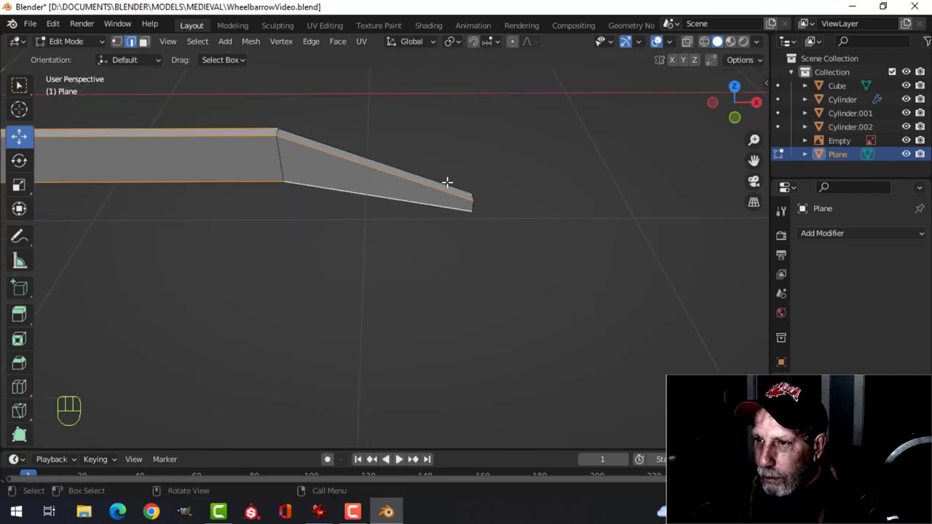
pyautogui.moveTo(447, 182); pyautogui.dragTo(271, 190, button='middle')
pyautogui.moveTo(190, 108); pyautogui.dragTo(488, 198, button='middle')
pyautogui.keyDown('shift'); pyautogui.moveTo(411, 232); pyautogui.dragTo(476, 195, button='middle'); pyautogui.keyUp('shift')
pyautogui.scroll(-1, 476, 195)
pyautogui.scroll(6, 354, 264)
pyautogui.scroll(-4, 384, 267)
pyautogui.hotkey('ctrl', 'b')
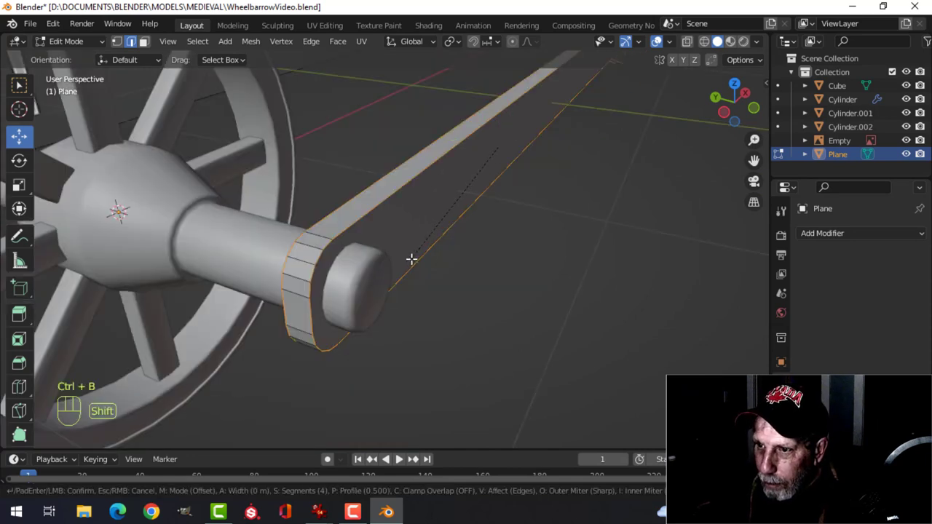
pyautogui.keyDown('shift'); pyautogui.scroll(-2, 391, 281); pyautogui.keyUp('shift')
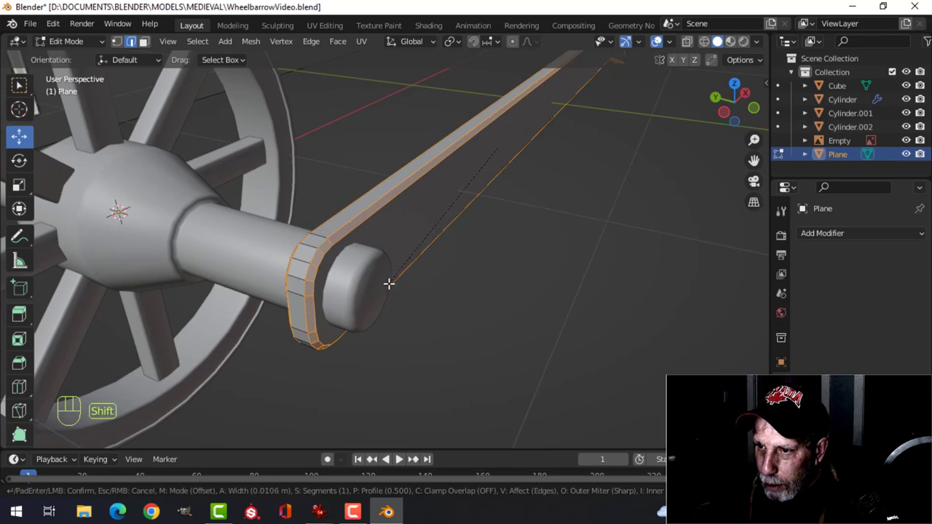
pyautogui.keyDown('shift'); pyautogui.scroll(1, 389, 283); pyautogui.keyUp('shift')
pyautogui.click(389, 283)
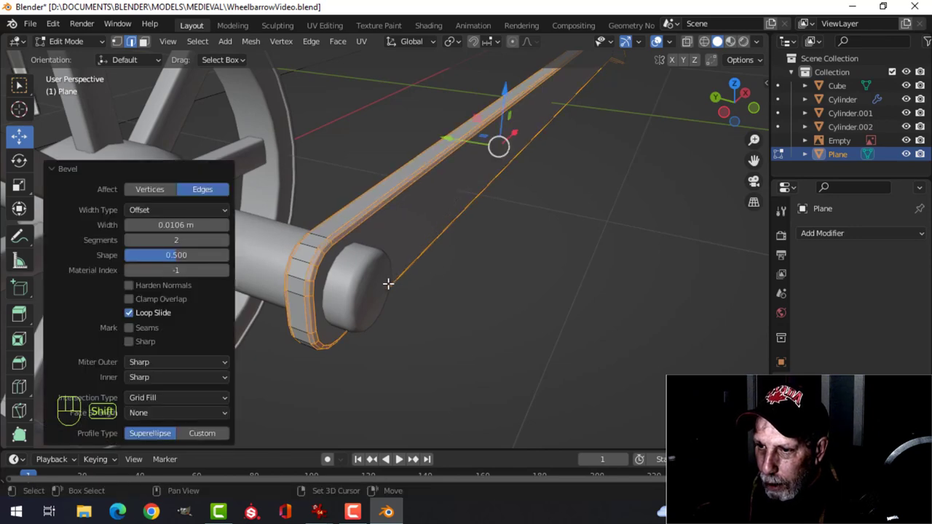
# - Bevel the edges of the handle's end face by about 0.0046 m with 2 segments
pyautogui.press('Tab')
pyautogui.scroll(-7, 398, 227)
pyautogui.hotkey('alt', 'a')
pyautogui.moveTo(519, 212); pyautogui.dragTo(322, 254, button='middle')
pyautogui.scroll(4, 320, 204)
pyautogui.scroll(2, 368, 270)
pyautogui.click(328, 251)
pyautogui.press('Tab')
pyautogui.scroll(2, 301, 247)
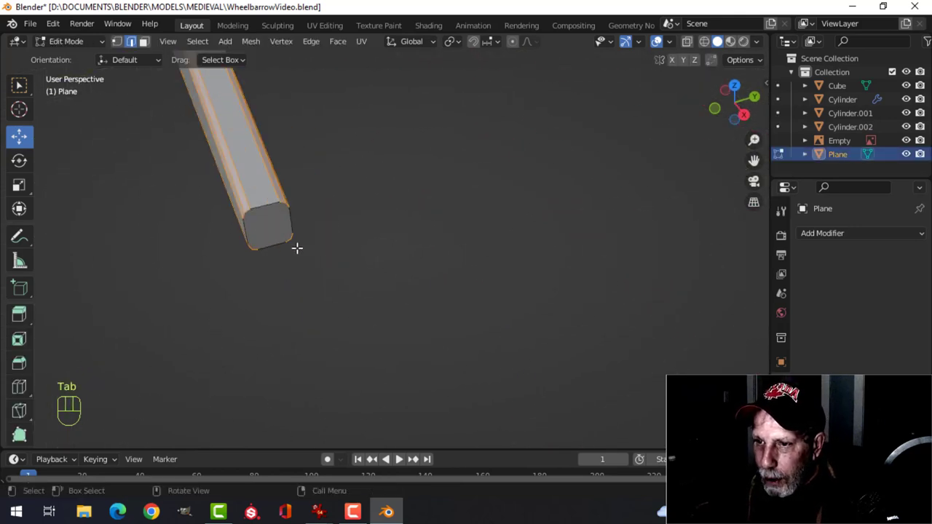
pyautogui.hotkey('alt', 'a')
pyautogui.click(261, 207)
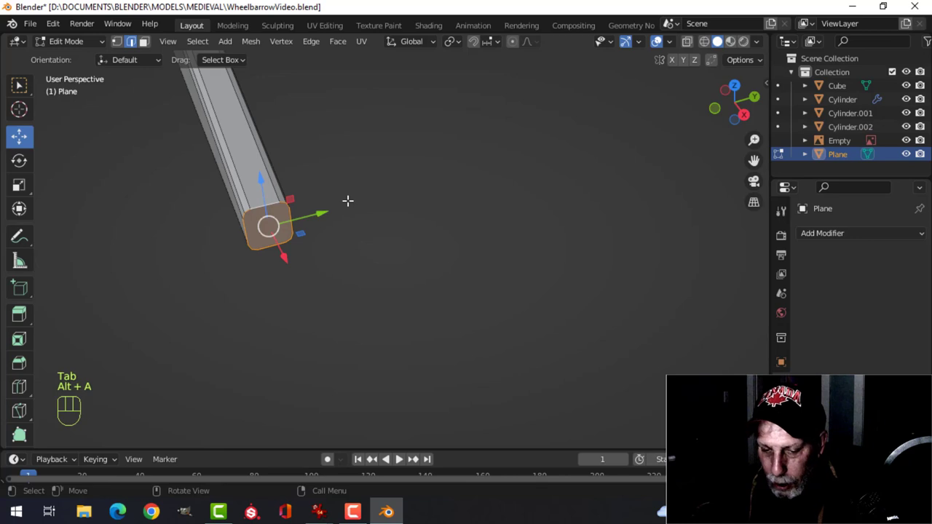
pyautogui.hotkey('ctrl', 'b')
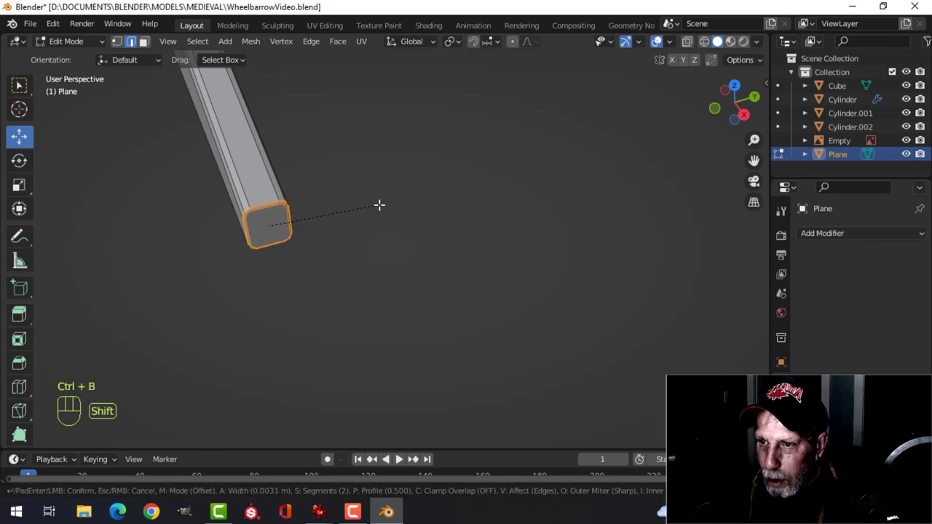
pyautogui.click(347, 214)
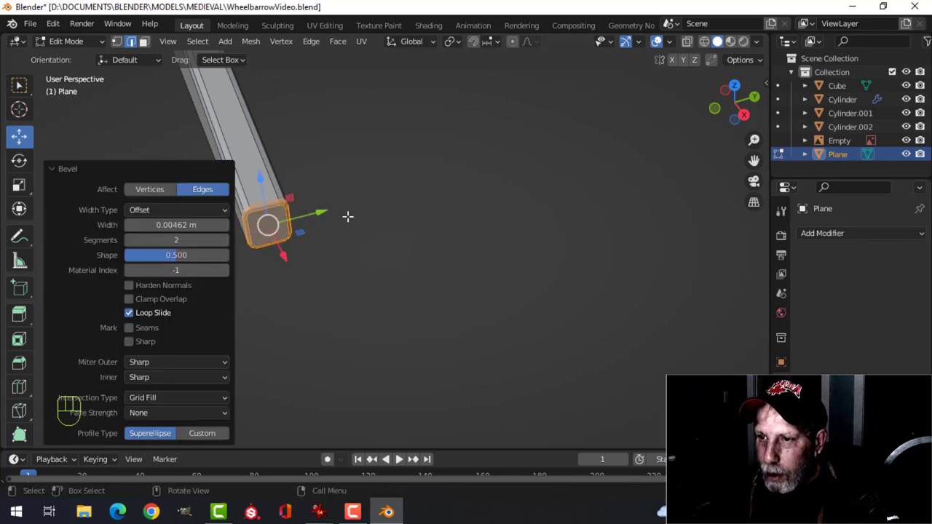
# - Bevel the edge loop at the bend between beam and handle with 2 segments to smooth the transition
pyautogui.press('Tab')
pyautogui.scroll(-3, 294, 219)
pyautogui.moveTo(294, 219); pyautogui.dragTo(409, 197, button='middle')
pyautogui.press('Tab')
pyautogui.scroll(2, 413, 191)
pyautogui.hotkey('alt', 'a')
pyautogui.keyDown('alt'); pyautogui.keyDown('shift'); pyautogui.click(413, 165); pyautogui.keyUp('shift'); pyautogui.keyUp('alt')
pyautogui.moveTo(412, 165); pyautogui.dragTo(436, 193, button='middle')
pyautogui.hotkey('ctrl', 'b')
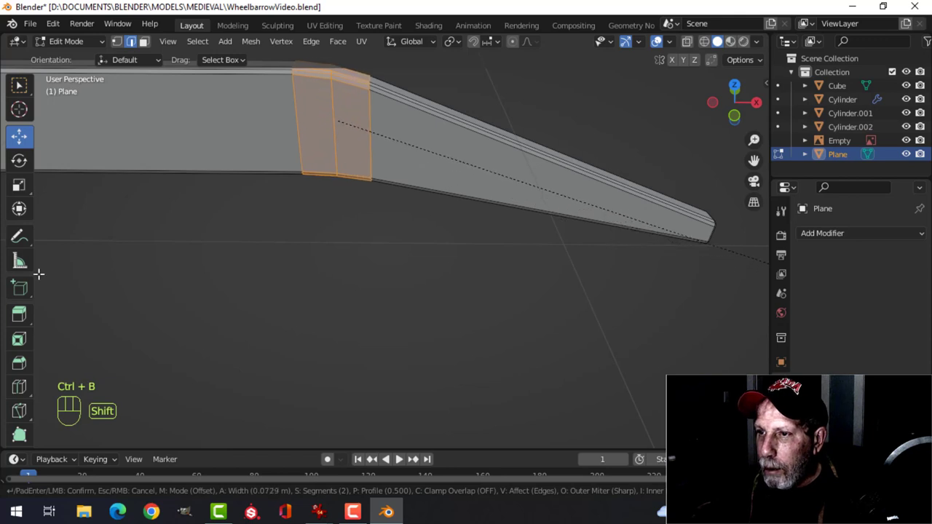
pyautogui.click(128, 267)
pyautogui.press('Tab')
pyautogui.scroll(-3, 325, 239)
pyautogui.hotkey('alt', 'a')
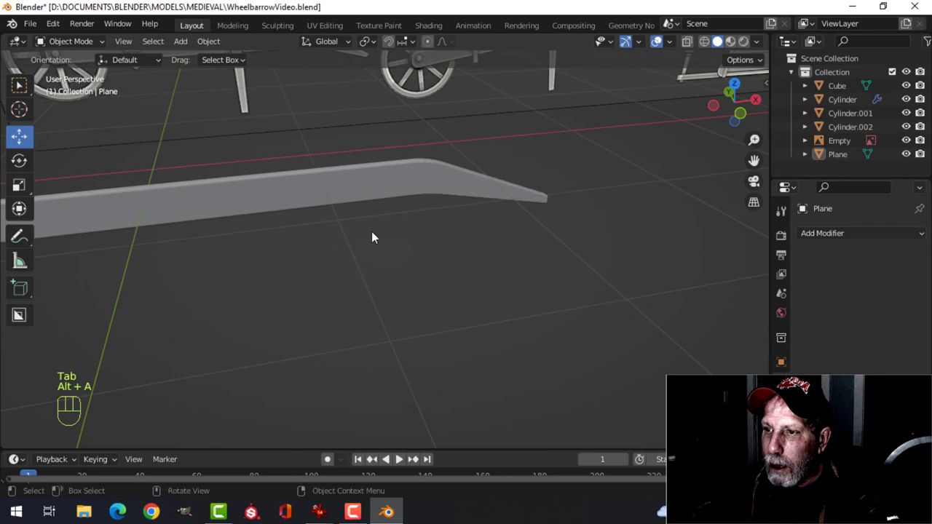
# - Examine the bevelled beam, handle and wheel axle from several angles
pyautogui.scroll(-4, 369, 235)
pyautogui.keyDown('shift'); pyautogui.moveTo(302, 237); pyautogui.dragTo(379, 219, button='middle'); pyautogui.keyUp('shift')
pyautogui.scroll(2, 272, 243)
pyautogui.moveTo(272, 242); pyautogui.dragTo(398, 235, button='middle')
pyautogui.scroll(2, 341, 233)
pyautogui.scroll(-3, 340, 232)
pyautogui.moveTo(334, 236); pyautogui.dragTo(305, 243, button='middle')
pyautogui.scroll(4, 298, 257)
pyautogui.scroll(2, 300, 251)
pyautogui.scroll(-3, 247, 240)
pyautogui.keyDown('shift'); pyautogui.moveTo(246, 240); pyautogui.dragTo(322, 283, button='middle'); pyautogui.keyUp('shift')
pyautogui.scroll(-1, 331, 293)
# - Add a Mirror modifier to the beam and mirror it across the Y axis only
pyautogui.click(343, 284)
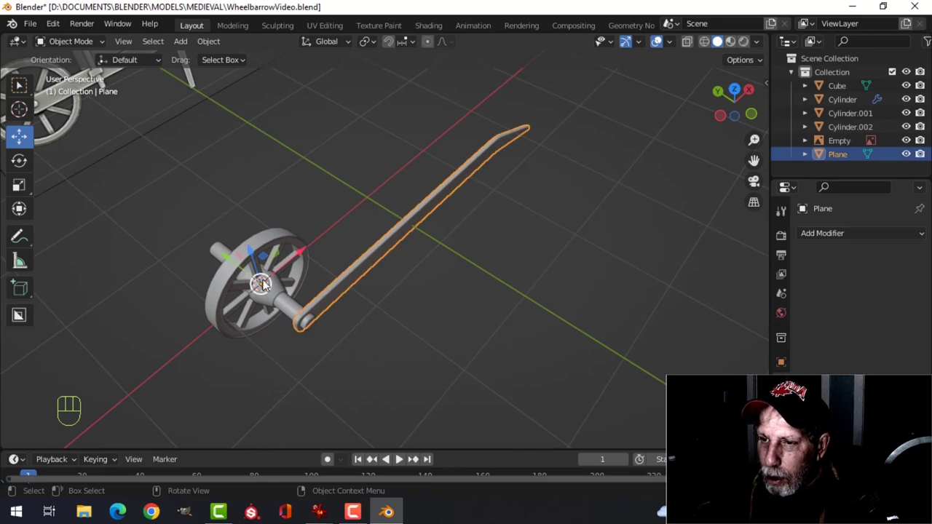
pyautogui.click(832, 234)
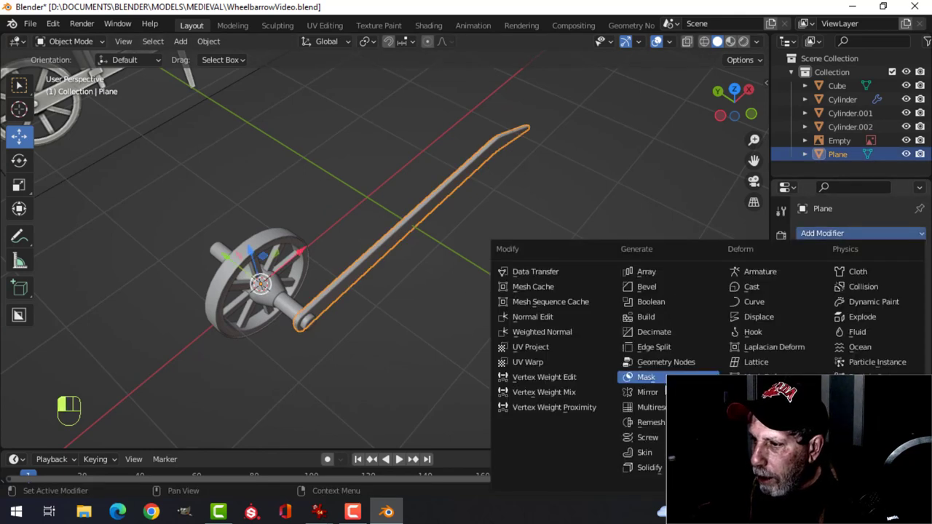
pyautogui.click(659, 392)
pyautogui.click(876, 276)
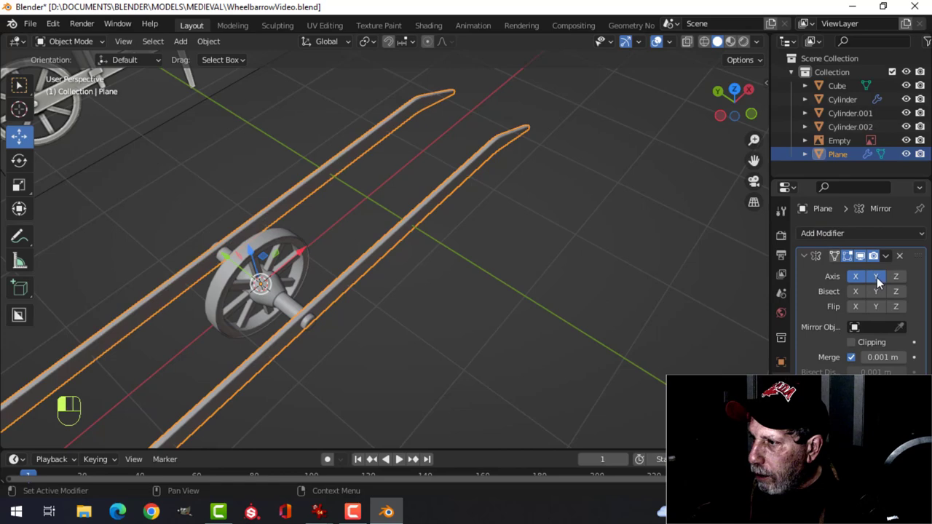
pyautogui.click(855, 277)
pyautogui.keyDown('alt'); pyautogui.moveTo(466, 328); pyautogui.dragTo(545, 308); pyautogui.keyUp('alt')
pyautogui.hotkey('alt', 'a')
# - Compare the beam with the reference in front view and examine the box and brace construction in the other reference drawings
pyautogui.moveTo(544, 304); pyautogui.dragTo(320, 318, button='middle')
pyautogui.scroll(-3, 361, 267)
pyautogui.press('KP_1')
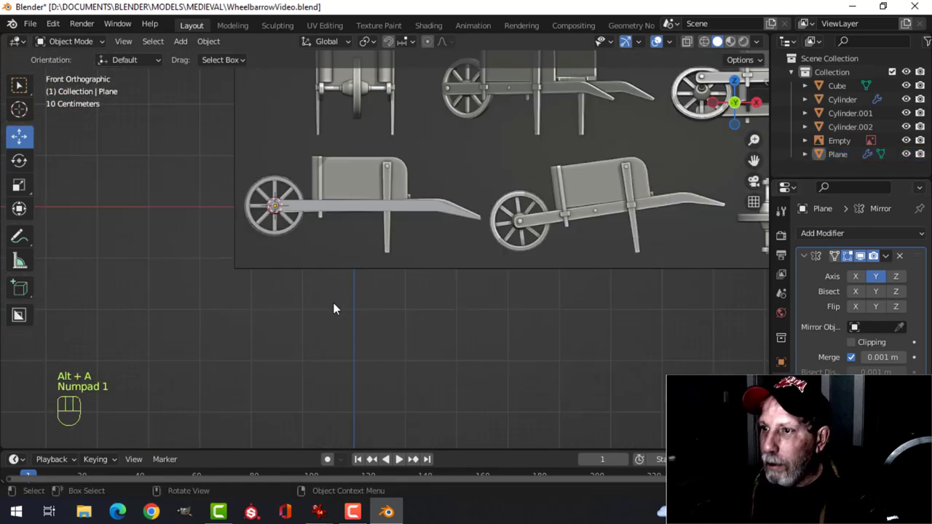
pyautogui.scroll(6, 336, 300)
pyautogui.keyDown('shift'); pyautogui.moveTo(256, 192); pyautogui.dragTo(331, 299, button='middle'); pyautogui.keyUp('shift')
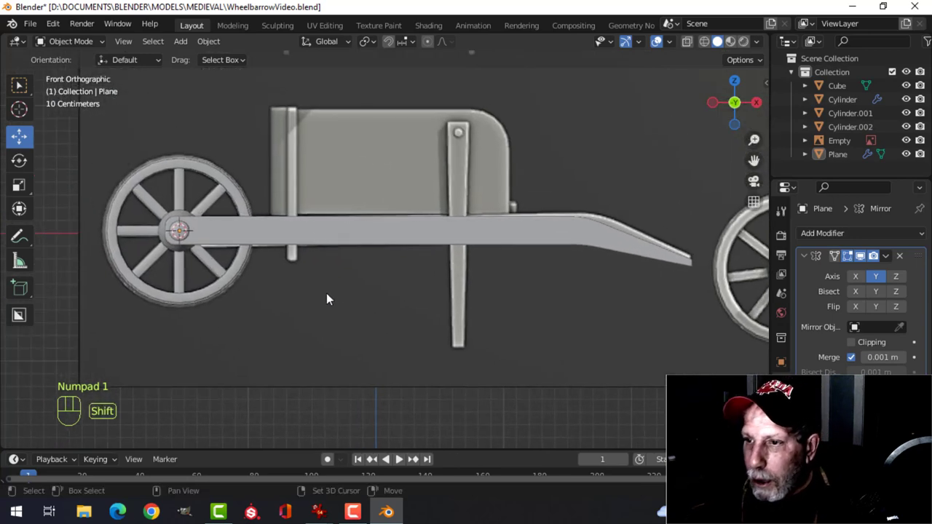
pyautogui.keyDown('shift'); pyautogui.moveTo(318, 174); pyautogui.dragTo(323, 243, button='middle'); pyautogui.keyUp('shift')
pyautogui.scroll(-1, 332, 237)
pyautogui.scroll(-2, 458, 217)
pyautogui.keyDown('shift'); pyautogui.moveTo(459, 213); pyautogui.dragTo(293, 279, button='middle'); pyautogui.keyUp('shift')
pyautogui.keyDown('shift'); pyautogui.moveTo(490, 252); pyautogui.dragTo(383, 297, button='middle'); pyautogui.keyUp('shift')
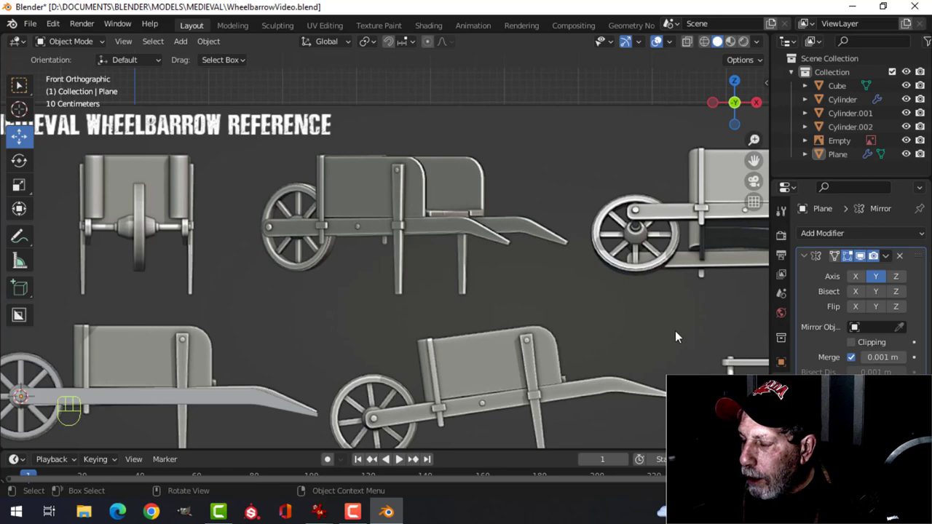
pyautogui.scroll(-1, 682, 329)
pyautogui.keyDown('shift'); pyautogui.moveTo(684, 353); pyautogui.dragTo(627, 327, button='middle'); pyautogui.keyUp('shift')
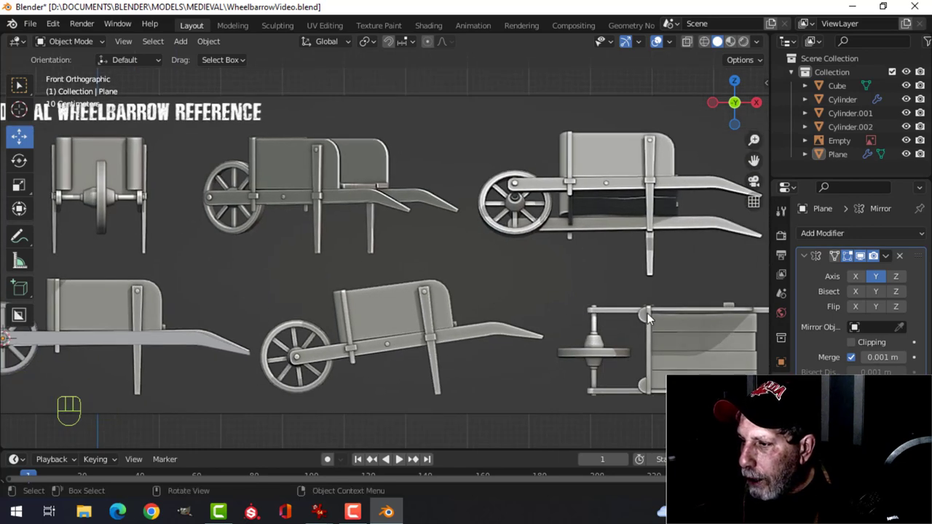
pyautogui.scroll(-2, 266, 319)
pyautogui.keyDown('shift'); pyautogui.moveTo(197, 320); pyautogui.dragTo(361, 274, button='middle'); pyautogui.keyUp('shift')
pyautogui.scroll(3, 302, 314)
pyautogui.scroll(2, 338, 277)
pyautogui.scroll(1, 332, 291)
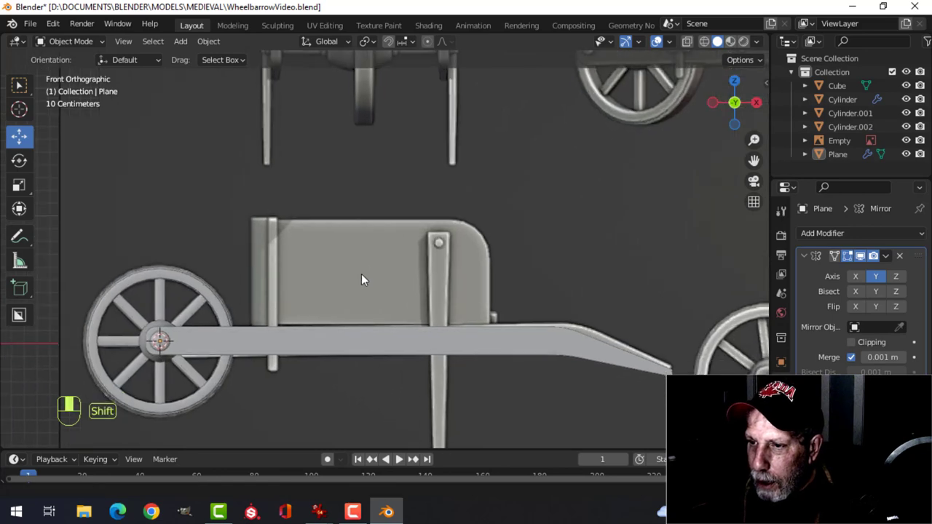
# - Add a plane mesh for the box side and rotate it 90° about the X axis in Edit Mode
pyautogui.hotkey('shift', 'a')
pyautogui.moveTo(330, 222)
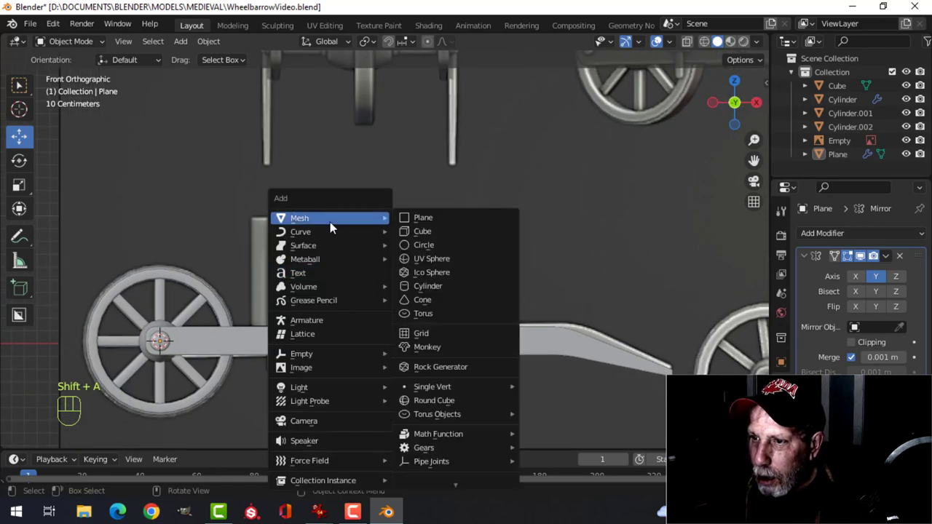
pyautogui.click(430, 218)
pyautogui.press('Tab')
pyautogui.scroll(-2, 417, 253)
pyautogui.press('r')
pyautogui.press('x')
pyautogui.press('9')
pyautogui.press('0')
pyautogui.click(376, 290)
# - Scale the plane by 0.7 and 0.811 and move it about 1.55 m along X and 0.53 m along Z over the reference box
pyautogui.scroll(2, 376, 291)
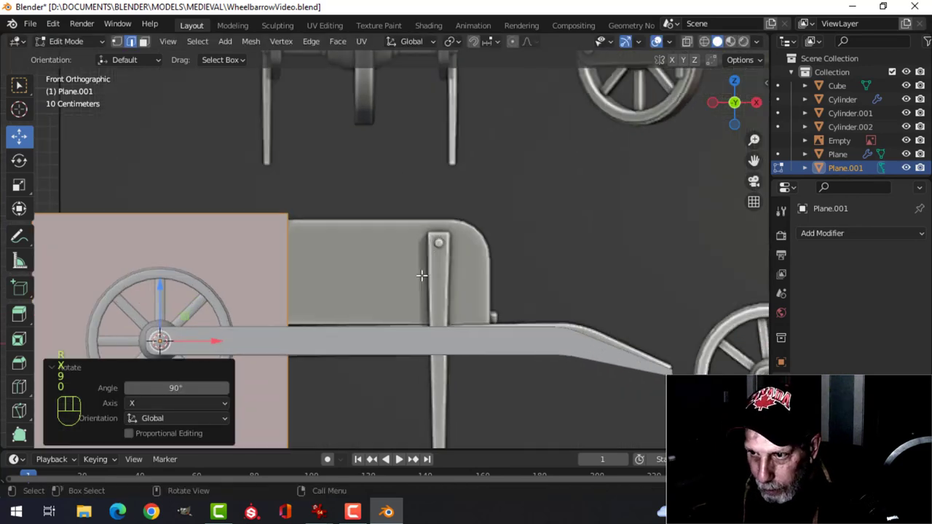
pyautogui.press('s')
pyautogui.click(326, 281)
pyautogui.press('g')
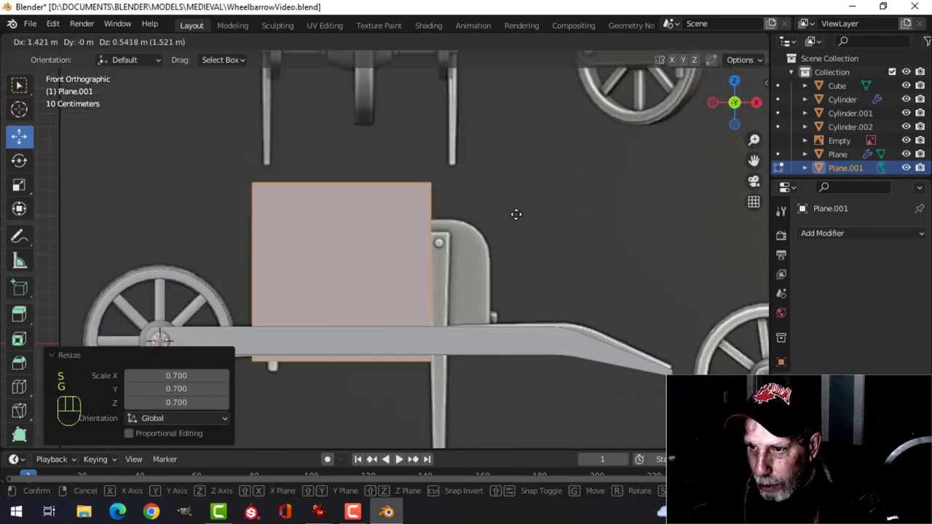
pyautogui.click(529, 216)
pyautogui.press('Tab')
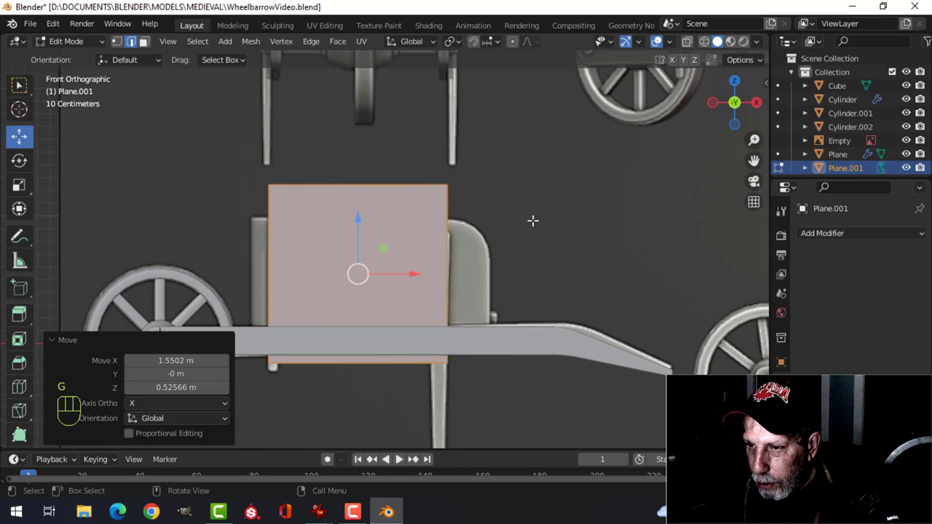
pyautogui.press('s')
pyautogui.click(491, 231)
# - Switch to wireframe shading and move the plane about 0.16 m up along Z and -0.06 m along X against the beam and front brace
pyautogui.press('z')
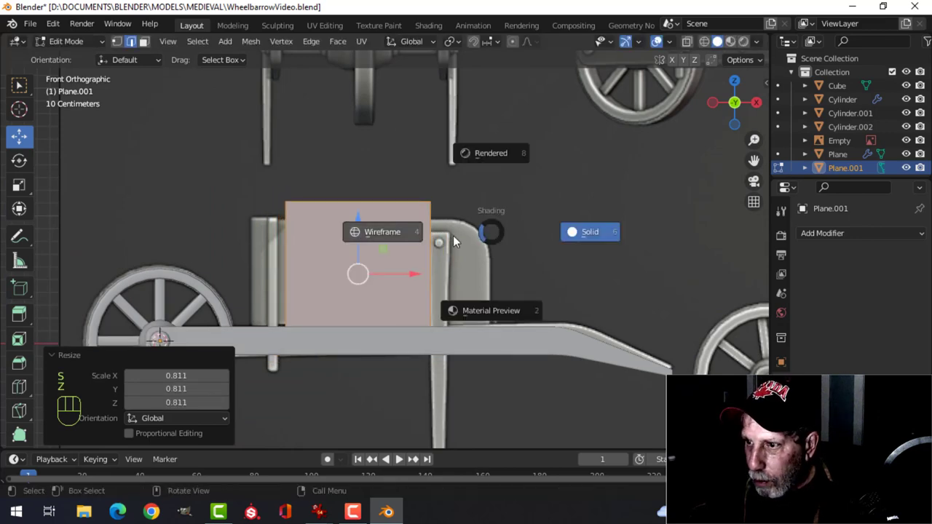
pyautogui.click(405, 234)
pyautogui.scroll(2, 405, 231)
pyautogui.keyDown('shift'); pyautogui.moveTo(406, 216); pyautogui.dragTo(413, 172, button='middle'); pyautogui.keyUp('shift')
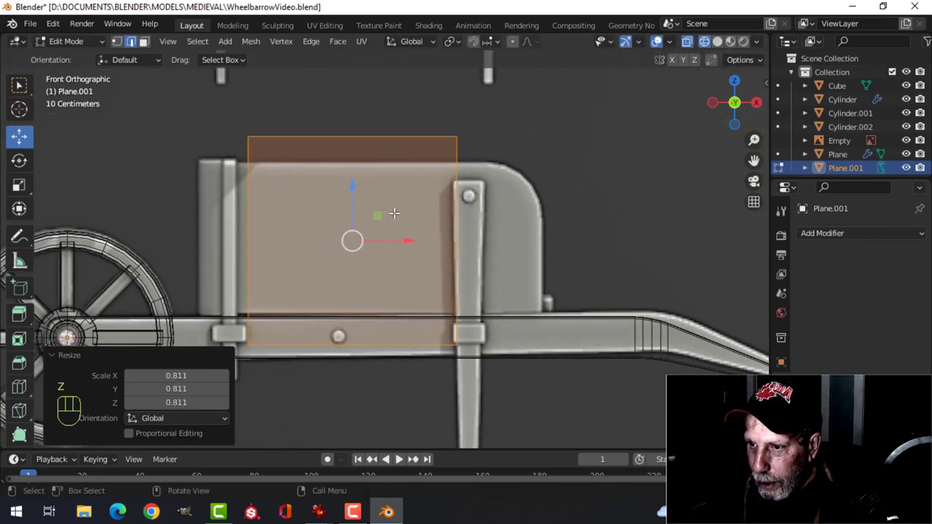
pyautogui.moveTo(355, 191); pyautogui.dragTo(353, 162)
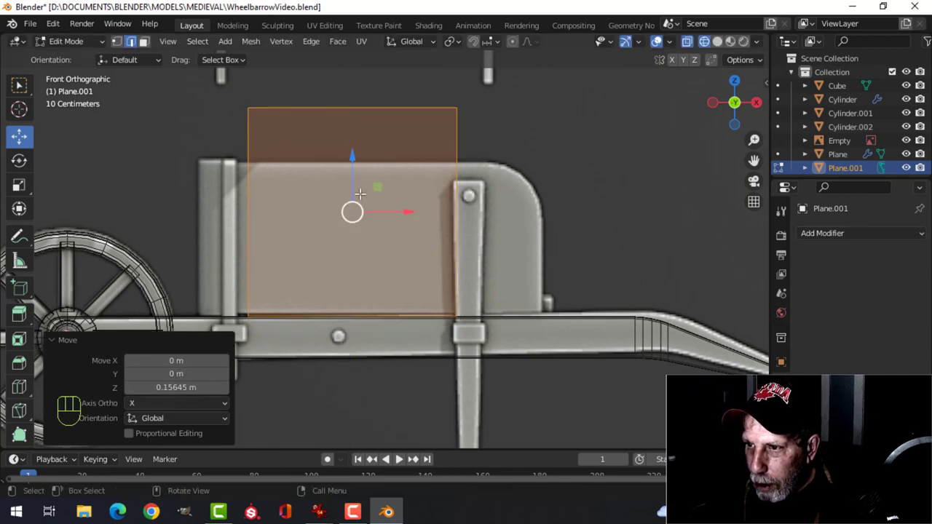
pyautogui.moveTo(353, 159); pyautogui.dragTo(352, 160)
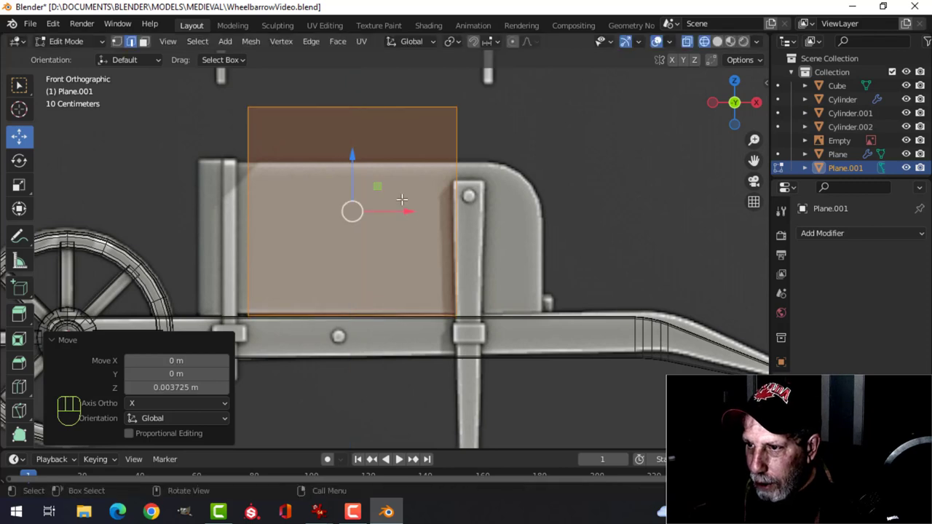
pyautogui.moveTo(415, 214); pyautogui.dragTo(401, 212)
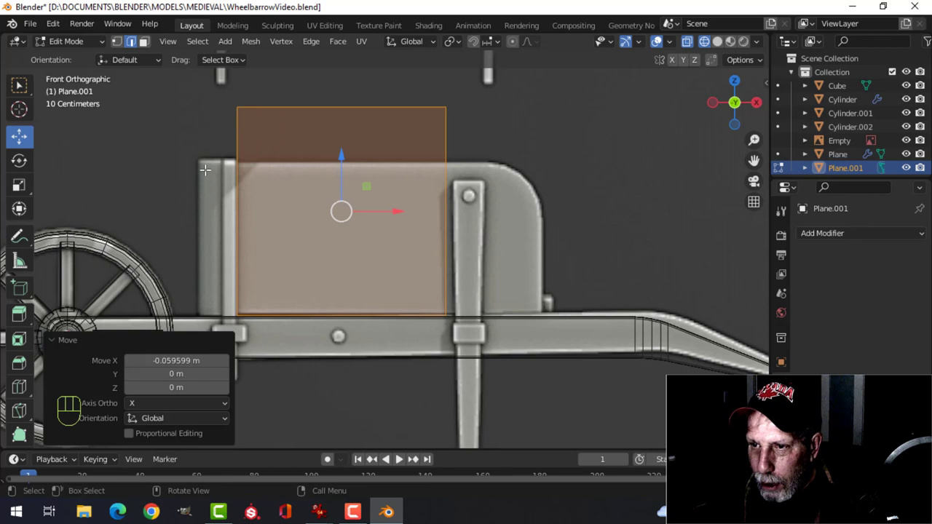
# - Lower the plane's top edge to the reference panel's top and move its handle-side edge about 0.52 m along X to the panel's end
pyautogui.click(326, 111)
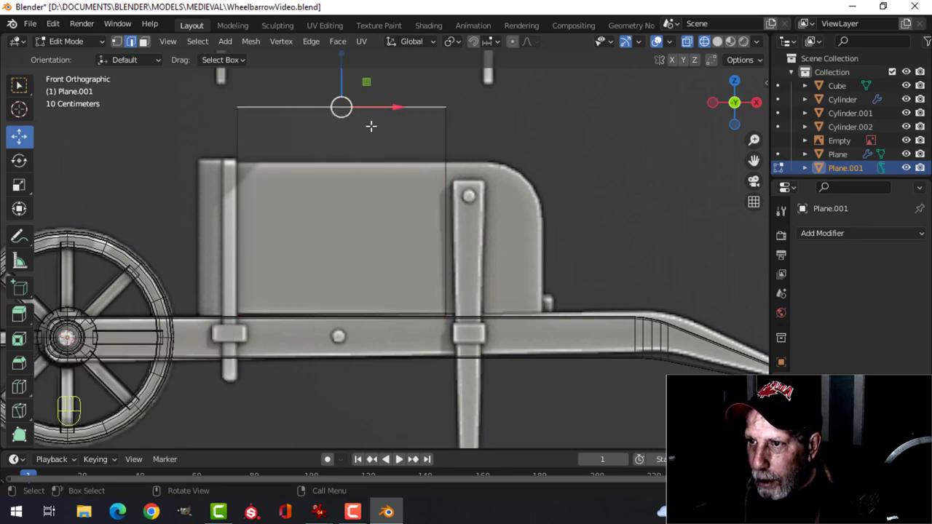
pyautogui.moveTo(343, 75); pyautogui.dragTo(353, 137)
pyautogui.press('a')
pyautogui.hotkey('alt', 'a')
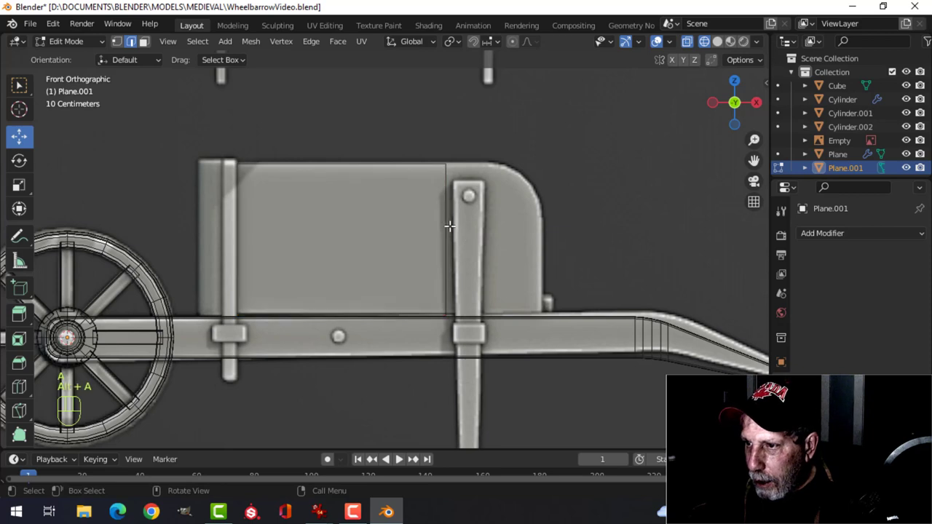
pyautogui.moveTo(496, 241); pyautogui.dragTo(592, 239)
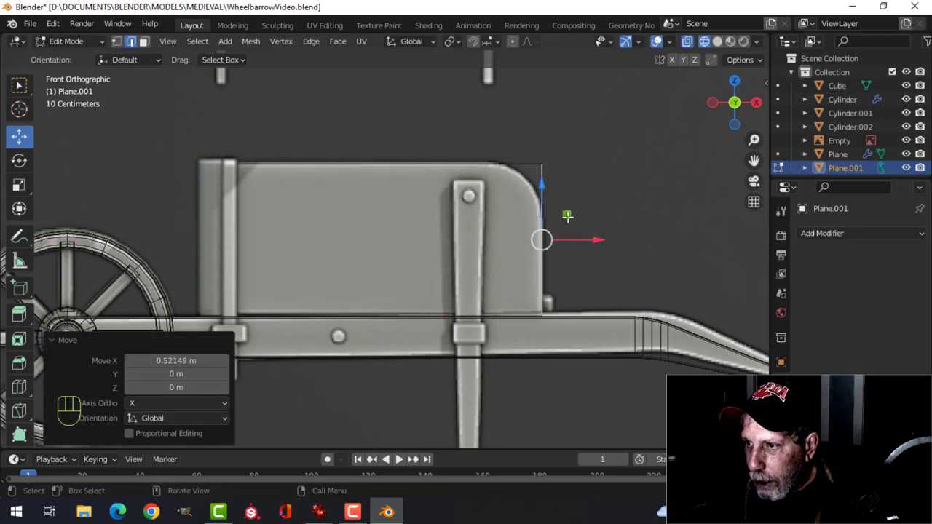
# - Bevel the side panel's upper handle-end vertex by about 0.219 m with 4 segments to match the reference's rounded corner
pyautogui.click(545, 164)
pyautogui.keyDown('shift'); pyautogui.moveTo(605, 194); pyautogui.dragTo(452, 219, button='middle'); pyautogui.keyUp('shift')
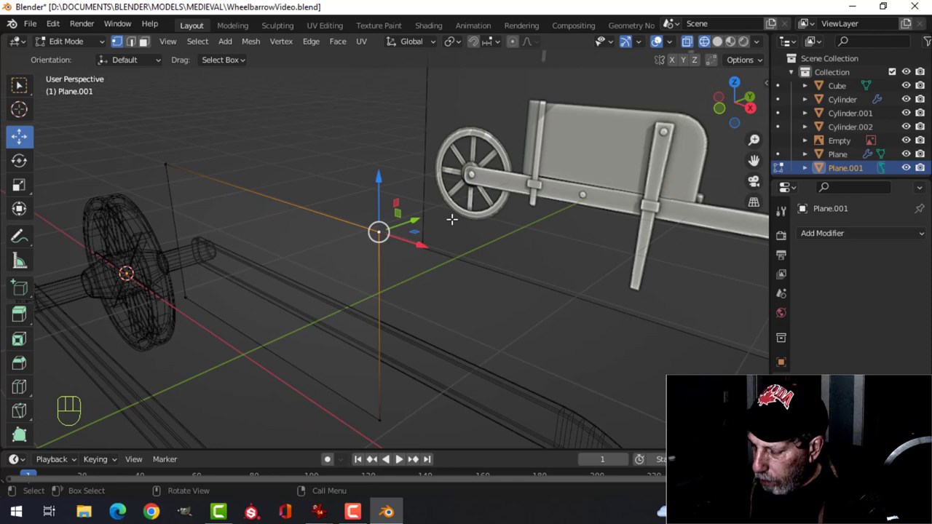
pyautogui.press('KP_1')
pyautogui.hotkey('ctrl', 'shift', 'b')
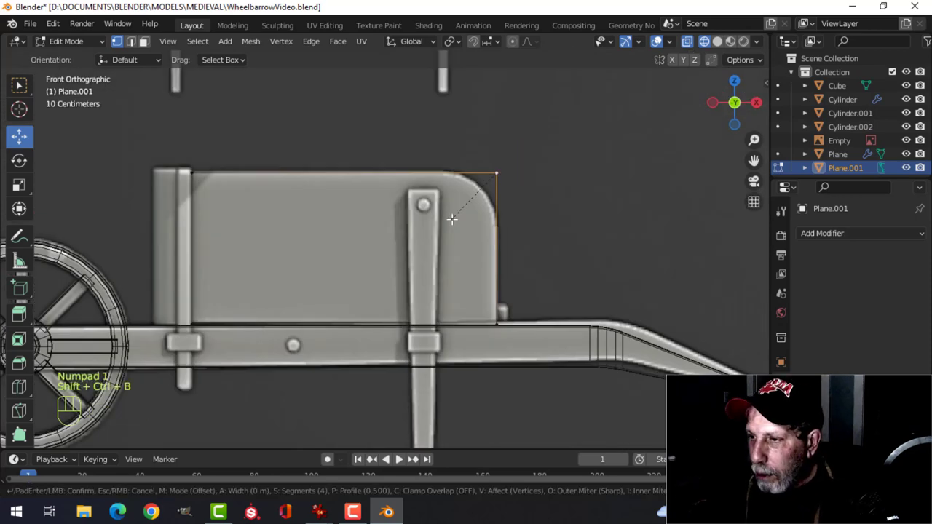
pyautogui.click(412, 240)
pyautogui.moveTo(441, 223); pyautogui.dragTo(444, 214, button='middle')
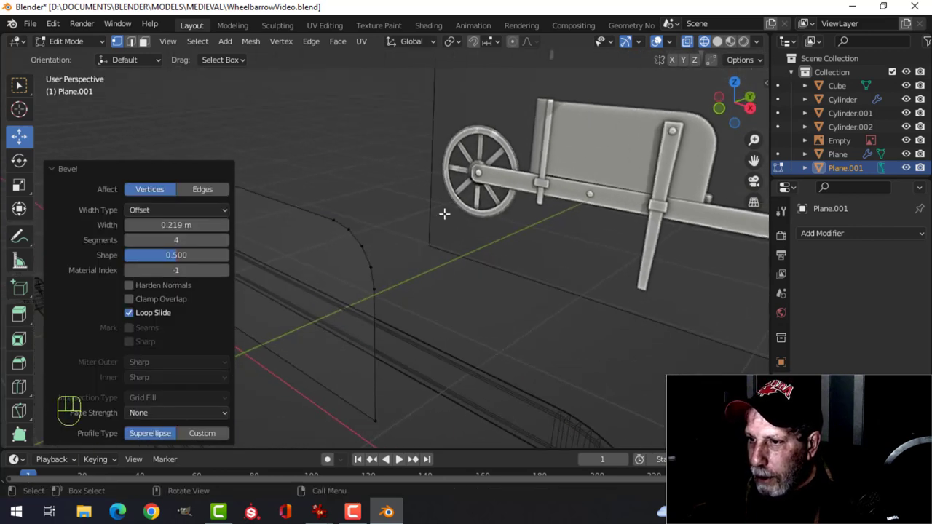
# - Switch to solid shading and move the whole side panel about -0.628 m along Y onto the handle beam
pyautogui.press('z')
pyautogui.click(526, 213)
pyautogui.scroll(-1, 377, 211)
pyautogui.moveTo(352, 214)
pyautogui.mouseDown(button='middle')
pyautogui.moveTo(560, 234)
pyautogui.moveTo(490, 269)
pyautogui.moveTo(430, 225)
pyautogui.moveTo(476, 241)
pyautogui.mouseUp(button='middle')
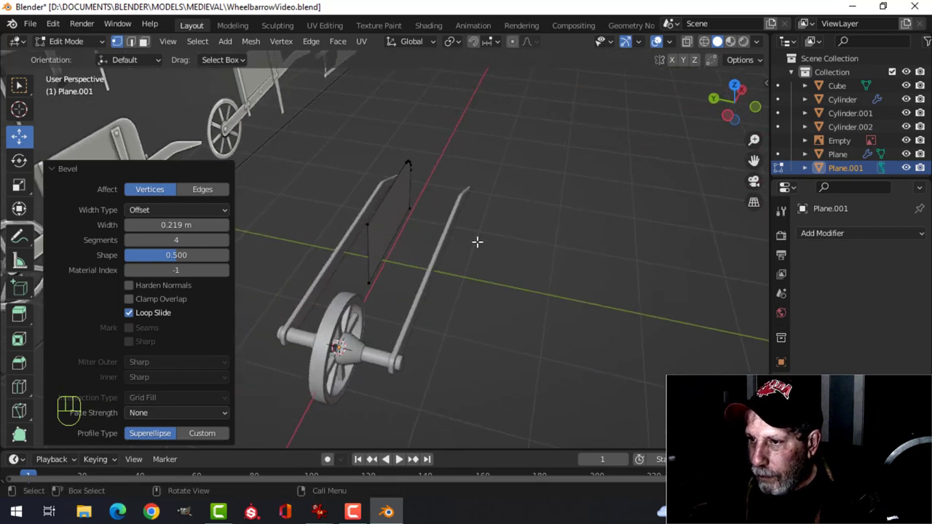
pyautogui.press('a')
pyautogui.moveTo(355, 182); pyautogui.dragTo(403, 195)
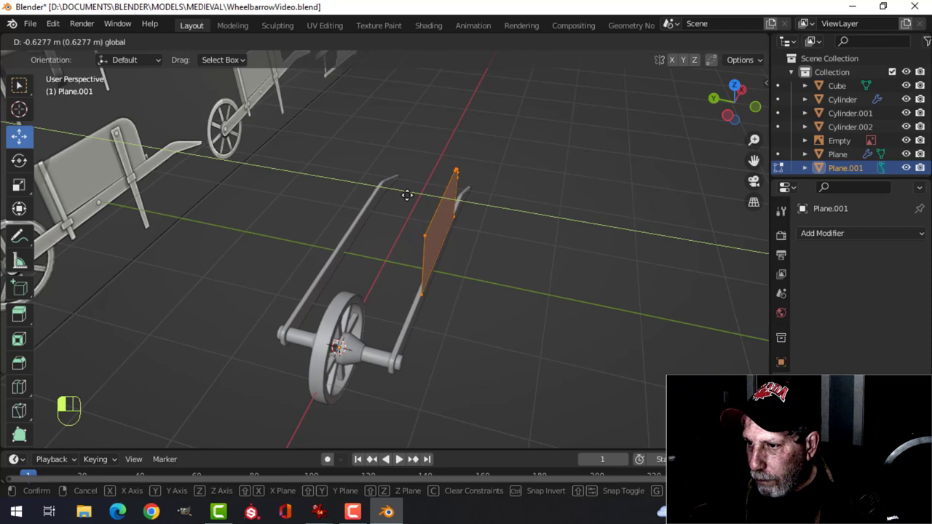
pyautogui.moveTo(411, 197); pyautogui.dragTo(414, 198)
# - Examine the thickness of the box side boards in the reference image
pyautogui.moveTo(413, 198); pyautogui.dragTo(403, 219, button='middle')
pyautogui.scroll(-1, 403, 218)
pyautogui.scroll(4, 403, 218)
pyautogui.keyDown('shift'); pyautogui.moveTo(266, 128); pyautogui.dragTo(327, 264, button='middle'); pyautogui.keyUp('shift')
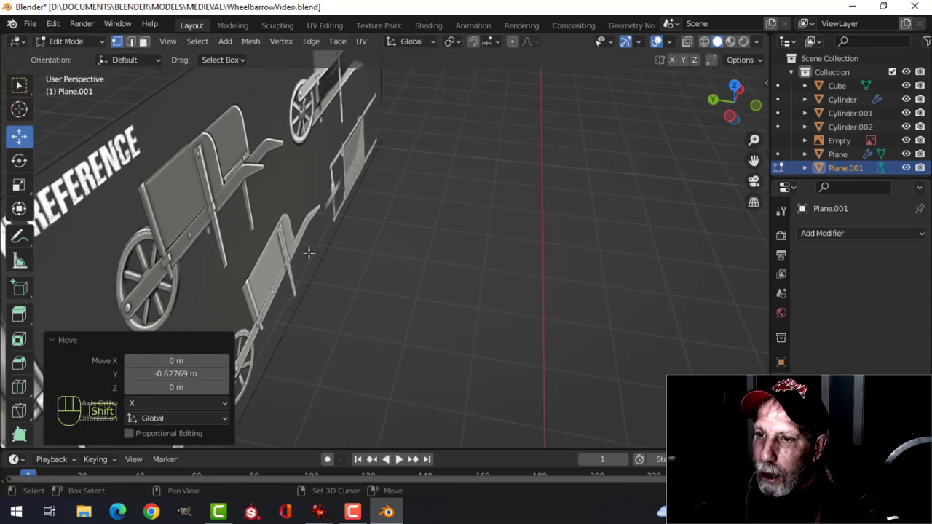
pyautogui.scroll(2, 285, 235)
pyautogui.moveTo(244, 206); pyautogui.dragTo(211, 249, button='middle')
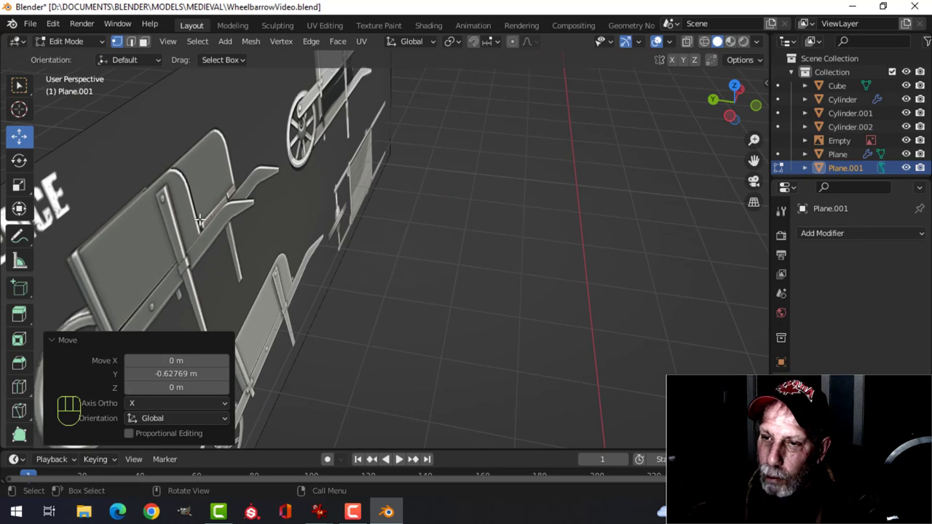
pyautogui.scroll(-4, 322, 257)
pyautogui.keyDown('shift'); pyautogui.moveTo(510, 244); pyautogui.dragTo(459, 125, button='middle'); pyautogui.keyUp('shift')
pyautogui.keyDown('shift'); pyautogui.moveTo(470, 328); pyautogui.dragTo(451, 222, button='middle'); pyautogui.keyUp('shift')
pyautogui.scroll(4, 451, 222)
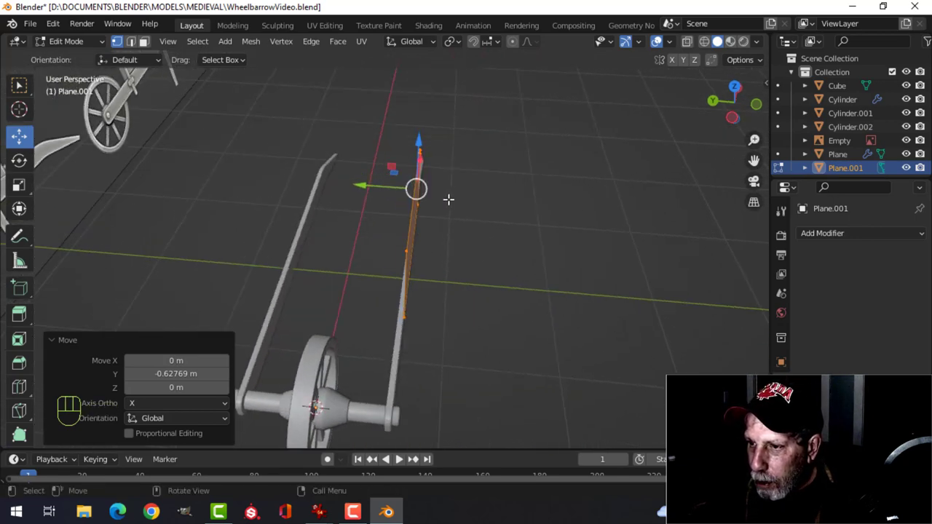
# - Extrude the side panel slightly inward along Y to give it thickness, and return to Object Mode
pyautogui.press('e')
pyautogui.moveTo(368, 185); pyautogui.dragTo(360, 182)
pyautogui.moveTo(553, 225); pyautogui.dragTo(602, 272, button='middle')
pyautogui.scroll(2, 495, 216)
pyautogui.hotkey('alt', 'a')
pyautogui.scroll(2, 364, 227)
pyautogui.press('Tab')
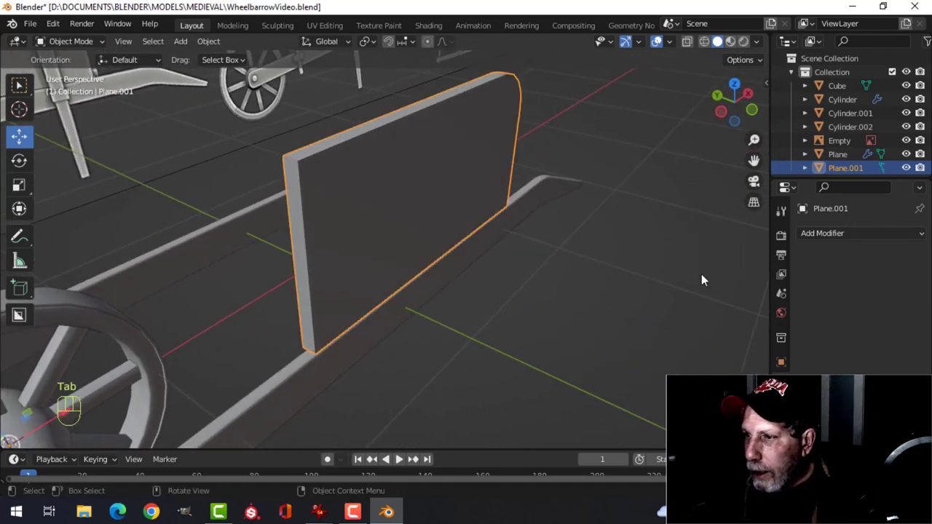
# - Turn the side panel's normals outward, using the Face Orientation overlay as a check and hiding it when done
pyautogui.click(669, 43)
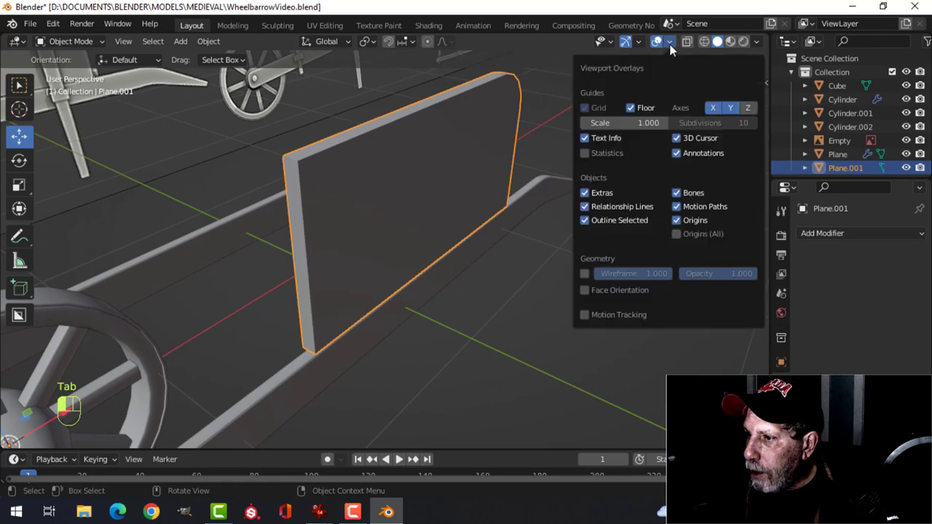
pyautogui.click(623, 289)
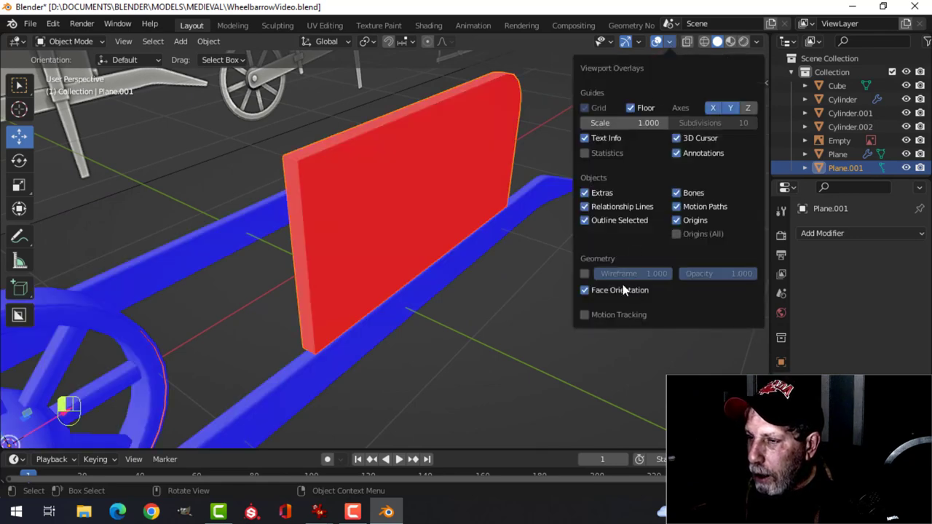
pyautogui.press('Tab')
pyautogui.press('a')
pyautogui.hotkey('alt', 'n')
pyautogui.click(329, 171)
pyautogui.hotkey('alt', 'a')
pyautogui.press('Tab')
pyautogui.hotkey('alt', 'a')
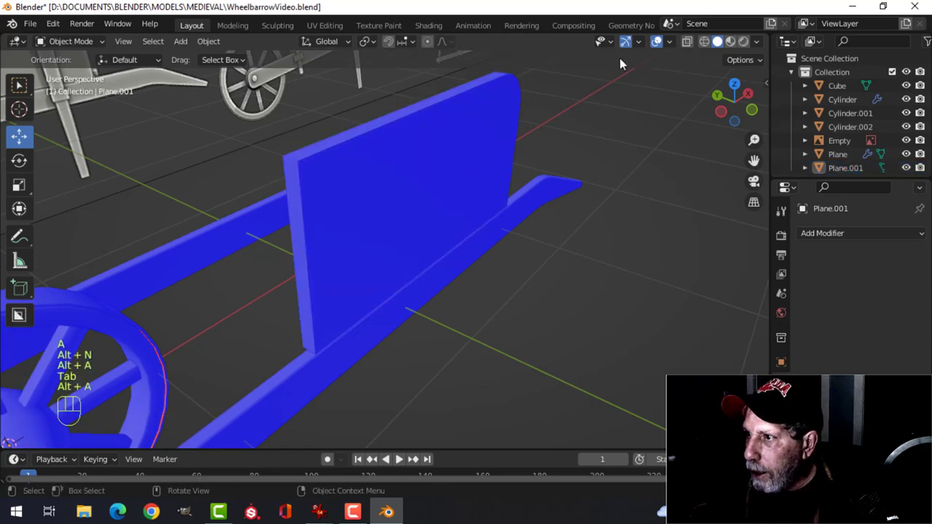
pyautogui.click(665, 42)
pyautogui.click(617, 290)
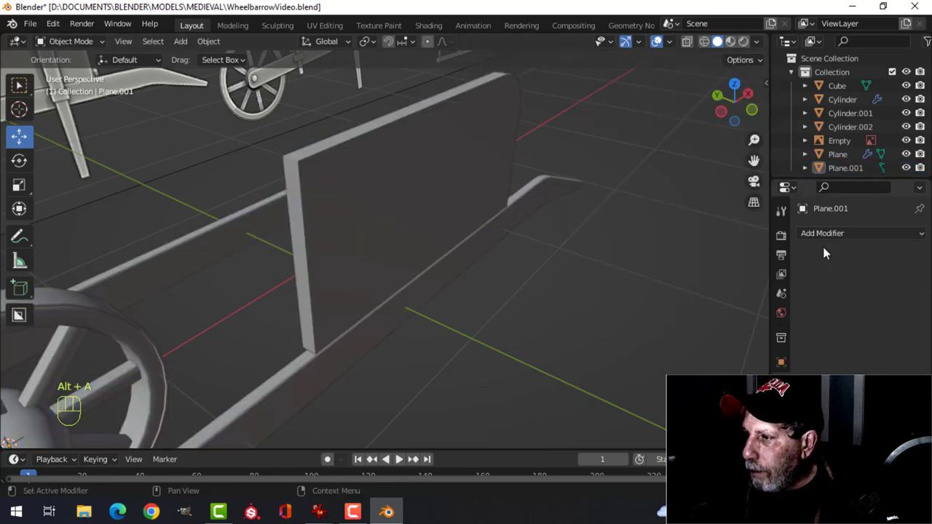
# - Add a Bevel modifier to the side panel and reduce its amount to 0.004 m
pyautogui.click(819, 233)
pyautogui.click(676, 289)
pyautogui.moveTo(517, 221); pyautogui.dragTo(498, 227, button='middle')
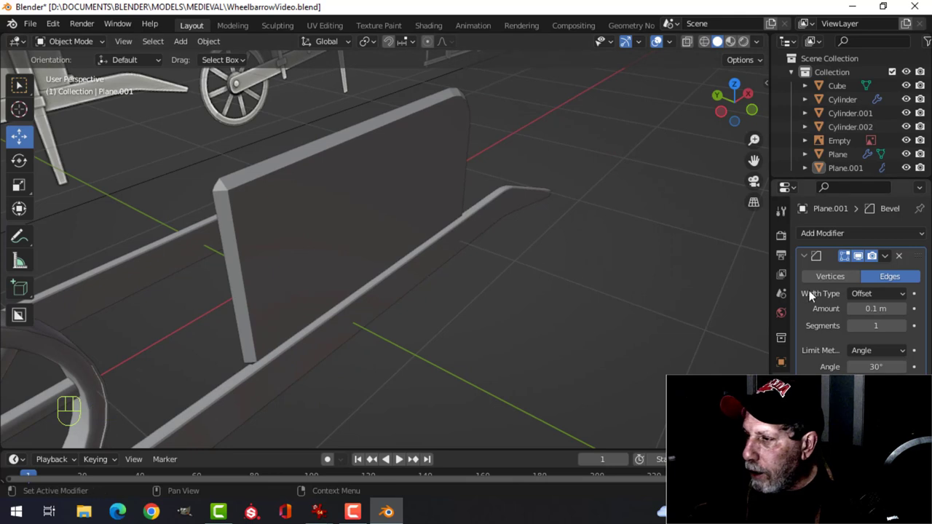
pyautogui.write('0.01')
pyautogui.press('Return')
pyautogui.scroll(3, 324, 265)
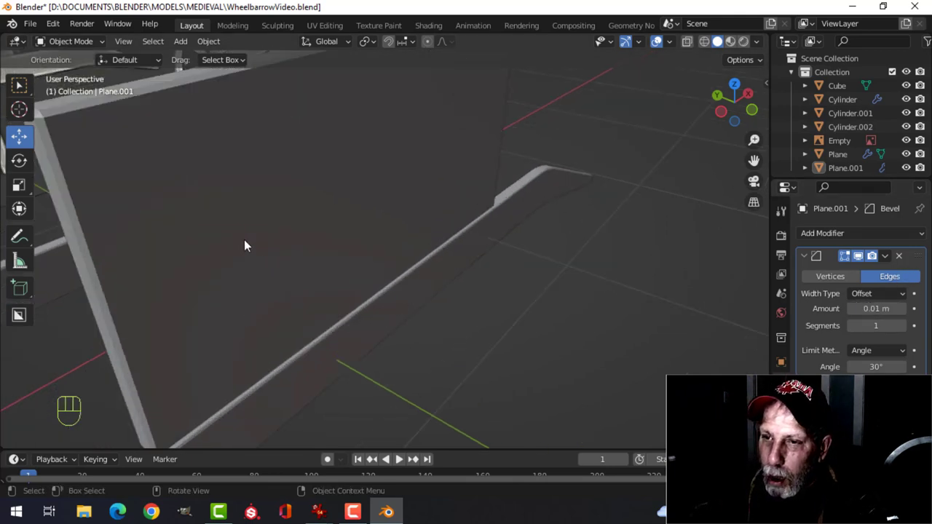
pyautogui.keyDown('shift'); pyautogui.moveTo(259, 243); pyautogui.dragTo(276, 270, button='middle'); pyautogui.keyUp('shift')
pyautogui.keyDown('shift'); pyautogui.moveTo(877, 308); pyautogui.dragTo(853, 308); pyautogui.keyUp('shift')
# - Shade the side panel smooth
pyautogui.hotkey('alt', 'a')
pyautogui.moveTo(584, 280); pyautogui.dragTo(467, 224, button='middle')
pyautogui.click(362, 206)
pyautogui.rightClick(361, 204)
pyautogui.click(362, 205)
# - Add a Weighted Normal modifier to the side panel and enable Auto Smooth at 30°
pyautogui.click(783, 382)
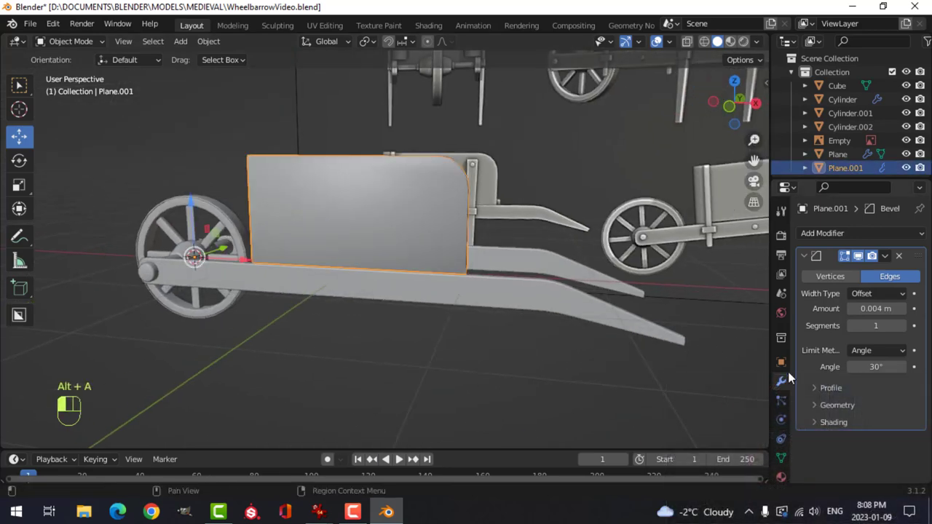
pyautogui.click(834, 240)
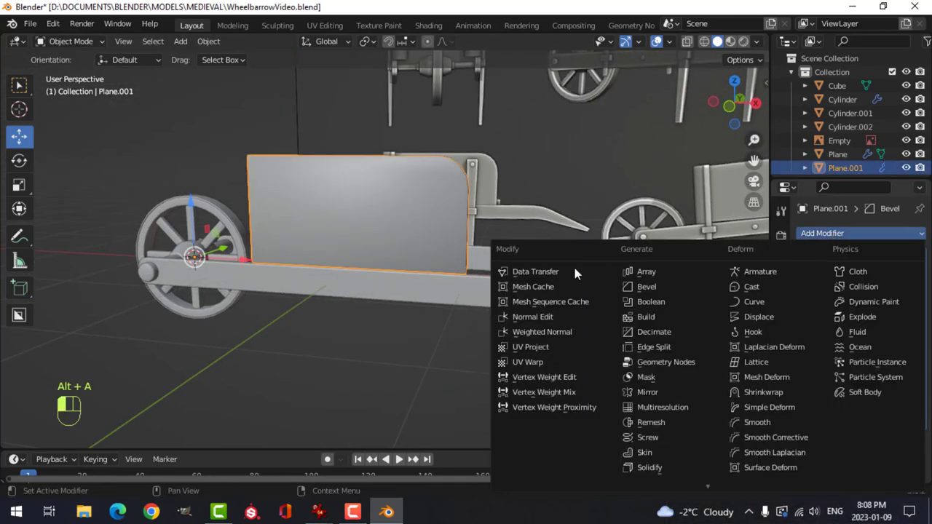
pyautogui.click(530, 329)
pyautogui.click(779, 458)
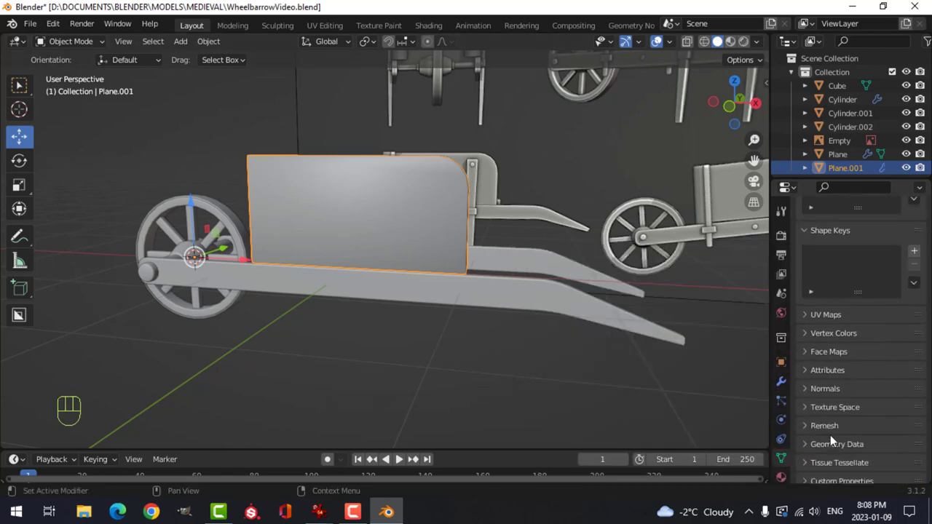
pyautogui.click(803, 389)
pyautogui.click(851, 409)
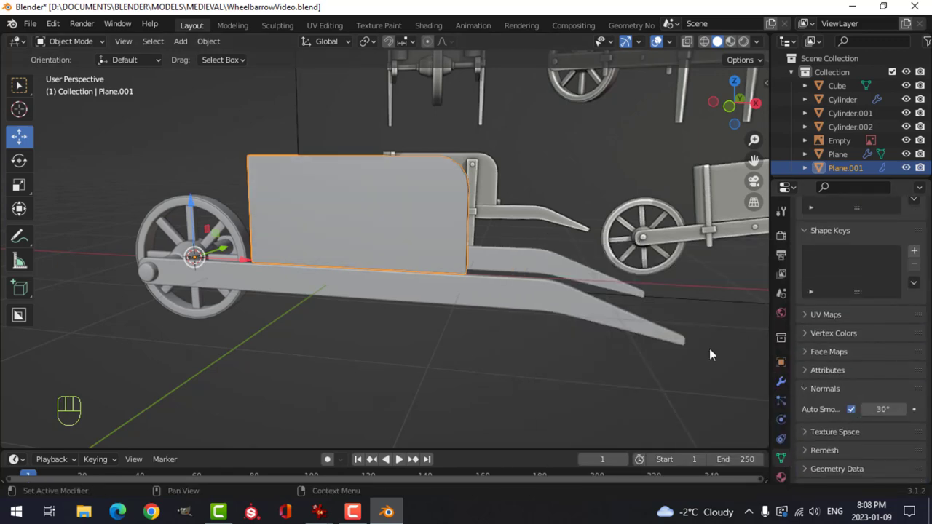
# - Fine-tune the side panel's Bevel modifier amount while inspecting its edges up close
pyautogui.hotkey('alt', 'a')
pyautogui.moveTo(319, 291); pyautogui.dragTo(439, 292, button='middle')
pyautogui.click(348, 234)
pyautogui.keyDown('shift'); pyautogui.moveTo(348, 235); pyautogui.dragTo(355, 257, button='middle'); pyautogui.keyUp('shift')
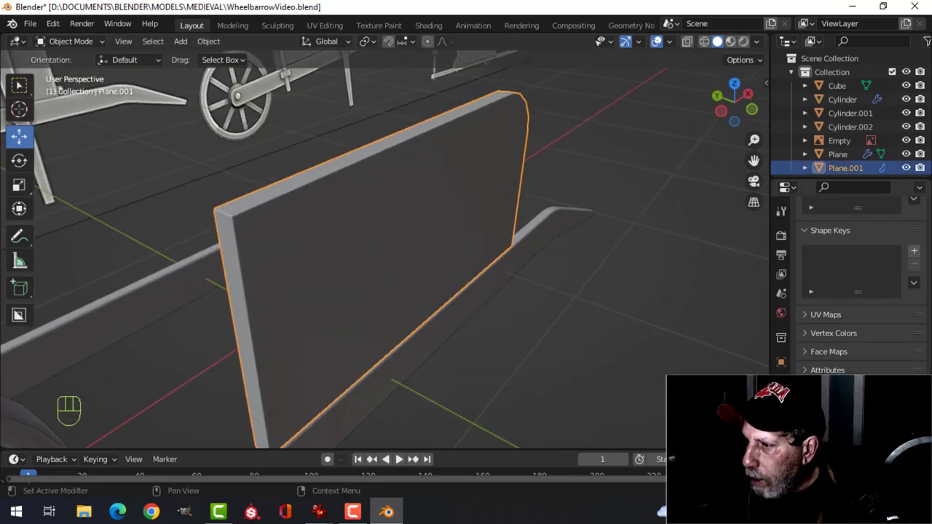
pyautogui.click(780, 381)
pyautogui.scroll(3, 870, 350)
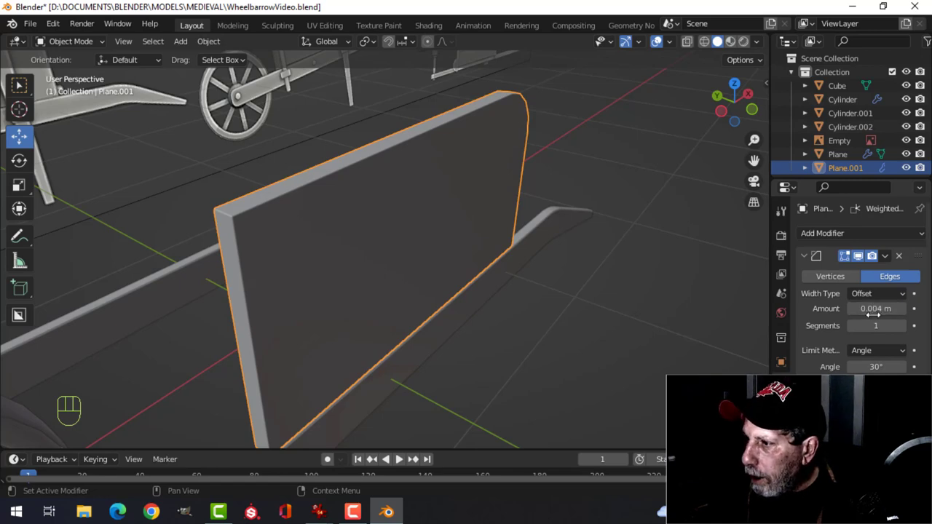
pyautogui.moveTo(872, 309)
pyautogui.keyDown('shift'); pyautogui.mouseDown()
pyautogui.moveTo(900, 308)
pyautogui.moveTo(869, 309)
pyautogui.mouseUp(); pyautogui.keyUp('shift')
pyautogui.scroll(-5, 482, 298)
pyautogui.hotkey('alt', 'a')
pyautogui.moveTo(483, 298); pyautogui.dragTo(430, 344, button='middle')
pyautogui.scroll(3, 375, 304)
pyautogui.click(377, 283)
# - Add a Mirror modifier to the side panel that mirrors on the Y axis only
pyautogui.click(804, 256)
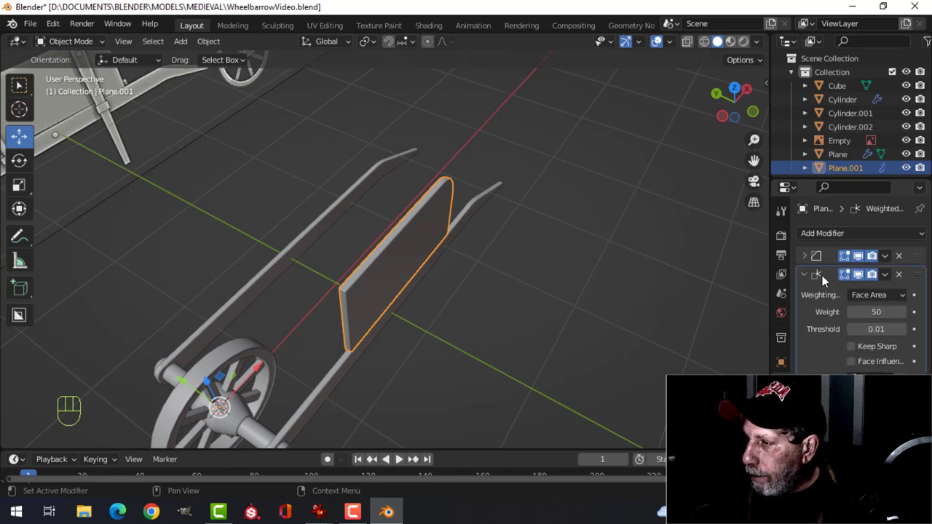
pyautogui.click(803, 274)
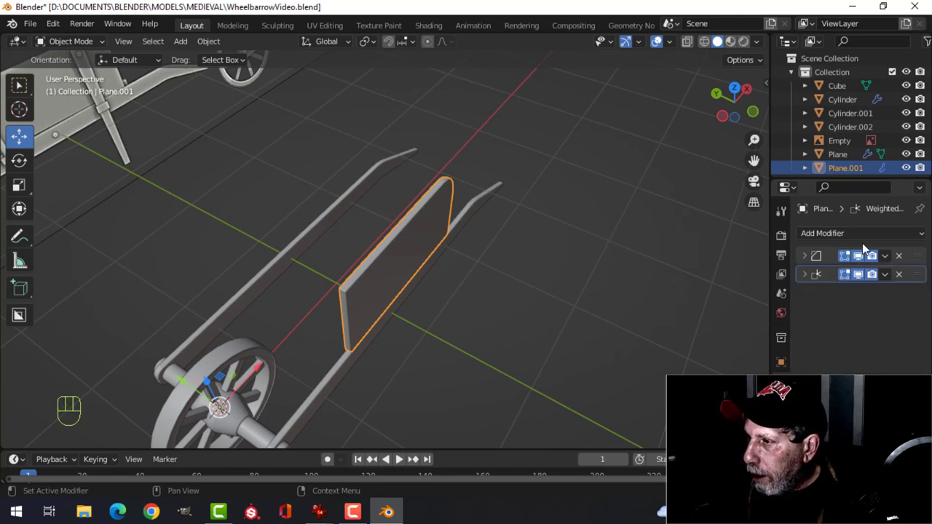
pyautogui.click(816, 233)
pyautogui.click(640, 392)
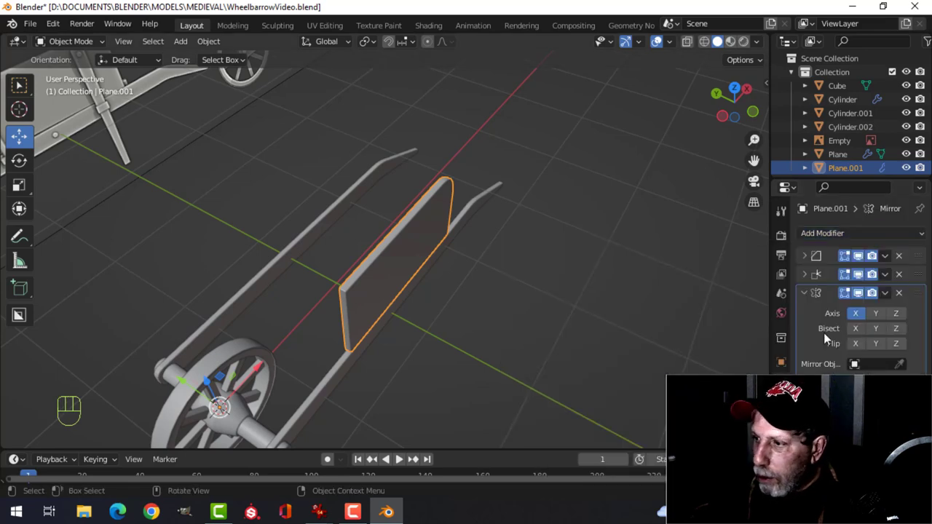
pyautogui.click(874, 314)
pyautogui.click(856, 313)
pyautogui.moveTo(586, 310); pyautogui.dragTo(421, 318, button='middle')
pyautogui.hotkey('alt', 'a')
# - Examine the box's front board and its construction in the different reference views
pyautogui.moveTo(510, 313); pyautogui.dragTo(658, 275, button='middle')
pyautogui.scroll(2, 413, 230)
pyautogui.keyDown('shift'); pyautogui.moveTo(413, 230); pyautogui.dragTo(273, 211, button='middle'); pyautogui.keyUp('shift')
pyautogui.scroll(1, 225, 155)
pyautogui.scroll(1, 274, 211)
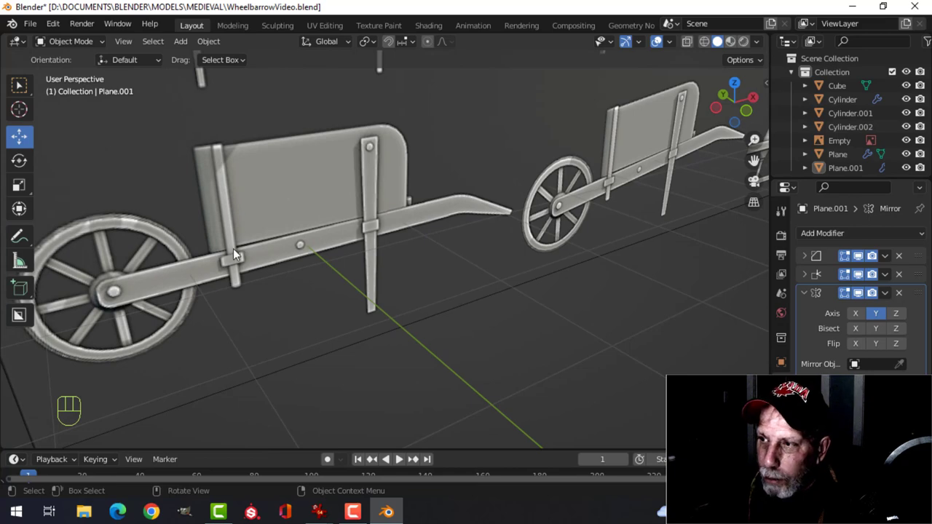
pyautogui.scroll(-5, 611, 181)
pyautogui.keyDown('shift'); pyautogui.moveTo(611, 180); pyautogui.dragTo(429, 255, button='middle'); pyautogui.keyUp('shift')
pyautogui.scroll(-2, 641, 214)
pyautogui.keyDown('shift'); pyautogui.moveTo(640, 214); pyautogui.dragTo(366, 252, button='middle'); pyautogui.keyUp('shift')
pyautogui.scroll(1, 568, 215)
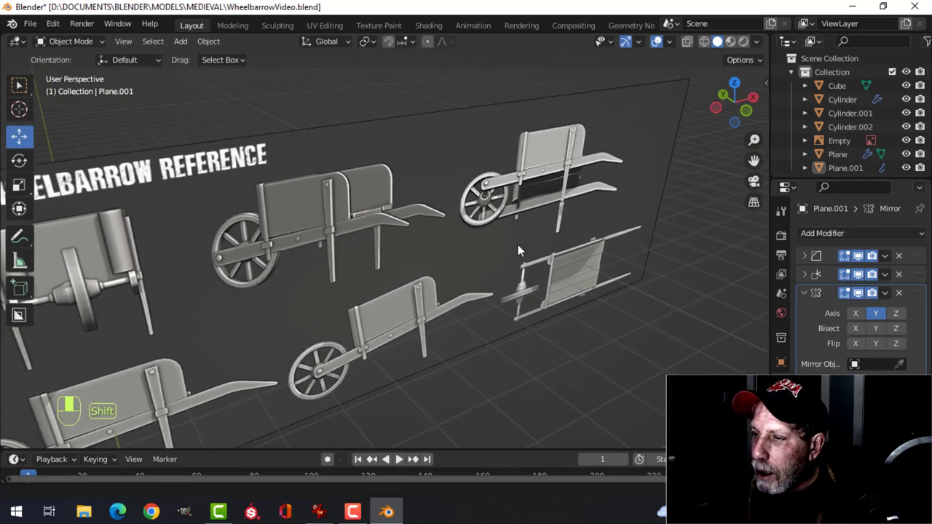
pyautogui.scroll(2, 430, 242)
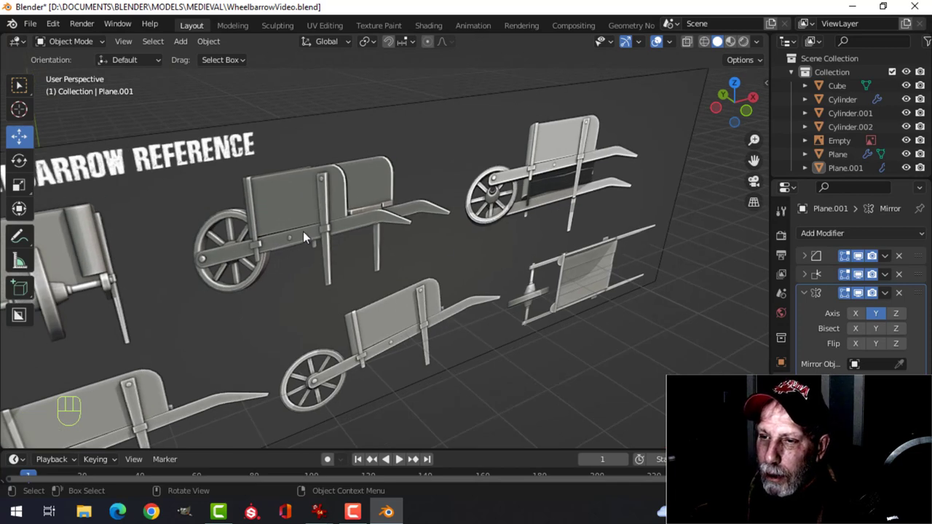
pyautogui.scroll(-2, 305, 316)
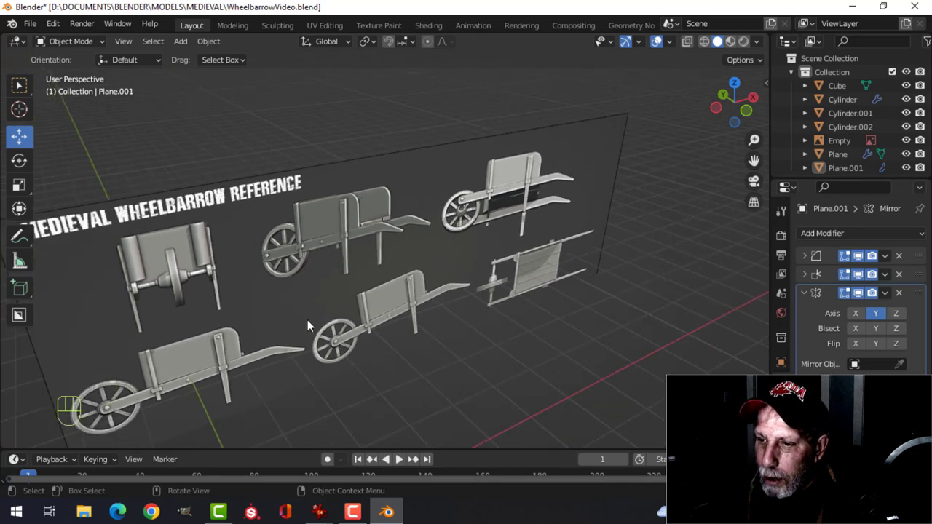
pyautogui.keyDown('shift'); pyautogui.moveTo(304, 317); pyautogui.dragTo(353, 203, button='middle'); pyautogui.keyUp('shift')
pyautogui.scroll(3, 320, 310)
pyautogui.scroll(2, 321, 279)
pyautogui.keyDown('shift'); pyautogui.moveTo(321, 278); pyautogui.dragTo(350, 263, button='middle'); pyautogui.keyUp('shift')
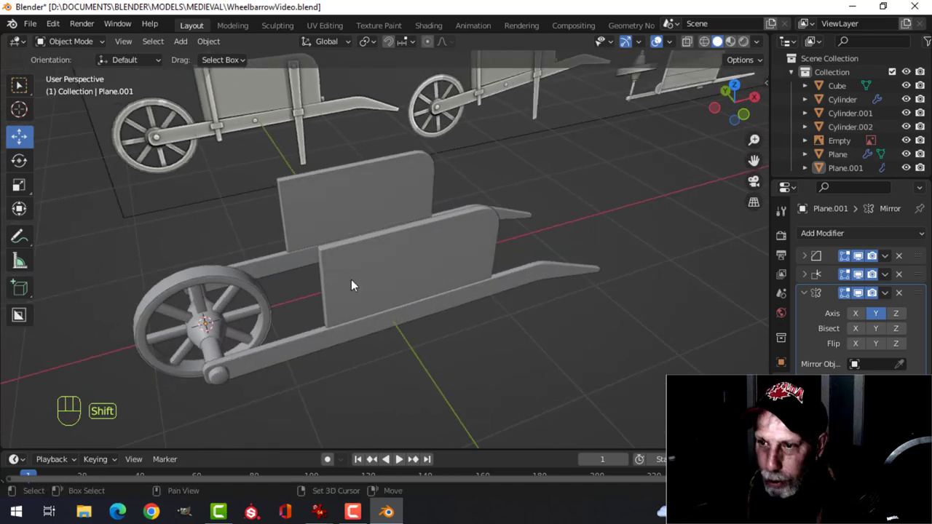
# - Add a plane mesh for the box's front board and rotate it 90° about the Y axis in Edit Mode
pyautogui.hotkey('shift', 'a')
pyautogui.moveTo(316, 216)
pyautogui.click(429, 217)
pyautogui.press('Tab')
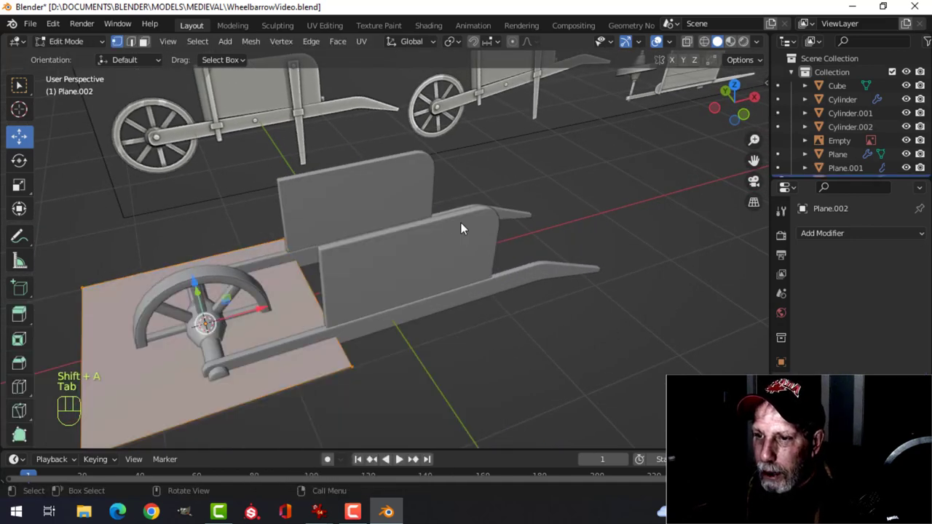
pyautogui.scroll(-1, 395, 250)
pyautogui.write('ry')
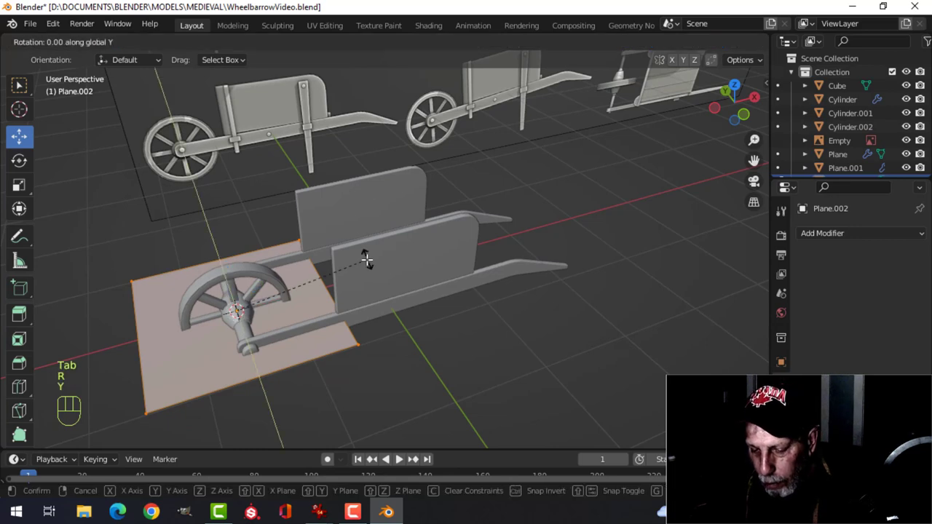
pyautogui.write('90')
pyautogui.press('Return')
pyautogui.moveTo(364, 255); pyautogui.dragTo(298, 275, button='middle')
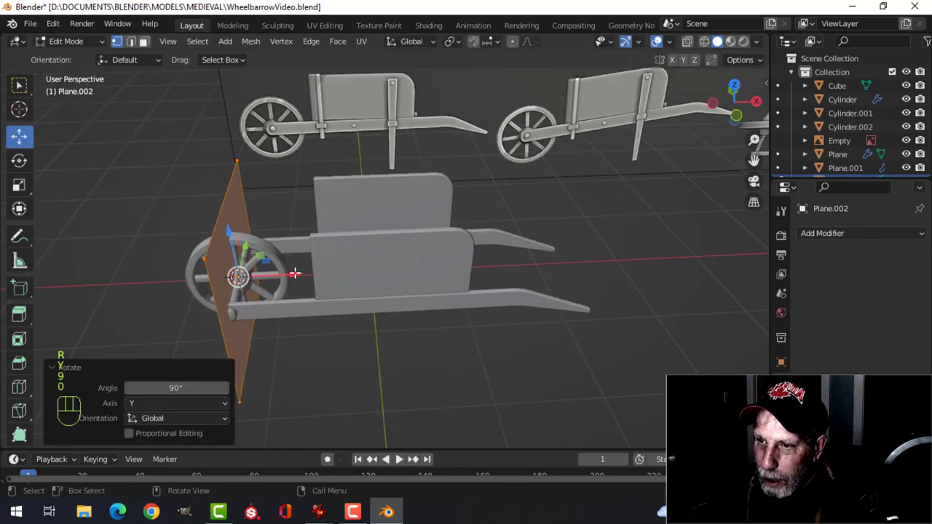
# - Move the front board plane about 0.926 m along X to the wheel-side end of the side panels
pyautogui.press('g')
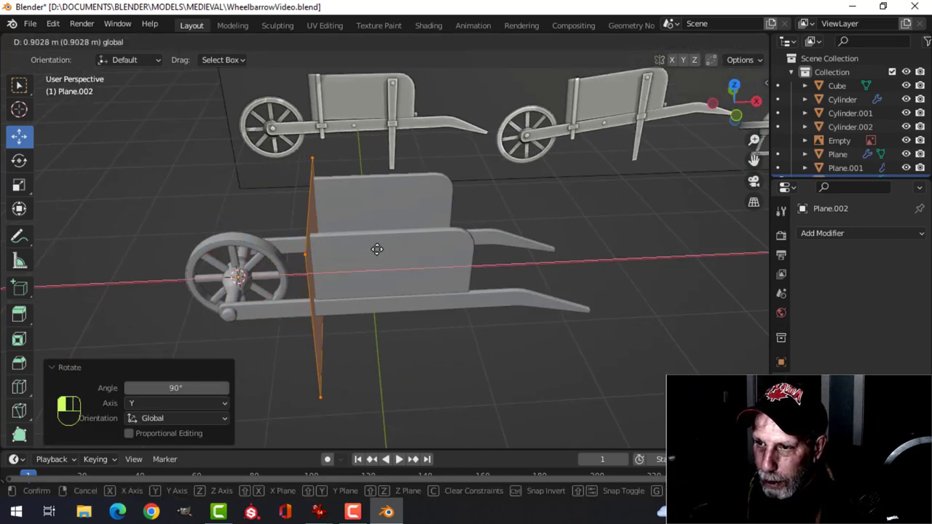
pyautogui.click(379, 251)
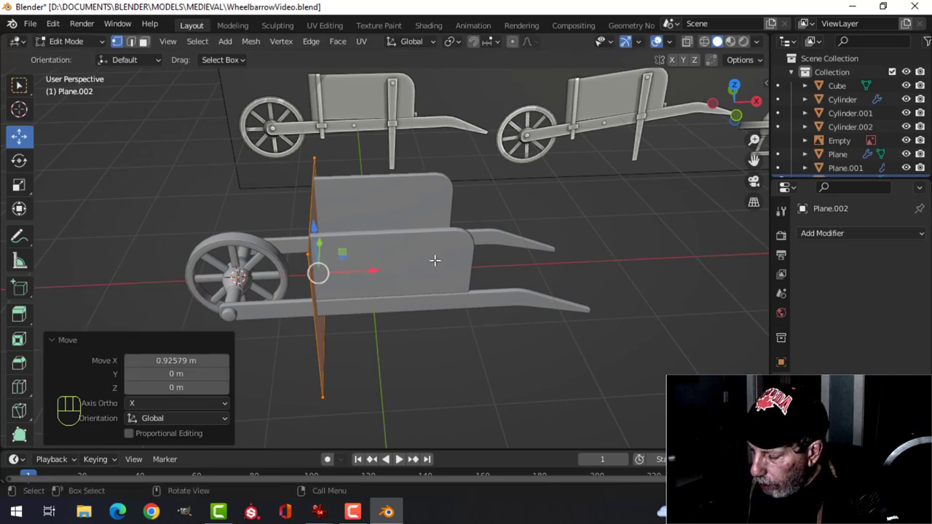
pyautogui.press('KP_3')
pyautogui.scroll(4, 562, 266)
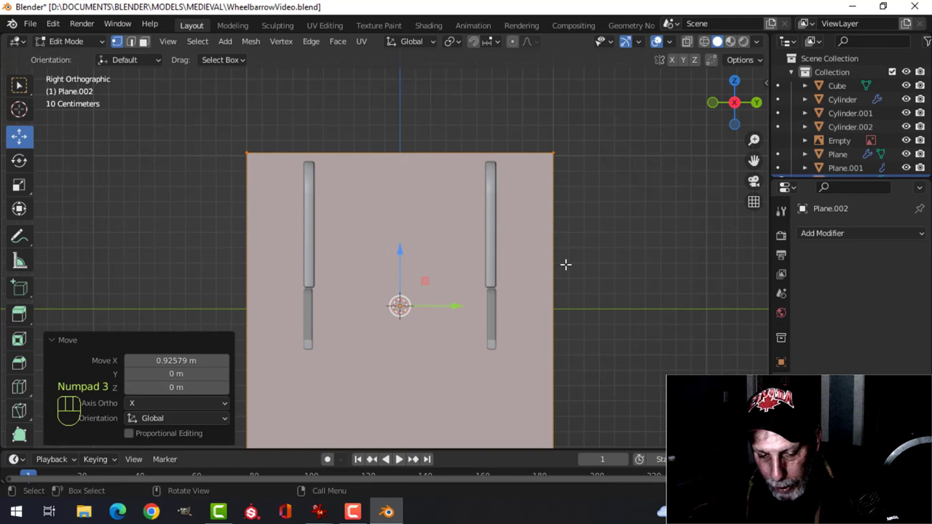
# - Scale the front board plane to about 0.628 along Y to span the outer faces of the side panels
pyautogui.press('s')
pyautogui.press('y')
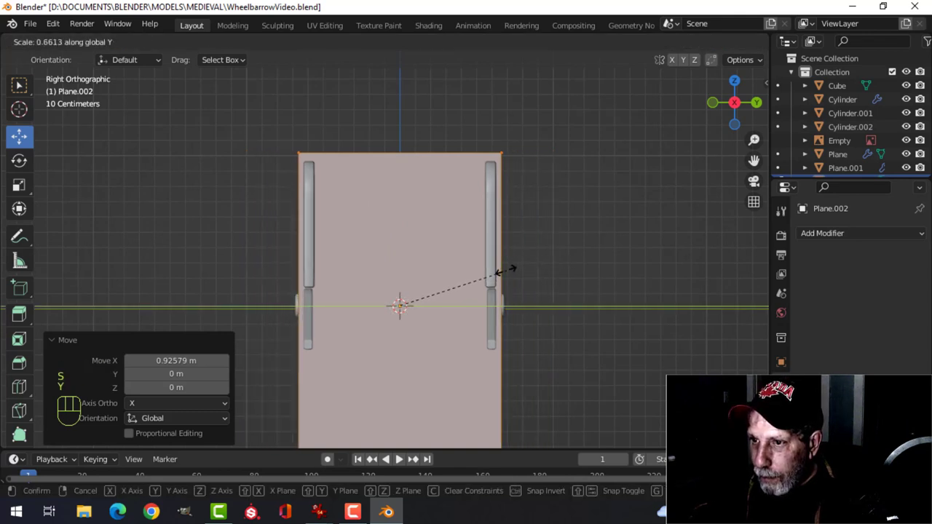
pyautogui.click(501, 271)
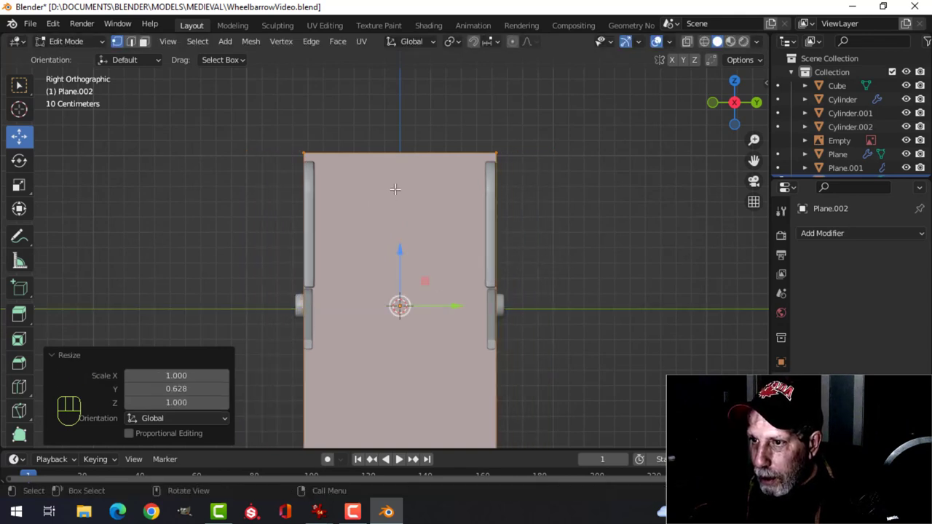
# - Lower the front board's top edge about 0.049 m and raise its bottom edge to match the side panels' height
pyautogui.click(305, 151)
pyautogui.keyDown('shift'); pyautogui.click(496, 154); pyautogui.keyUp('shift')
pyautogui.moveTo(399, 97); pyautogui.dragTo(401, 106)
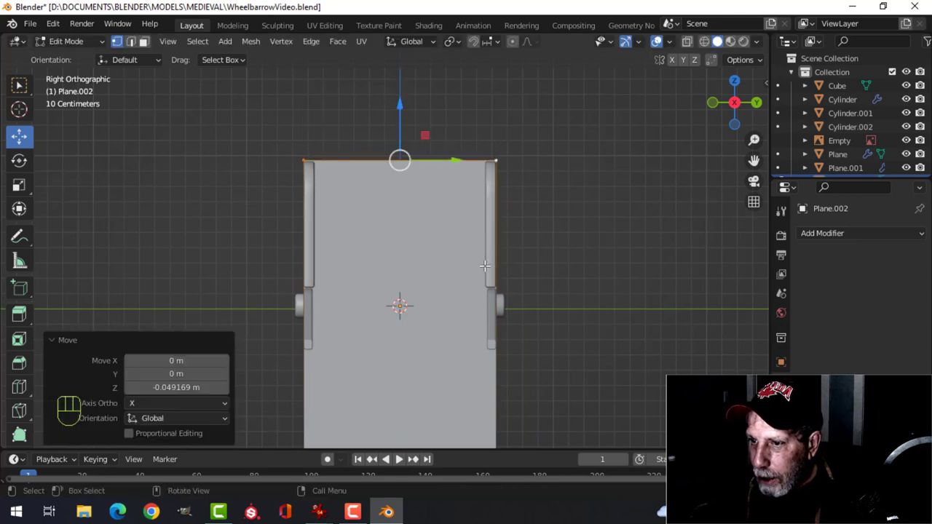
pyautogui.keyDown('shift'); pyautogui.moveTo(485, 266); pyautogui.dragTo(440, 143, button='middle'); pyautogui.keyUp('shift')
pyautogui.click(246, 329)
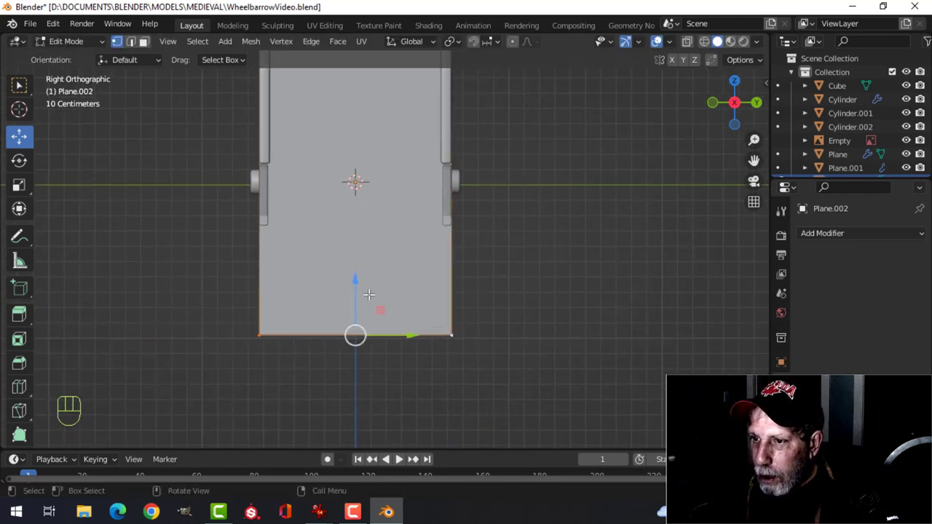
pyautogui.moveTo(351, 278); pyautogui.dragTo(371, 109)
pyautogui.moveTo(371, 108); pyautogui.dragTo(398, 281, button='middle')
pyautogui.scroll(-2, 398, 279)
pyautogui.scroll(3, 397, 278)
# - Shift the whole front board slightly along X against the side panel ends, extrude it toward the wheel for thickness, and leave Edit Mode
pyautogui.press('a')
pyautogui.moveTo(351, 245); pyautogui.dragTo(347, 243)
pyautogui.keyDown('shift'); pyautogui.moveTo(393, 269); pyautogui.dragTo(457, 242, button='middle'); pyautogui.keyUp('shift')
pyautogui.moveTo(458, 242)
pyautogui.mouseDown(button='middle')
pyautogui.moveTo(429, 252)
pyautogui.moveTo(441, 241)
pyautogui.mouseUp(button='middle')
pyautogui.press('e')
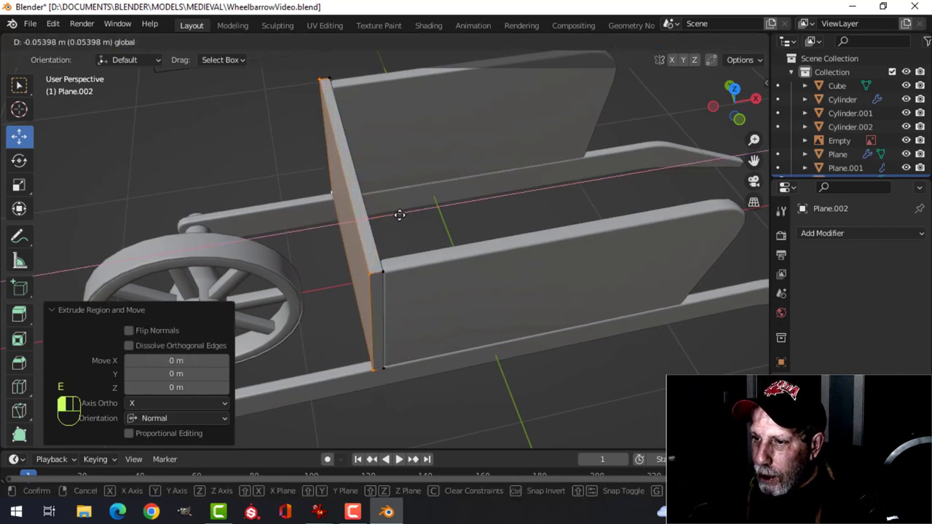
pyautogui.click(396, 253)
pyautogui.hotkey('alt', 'a')
pyautogui.scroll(-2, 430, 284)
pyautogui.press('Tab')
pyautogui.hotkey('alt', 'a')
pyautogui.scroll(-3, 510, 279)
pyautogui.moveTo(510, 279); pyautogui.dragTo(459, 268, button='middle')
pyautogui.scroll(4, 504, 226)
# - Turn off the side panel's Mirror modifier in the viewport and copy the side panel's modifiers to the front board
pyautogui.click(504, 231)
pyautogui.scroll(-3, 565, 245)
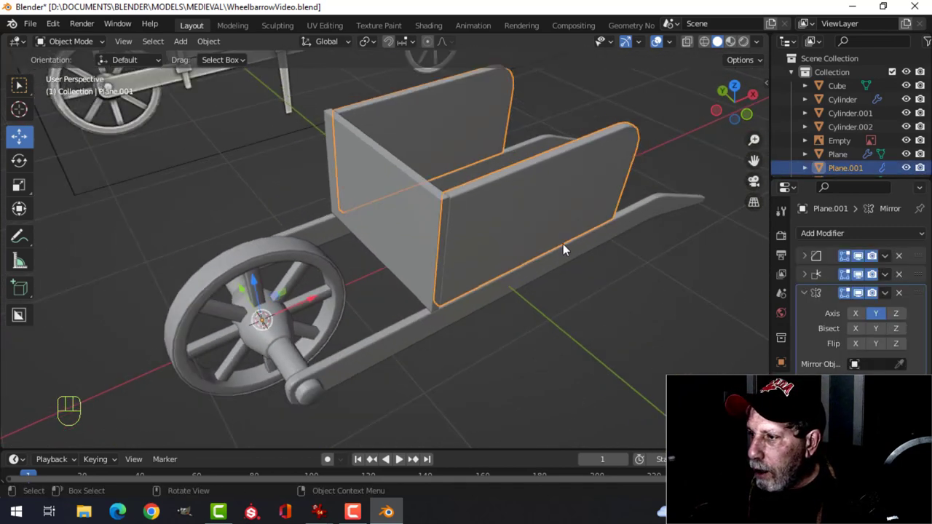
pyautogui.keyDown('shift'); pyautogui.moveTo(609, 262); pyautogui.dragTo(535, 267, button='middle'); pyautogui.keyUp('shift')
pyautogui.scroll(2, 535, 267)
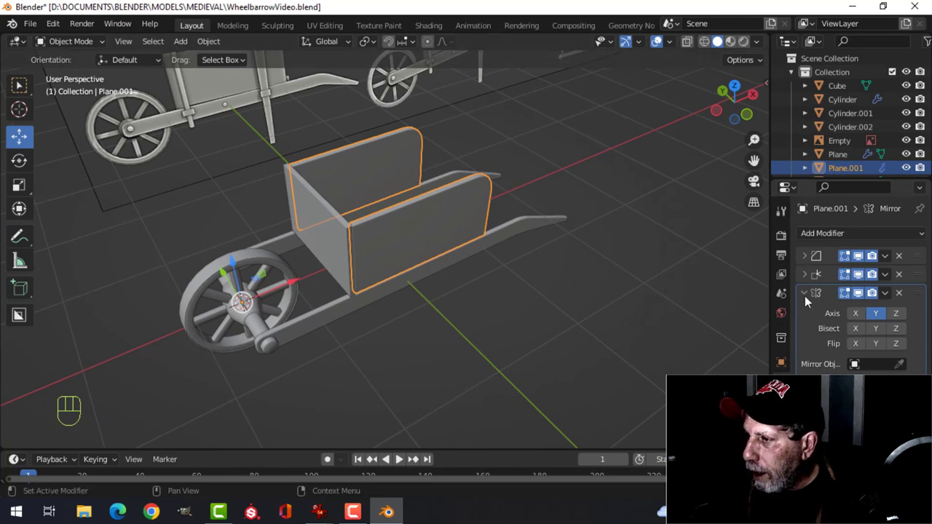
pyautogui.click(858, 292)
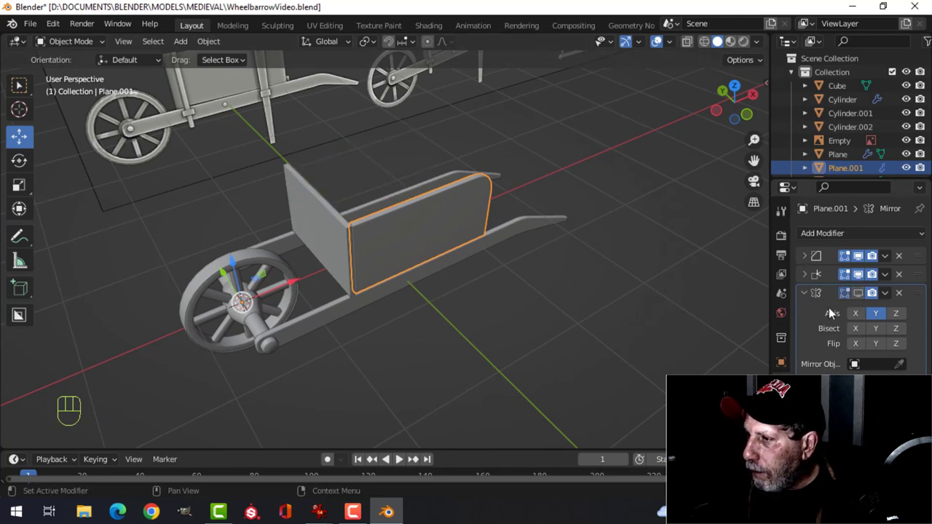
pyautogui.click(335, 237)
pyautogui.keyDown('shift'); pyautogui.click(389, 241); pyautogui.keyUp('shift')
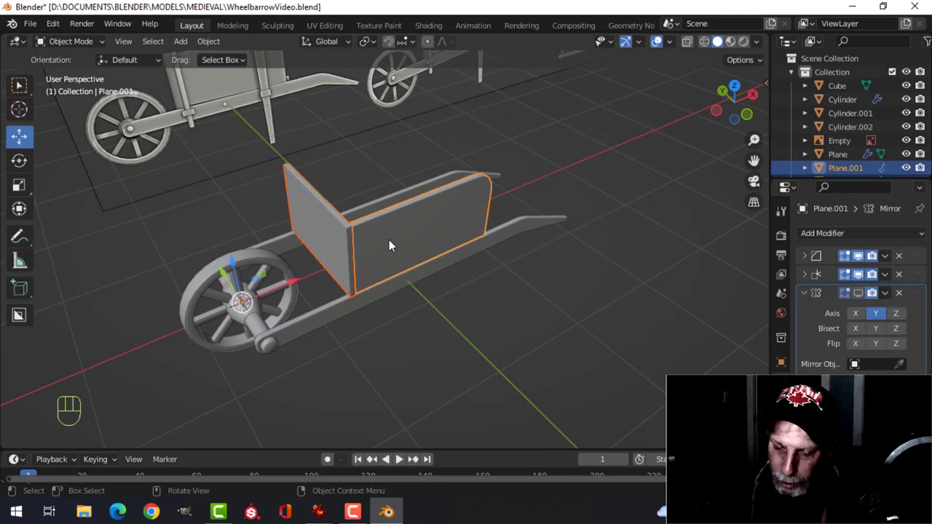
pyautogui.hotkey('ctrl', 'l')
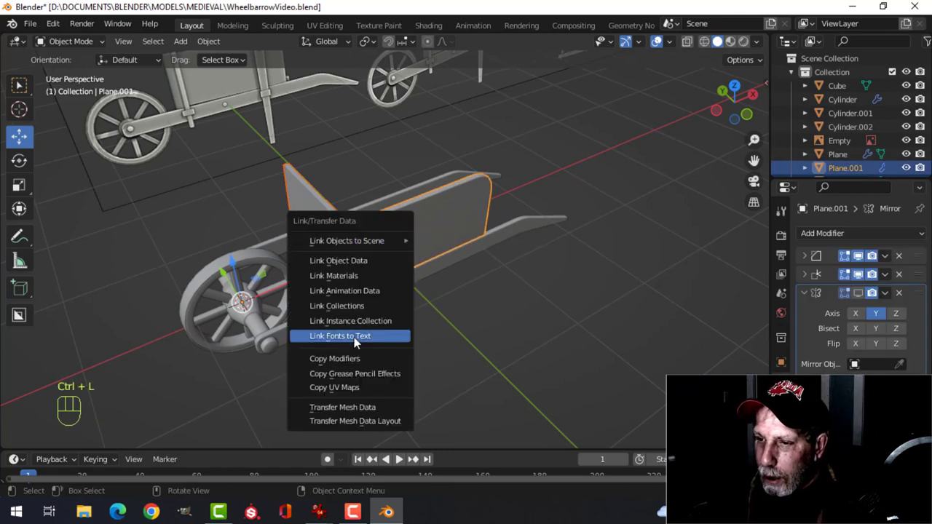
pyautogui.click(356, 359)
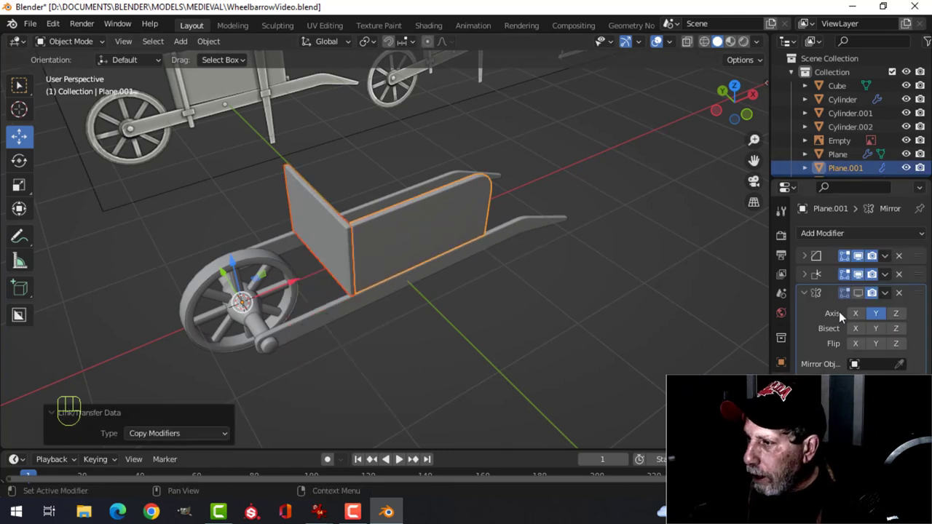
# - Remove the Mirror modifier from the front board and turn the side panel's Mirror back on in the viewport
pyautogui.click(337, 228)
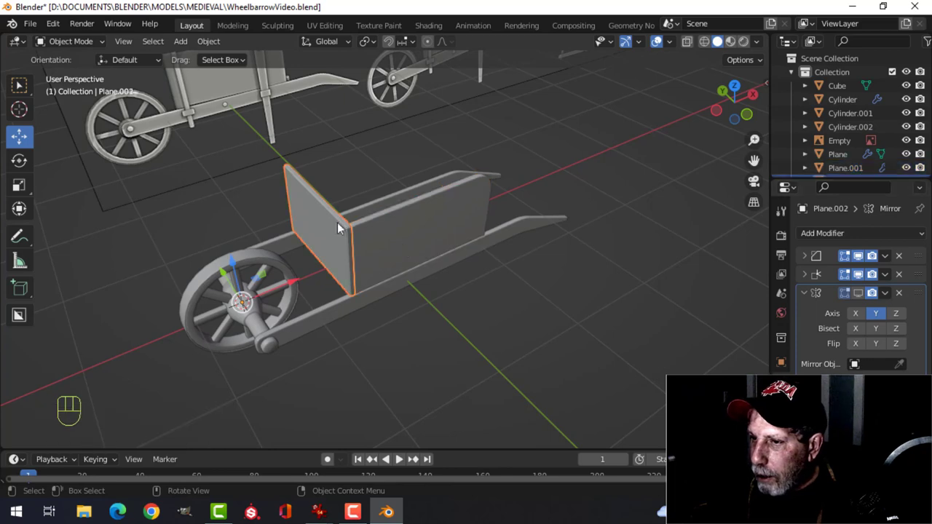
pyautogui.click(897, 293)
pyautogui.scroll(4, 326, 256)
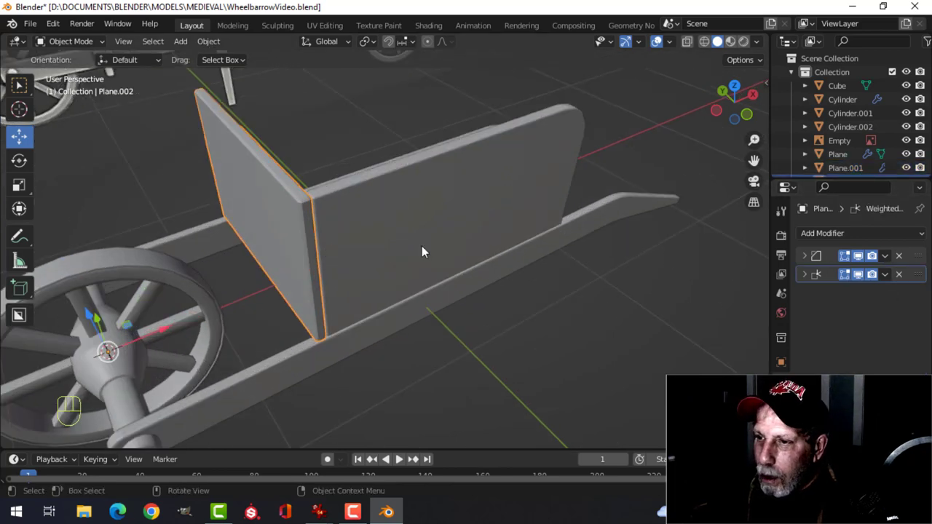
pyautogui.click(356, 224)
pyautogui.click(857, 291)
pyautogui.hotkey('alt', 'a')
# - Examine the open box and compare it with the plank floor in the reference image's top view
pyautogui.moveTo(450, 238); pyautogui.dragTo(363, 243, button='middle')
pyautogui.scroll(-4, 342, 211)
pyautogui.scroll(2, 335, 233)
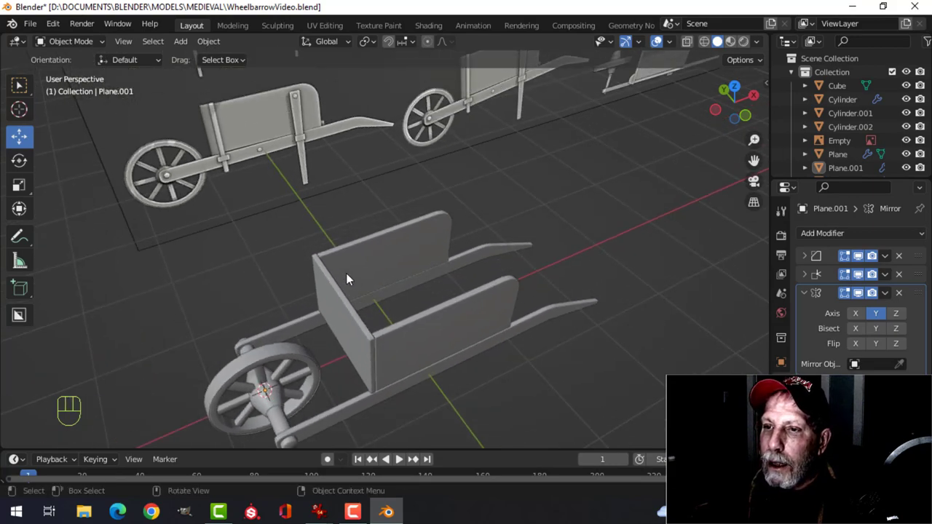
pyautogui.scroll(-1, 344, 273)
pyautogui.moveTo(342, 272); pyautogui.dragTo(407, 267, button='middle')
pyautogui.moveTo(331, 273); pyautogui.dragTo(283, 277, button='middle')
pyautogui.scroll(2, 432, 272)
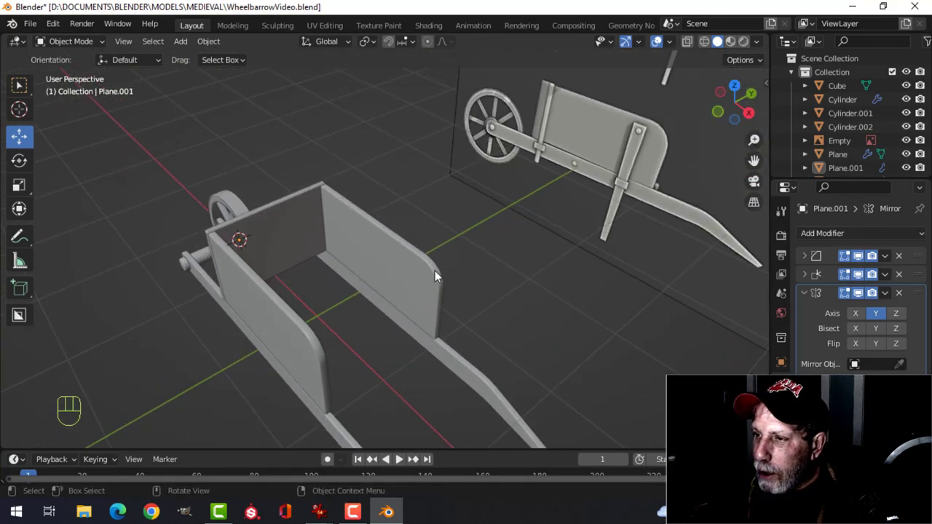
pyautogui.scroll(-3, 433, 273)
pyautogui.keyDown('shift'); pyautogui.moveTo(577, 181); pyautogui.dragTo(346, 306, button='middle'); pyautogui.keyUp('shift')
pyautogui.keyDown('shift'); pyautogui.moveTo(516, 367); pyautogui.dragTo(455, 277, button='middle'); pyautogui.keyUp('shift')
pyautogui.scroll(3, 490, 296)
pyautogui.scroll(-4, 490, 296)
pyautogui.keyDown('shift'); pyautogui.moveTo(495, 330); pyautogui.dragTo(468, 235, button='middle'); pyautogui.keyUp('shift')
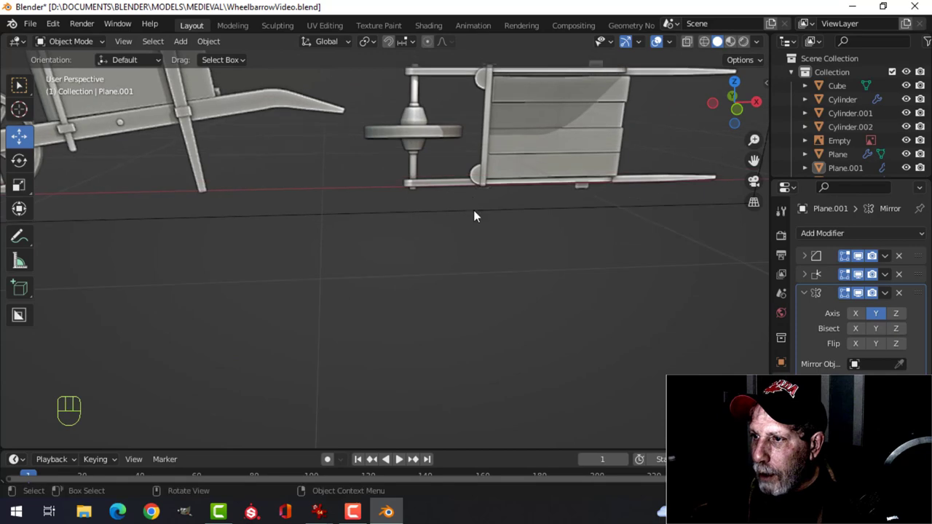
pyautogui.scroll(-4, 391, 238)
pyautogui.keyDown('shift'); pyautogui.moveTo(358, 256); pyautogui.dragTo(458, 238, button='middle'); pyautogui.keyUp('shift')
pyautogui.scroll(-4, 458, 238)
pyautogui.moveTo(298, 297); pyautogui.dragTo(407, 332, button='middle')
pyautogui.scroll(6, 477, 322)
pyautogui.keyDown('shift'); pyautogui.moveTo(477, 322); pyautogui.dragTo(368, 256, button='middle'); pyautogui.keyUp('shift')
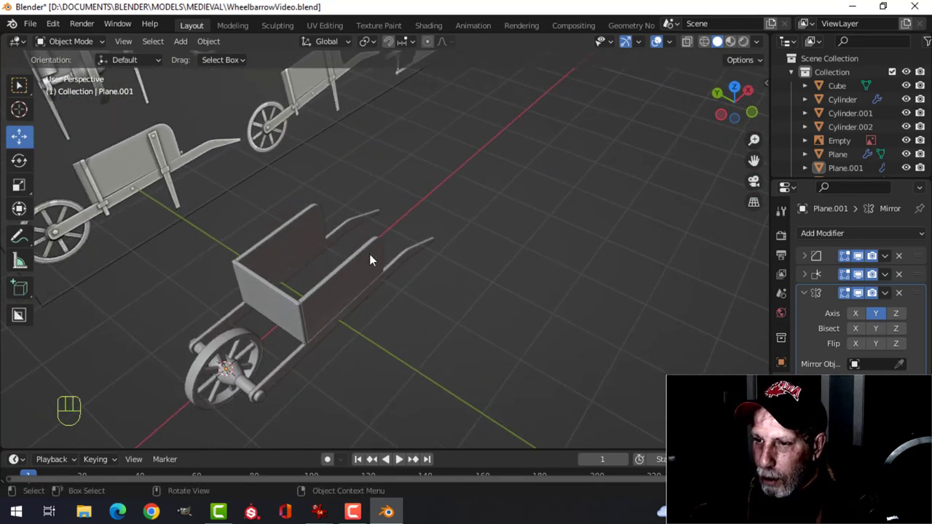
# - Add a plane for the box floor in top view, scale it down in Edit Mode, and move it along X between the side panels
pyautogui.press('KP_7')
pyautogui.scroll(3, 197, 312)
pyautogui.keyDown('shift'); pyautogui.moveTo(197, 312); pyautogui.dragTo(348, 232, button='middle'); pyautogui.keyUp('shift')
pyautogui.scroll(4, 353, 229)
pyautogui.keyDown('shift'); pyautogui.moveTo(291, 270); pyautogui.dragTo(401, 260, button='middle'); pyautogui.keyUp('shift')
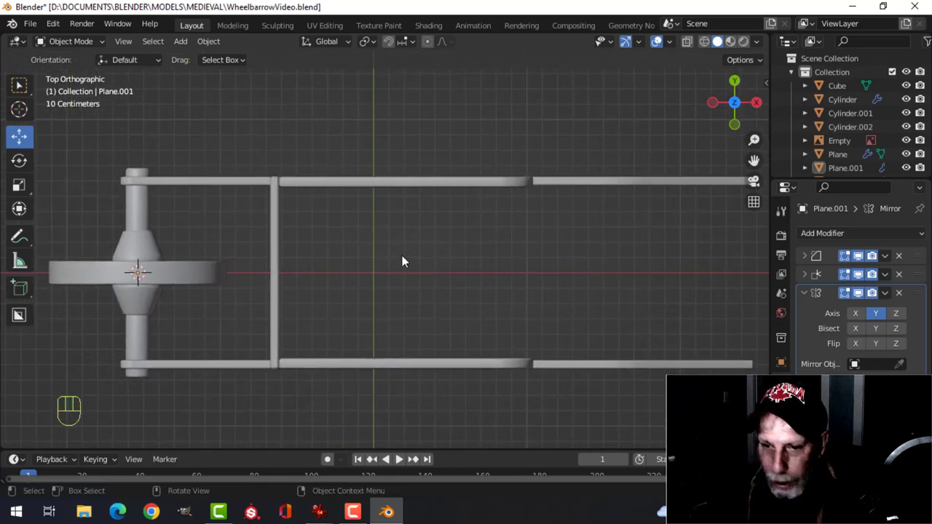
pyautogui.hotkey('shift', 'a')
pyautogui.moveTo(371, 217)
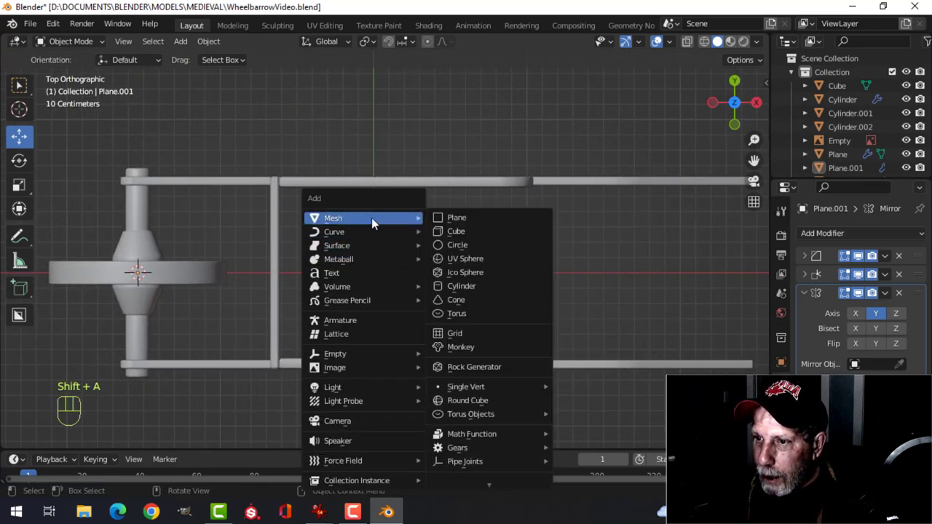
pyautogui.click(448, 219)
pyautogui.scroll(-3, 375, 269)
pyautogui.press('Tab')
pyautogui.press('s')
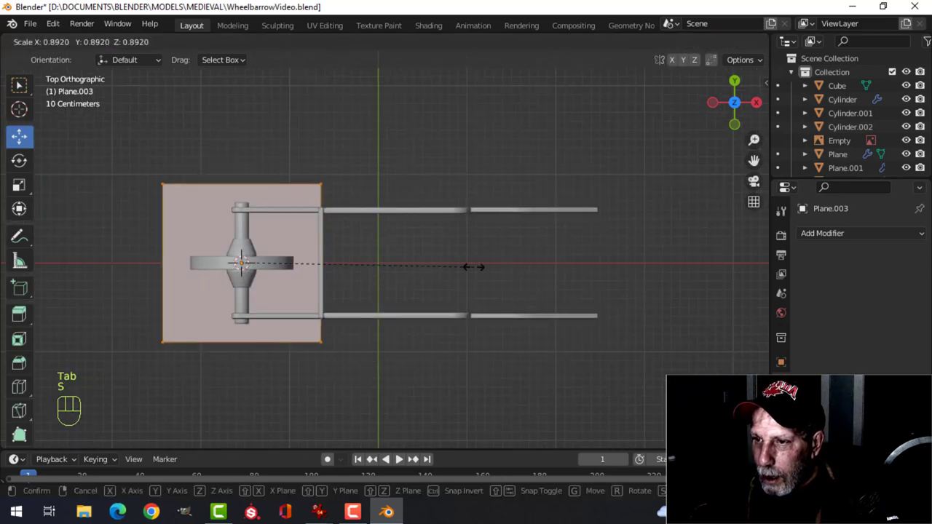
pyautogui.click(323, 277)
pyautogui.moveTo(323, 277); pyautogui.dragTo(430, 281)
# - Raise the floor plane about 0.138 m along Z and scale it along Y to fit between the side panels
pyautogui.moveTo(401, 322); pyautogui.dragTo(359, 220, button='middle')
pyautogui.press('KP_Decimal')
pyautogui.scroll(-2, 406, 233)
pyautogui.moveTo(381, 200); pyautogui.dragTo(383, 176)
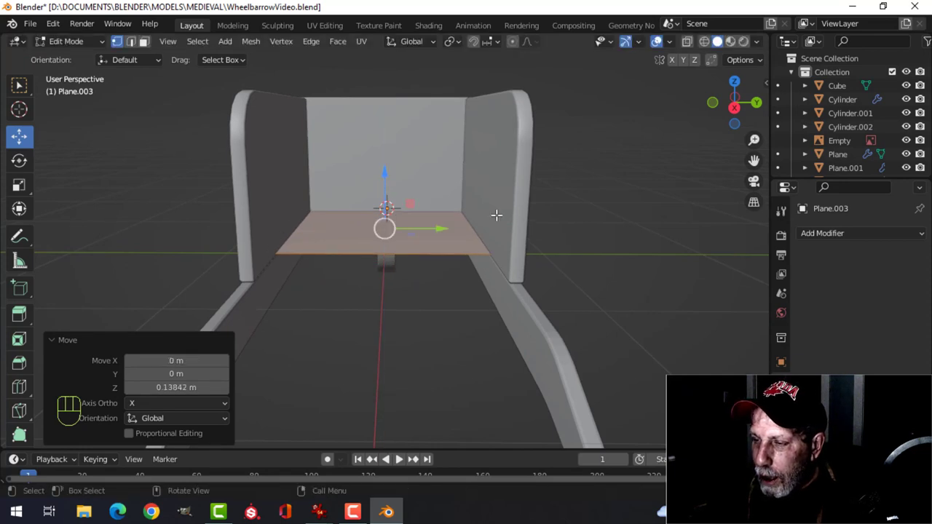
pyautogui.press('s')
pyautogui.press('y')
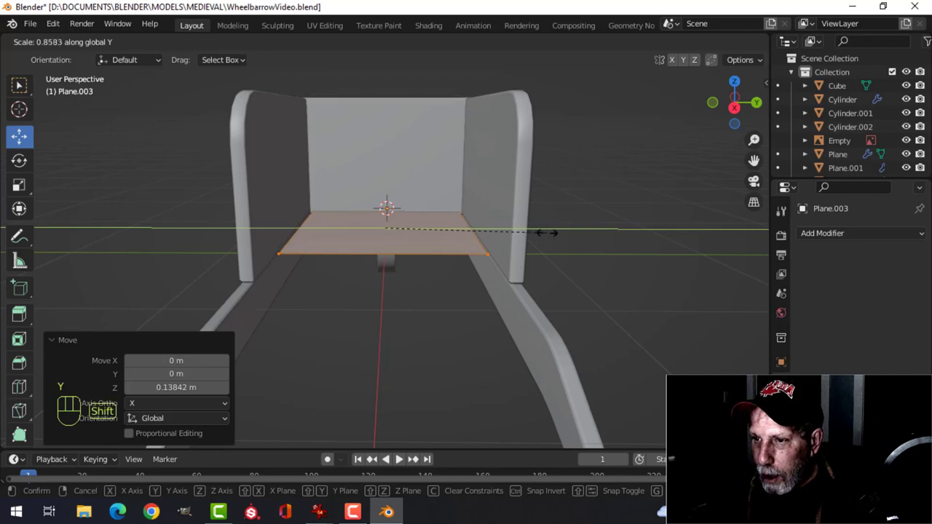
pyautogui.click(575, 234)
# - Adjust the floor plane along X and extend its open-end edge to reach the ends of the side panels
pyautogui.moveTo(488, 232); pyautogui.dragTo(398, 259, button='middle')
pyautogui.moveTo(411, 275)
pyautogui.mouseDown()
pyautogui.moveTo(420, 289)
pyautogui.moveTo(418, 281)
pyautogui.mouseUp()
pyautogui.hotkey('alt', 'a')
pyautogui.moveTo(568, 333); pyautogui.dragTo(361, 309, button='middle')
pyautogui.keyDown('shift'); pyautogui.click(373, 296); pyautogui.keyUp('shift')
pyautogui.moveTo(390, 281); pyautogui.dragTo(508, 292, button='middle')
pyautogui.moveTo(507, 292); pyautogui.dragTo(553, 314)
pyautogui.moveTo(524, 292); pyautogui.dragTo(388, 308, button='middle')
# - Add three evenly spaced lengthwise loop cuts that divide the floor into four planks
pyautogui.hotkey('alt', 'a')
pyautogui.hotkey('ctrl', 'r')
pyautogui.scroll(2, 388, 304)
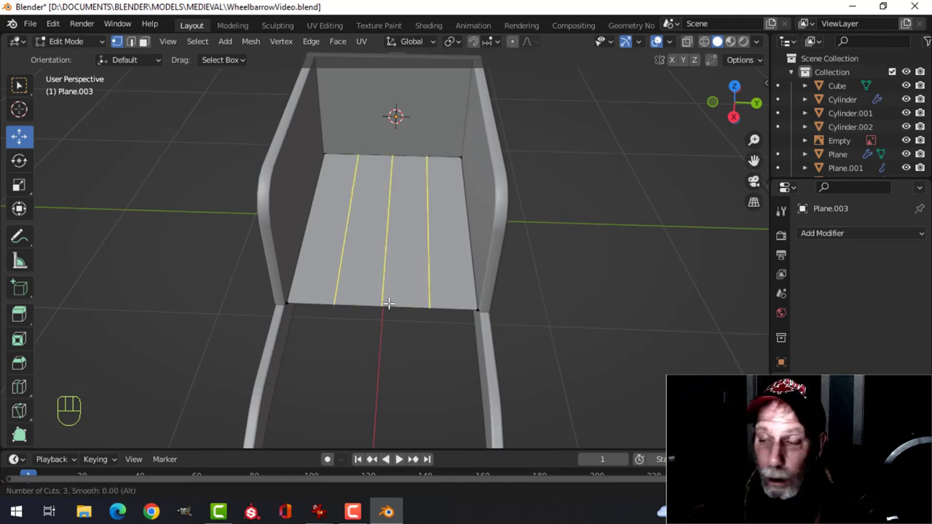
pyautogui.click(387, 303)
pyautogui.rightClick(387, 306)
pyautogui.moveTo(437, 286); pyautogui.dragTo(422, 281, button='middle')
pyautogui.hotkey('alt', 'a')
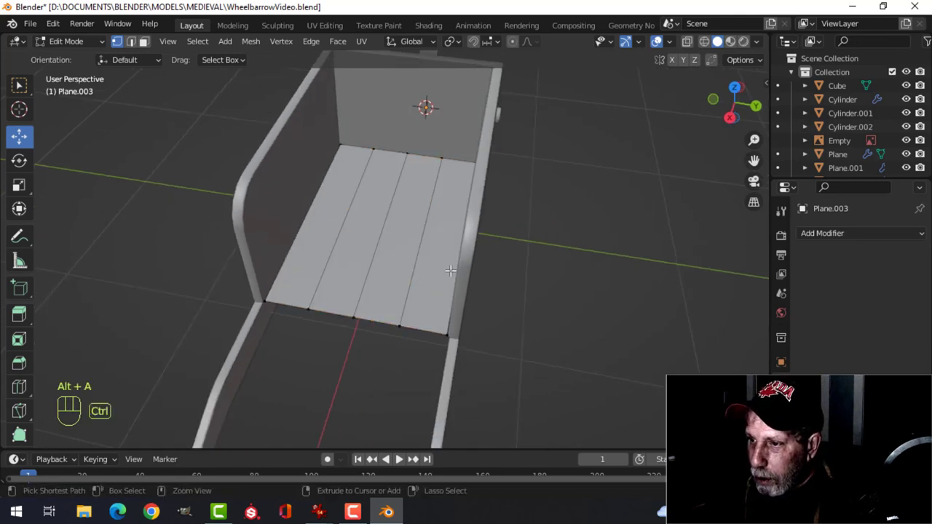
# - Add three evenly spaced loop cuts across the floor planks
pyautogui.hotkey('ctrl', 'r')
pyautogui.scroll(2, 450, 270)
pyautogui.click(450, 270)
pyautogui.rightClick(450, 271)
pyautogui.moveTo(451, 271); pyautogui.dragTo(382, 242, button='middle')
pyautogui.hotkey('alt', 'a')
# - Select the faces of the first and third floor planks and split them from the neighbouring planks
pyautogui.click(356, 157)
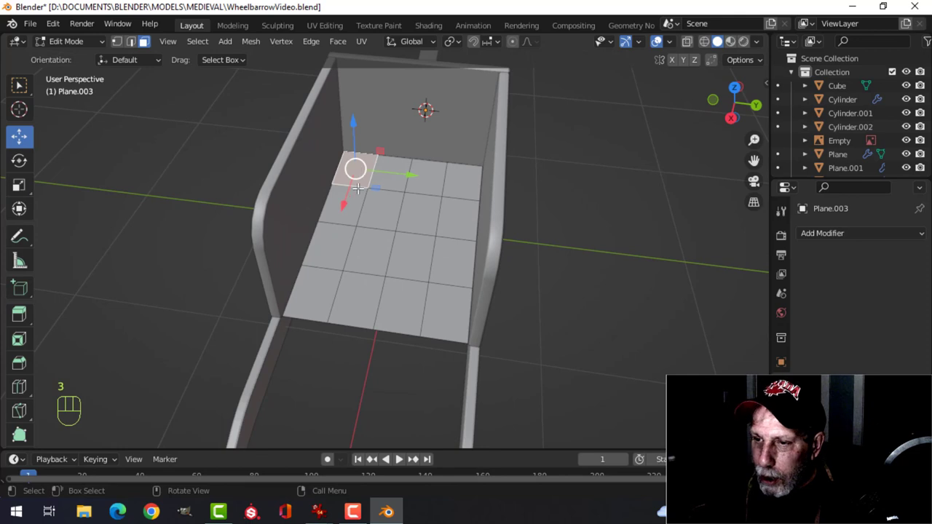
pyautogui.keyDown('ctrl'); pyautogui.click(313, 291); pyautogui.keyUp('ctrl')
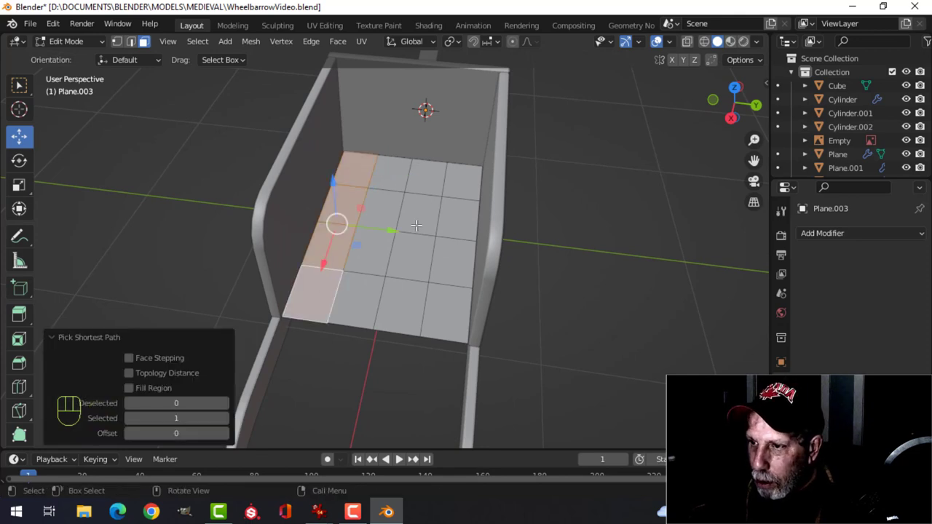
pyautogui.keyDown('shift'); pyautogui.click(429, 171); pyautogui.keyUp('shift')
pyautogui.keyDown('ctrl'); pyautogui.click(400, 306); pyautogui.keyUp('ctrl')
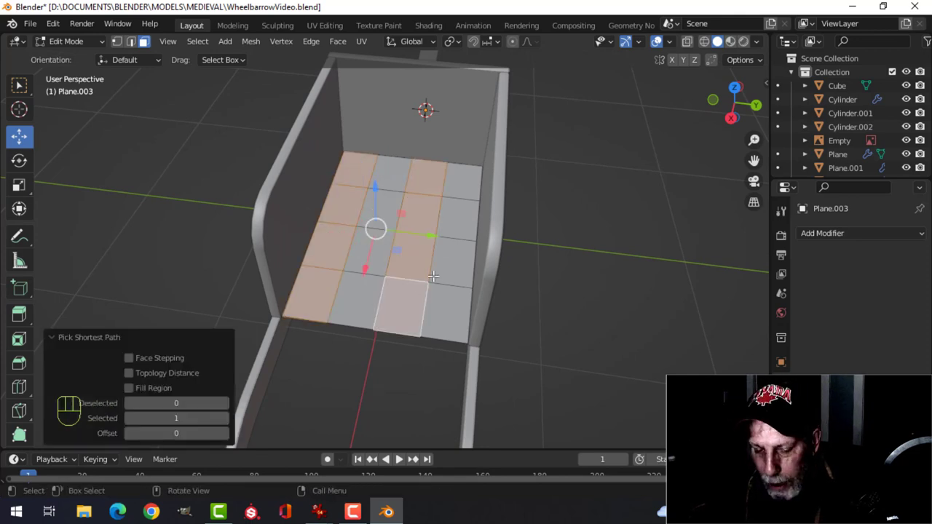
pyautogui.press('y')
pyautogui.press('g')
pyautogui.press('Escape')
# - Set the pivot point to Individual Origins and scale all floor planks to 0.982 along Y to open narrow gaps between them
pyautogui.press('a')
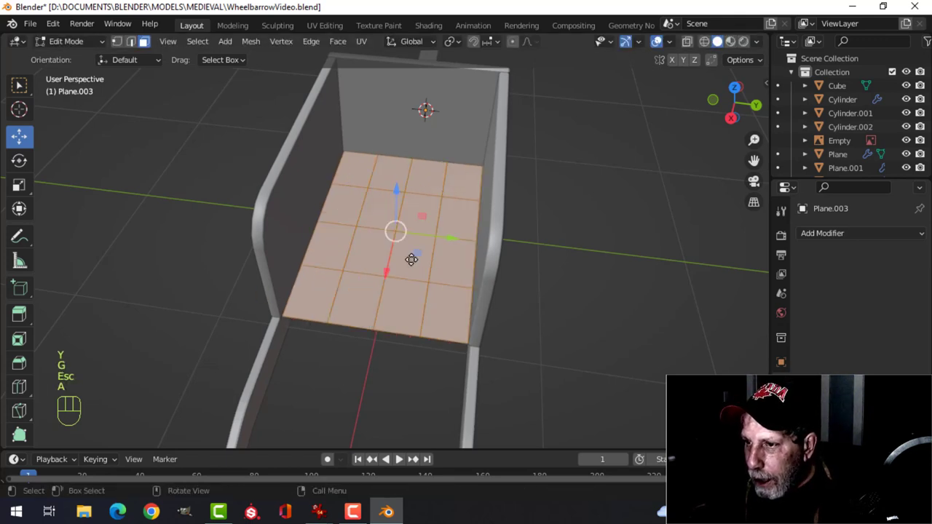
pyautogui.click(451, 42)
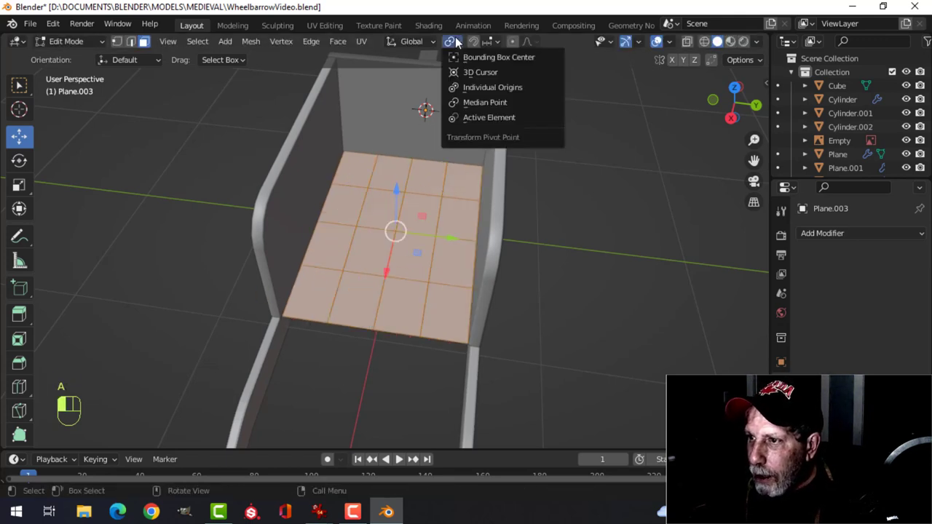
pyautogui.click(475, 88)
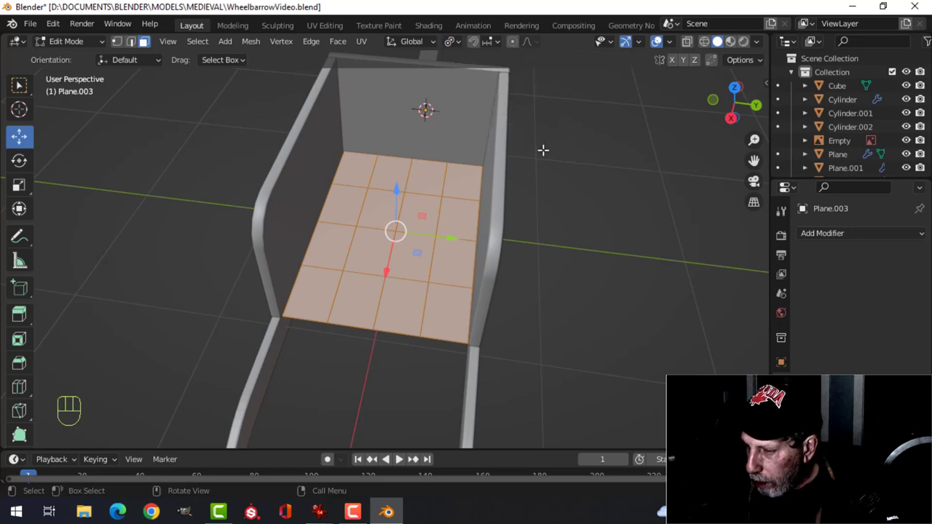
pyautogui.press('KP_7')
pyautogui.scroll(2, 542, 220)
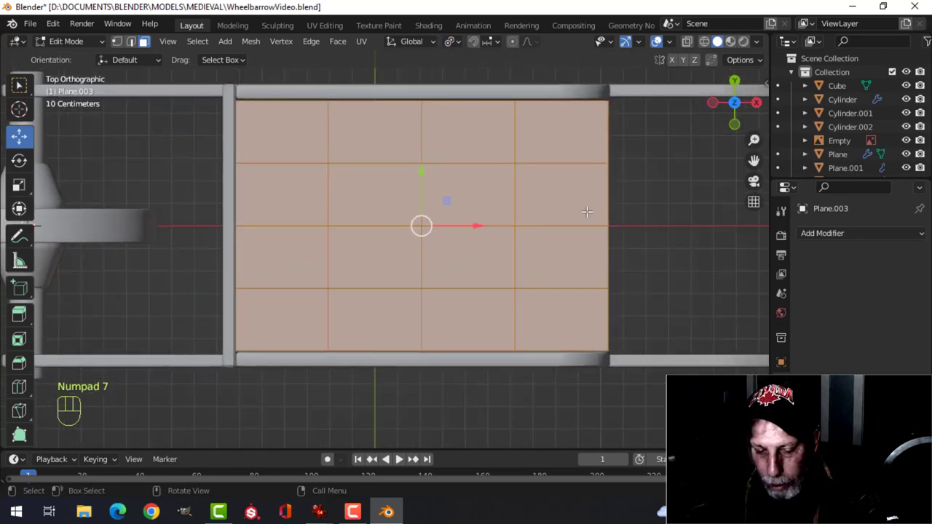
pyautogui.press('s')
pyautogui.press('y')
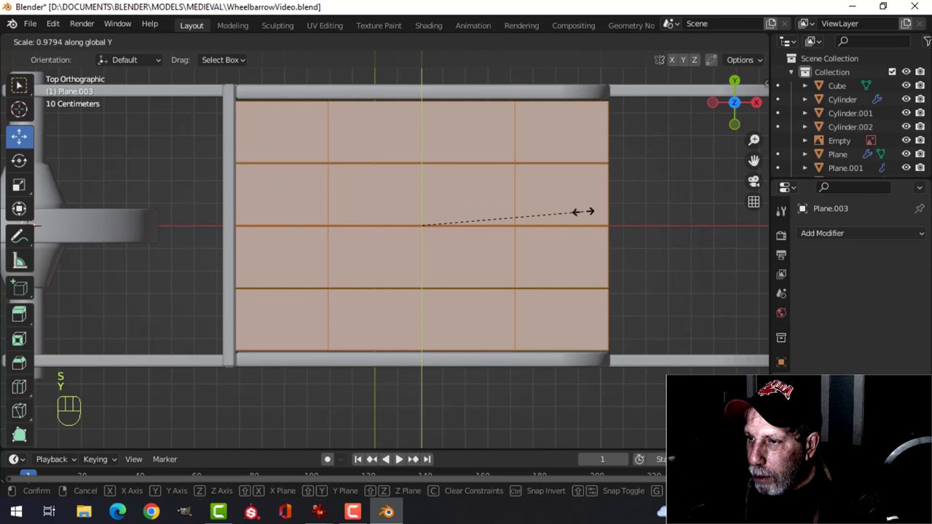
pyautogui.press('shift')
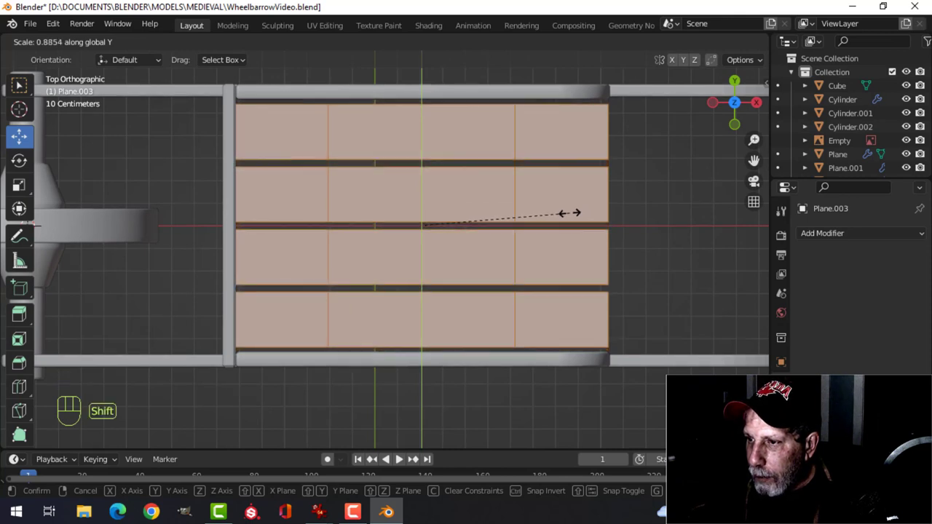
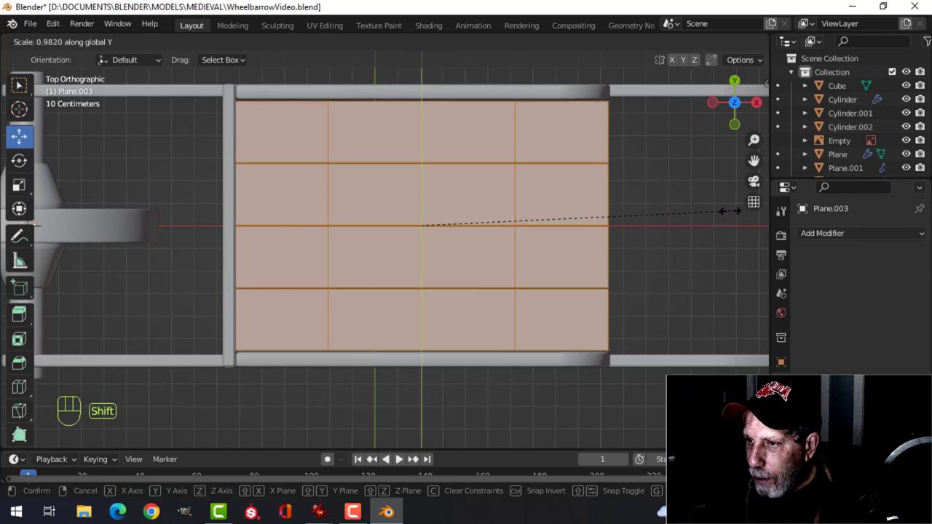
pyautogui.click(613, 218)
pyautogui.moveTo(613, 218); pyautogui.dragTo(427, 168, button='middle')
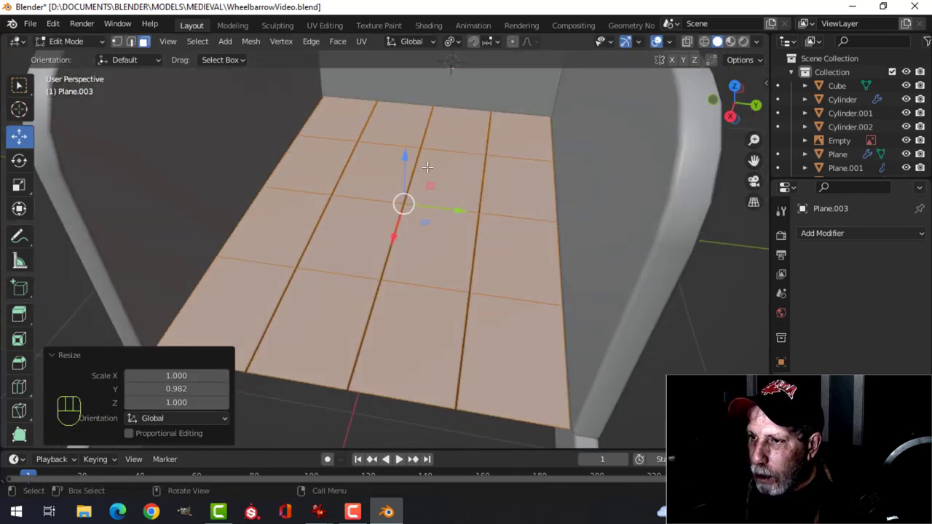
# - Change the pivot point from Individual Origins, switch to edge selection, and enable proportional editing with Random falloff
pyautogui.click(453, 42)
pyautogui.click(481, 104)
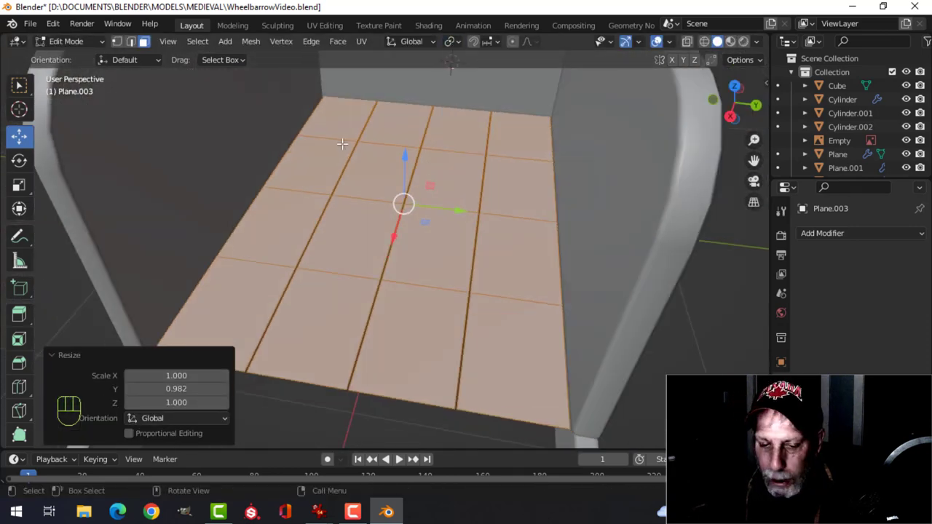
pyautogui.press('2')
pyautogui.hotkey('alt', 'a')
pyautogui.moveTo(326, 139); pyautogui.dragTo(512, 85, button='middle')
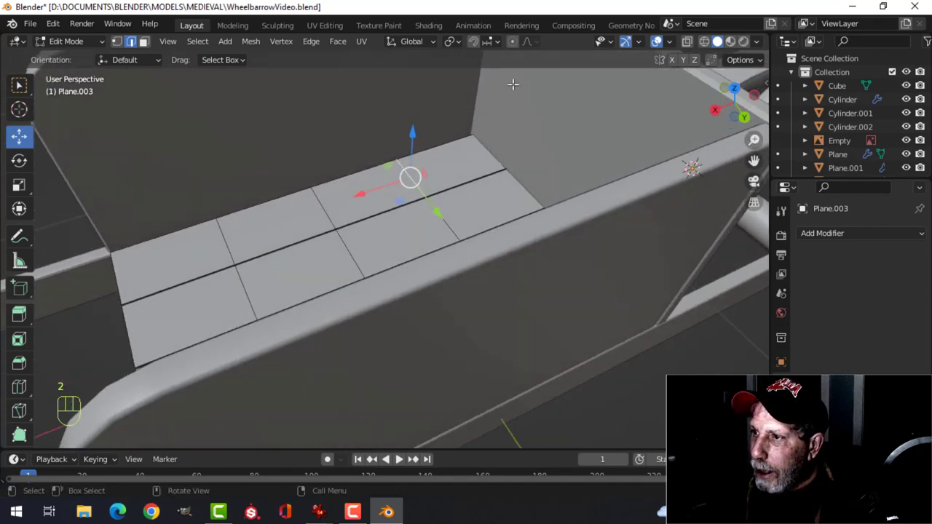
pyautogui.click(529, 42)
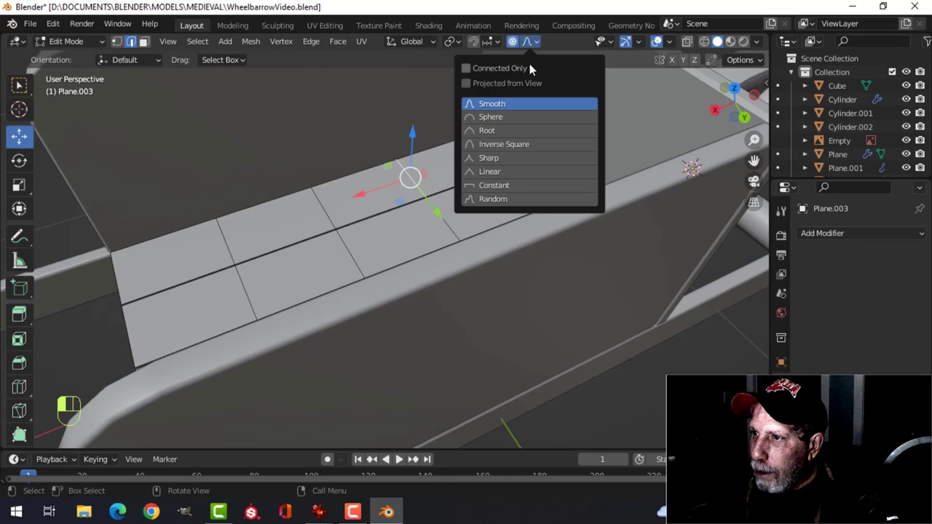
pyautogui.click(499, 199)
pyautogui.moveTo(499, 200); pyautogui.dragTo(472, 216, button='middle')
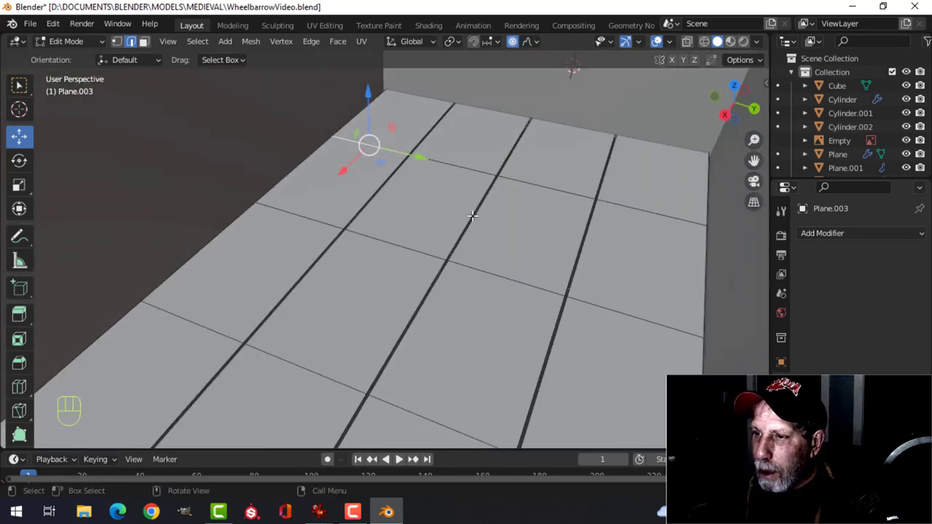
# - Isolate the plank floor in local view and reopen its mesh for editing
pyautogui.press('Tab')
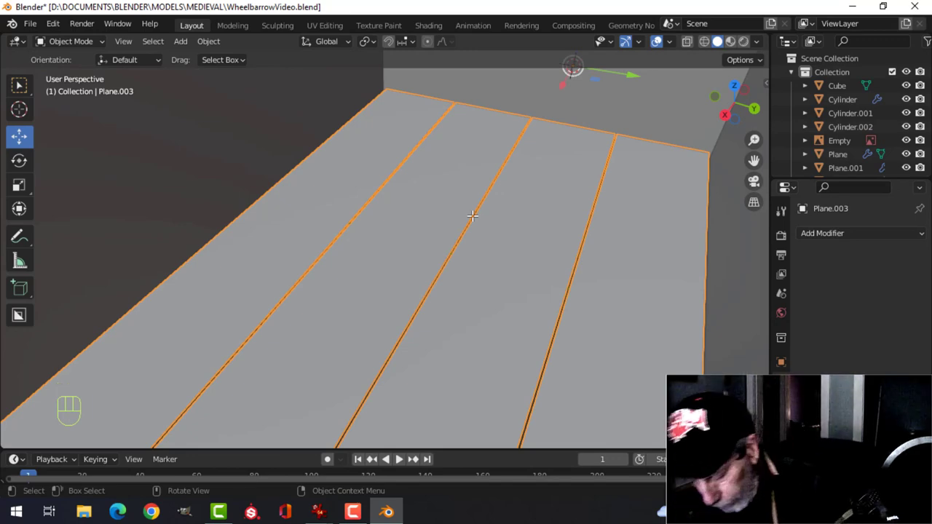
pyautogui.press('/')
pyautogui.press('Tab')
pyautogui.moveTo(436, 204); pyautogui.dragTo(474, 189, button='middle')
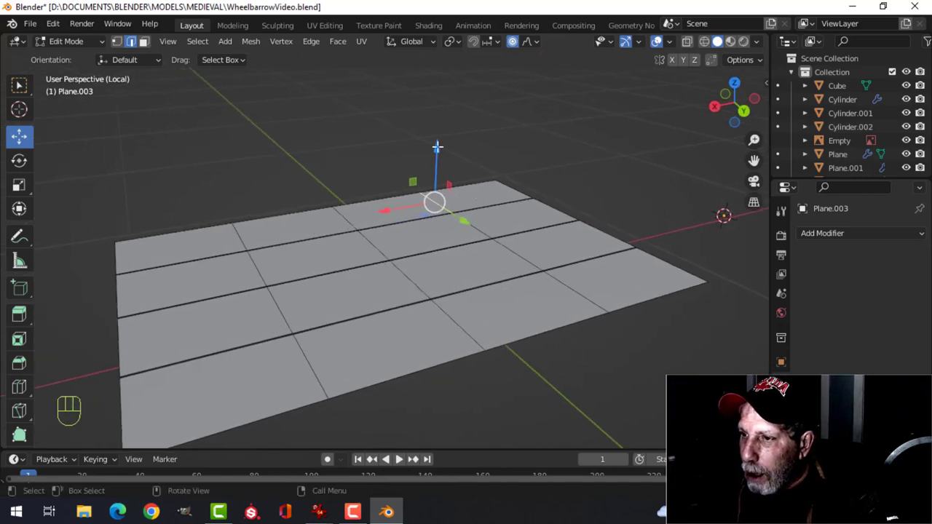
# - Nudge a cross edge on each of the four planks slightly up or down along Z, the last by about -0.006 m
pyautogui.moveTo(437, 147); pyautogui.dragTo(439, 141)
pyautogui.scroll(5, 439, 141)
pyautogui.scroll(2, 439, 141)
pyautogui.click(255, 262)
pyautogui.keyDown('shift'); pyautogui.moveTo(327, 210); pyautogui.dragTo(348, 186, button='middle'); pyautogui.keyUp('shift')
pyautogui.moveTo(272, 192); pyautogui.dragTo(272, 198)
pyautogui.click(429, 234)
pyautogui.moveTo(429, 212); pyautogui.dragTo(428, 211)
pyautogui.click(596, 251)
pyautogui.moveTo(598, 218); pyautogui.dragTo(595, 222)
pyautogui.scroll(-3, 497, 226)
pyautogui.moveTo(458, 218); pyautogui.dragTo(509, 226, button='middle')
pyautogui.keyDown('shift'); pyautogui.moveTo(487, 217); pyautogui.dragTo(517, 186, button='middle'); pyautogui.keyUp('shift')
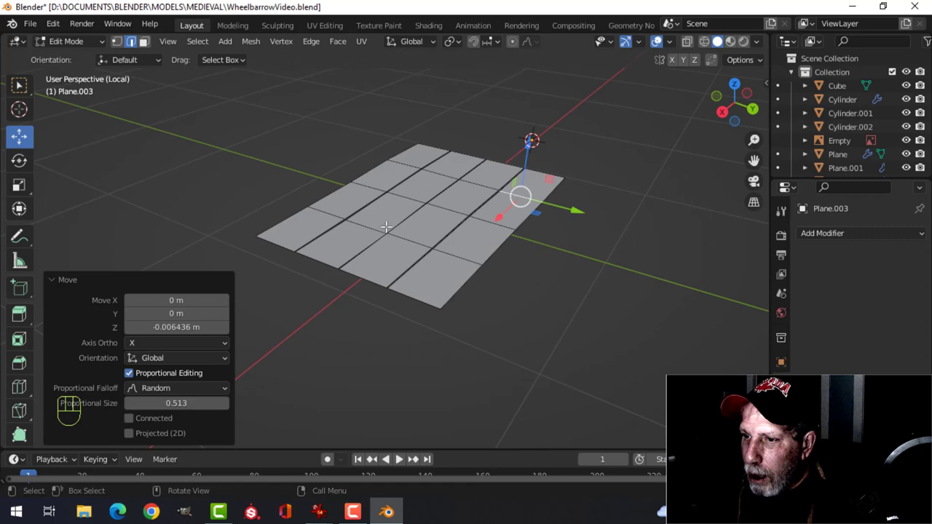
# - Without proportional editing, stagger the end edges of the first and third planks along X, moving the first by about -0.013 m
pyautogui.click(276, 244)
pyautogui.keyDown('shift'); pyautogui.moveTo(344, 255); pyautogui.dragTo(343, 284, button='middle'); pyautogui.keyUp('shift')
pyautogui.scroll(2, 324, 301)
pyautogui.moveTo(300, 284); pyautogui.dragTo(303, 282)
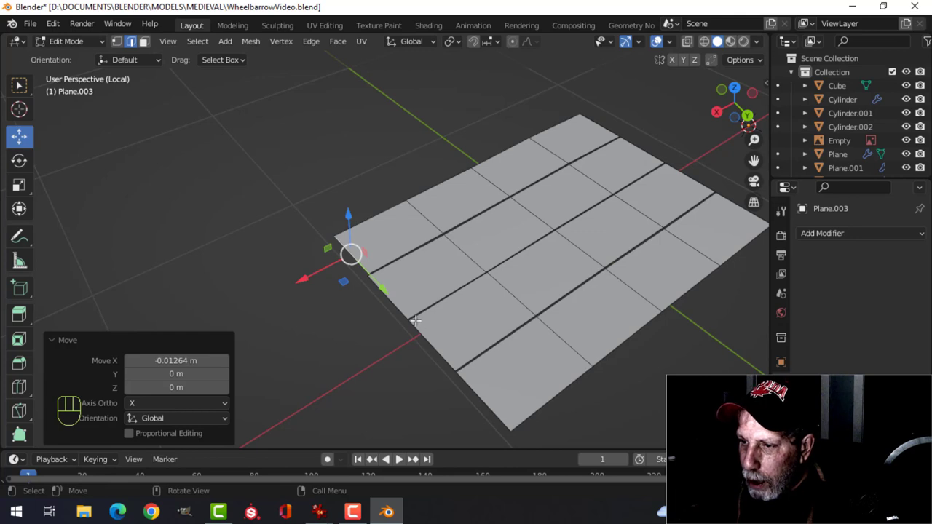
pyautogui.click(409, 318)
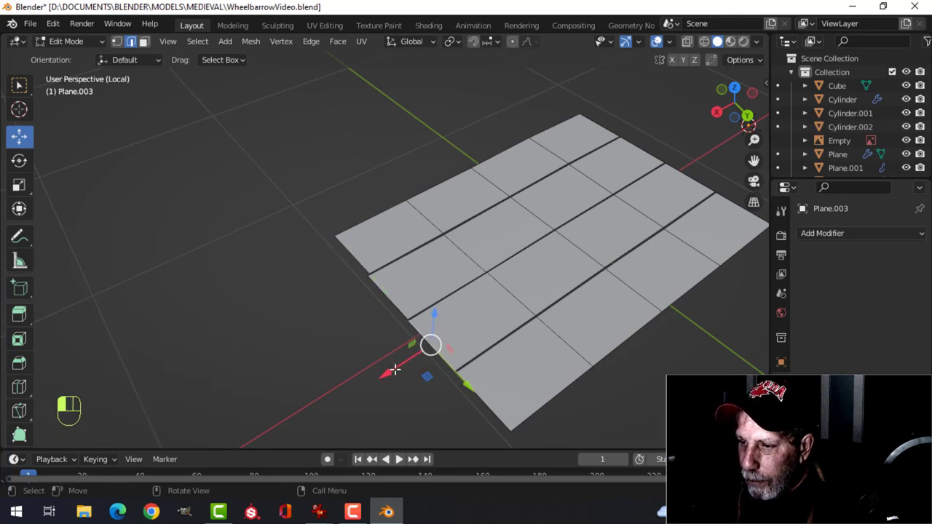
pyautogui.moveTo(394, 371); pyautogui.dragTo(395, 375)
pyautogui.scroll(-1, 630, 239)
pyautogui.hotkey('alt', 'a')
pyautogui.moveTo(412, 265); pyautogui.dragTo(503, 275, button='middle')
pyautogui.moveTo(373, 151); pyautogui.dragTo(468, 177, button='middle')
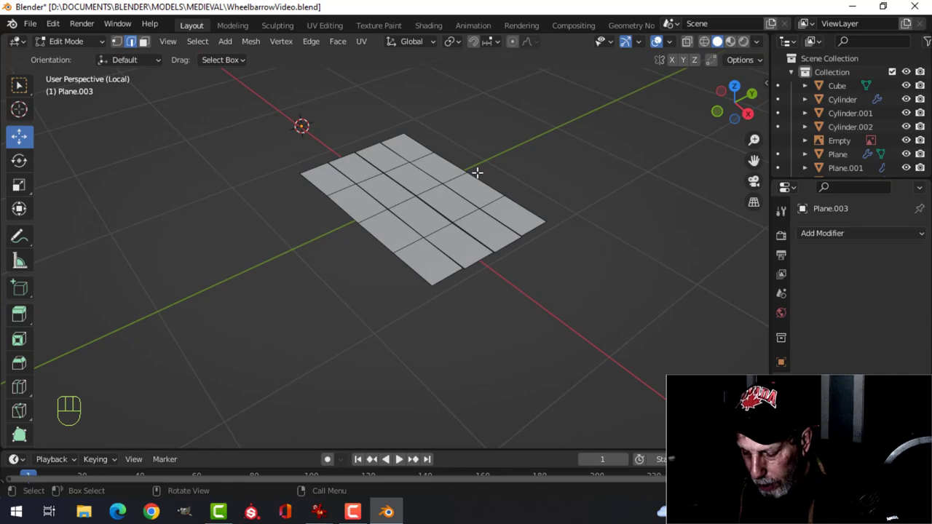
# - Return to Object Mode and exit local view to bring back the whole wheelbarrow with the floor selected
pyautogui.press('Tab')
pyautogui.press('KP_Divide')
pyautogui.moveTo(524, 195); pyautogui.dragTo(445, 190, button='middle')
pyautogui.hotkey('alt', 'a')
pyautogui.scroll(-3, 467, 235)
pyautogui.keyDown('shift'); pyautogui.click(497, 245); pyautogui.keyUp('shift')
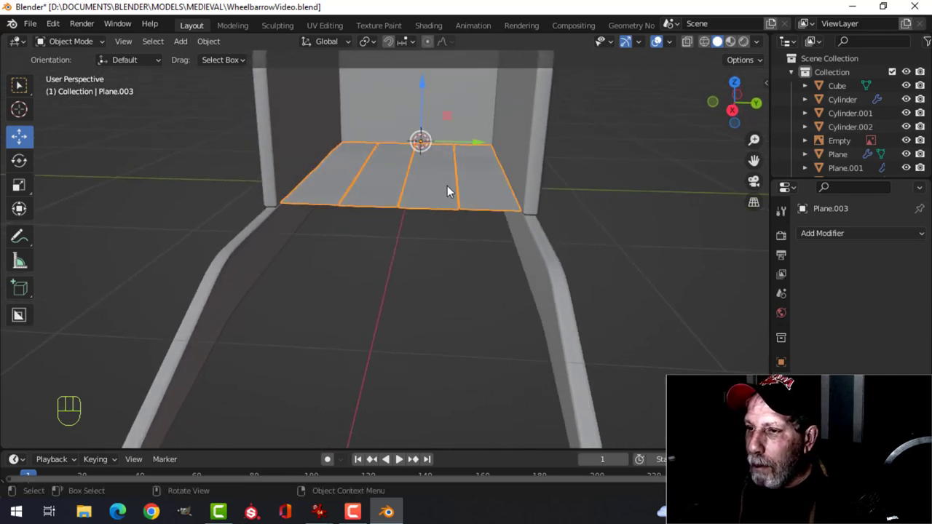
# - Add a Solidify modifier to the plank floor with a thickness of -0.062 m
pyautogui.moveTo(580, 270); pyautogui.dragTo(465, 222, button='middle')
pyautogui.click(826, 234)
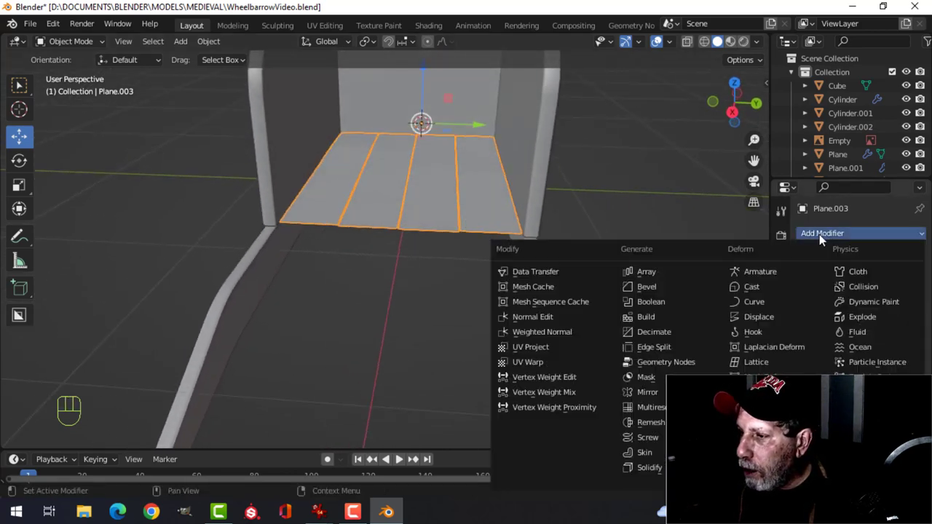
pyautogui.click(649, 467)
pyautogui.moveTo(575, 323); pyautogui.dragTo(568, 259, button='middle')
pyautogui.keyDown('shift'); pyautogui.moveTo(905, 298); pyautogui.dragTo(836, 298); pyautogui.keyUp('shift')
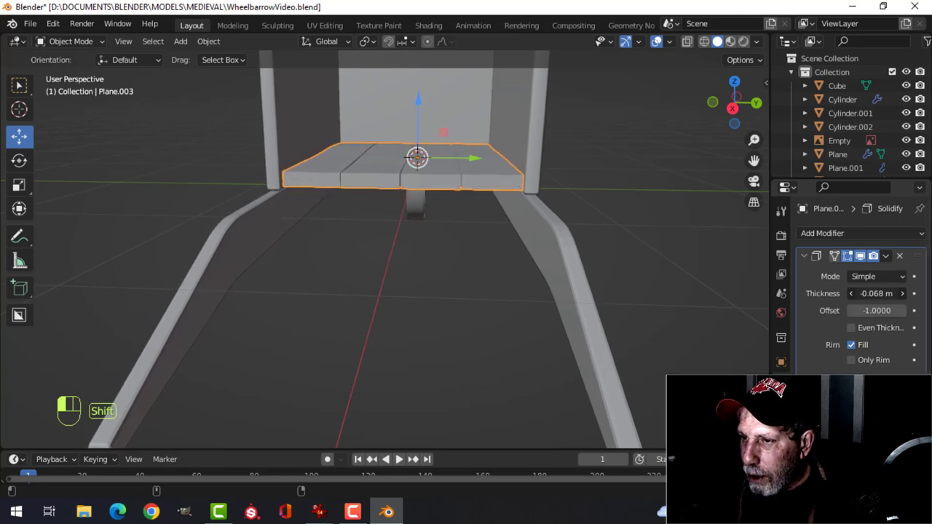
pyautogui.moveTo(517, 163); pyautogui.dragTo(560, 235, button='middle')
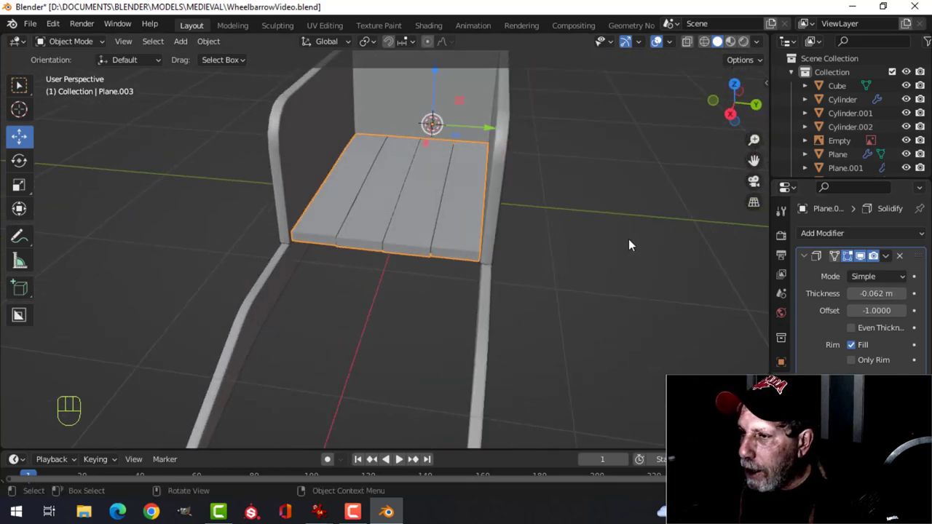
pyautogui.scroll(2, 568, 234)
# - Add a Bevel modifier to the plank floor with an amount of 0.01 m
pyautogui.click(804, 256)
pyautogui.click(819, 234)
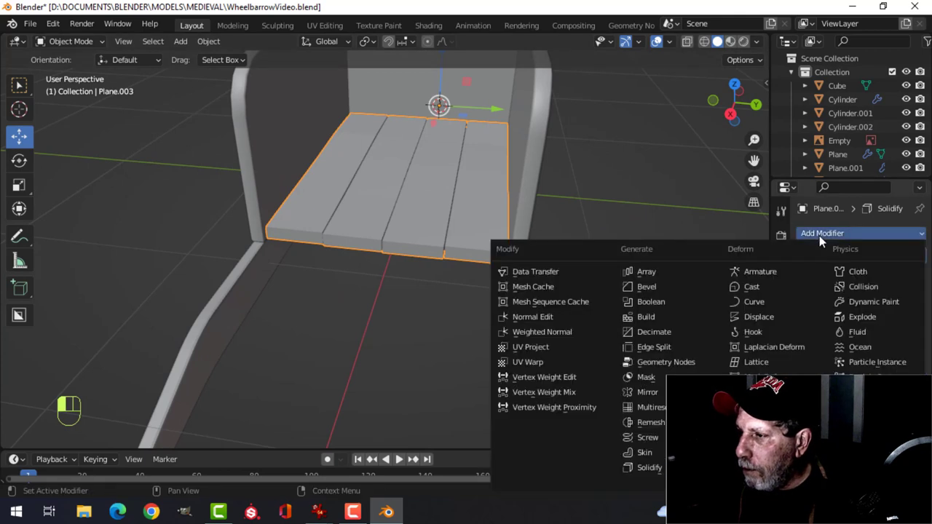
pyautogui.click(690, 288)
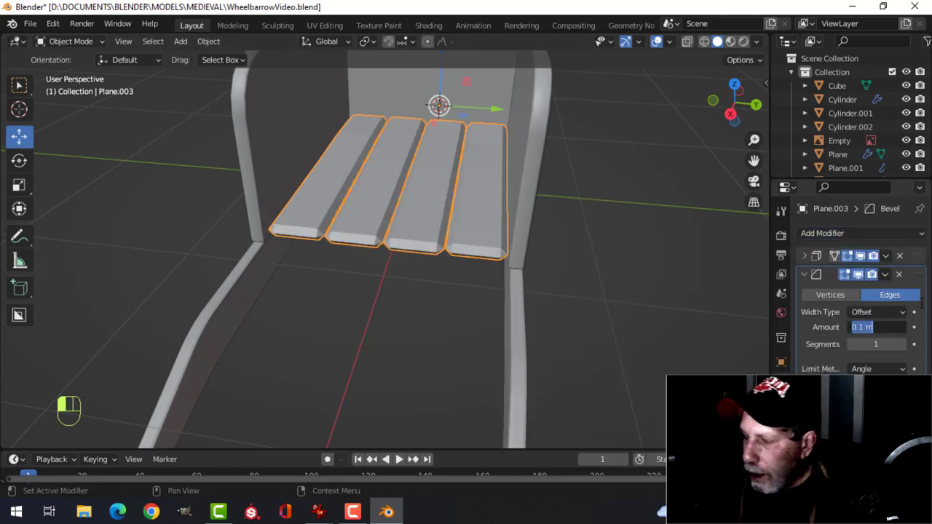
pyautogui.write('0')
pyautogui.press('Return')
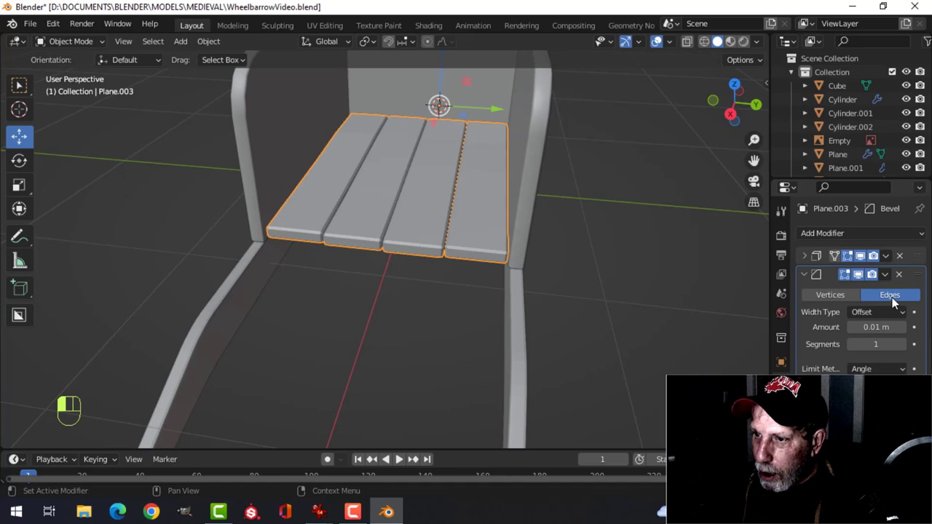
pyautogui.scroll(3, 504, 255)
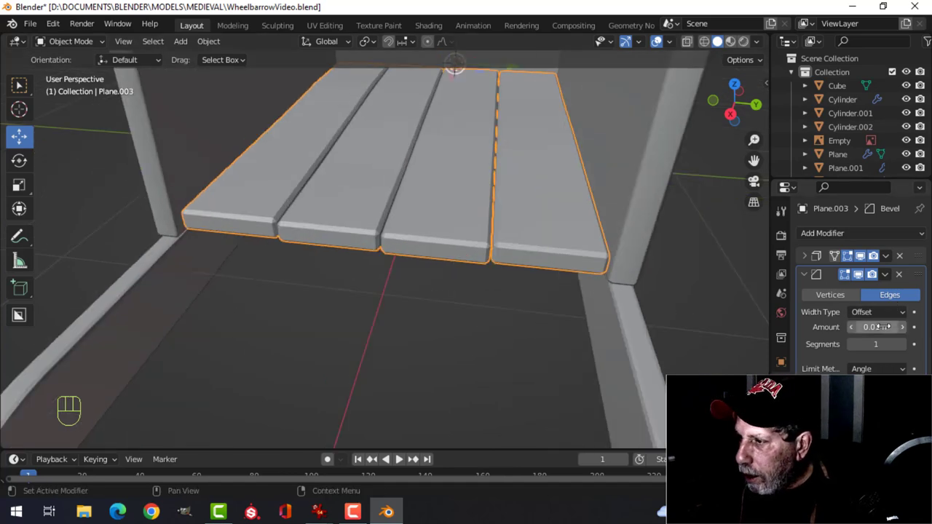
# - Set the Bevel modifier amount on the floor planks to 0.008 m
pyautogui.press('shift')
pyautogui.moveTo(875, 327)
pyautogui.keyDown('shift'); pyautogui.mouseDown()
pyautogui.moveTo(866, 326)
pyautogui.moveTo(876, 327)
pyautogui.mouseUp(); pyautogui.keyUp('shift')
pyautogui.hotkey('alt', 'a')
# - Scale all floor planks slightly wider along Y, using Individual Origins as the pivot point, to narrow the gaps between them
pyautogui.scroll(-4, 448, 201)
pyautogui.moveTo(448, 202); pyautogui.dragTo(461, 252, button='middle')
pyautogui.click(509, 206)
pyautogui.scroll(-5, 503, 195)
pyautogui.press('Tab')
pyautogui.press('a')
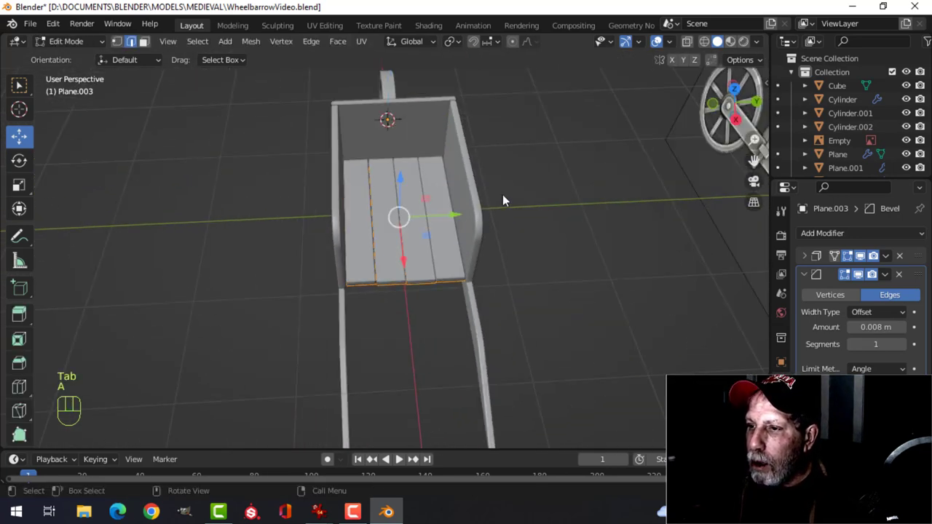
pyautogui.press('KP_7')
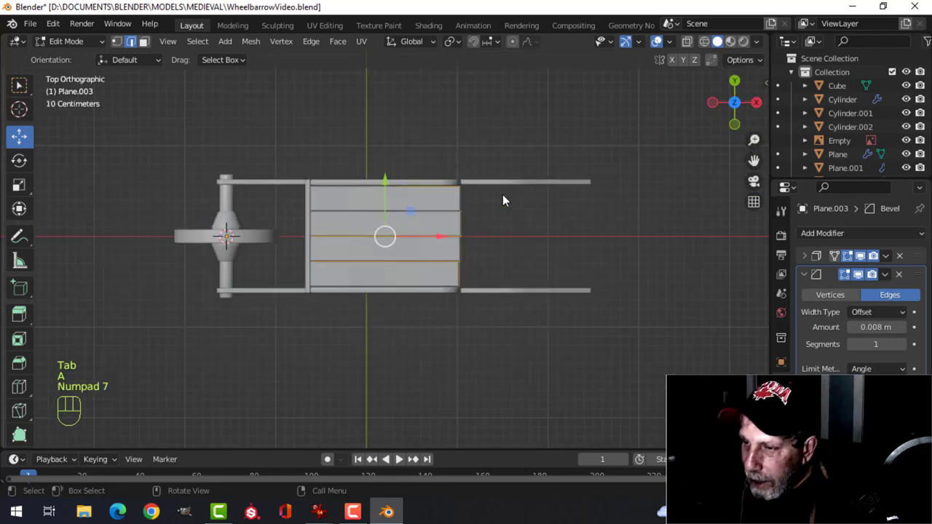
pyautogui.scroll(4, 502, 194)
pyautogui.click(449, 44)
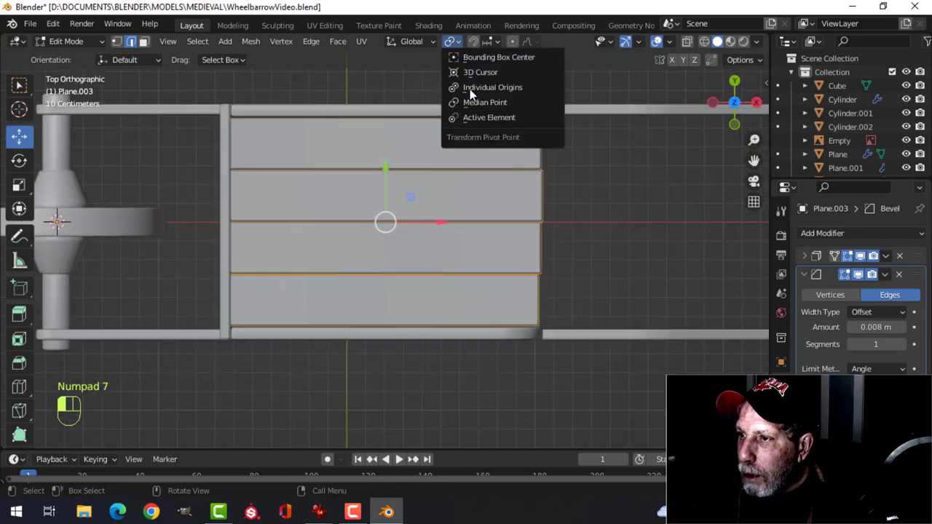
pyautogui.click(481, 86)
pyautogui.press('s')
pyautogui.press('y')
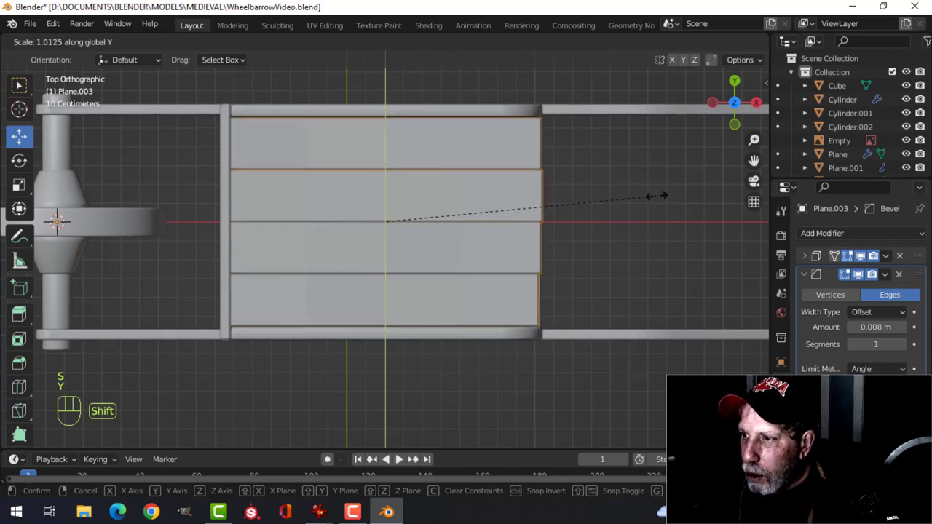
pyautogui.click(644, 196)
pyautogui.moveTo(644, 197); pyautogui.dragTo(412, 240, button='middle')
pyautogui.press('Tab')
pyautogui.hotkey('alt', 'a')
pyautogui.scroll(5, 427, 189)
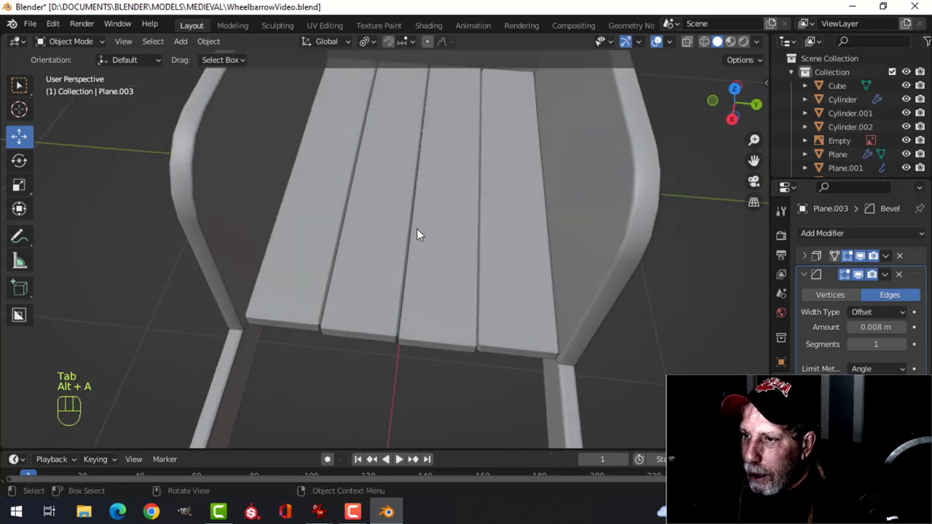
# - Apply the Solidify modifier on the floor planks
pyautogui.scroll(-3, 412, 239)
pyautogui.click(421, 220)
pyautogui.click(813, 260)
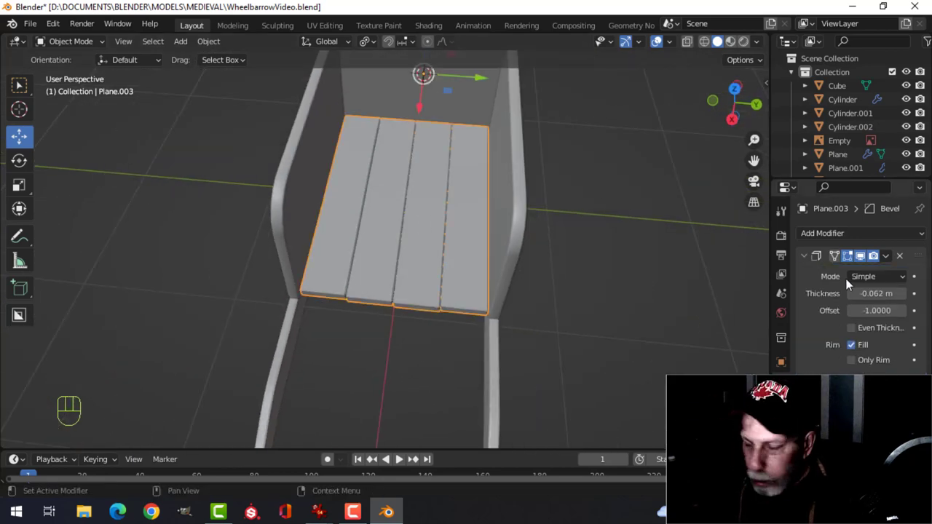
pyautogui.hotkey('ctrl', 'a')
pyautogui.hotkey('alt', 'a')
# - Examine the side panels and the corner where they meet the front board
pyautogui.moveTo(517, 248); pyautogui.dragTo(425, 185, button='middle')
pyautogui.click(425, 185)
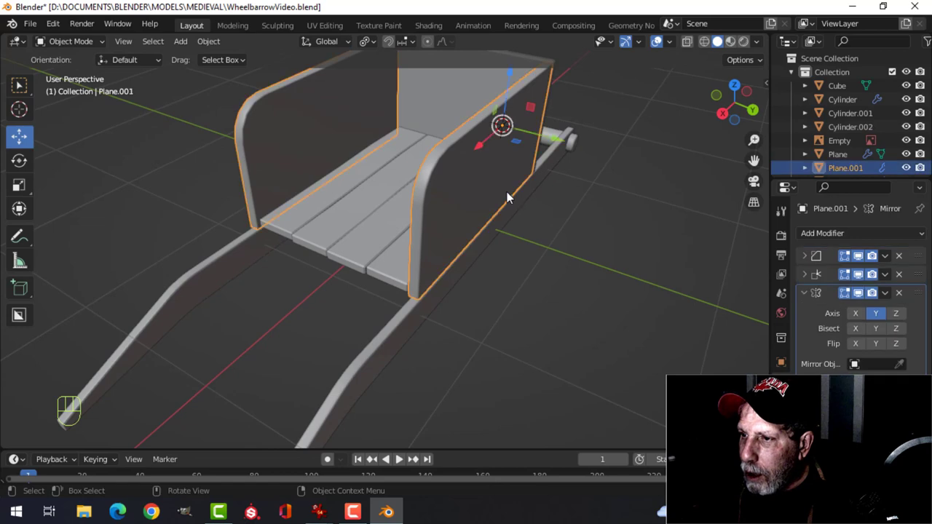
pyautogui.moveTo(482, 196); pyautogui.dragTo(440, 207, button='middle')
pyautogui.moveTo(504, 227); pyautogui.dragTo(392, 213, button='middle')
pyautogui.hotkey('alt', 'a')
pyautogui.scroll(5, 393, 218)
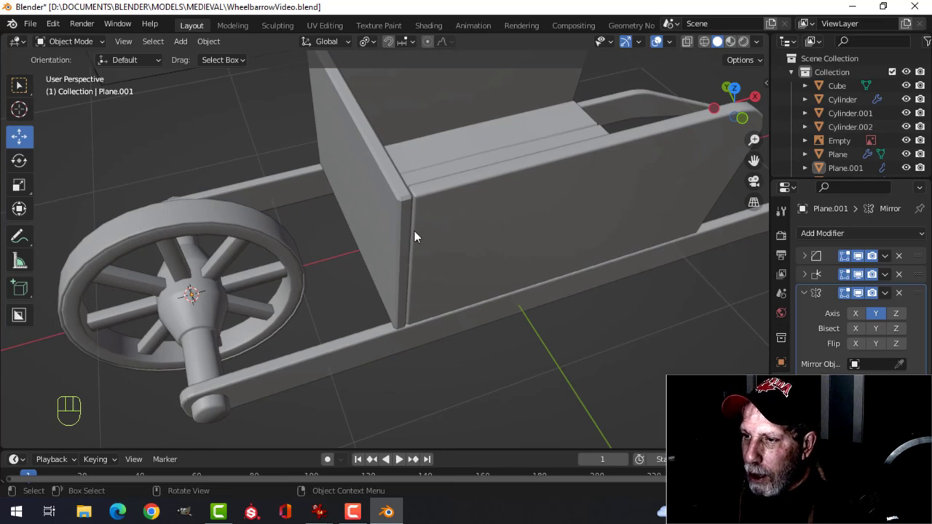
pyautogui.scroll(-2, 414, 237)
pyautogui.moveTo(422, 225); pyautogui.dragTo(392, 232, button='middle')
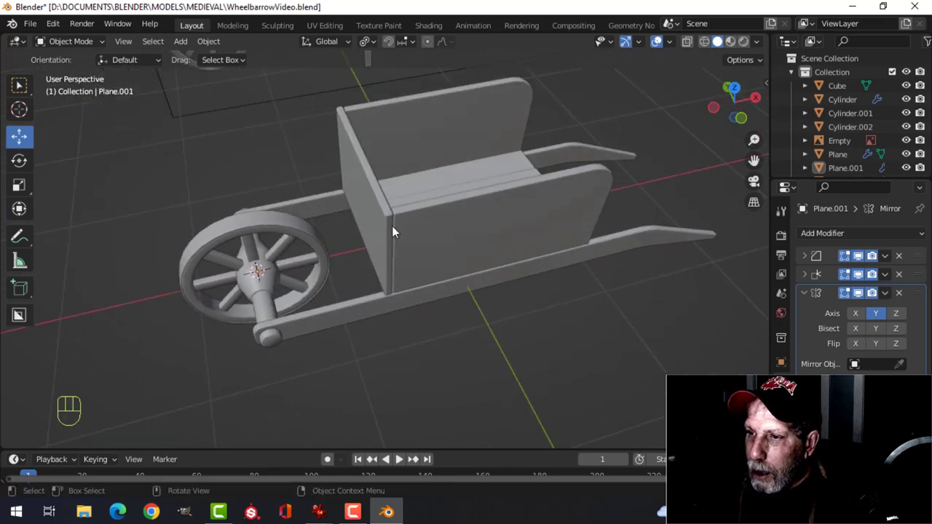
# - Duplicate the top face of the front board and raise the copy about 0.038 m along Z
pyautogui.click(378, 186)
pyautogui.press('Tab')
pyautogui.scroll(4, 416, 201)
pyautogui.hotkey('alt', 'a')
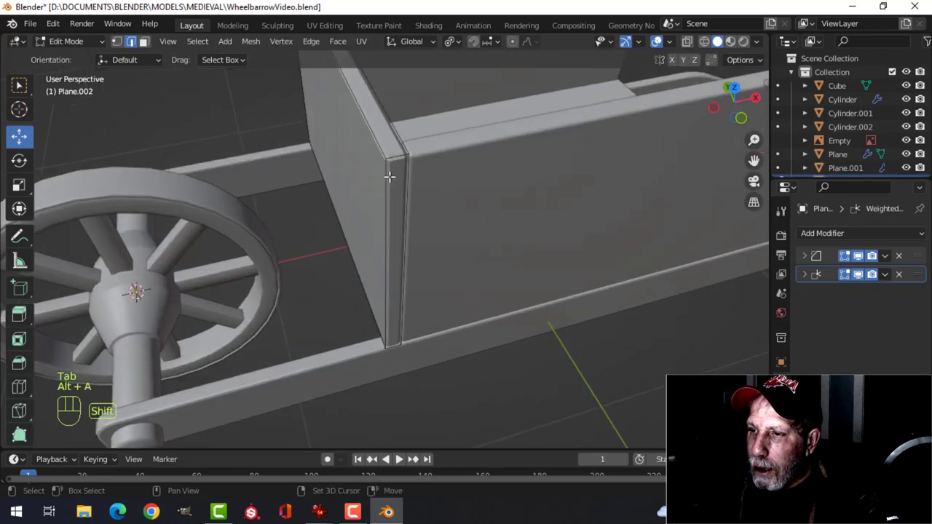
pyautogui.moveTo(390, 176); pyautogui.dragTo(405, 211, button='middle')
pyautogui.scroll(2, 412, 215)
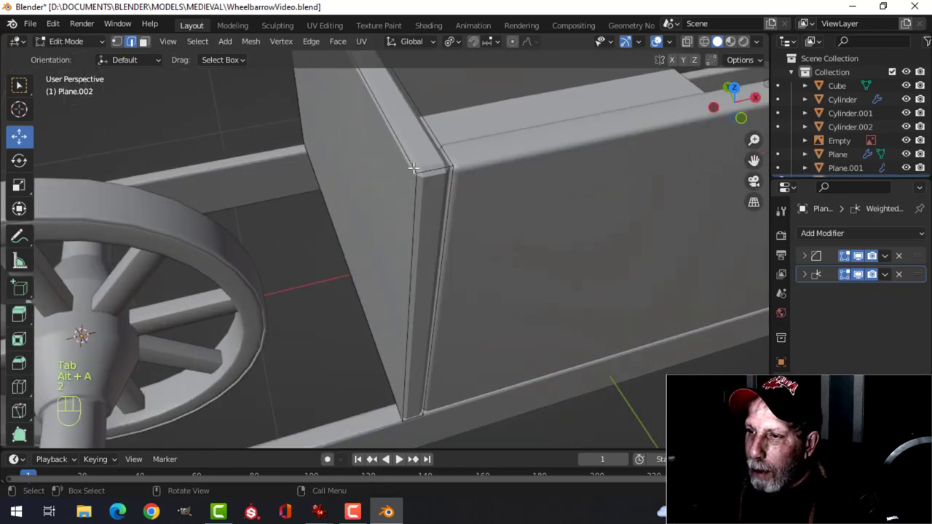
pyautogui.moveTo(476, 176); pyautogui.dragTo(414, 207, button='middle')
pyautogui.click(328, 148)
pyautogui.scroll(-3, 328, 148)
pyautogui.moveTo(328, 148); pyautogui.dragTo(481, 207, button='middle')
pyautogui.scroll(3, 487, 186)
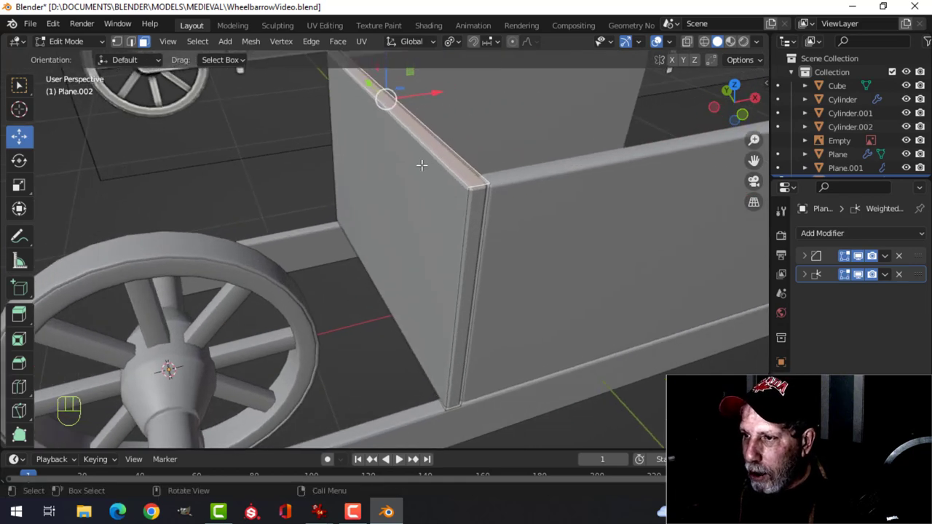
pyautogui.moveTo(448, 170); pyautogui.dragTo(553, 210, button='middle')
pyautogui.scroll(-1, 543, 208)
pyautogui.hotkey('shift', 'd')
pyautogui.rightClick(484, 158)
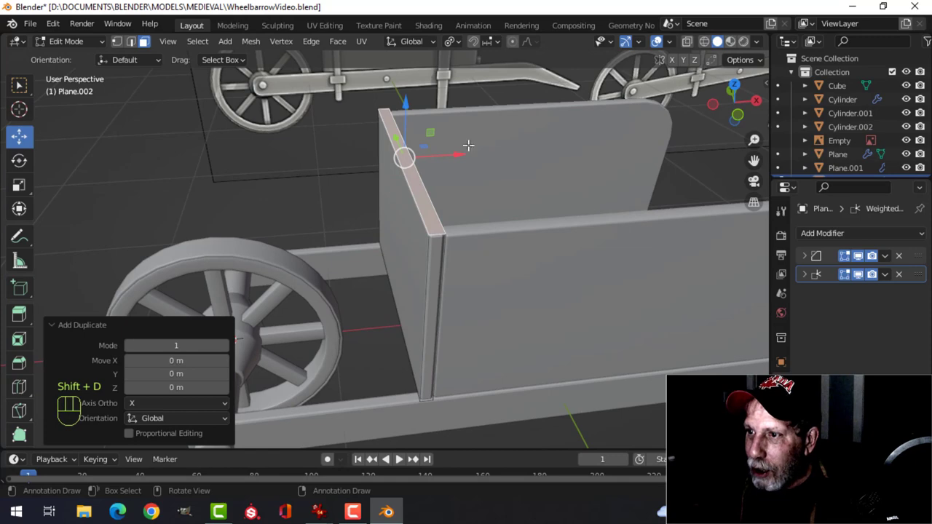
pyautogui.moveTo(411, 102); pyautogui.dragTo(412, 95)
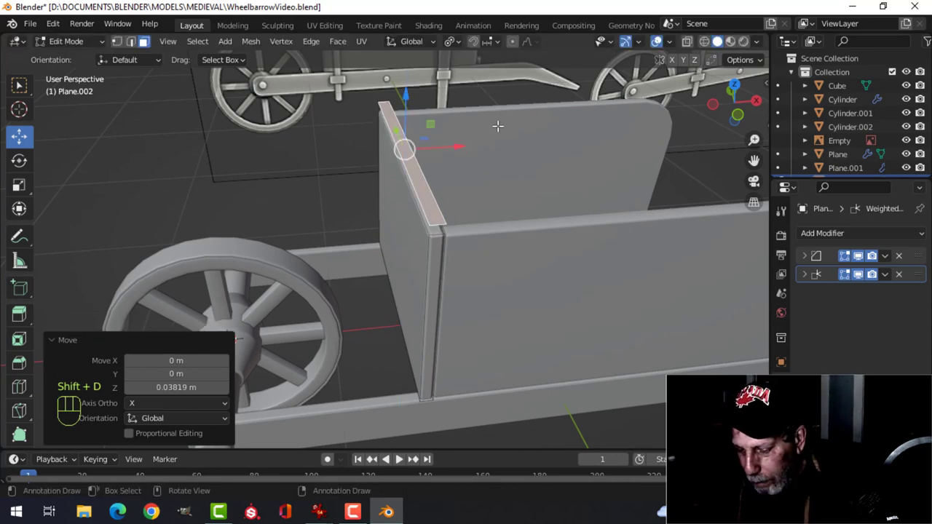
# - Separate the duplicated face into its own object and select that object
pyautogui.press('p')
pyautogui.click(498, 126)
pyautogui.press('Tab')
pyautogui.click(408, 171)
# - Examine the wheelbarrow reference images for the trim around the front board
pyautogui.moveTo(409, 171); pyautogui.dragTo(422, 216, button='middle')
pyautogui.scroll(-5, 437, 167)
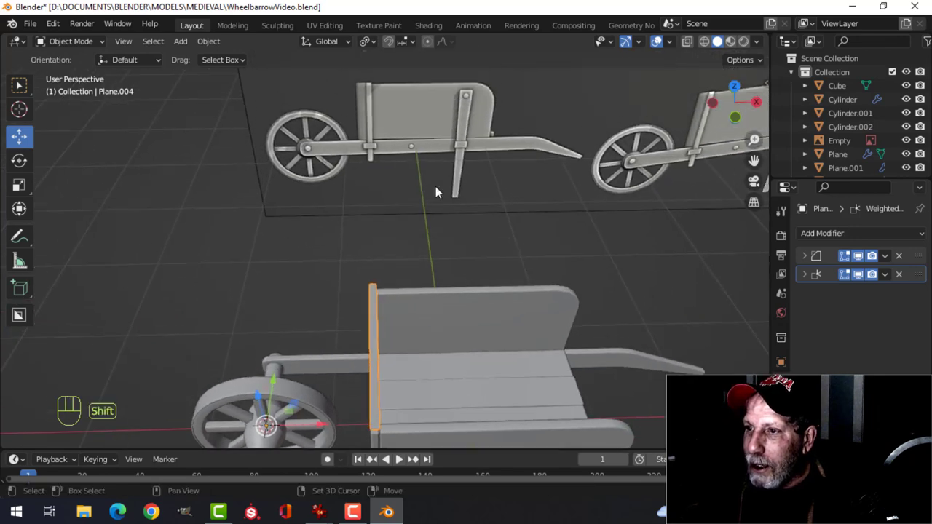
pyautogui.scroll(2, 422, 215)
pyautogui.keyDown('shift'); pyautogui.moveTo(449, 137); pyautogui.dragTo(367, 221, button='middle'); pyautogui.keyUp('shift')
pyautogui.scroll(-5, 645, 164)
pyautogui.keyDown('shift'); pyautogui.moveTo(579, 164); pyautogui.dragTo(369, 222, button='middle'); pyautogui.keyUp('shift')
pyautogui.keyDown('shift'); pyautogui.moveTo(655, 261); pyautogui.dragTo(537, 185, button='middle'); pyautogui.keyUp('shift')
pyautogui.scroll(5, 542, 203)
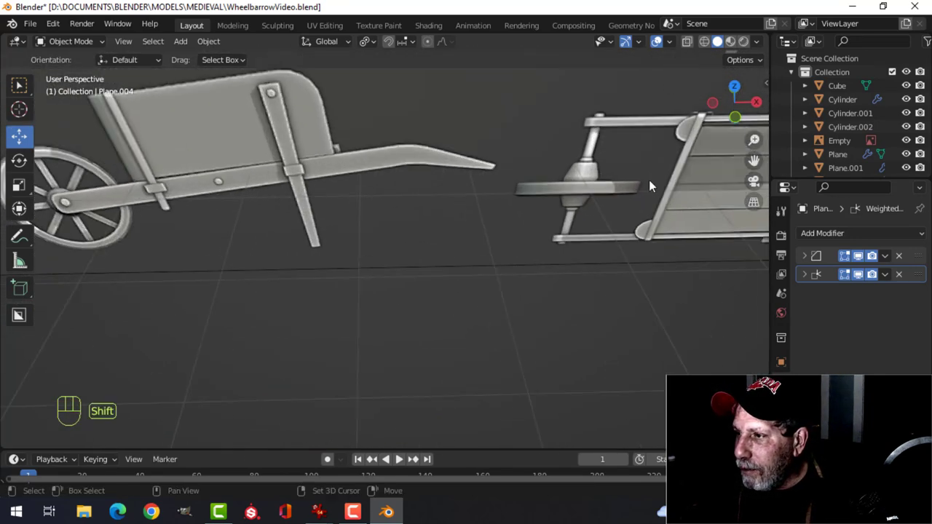
pyautogui.keyDown('shift'); pyautogui.moveTo(648, 186); pyautogui.dragTo(468, 162, button='middle'); pyautogui.keyUp('shift')
pyautogui.scroll(-7, 554, 138)
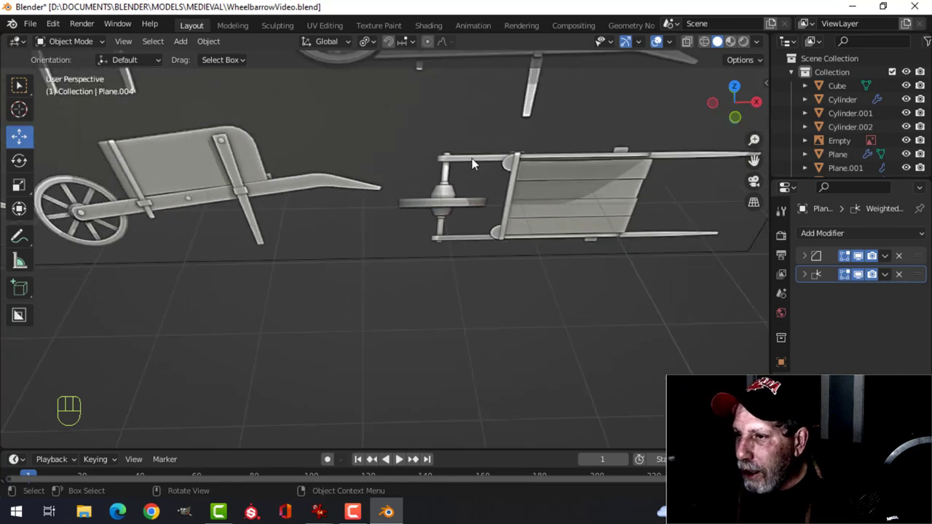
pyautogui.keyDown('shift'); pyautogui.moveTo(393, 218); pyautogui.dragTo(468, 139, button='middle'); pyautogui.keyUp('shift')
pyautogui.scroll(4, 371, 205)
pyautogui.scroll(4, 401, 207)
pyautogui.scroll(2, 342, 204)
pyautogui.scroll(-1, 362, 230)
# - Extrude the two end edges of the separated strip downward along Z beside the front board
pyautogui.press('Tab')
pyautogui.keyDown('shift'); pyautogui.click(478, 102); pyautogui.keyUp('shift')
pyautogui.scroll(-3, 633, 150)
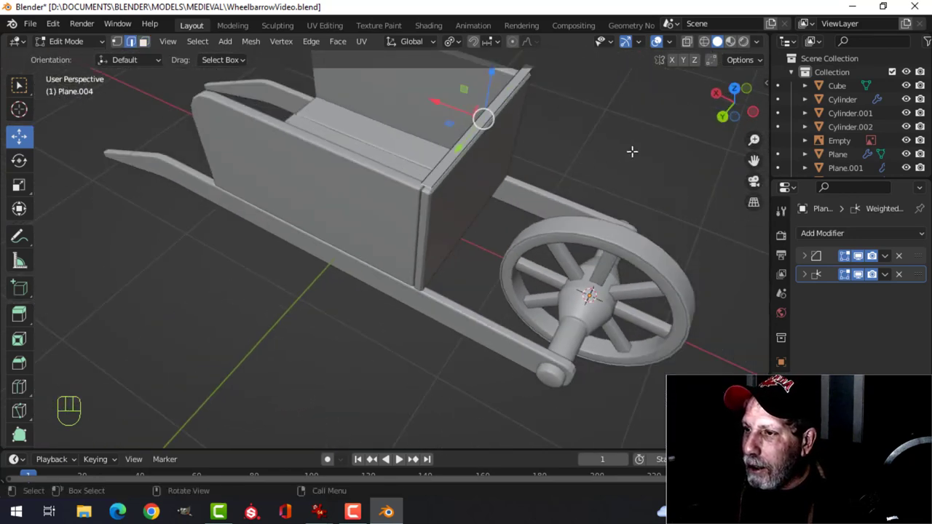
pyautogui.moveTo(633, 150); pyautogui.dragTo(417, 110, button='middle')
pyautogui.keyDown('shift'); pyautogui.moveTo(475, 179); pyautogui.dragTo(537, 176, button='middle'); pyautogui.keyUp('shift')
pyautogui.press('e')
pyautogui.click(537, 176)
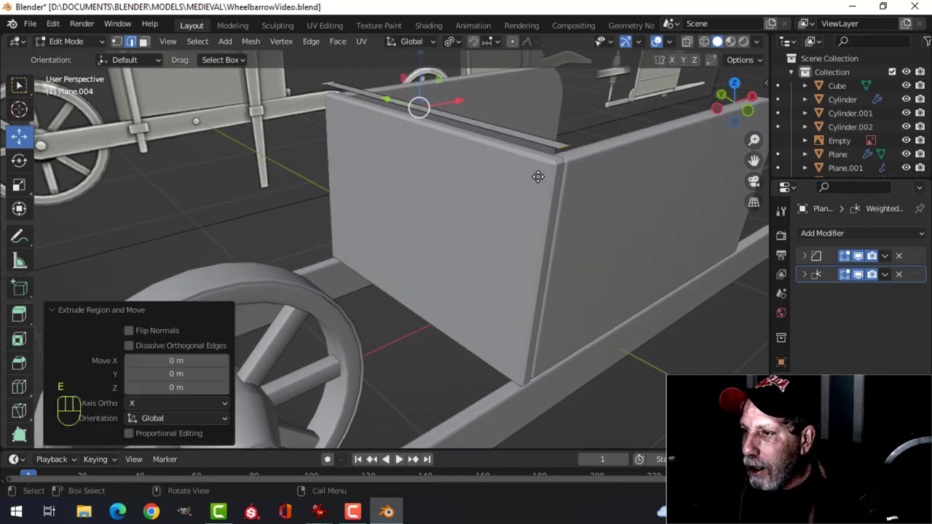
pyautogui.moveTo(421, 64); pyautogui.dragTo(421, 81)
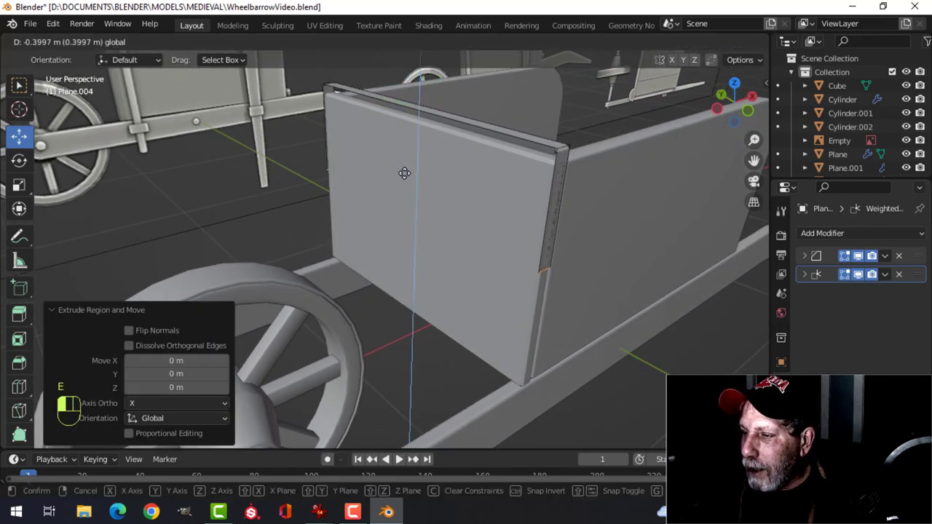
pyautogui.moveTo(394, 214); pyautogui.dragTo(394, 214)
# - Lower the whole trim strip about 0.031 m along Z so it sits on the front board
pyautogui.press('a')
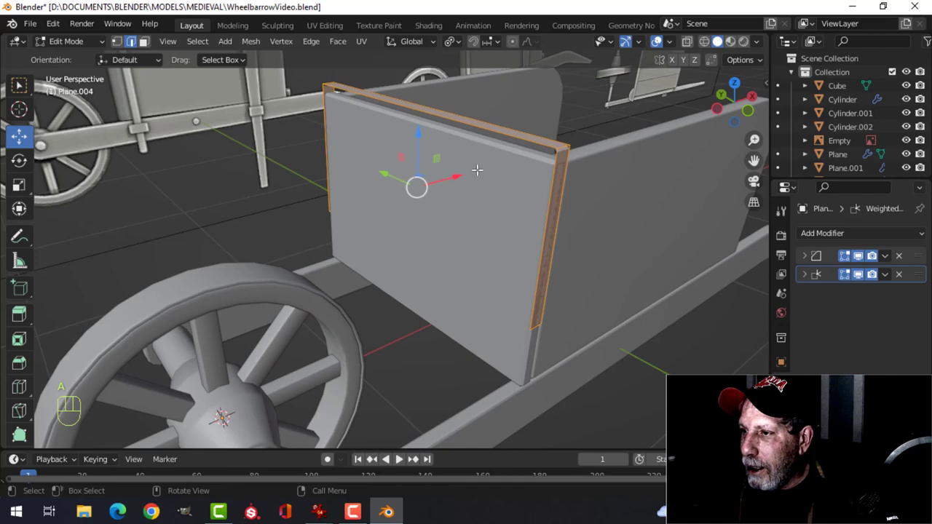
pyautogui.moveTo(421, 132); pyautogui.dragTo(422, 141)
pyautogui.moveTo(489, 148); pyautogui.dragTo(469, 188, button='middle')
pyautogui.scroll(2, 403, 185)
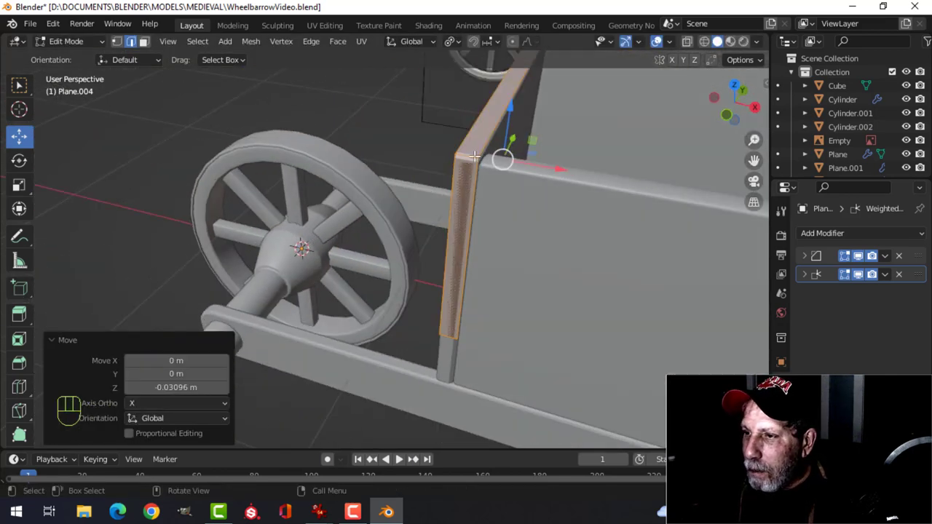
pyautogui.moveTo(459, 174); pyautogui.dragTo(412, 186, button='middle')
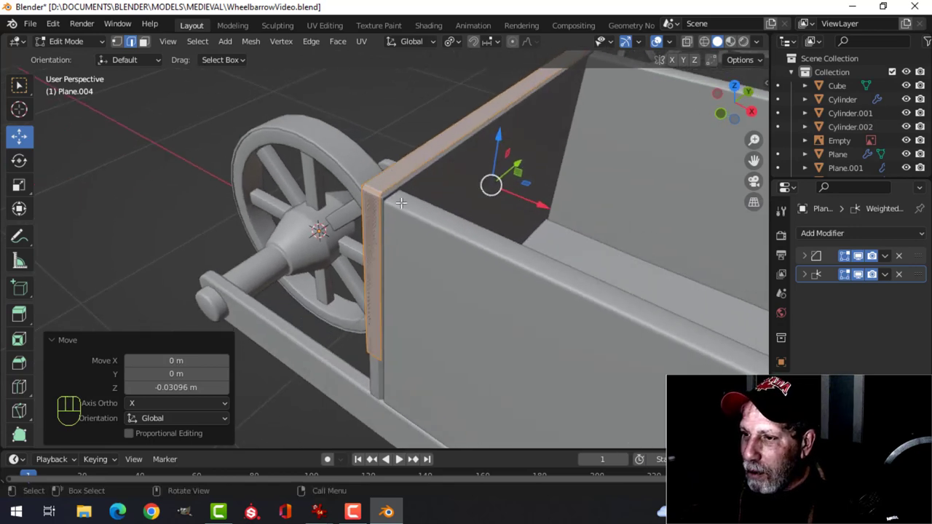
pyautogui.press('Tab')
pyautogui.moveTo(451, 235); pyautogui.dragTo(477, 215, button='middle')
pyautogui.hotkey('alt', 'a')
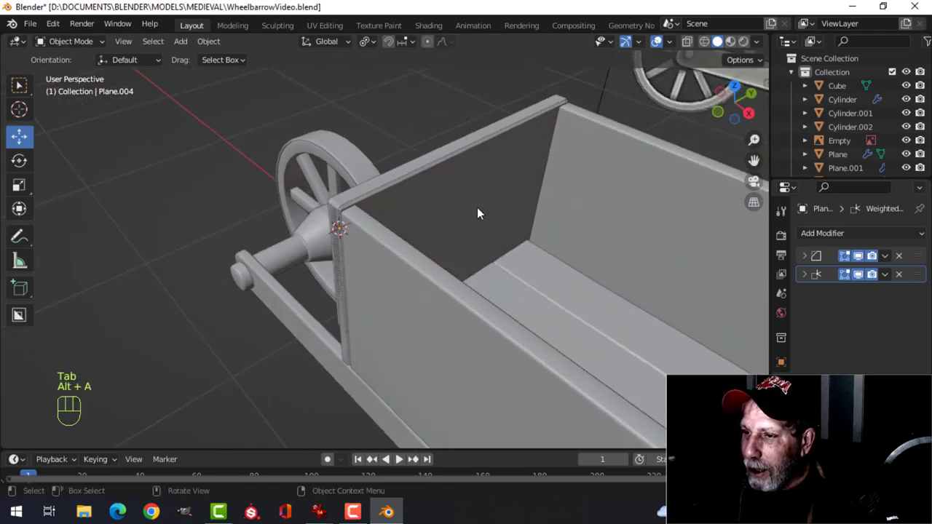
# - Hide the trim strip and scale the front board along Y to about 0.91 so it fits between the side panels
pyautogui.click(393, 180)
pyautogui.press('h')
pyautogui.click(439, 195)
pyautogui.moveTo(440, 196); pyautogui.dragTo(619, 214, button='middle')
pyautogui.press('Tab')
pyautogui.press('a')
pyautogui.keyDown('shift'); pyautogui.moveTo(560, 206); pyautogui.dragTo(519, 208, button='middle'); pyautogui.keyUp('shift')
pyautogui.moveTo(519, 209)
pyautogui.mouseDown(button='middle')
pyautogui.moveTo(571, 232)
pyautogui.moveTo(507, 223)
pyautogui.mouseUp(button='middle')
pyautogui.press('KP_7')
pyautogui.scroll(3, 561, 225)
pyautogui.scroll(-2, 506, 223)
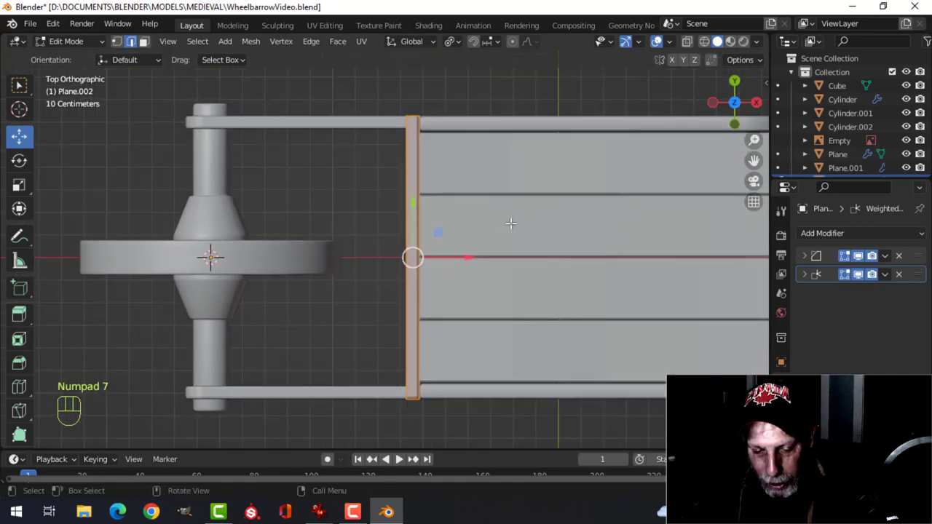
pyautogui.press('s')
pyautogui.press('y')
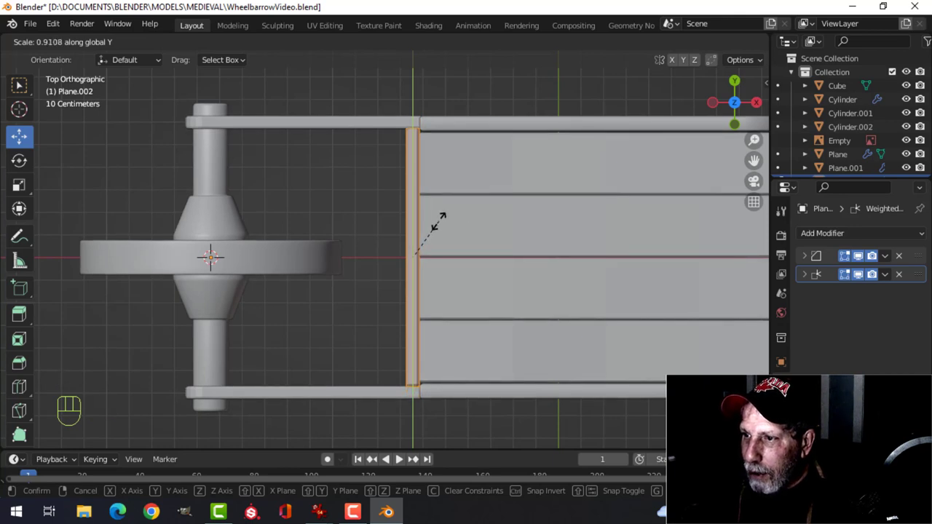
pyautogui.click(434, 225)
pyautogui.keyDown('shift'); pyautogui.moveTo(489, 326); pyautogui.dragTo(554, 214, button='middle'); pyautogui.keyUp('shift')
pyautogui.press('Tab')
# - Extend the front end of the mirrored side panels forward along X to cover the ends of the front board
pyautogui.scroll(1, 469, 301)
pyautogui.click(458, 340)
pyautogui.press('Tab')
pyautogui.scroll(1, 515, 180)
pyautogui.click(512, 159)
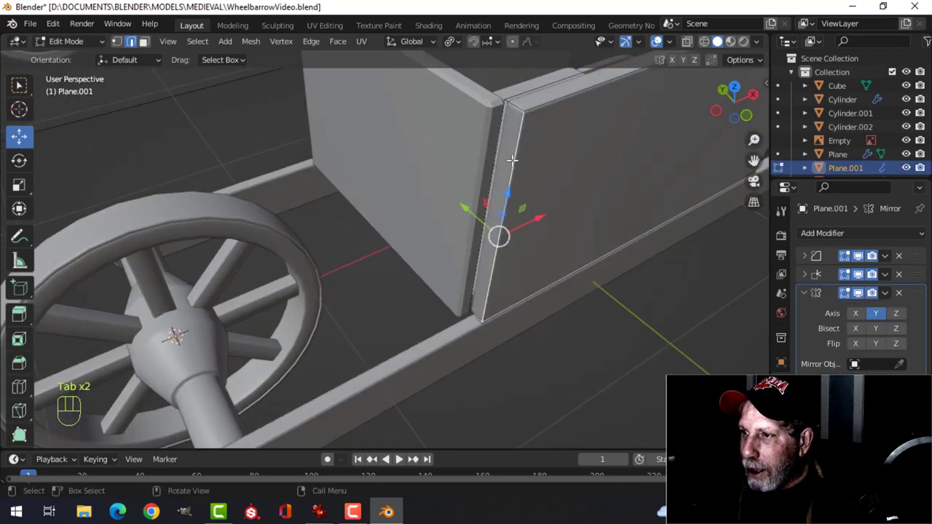
pyautogui.moveTo(544, 148); pyautogui.dragTo(491, 233, button='middle')
pyautogui.click(479, 161)
pyautogui.moveTo(498, 252); pyautogui.dragTo(482, 255)
pyautogui.press('Tab')
pyautogui.hotkey('alt', 'a')
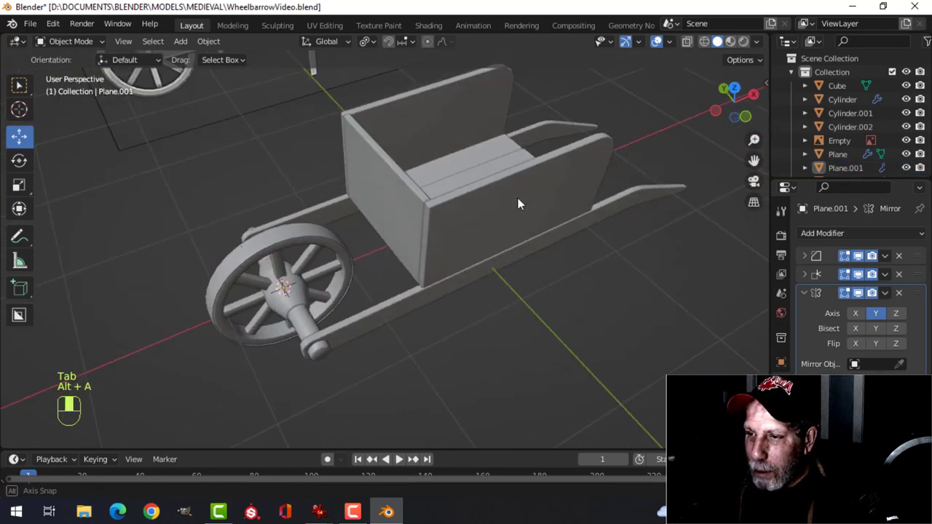
# - Unhide the trim strip and inspect how it fits around the front corners
pyautogui.hotkey('alt', 'h')
pyautogui.scroll(2, 519, 197)
pyautogui.hotkey('alt', 'a')
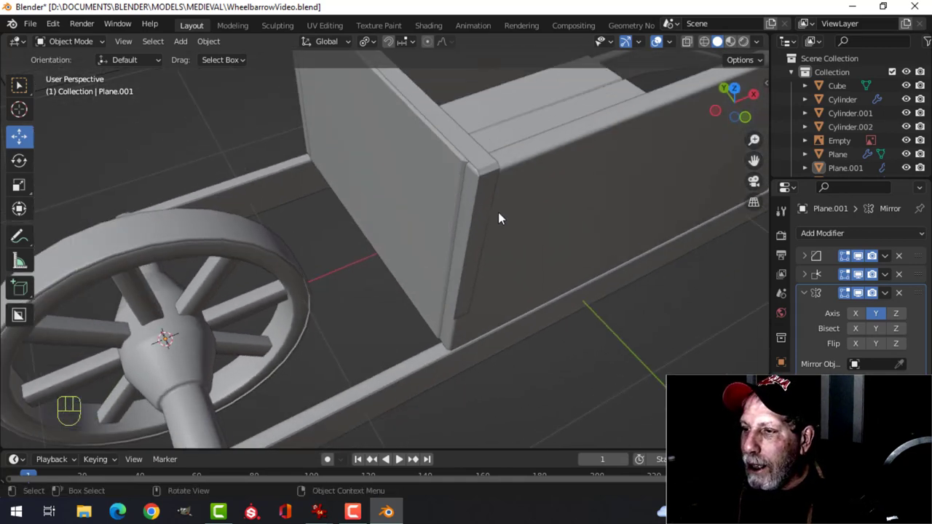
pyautogui.scroll(2, 500, 213)
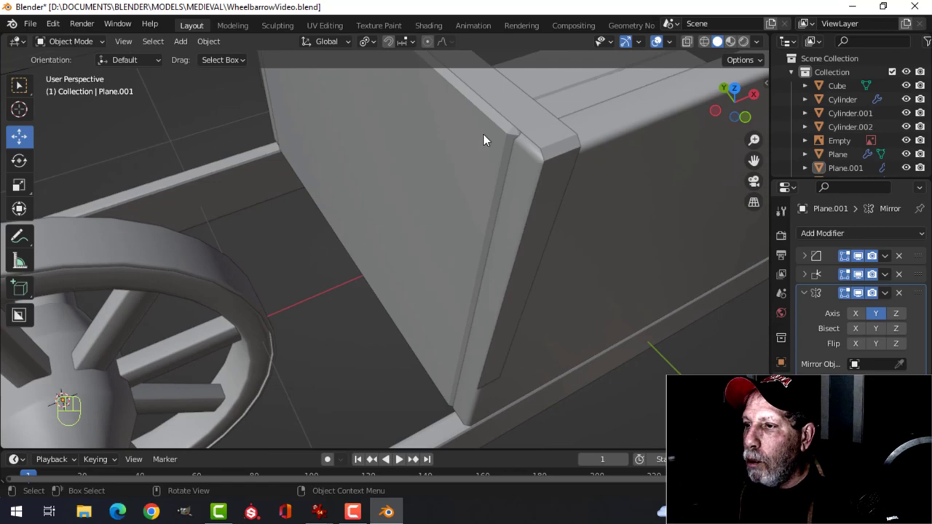
pyautogui.scroll(-2, 512, 147)
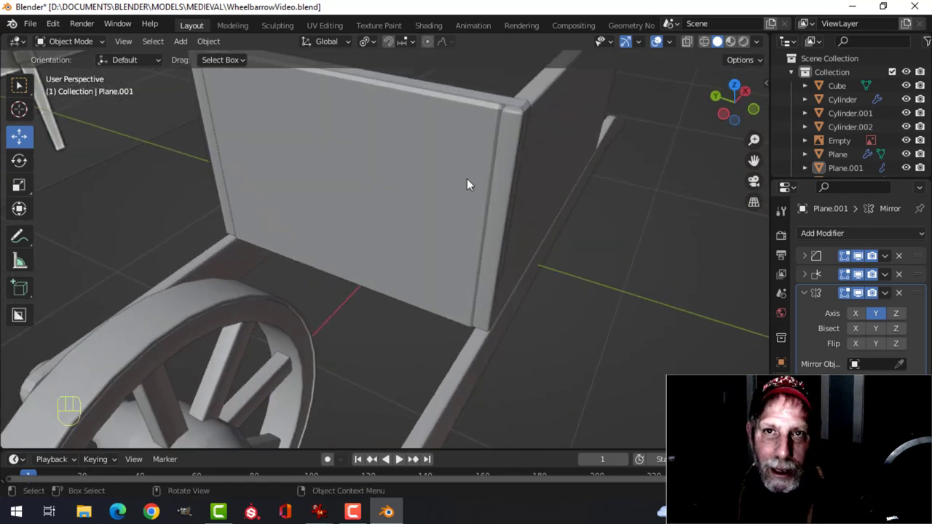
pyautogui.scroll(1, 497, 182)
pyautogui.scroll(-3, 511, 179)
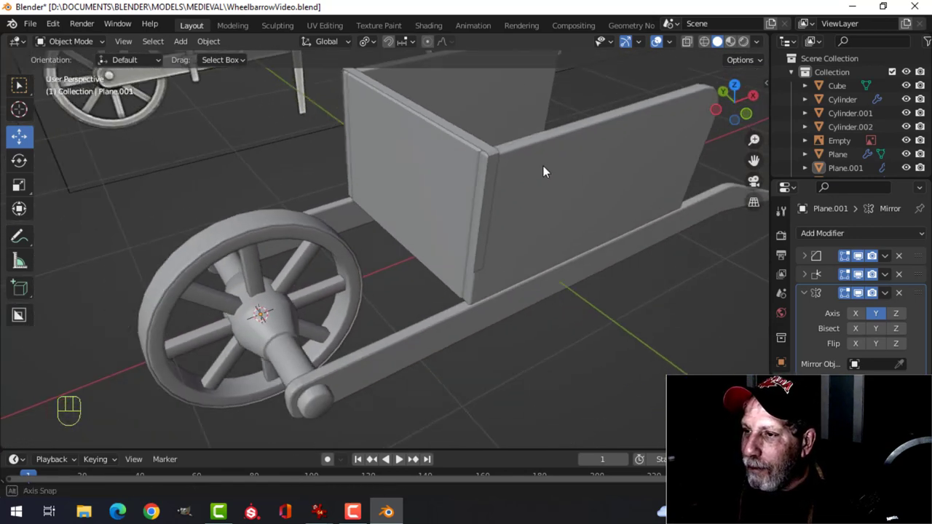
pyautogui.scroll(1, 457, 176)
# - Lower the bottom ends of the front trim strip about 0.383 m along Z, past the side rails
pyautogui.click(458, 130)
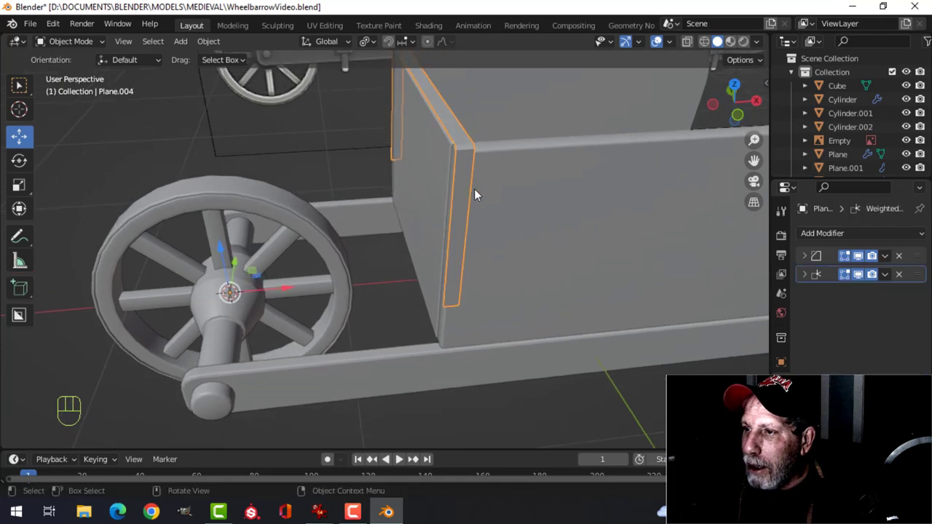
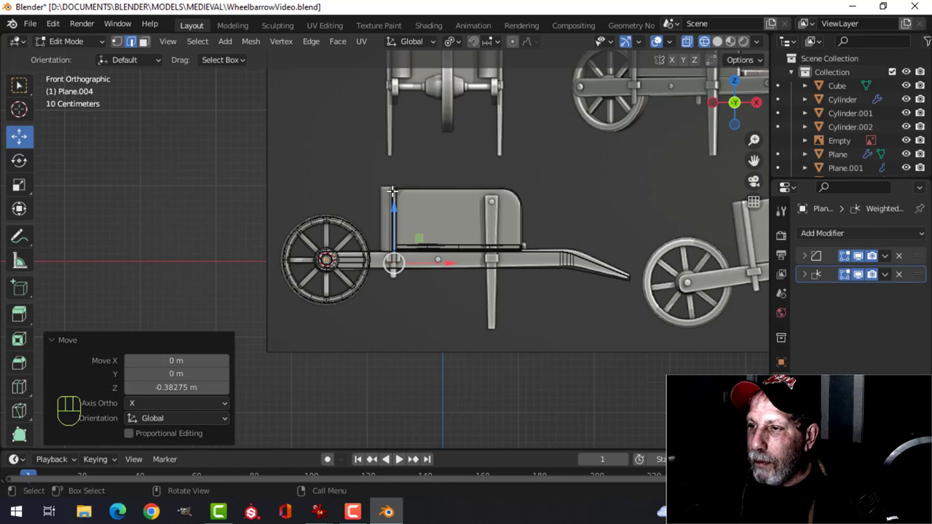
pyautogui.scroll(7, 388, 191)
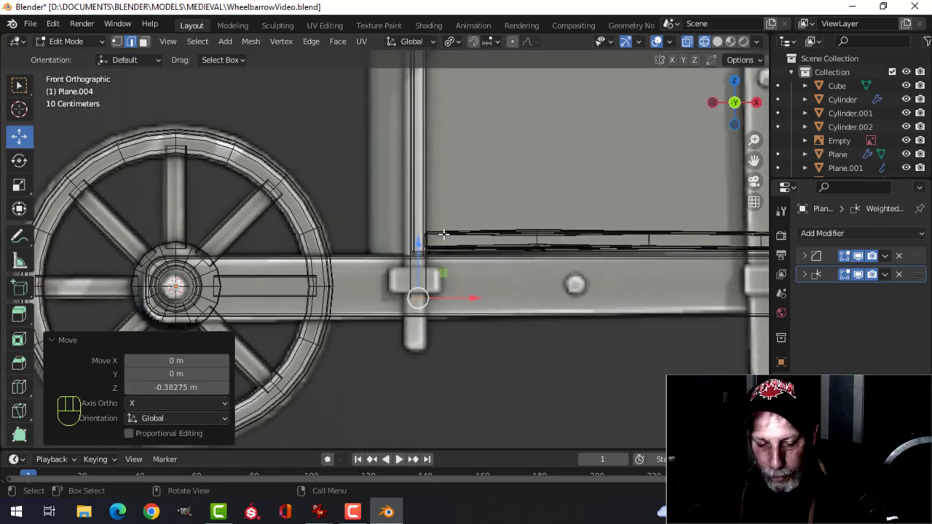
pyautogui.press('z')
pyautogui.click(509, 234)
pyautogui.moveTo(437, 223)
pyautogui.mouseDown(button='middle')
pyautogui.moveTo(405, 222)
pyautogui.moveTo(411, 254)
pyautogui.moveTo(343, 201)
pyautogui.moveTo(416, 218)
pyautogui.moveTo(208, 153)
pyautogui.mouseUp(button='middle')
pyautogui.scroll(-6, 410, 255)
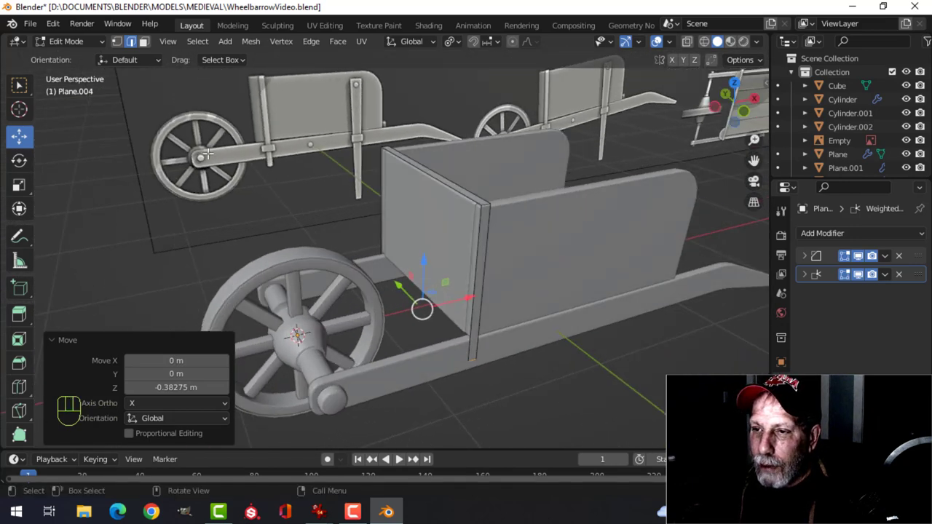
# - Lower the trim strip's bottom edges further along Z to reach the lower end of the strap in the reference image
pyautogui.press('KP_1')
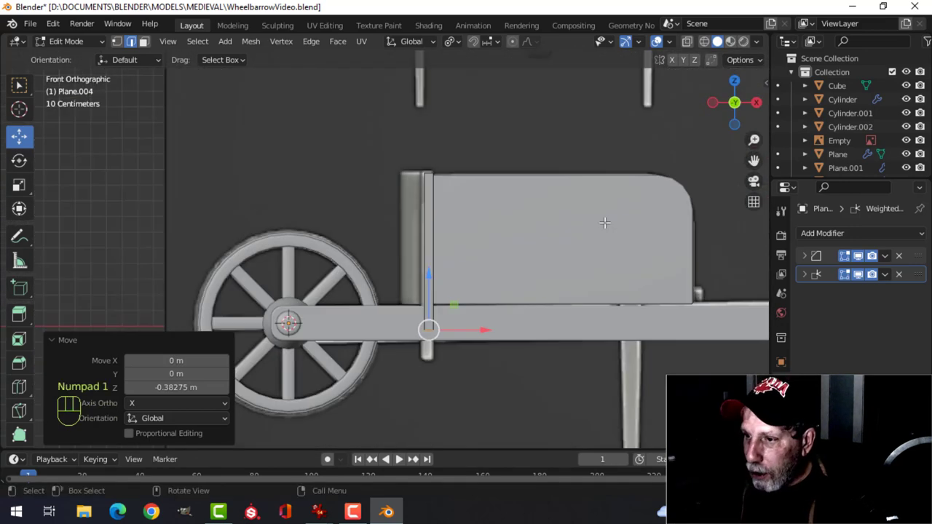
pyautogui.press('z')
pyautogui.click(534, 273)
pyautogui.scroll(3, 502, 296)
pyautogui.keyDown('shift'); pyautogui.moveTo(502, 296); pyautogui.dragTo(436, 202, button='middle'); pyautogui.keyUp('shift')
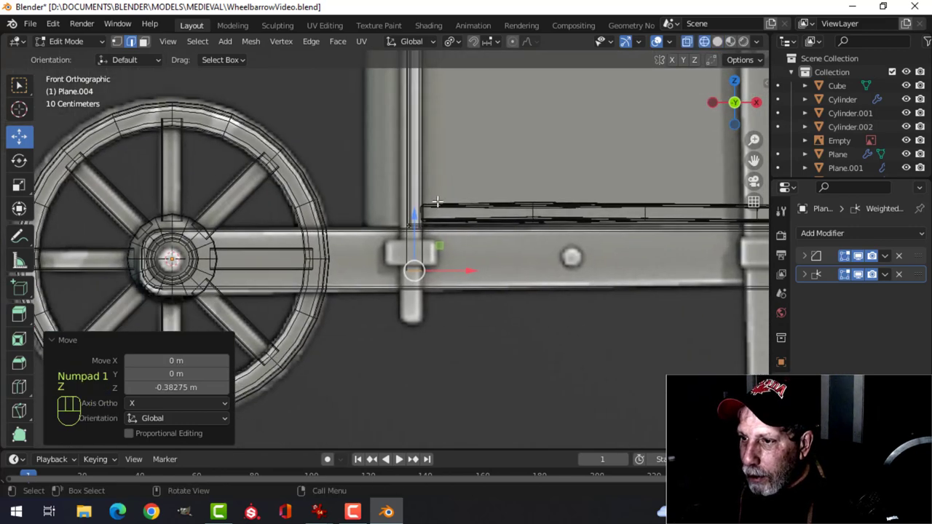
pyautogui.moveTo(416, 216); pyautogui.dragTo(414, 272)
pyautogui.scroll(-2, 475, 183)
pyautogui.keyDown('shift'); pyautogui.moveTo(474, 183); pyautogui.dragTo(462, 255, button='middle'); pyautogui.keyUp('shift')
# - Move the trim strip's front edges about 0.0126 m along negative X to match the strap width in the reference image
pyautogui.press('a')
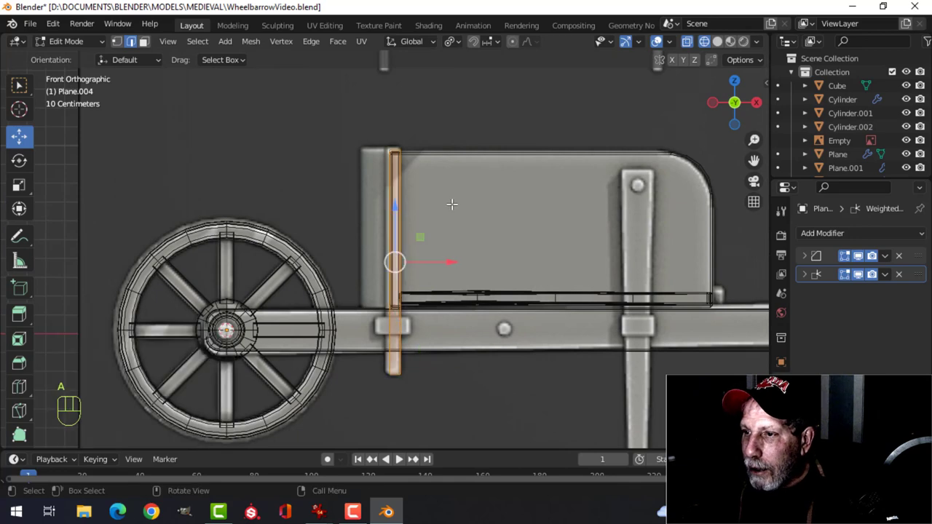
pyautogui.scroll(2, 452, 204)
pyautogui.hotkey('alt', 'a')
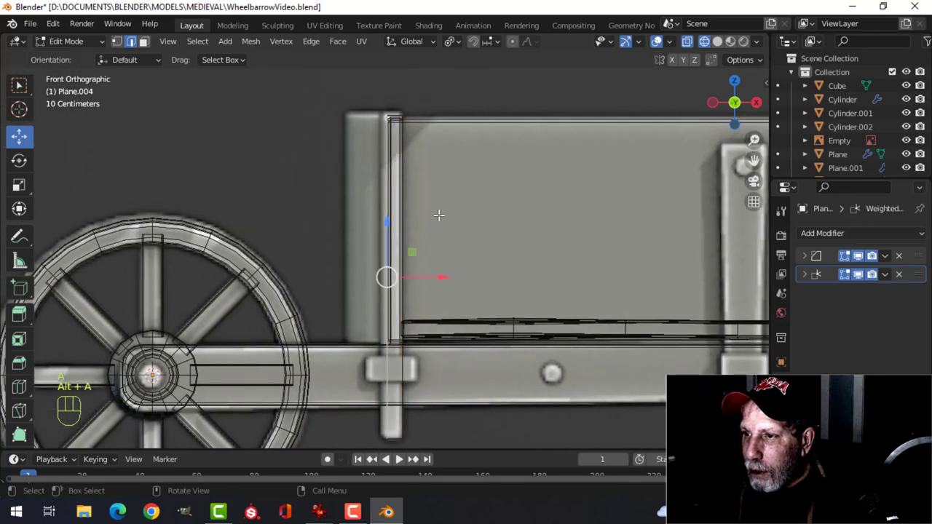
pyautogui.moveTo(434, 271); pyautogui.dragTo(430, 270)
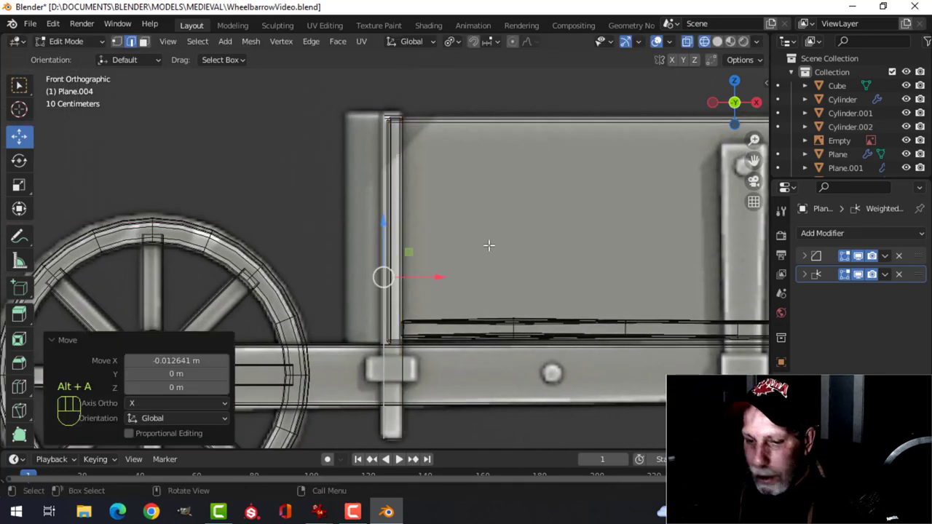
pyautogui.press('z')
pyautogui.click(454, 188)
pyautogui.moveTo(453, 187); pyautogui.dragTo(551, 164, button='middle')
pyautogui.hotkey('alt', 'a')
pyautogui.keyDown('alt'); pyautogui.keyDown('shift'); pyautogui.click(435, 134); pyautogui.keyUp('shift'); pyautogui.keyUp('alt')
pyautogui.hotkey('alt', 'a')
pyautogui.press('Tab')
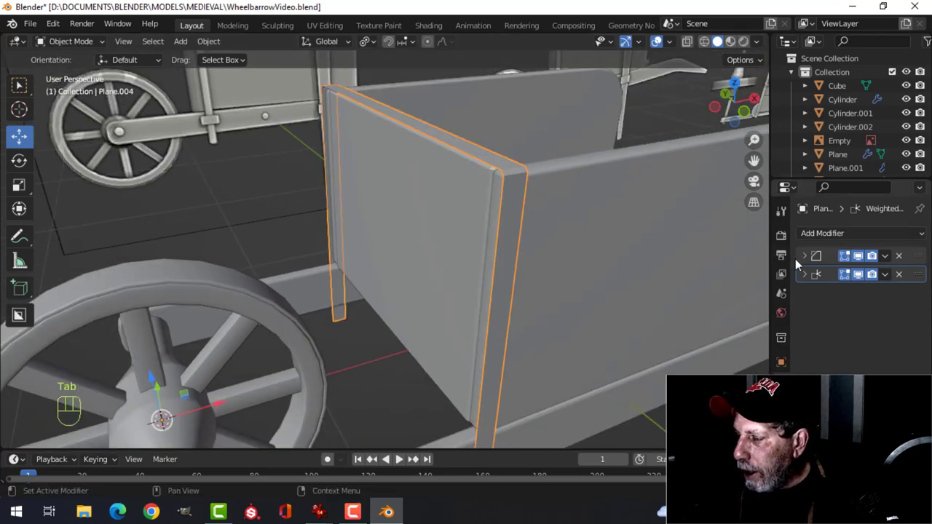
# - Add a Solidify modifier to the trim strip with a thickness of -0.012 m
pyautogui.click(825, 234)
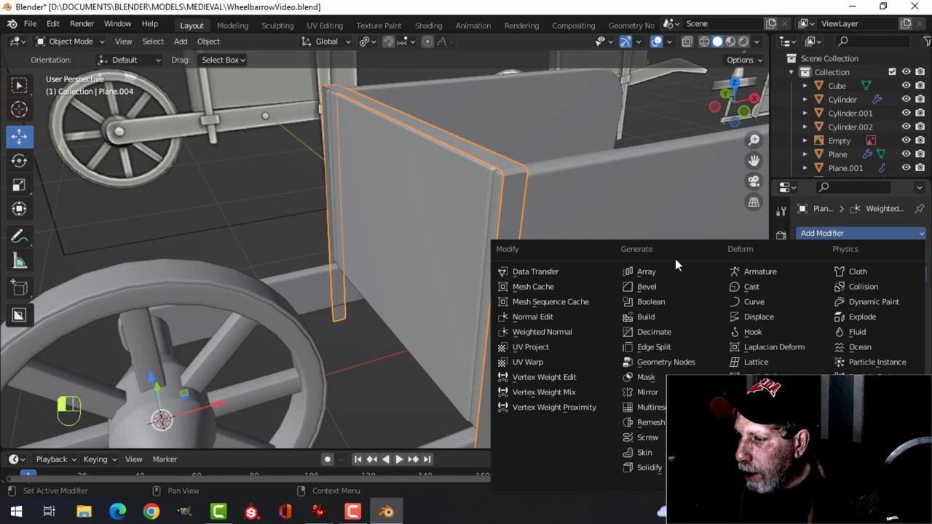
pyautogui.click(655, 468)
pyautogui.moveTo(655, 354); pyautogui.dragTo(706, 255, button='middle')
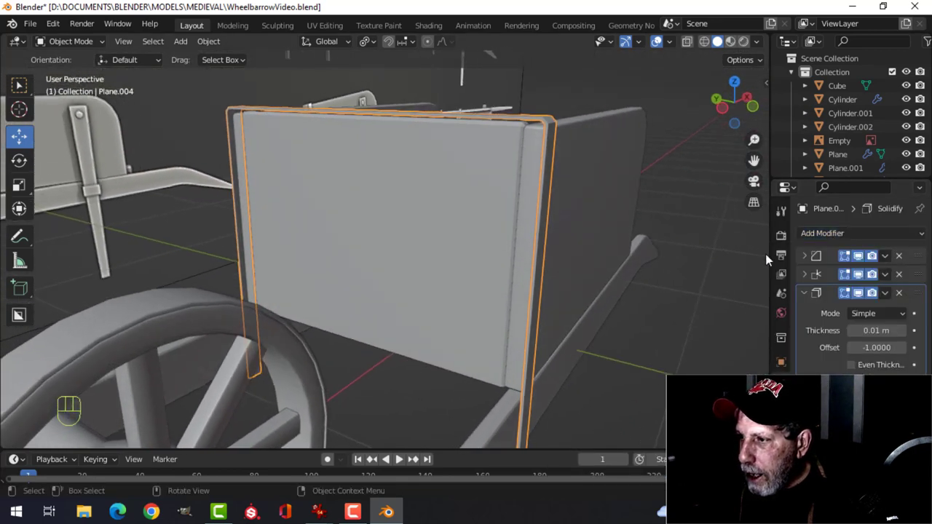
pyautogui.keyDown('shift'); pyautogui.moveTo(878, 331); pyautogui.dragTo(851, 331); pyautogui.keyUp('shift')
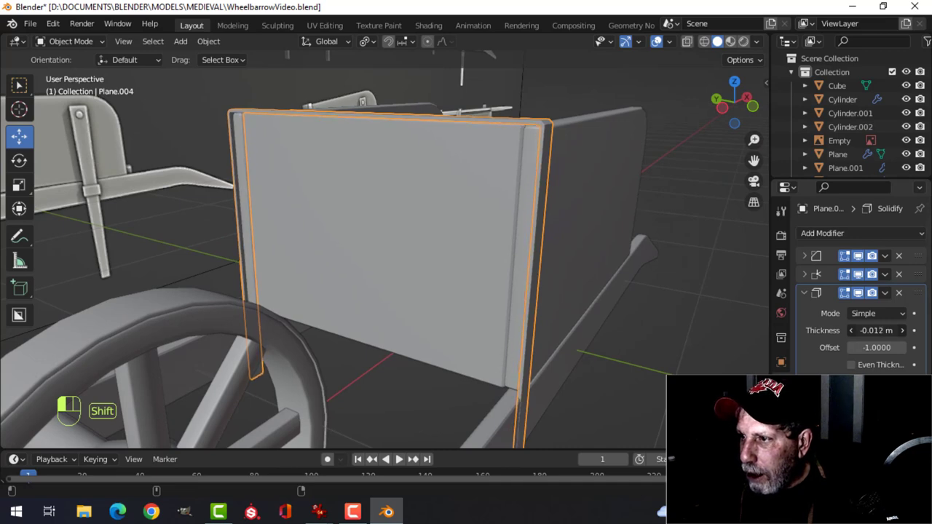
# - Place the Solidify modifier first in the trim strip's modifier stack and check the corner thickness
pyautogui.moveTo(703, 195); pyautogui.dragTo(451, 249, button='middle')
pyautogui.scroll(-4, 496, 241)
pyautogui.moveTo(508, 234); pyautogui.dragTo(546, 244, button='middle')
pyautogui.moveTo(918, 296); pyautogui.dragTo(915, 247)
pyautogui.moveTo(393, 254); pyautogui.dragTo(457, 261, button='middle')
pyautogui.scroll(3, 484, 230)
pyautogui.scroll(-2, 848, 301)
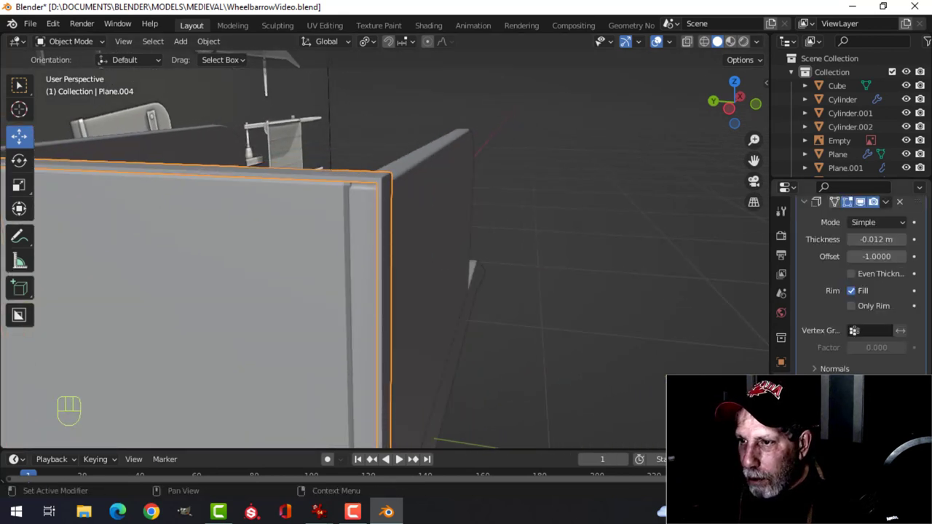
# - Remove the trim strip's Bevel modifier and apply its Solidify modifier
pyautogui.scroll(1, 626, 306)
pyautogui.moveTo(616, 284); pyautogui.dragTo(553, 281, button='middle')
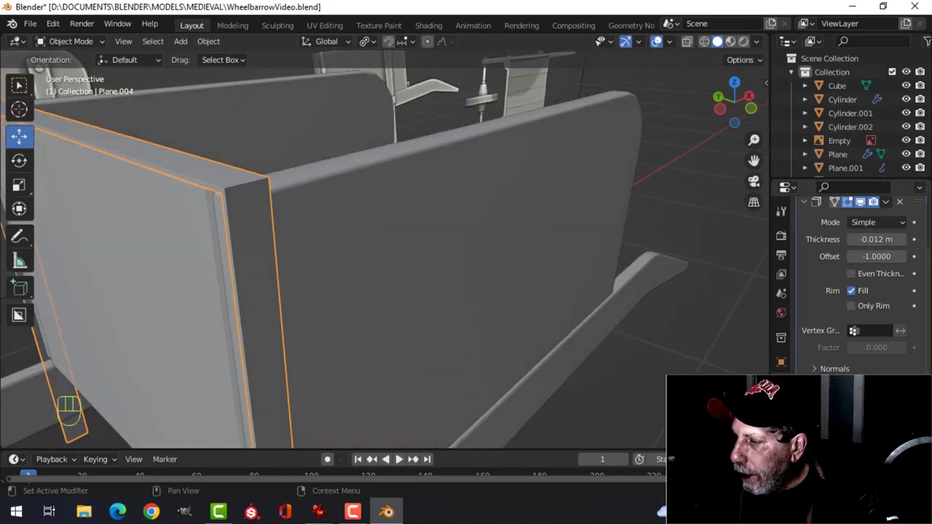
pyautogui.scroll(1, 859, 284)
pyautogui.moveTo(399, 237); pyautogui.dragTo(406, 219, button='middle')
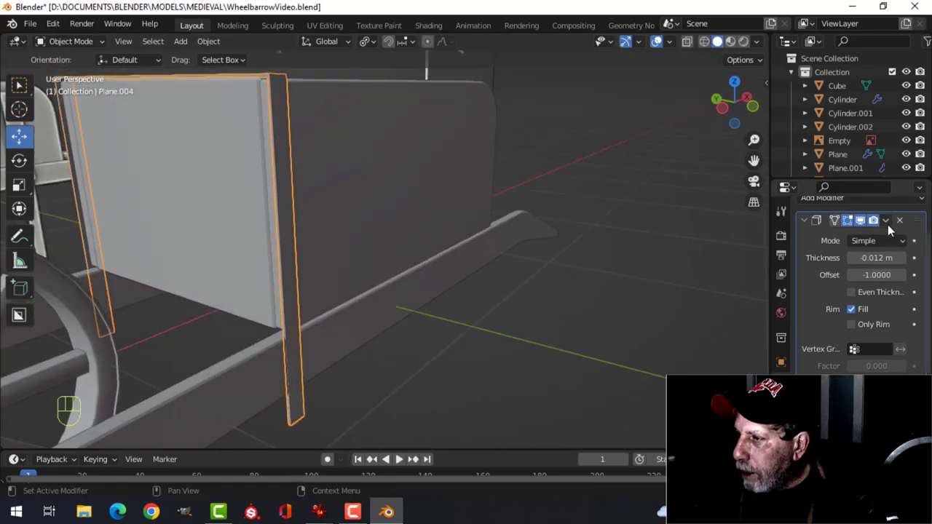
pyautogui.hotkey('ctrl', 'a')
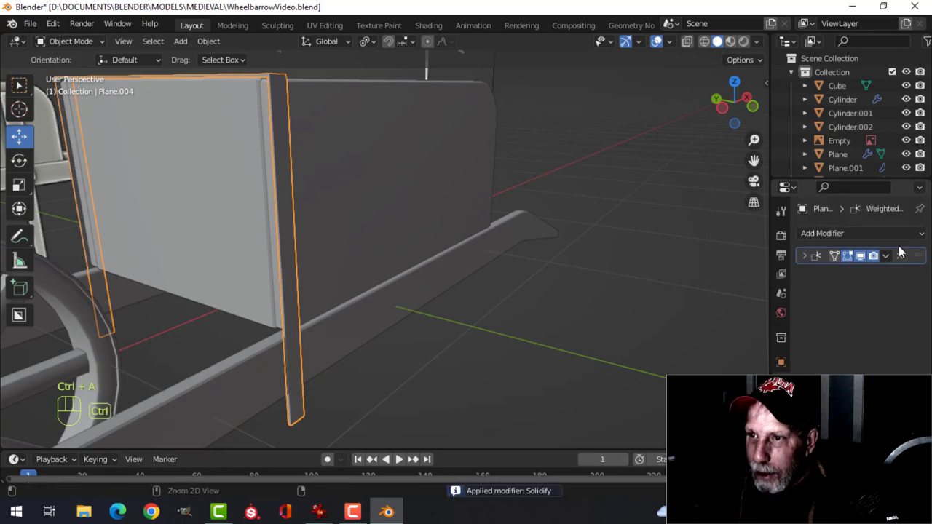
# - Turn on the Face Orientation overlay and recalculate the front board's normals to face outward
pyautogui.scroll(-2, 423, 139)
pyautogui.click(670, 41)
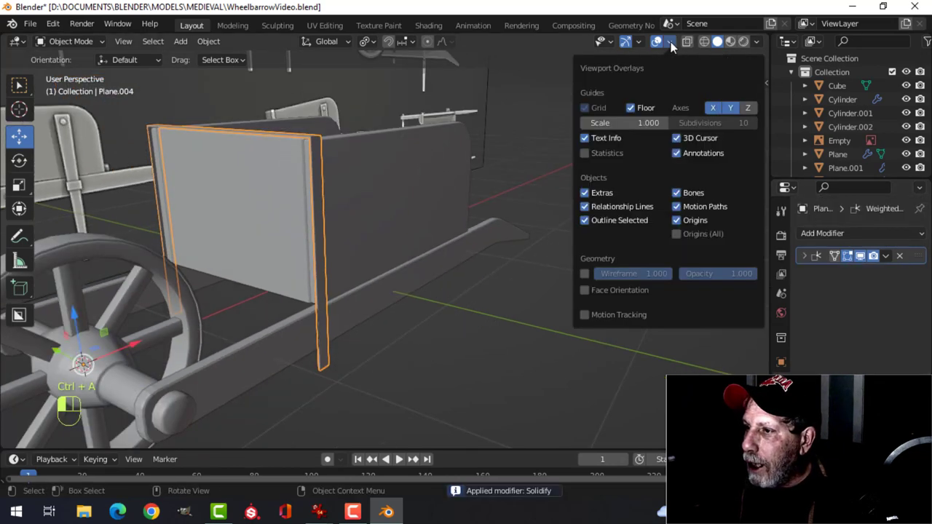
pyautogui.click(607, 289)
pyautogui.click(246, 175)
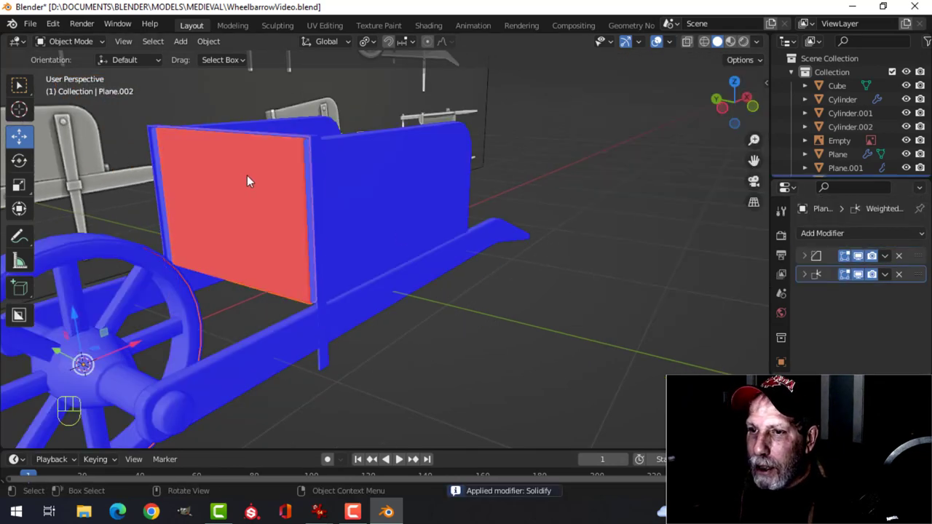
pyautogui.press('Tab')
pyautogui.hotkey('alt', 'n')
pyautogui.click(253, 172)
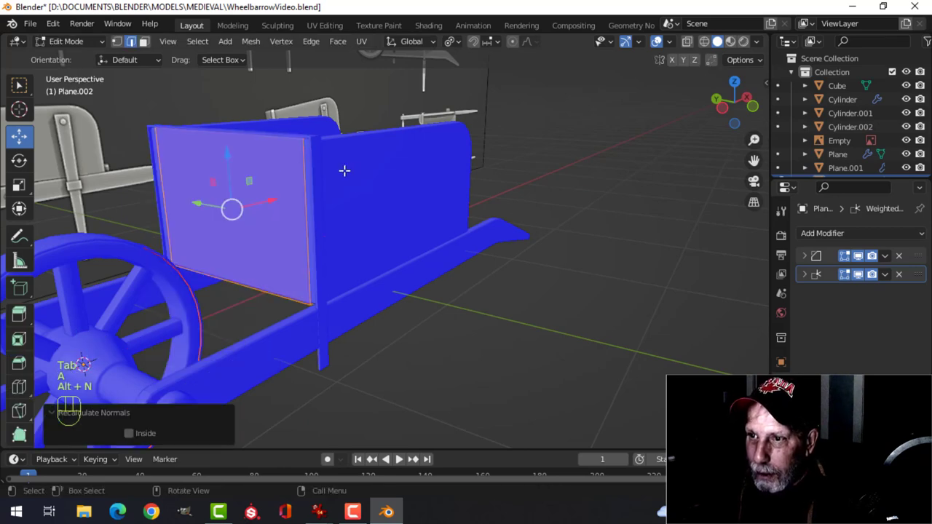
pyautogui.hotkey('alt', 'a')
pyautogui.press('Tab')
pyautogui.hotkey('alt', 'a')
# - Turn off the Face Orientation overlay
pyautogui.click(756, 41)
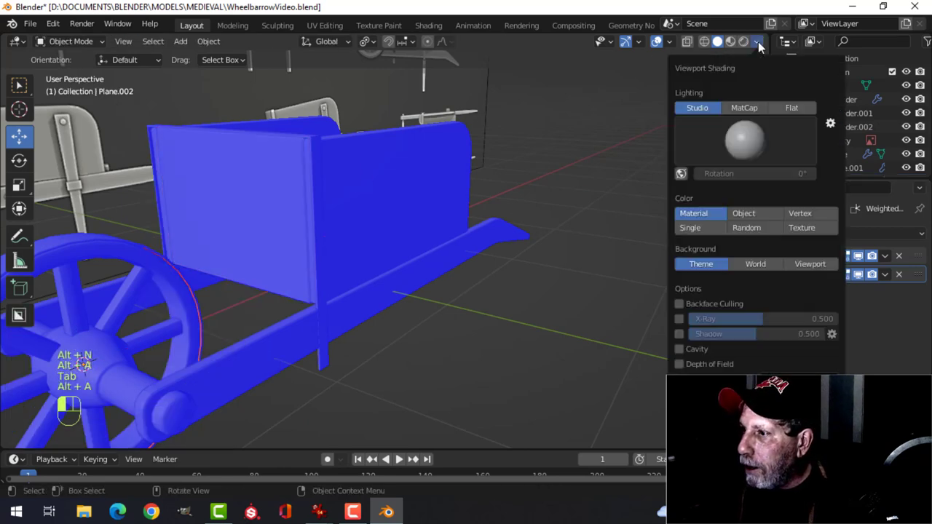
pyautogui.click(666, 41)
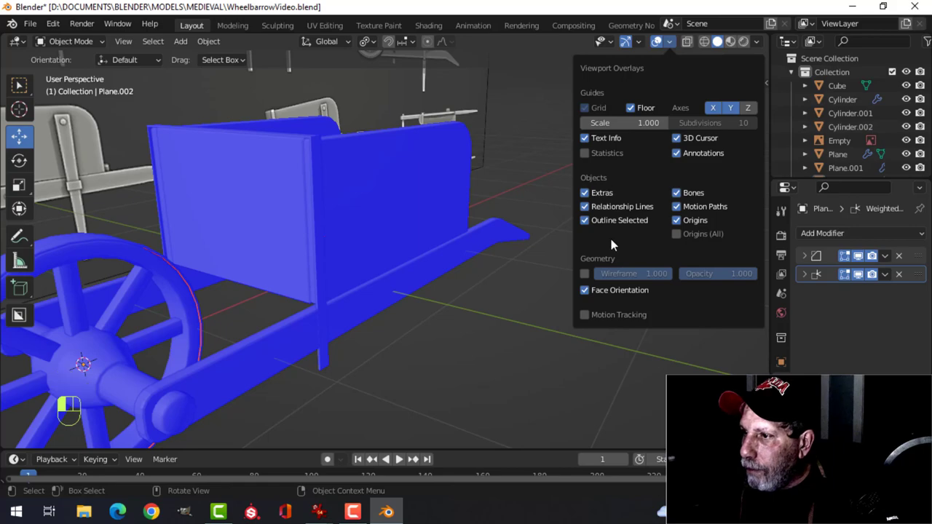
pyautogui.click(600, 297)
# - Bevel the trim strip's upper corner edges with a width of about 0.0169 m and 4 segments
pyautogui.moveTo(600, 296); pyautogui.dragTo(377, 172, button='middle')
pyautogui.click(286, 202)
pyautogui.press('Tab')
pyautogui.hotkey('alt', 'a')
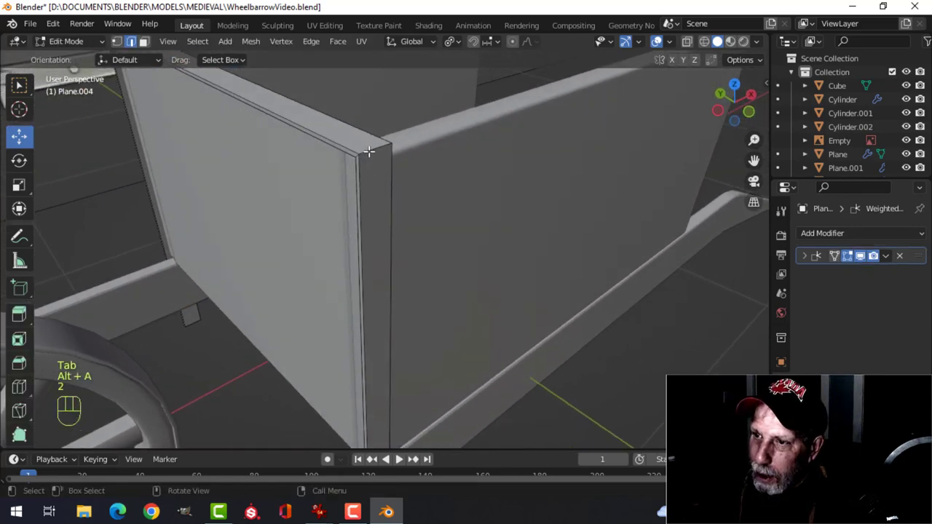
pyautogui.moveTo(288, 199); pyautogui.dragTo(478, 201, button='middle')
pyautogui.keyDown('alt'); pyautogui.keyDown('shift'); pyautogui.click(385, 178); pyautogui.keyUp('shift'); pyautogui.keyUp('alt')
pyautogui.hotkey('ctrl', 'b')
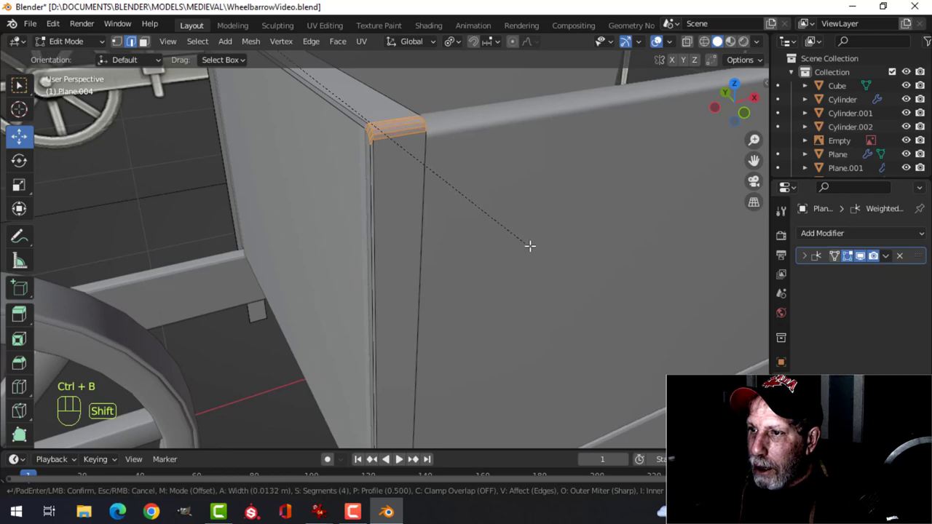
pyautogui.click(544, 255)
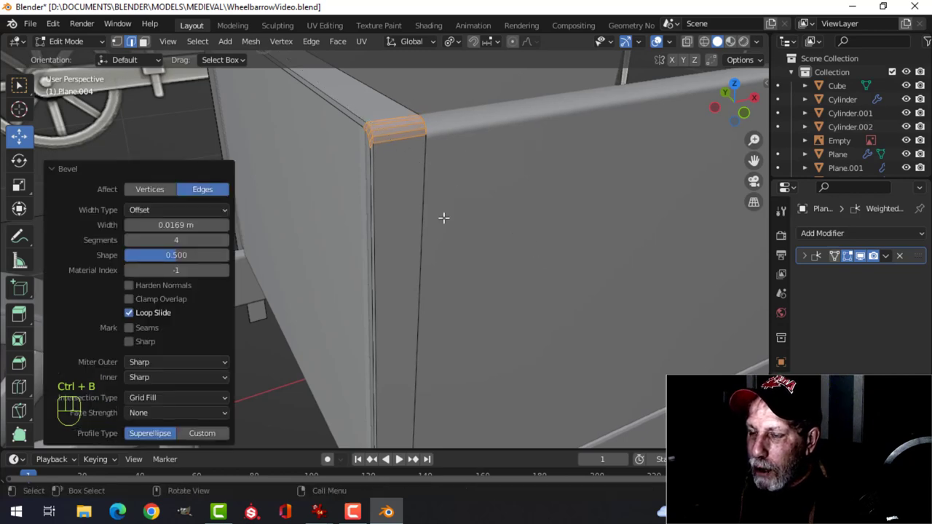
pyautogui.hotkey('alt', 'a')
# - Bevel the corner edges at the trim strip's bottom ends with a width of about 0.009 m and 4 segments
pyautogui.scroll(-5, 474, 257)
pyautogui.keyDown('shift'); pyautogui.moveTo(476, 310); pyautogui.dragTo(378, 109, button='middle'); pyautogui.keyUp('shift')
pyautogui.scroll(2, 406, 162)
pyautogui.keyDown('shift'); pyautogui.moveTo(378, 109); pyautogui.dragTo(495, 145, button='middle'); pyautogui.keyUp('shift')
pyautogui.moveTo(494, 145); pyautogui.dragTo(473, 165, button='middle')
pyautogui.scroll(2, 477, 189)
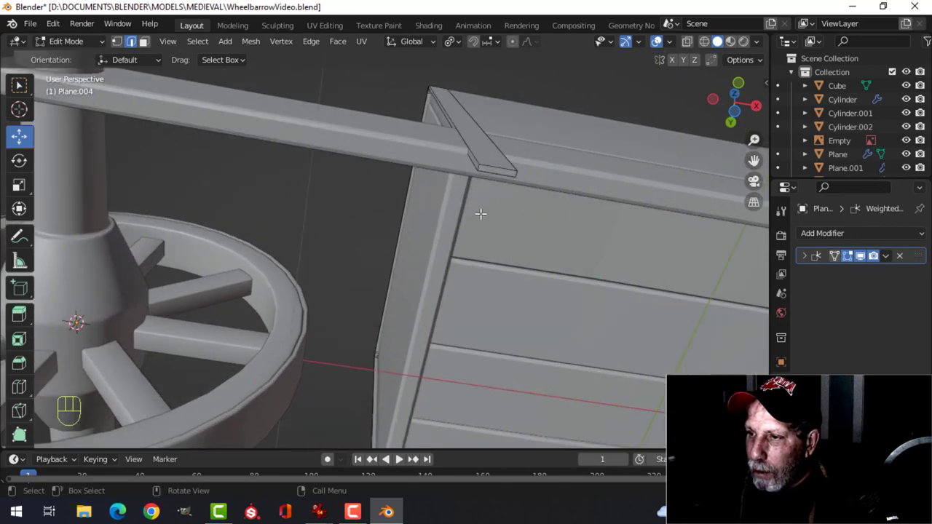
pyautogui.click(478, 168)
pyautogui.scroll(4, 509, 172)
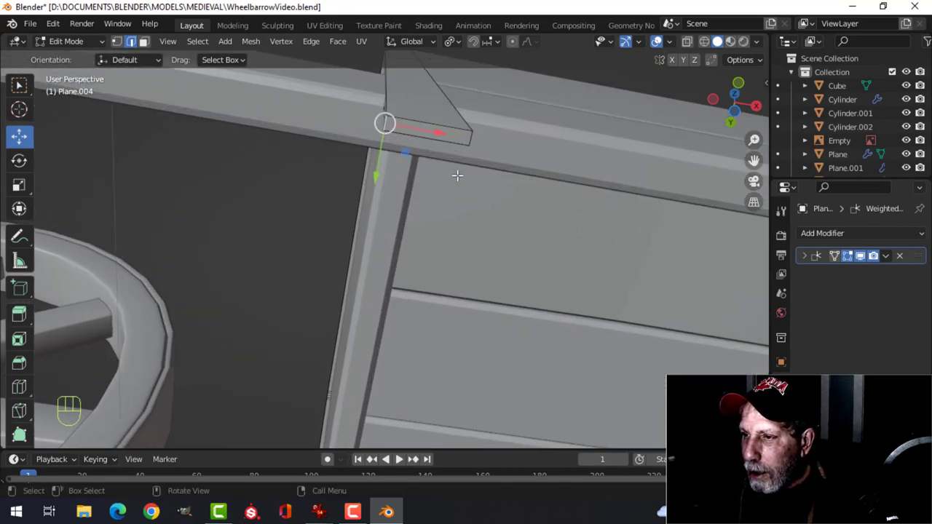
pyautogui.moveTo(472, 140); pyautogui.dragTo(471, 201, button='middle')
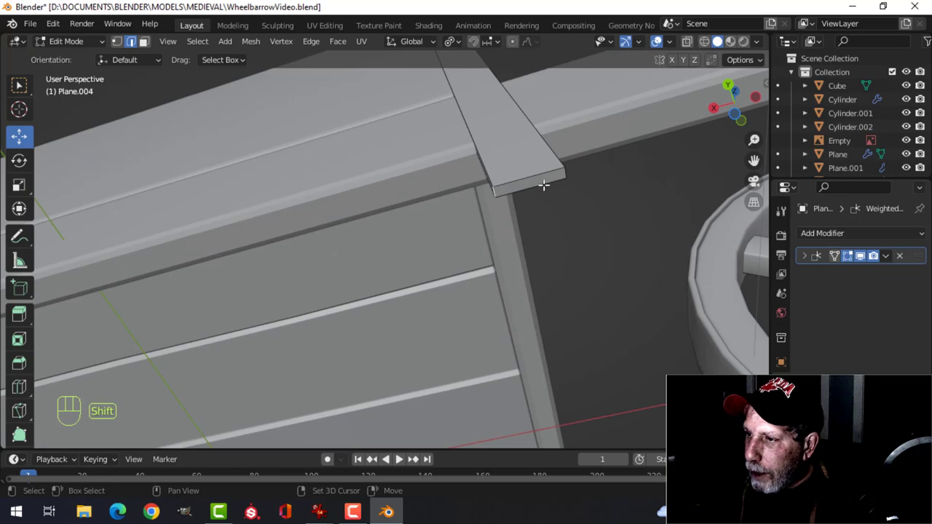
pyautogui.moveTo(563, 172); pyautogui.dragTo(507, 186, button='middle')
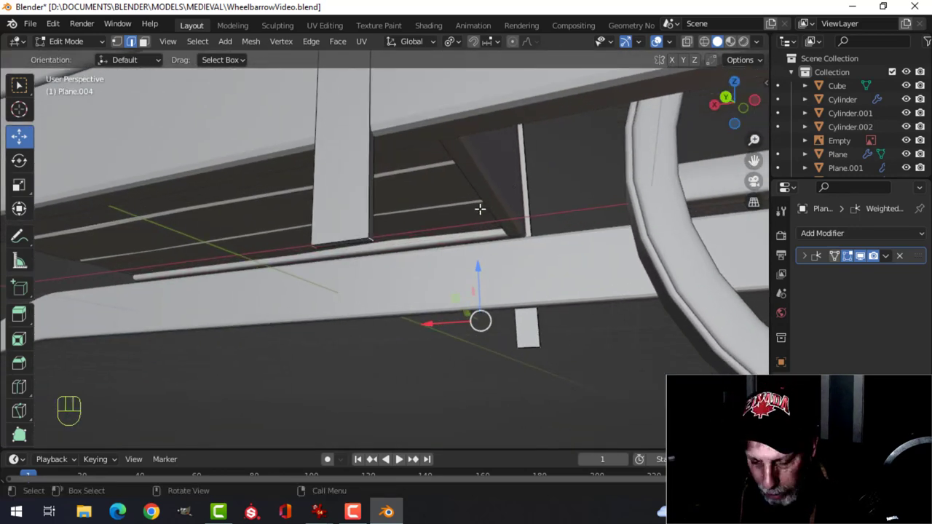
pyautogui.hotkey('ctrl', 'b')
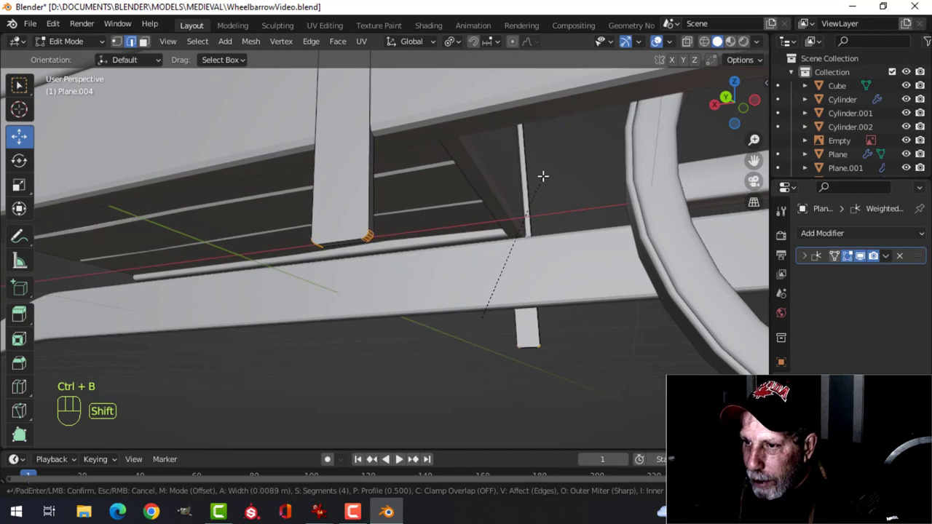
pyautogui.click(542, 175)
pyautogui.hotkey('alt', 'a')
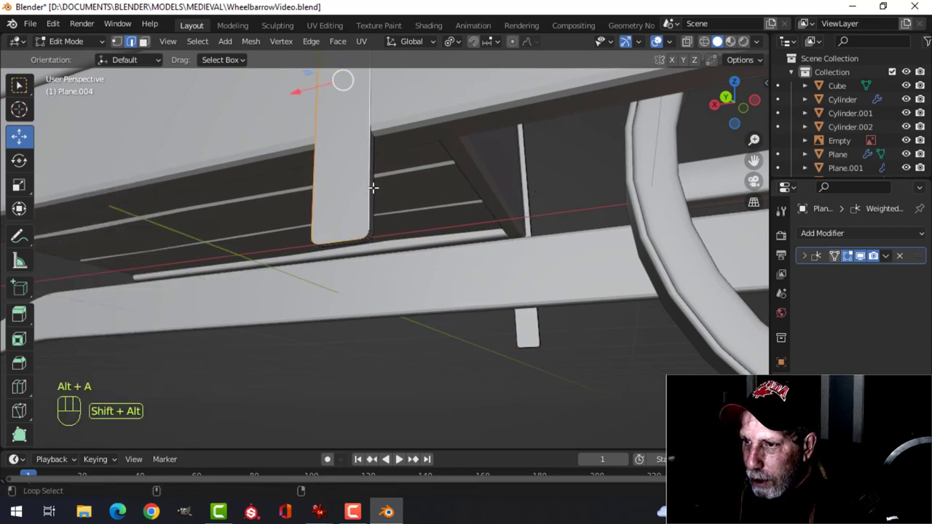
# - Bevel the trim strip's long inner and outer edge loops with a width of about 0.0023 m and 1 segment
pyautogui.keyDown('alt'); pyautogui.keyDown('shift'); pyautogui.click(372, 188); pyautogui.keyUp('shift'); pyautogui.keyUp('alt')
pyautogui.scroll(-5, 431, 172)
pyautogui.keyDown('shift'); pyautogui.moveTo(430, 173); pyautogui.dragTo(350, 277, button='middle'); pyautogui.keyUp('shift')
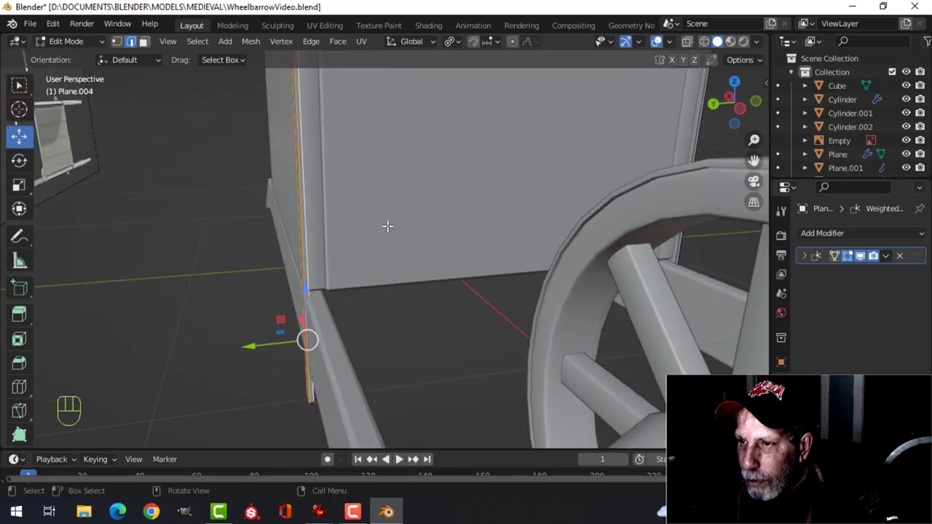
pyautogui.scroll(-3, 386, 226)
pyautogui.keyDown('shift'); pyautogui.moveTo(387, 227); pyautogui.dragTo(315, 253, button='middle'); pyautogui.keyUp('shift')
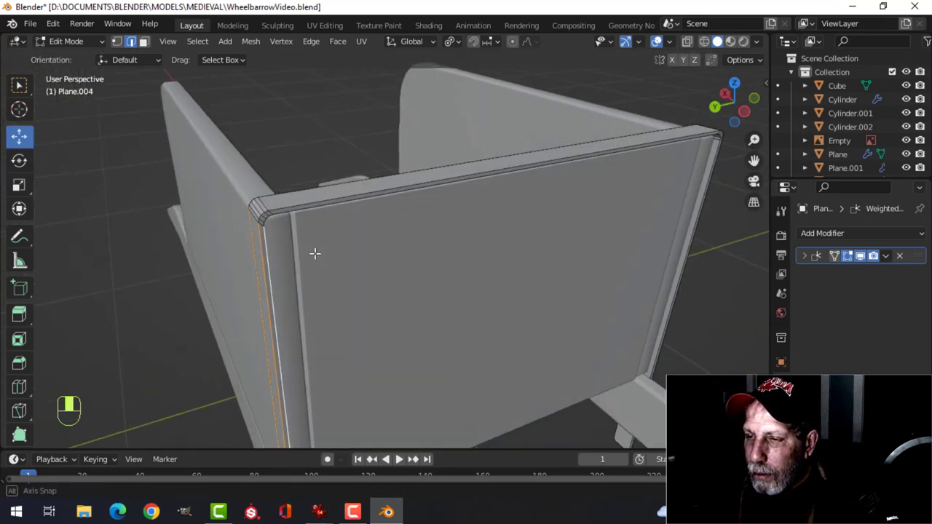
pyautogui.keyDown('alt'); pyautogui.keyDown('shift'); pyautogui.click(292, 203); pyautogui.keyUp('shift'); pyautogui.keyUp('alt')
pyautogui.keyDown('alt'); pyautogui.keyDown('shift'); pyautogui.click(294, 193); pyautogui.keyUp('shift'); pyautogui.keyUp('alt')
pyautogui.moveTo(254, 240); pyautogui.dragTo(499, 223, button='middle')
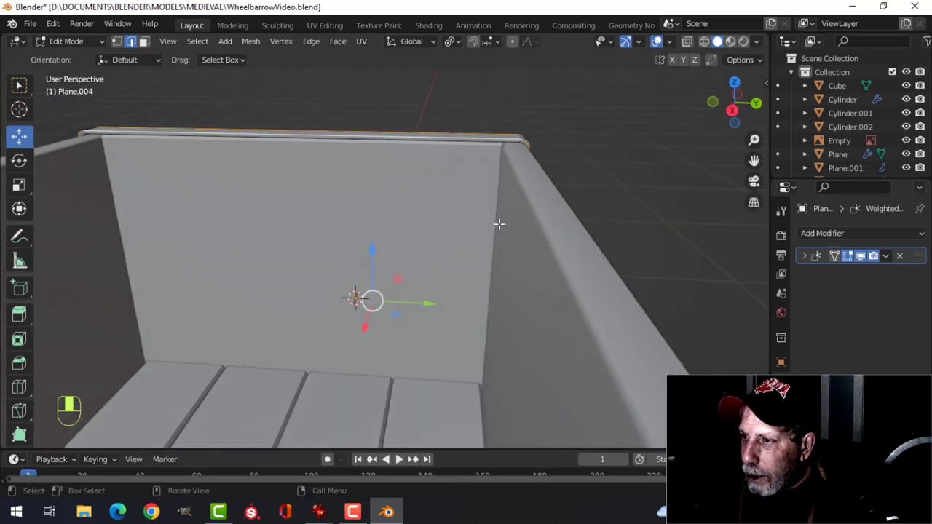
pyautogui.keyDown('alt'); pyautogui.keyDown('shift'); pyautogui.click(494, 144); pyautogui.keyUp('shift'); pyautogui.keyUp('alt')
pyautogui.moveTo(494, 144); pyautogui.dragTo(393, 208, button='middle')
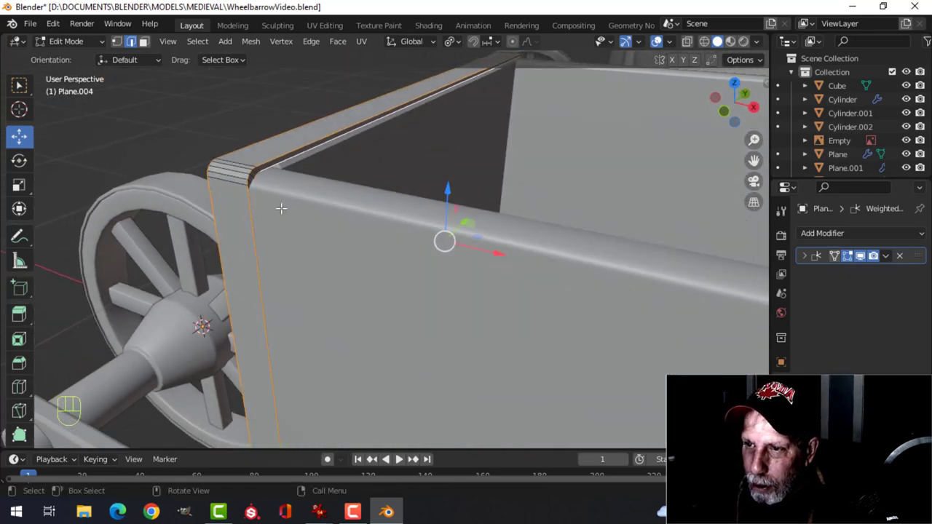
pyautogui.scroll(-1, 289, 214)
pyautogui.moveTo(289, 213); pyautogui.dragTo(298, 188, button='middle')
pyautogui.keyDown('shift'); pyautogui.moveTo(298, 188); pyautogui.dragTo(404, 216, button='middle'); pyautogui.keyUp('shift')
pyautogui.scroll(2, 411, 166)
pyautogui.moveTo(404, 216); pyautogui.dragTo(410, 203, button='middle')
pyautogui.keyDown('shift'); pyautogui.moveTo(456, 169); pyautogui.dragTo(492, 176, button='middle'); pyautogui.keyUp('shift')
pyautogui.hotkey('ctrl', 'b')
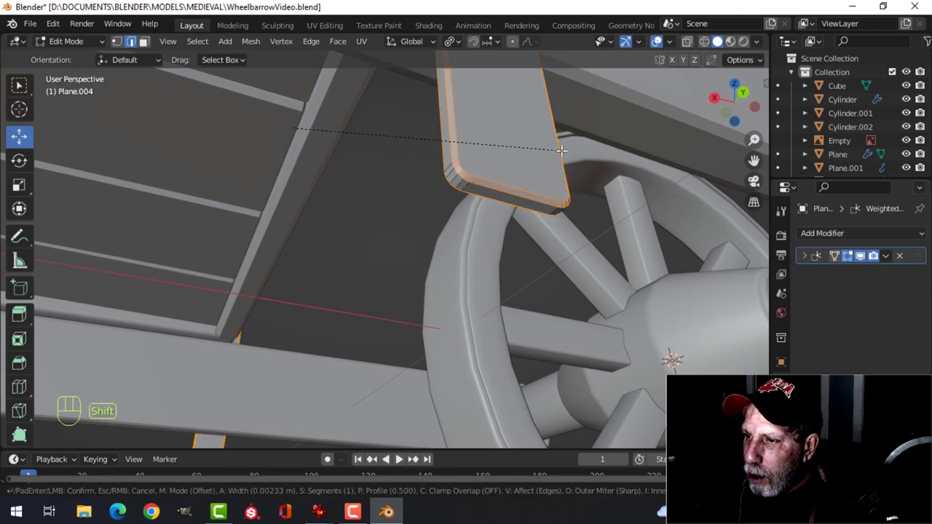
pyautogui.click(561, 151)
pyautogui.press('Tab')
pyautogui.scroll(-4, 507, 129)
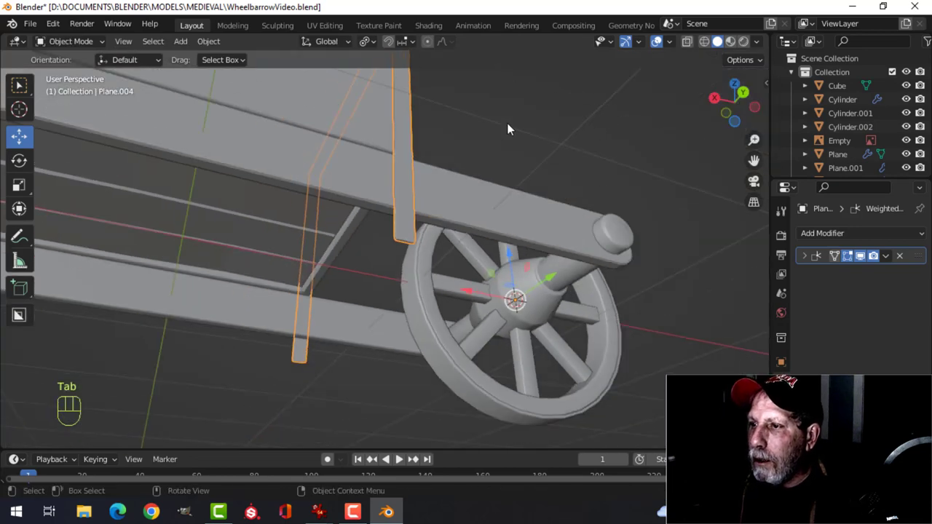
# - Scale the trim strip's whole mesh slightly so that it fits around the front and side boards
pyautogui.hotkey('alt', 'a')
pyautogui.moveTo(408, 146); pyautogui.dragTo(451, 251, button='middle')
pyautogui.moveTo(480, 132); pyautogui.dragTo(349, 185, button='middle')
pyautogui.click(485, 182)
pyautogui.press('Tab')
pyautogui.press('a')
pyautogui.keyDown('shift'); pyautogui.moveTo(404, 140); pyautogui.dragTo(437, 201, button='middle'); pyautogui.keyUp('shift')
pyautogui.moveTo(501, 191); pyautogui.dragTo(422, 160, button='middle')
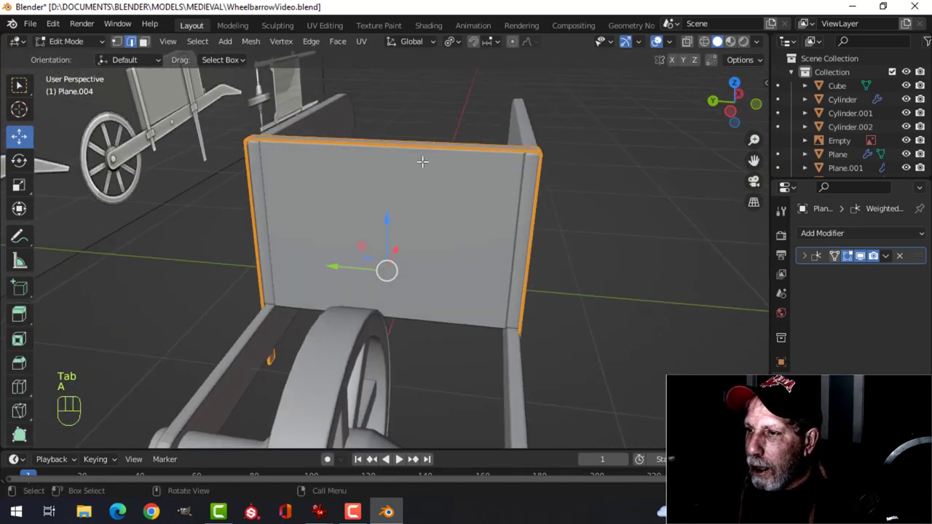
pyautogui.scroll(3, 578, 158)
pyautogui.keyDown('shift'); pyautogui.moveTo(596, 150); pyautogui.dragTo(506, 141, button='middle'); pyautogui.keyUp('shift')
pyautogui.moveTo(505, 141); pyautogui.dragTo(423, 242, button='middle')
pyautogui.press('s')
pyautogui.click(539, 109)
pyautogui.hotkey('alt', 'a')
pyautogui.press('Tab')
pyautogui.scroll(-4, 461, 161)
pyautogui.hotkey('alt', 'a')
# - Shade the trim strip smooth and enable Auto Smooth at 30° in its normals settings
pyautogui.scroll(5, 383, 221)
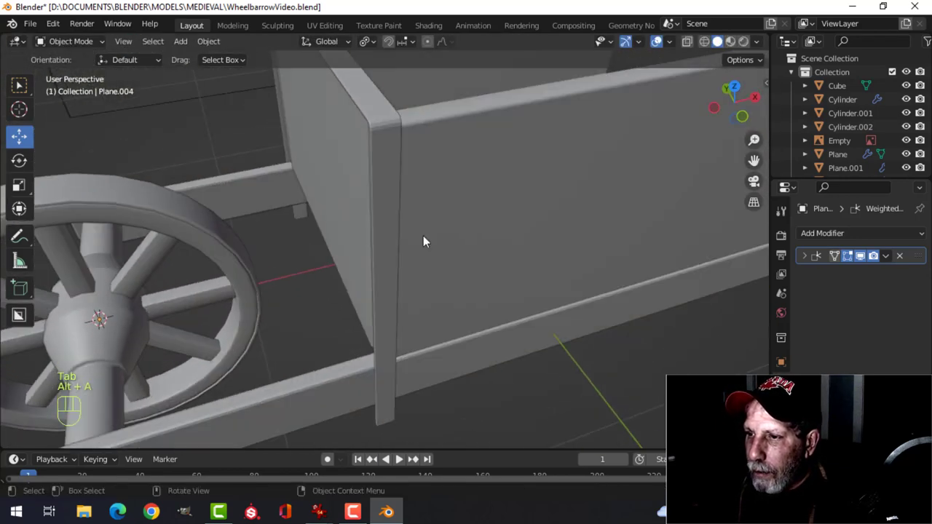
pyautogui.click(390, 145)
pyautogui.rightClick(391, 143)
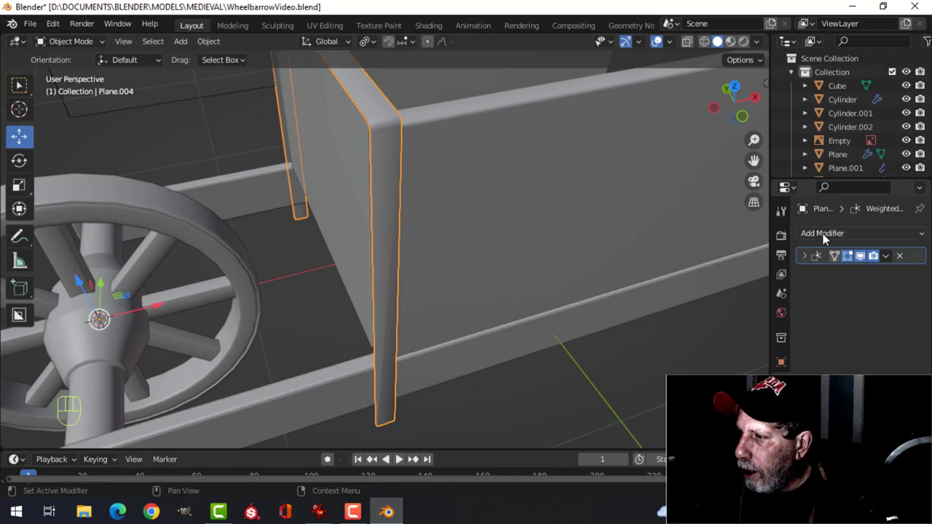
pyautogui.click(780, 457)
pyautogui.scroll(-4, 835, 433)
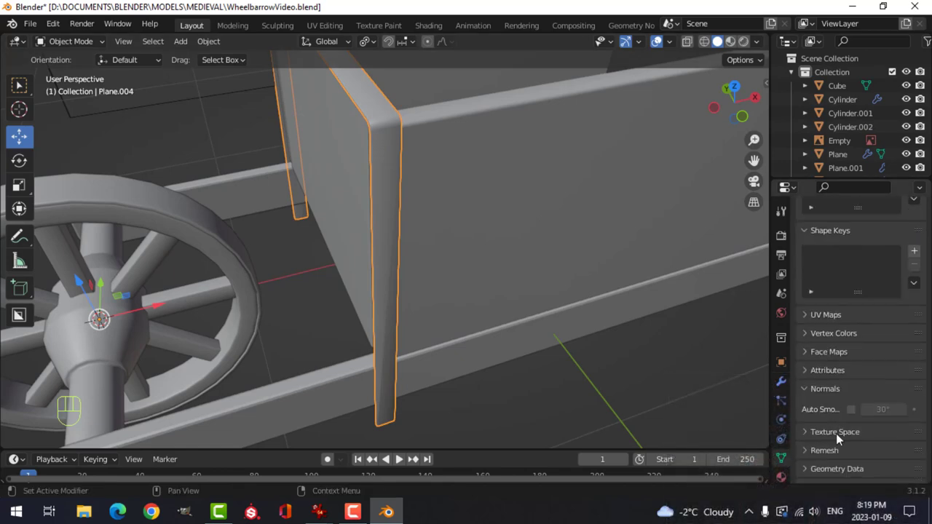
pyautogui.click(850, 409)
pyautogui.hotkey('alt', 'a')
# - Move the trim strip's whole mesh about 0.01 m along the X axis at the front board
pyautogui.moveTo(443, 249)
pyautogui.mouseDown(button='middle')
pyautogui.moveTo(459, 198)
pyautogui.moveTo(493, 158)
pyautogui.moveTo(433, 225)
pyautogui.moveTo(410, 175)
pyautogui.mouseUp(button='middle')
pyautogui.click(408, 177)
pyautogui.press('Tab')
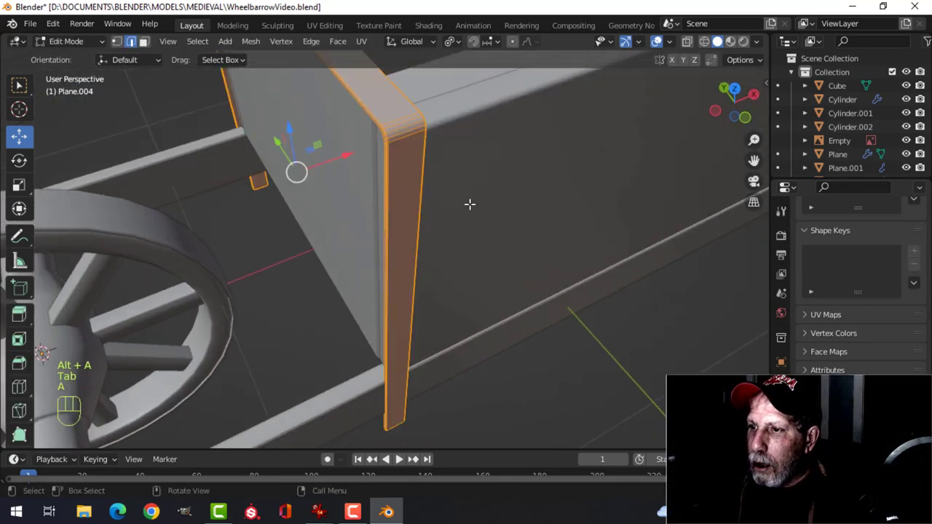
pyautogui.press('a')
pyautogui.moveTo(470, 204); pyautogui.dragTo(395, 197, button='middle')
pyautogui.press('g')
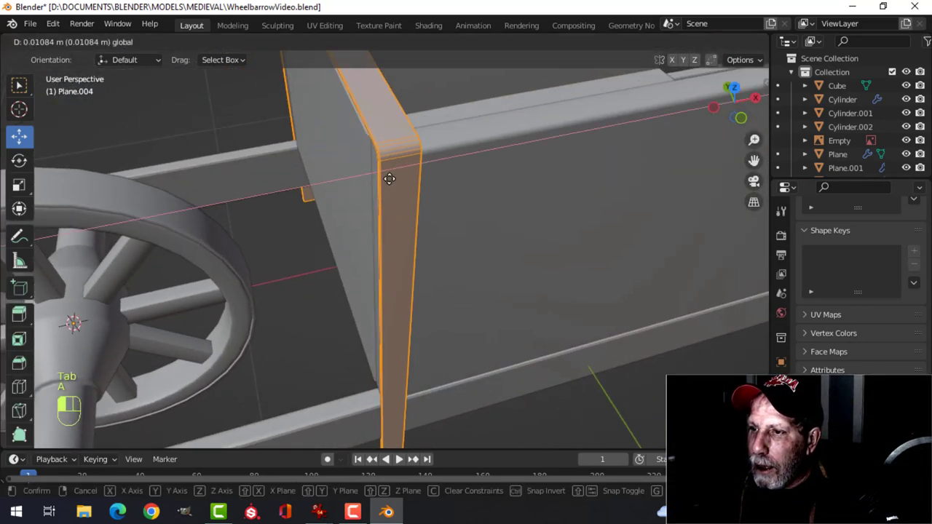
pyautogui.moveTo(389, 178); pyautogui.dragTo(387, 179)
pyautogui.press('Tab')
pyautogui.scroll(-5, 431, 223)
pyautogui.hotkey('alt', 'a')
# - Compare the trim strip and side beam with the reference image in front wireframe view, and return to solid shading
pyautogui.moveTo(457, 234); pyautogui.dragTo(412, 219, button='middle')
pyautogui.press('KP_1')
pyautogui.press('z')
pyautogui.click(371, 221)
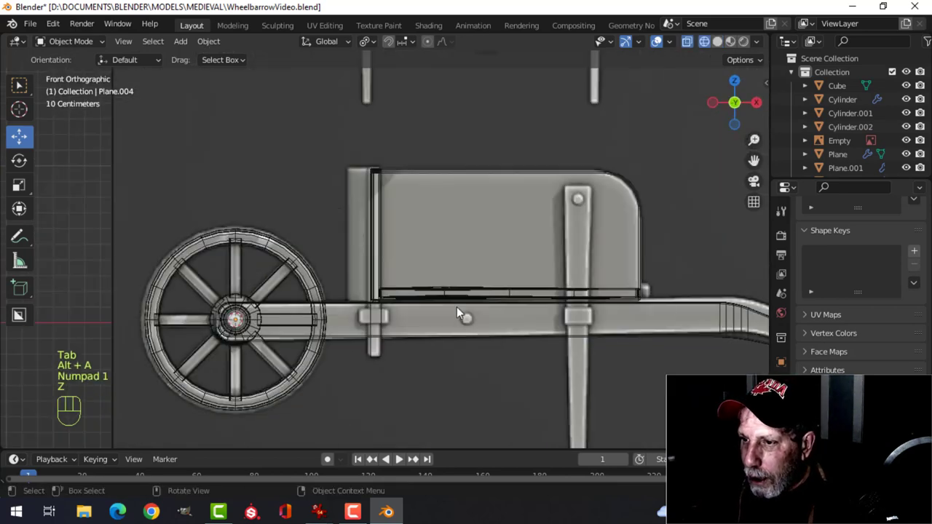
pyautogui.scroll(4, 457, 313)
pyautogui.keyDown('shift'); pyautogui.moveTo(379, 394); pyautogui.dragTo(388, 324, button='middle'); pyautogui.keyUp('shift')
pyautogui.scroll(-2, 377, 333)
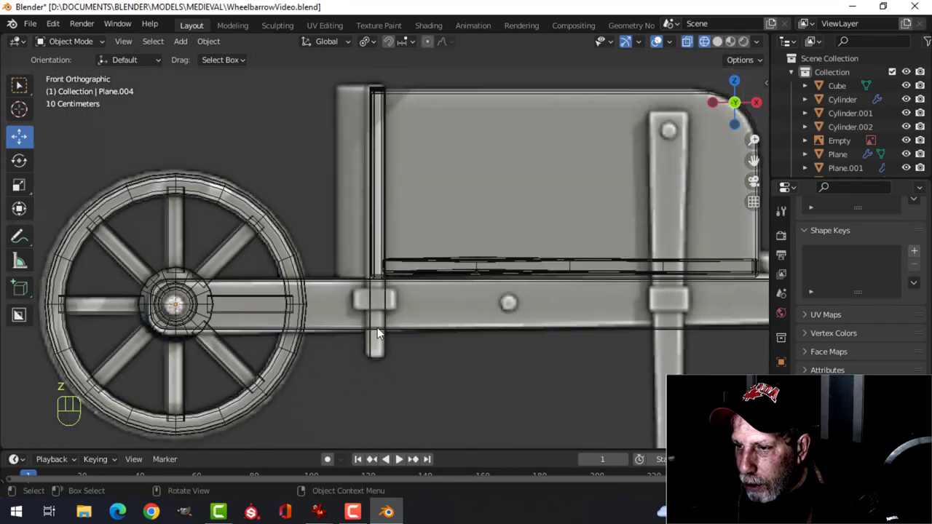
pyautogui.scroll(3, 340, 313)
pyautogui.press('z')
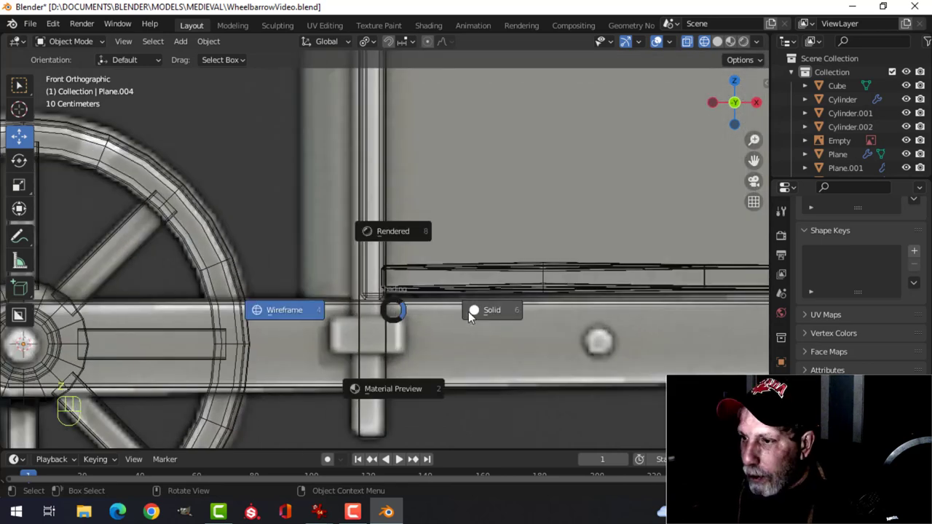
pyautogui.click(476, 310)
pyautogui.scroll(2, 437, 264)
pyautogui.moveTo(437, 264); pyautogui.dragTo(546, 261, button='middle')
pyautogui.scroll(-3, 511, 236)
# - Enable Cavity and Shadow in the viewport shading options
pyautogui.click(756, 42)
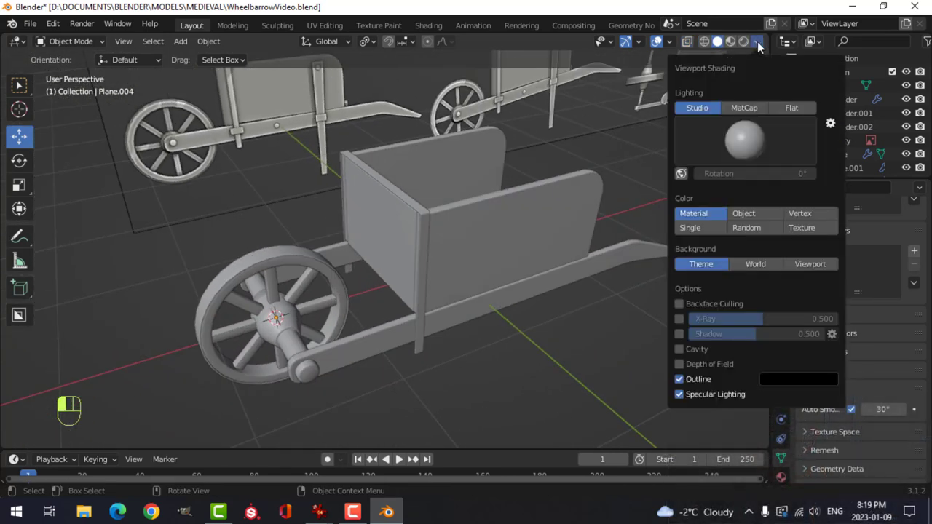
pyautogui.click(679, 350)
pyautogui.click(679, 333)
pyautogui.moveTo(640, 320)
pyautogui.keyDown('shift'); pyautogui.mouseDown(button='middle')
pyautogui.moveTo(546, 316)
pyautogui.moveTo(649, 253)
pyautogui.mouseUp(button='middle'); pyautogui.keyUp('shift')
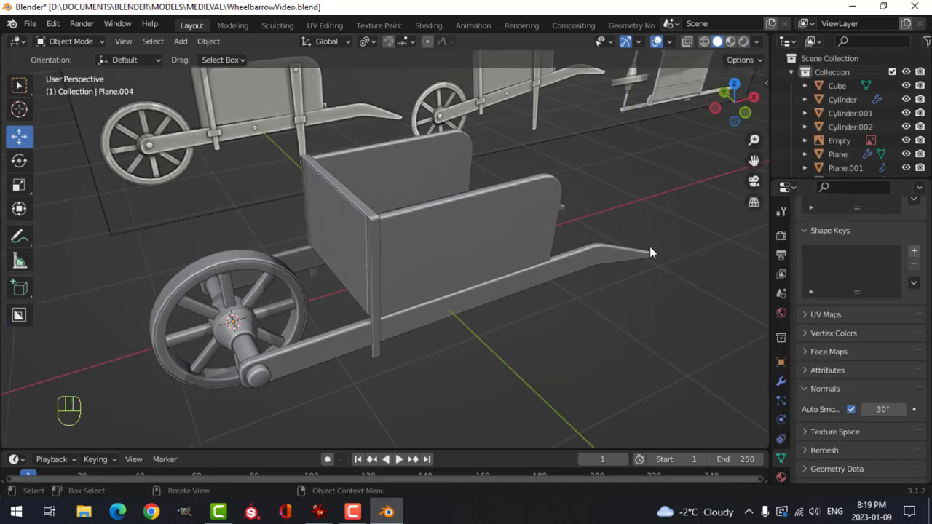
# - Set the cavity type to Both, with world-space ridge 1.886 and valley 2.045, screen-space ridge 1.567 and a stronger screen-space valley
pyautogui.click(757, 42)
pyautogui.click(808, 350)
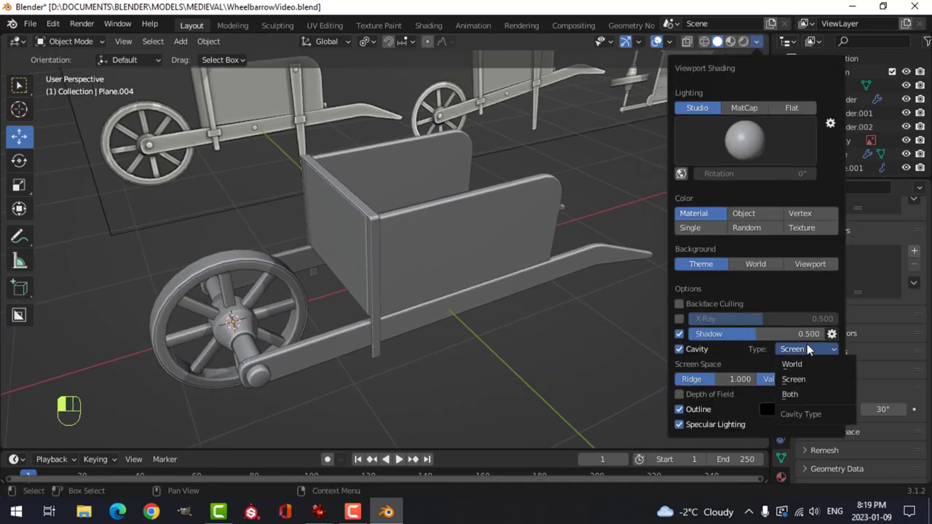
pyautogui.click(790, 393)
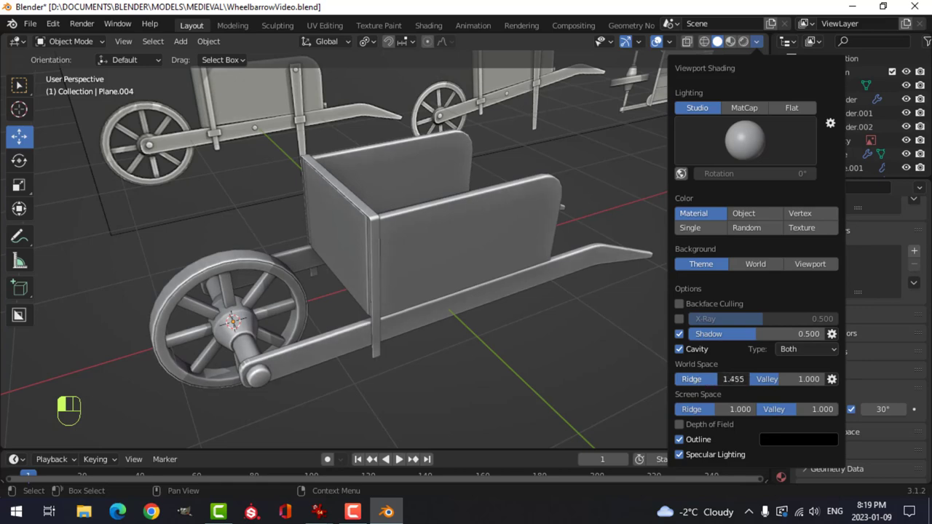
pyautogui.moveTo(732, 379); pyautogui.dragTo(786, 386)
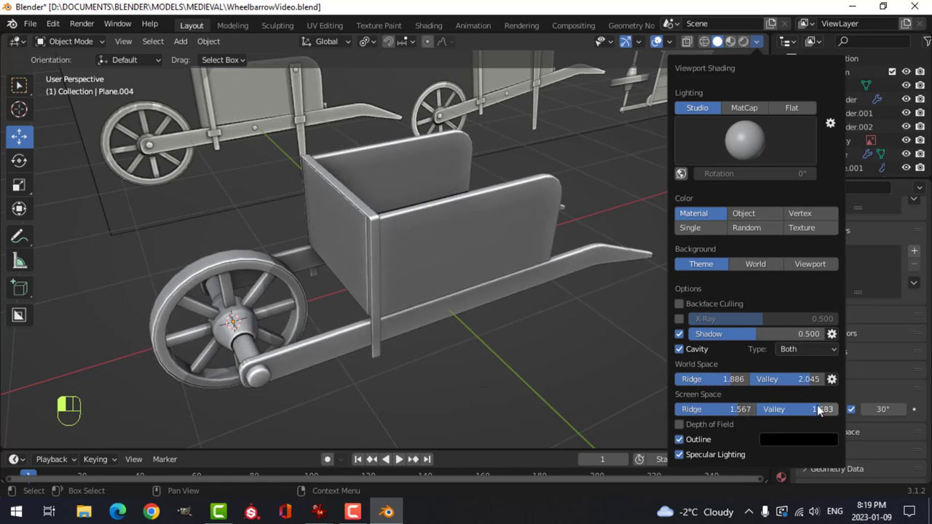
# - Narrow the wheel's two rim objects together by scaling their meshes to about 0.72 along the Y axis
pyautogui.moveTo(575, 342)
pyautogui.mouseDown(button='middle')
pyautogui.moveTo(497, 297)
pyautogui.moveTo(545, 267)
pyautogui.moveTo(345, 324)
pyautogui.moveTo(420, 339)
pyautogui.moveTo(408, 274)
pyautogui.mouseUp(button='middle')
pyautogui.scroll(-2, 463, 263)
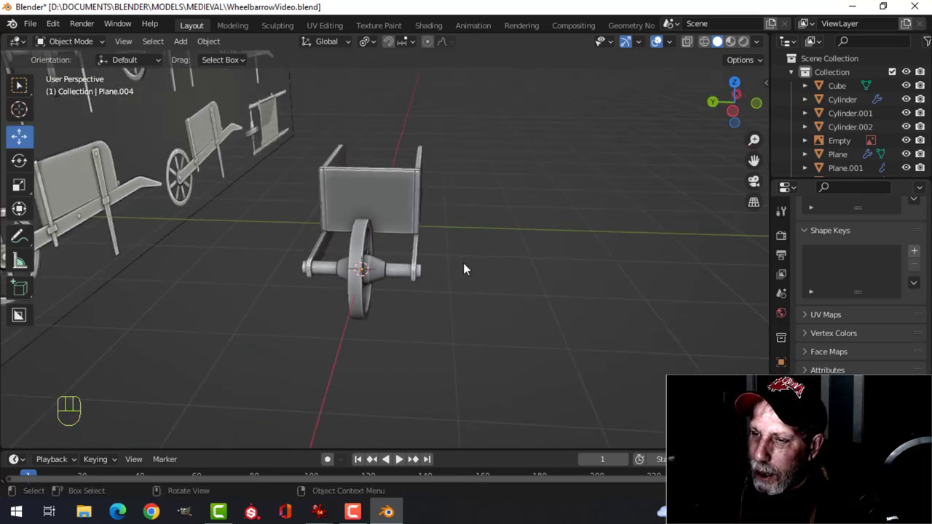
pyautogui.moveTo(463, 263); pyautogui.dragTo(359, 274, button='middle')
pyautogui.moveTo(285, 254); pyautogui.dragTo(400, 260, button='middle')
pyautogui.scroll(2, 351, 292)
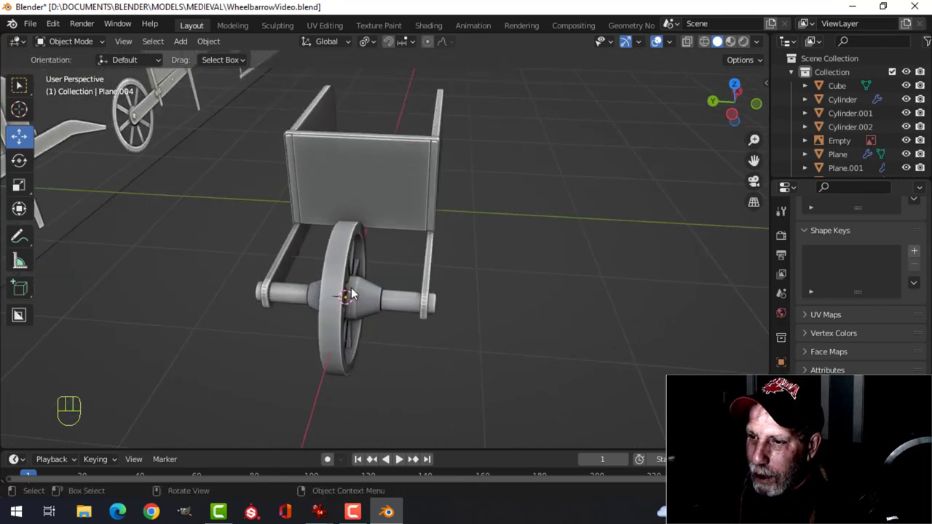
pyautogui.moveTo(351, 293); pyautogui.dragTo(356, 268, button='middle')
pyautogui.scroll(3, 356, 269)
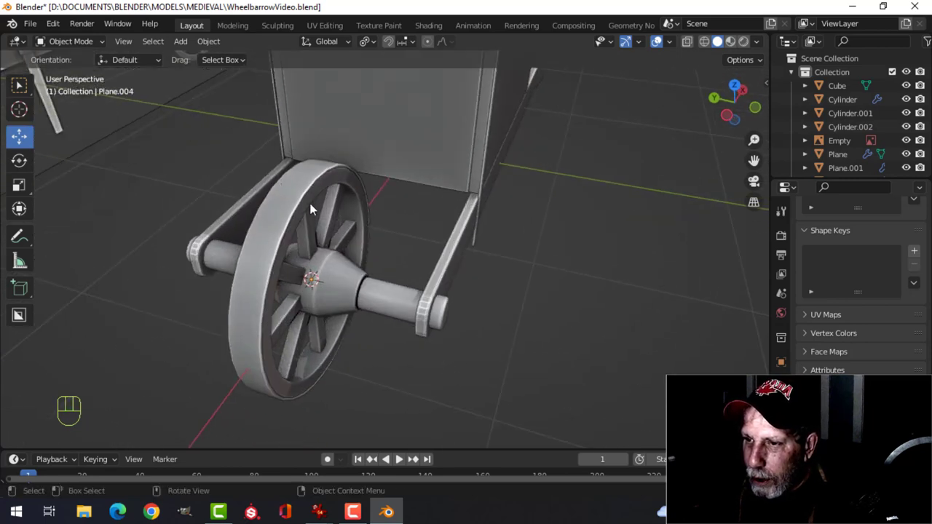
pyautogui.click(310, 209)
pyautogui.keyDown('shift'); pyautogui.click(318, 191); pyautogui.keyUp('shift')
pyautogui.moveTo(318, 190); pyautogui.dragTo(438, 254, button='middle')
pyautogui.scroll(1, 336, 227)
pyautogui.press('Tab')
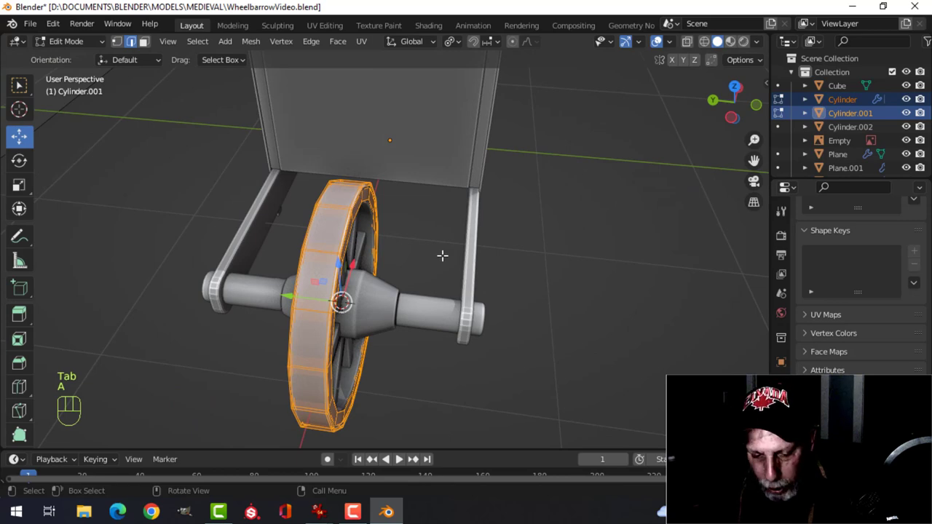
pyautogui.press('s')
pyautogui.press('y')
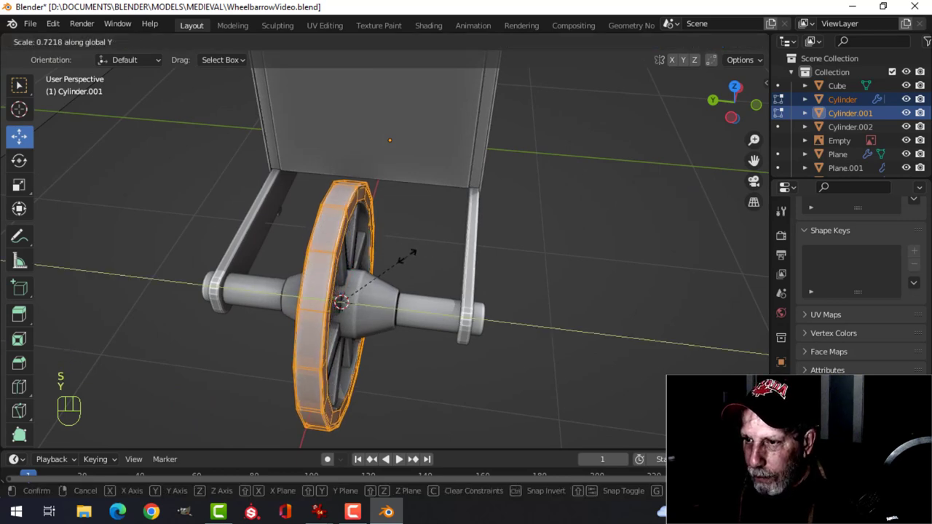
pyautogui.click(407, 257)
pyautogui.press('Tab')
# - Thin the wheel spokes by scaling their whole mesh to about 0.79 along the Y axis
pyautogui.moveTo(406, 256); pyautogui.dragTo(426, 221, button='middle')
pyautogui.scroll(2, 261, 188)
pyautogui.hotkey('alt', 'a')
pyautogui.click(400, 147)
pyautogui.press('Tab')
pyautogui.press('a')
pyautogui.moveTo(350, 204); pyautogui.dragTo(416, 234, button='middle')
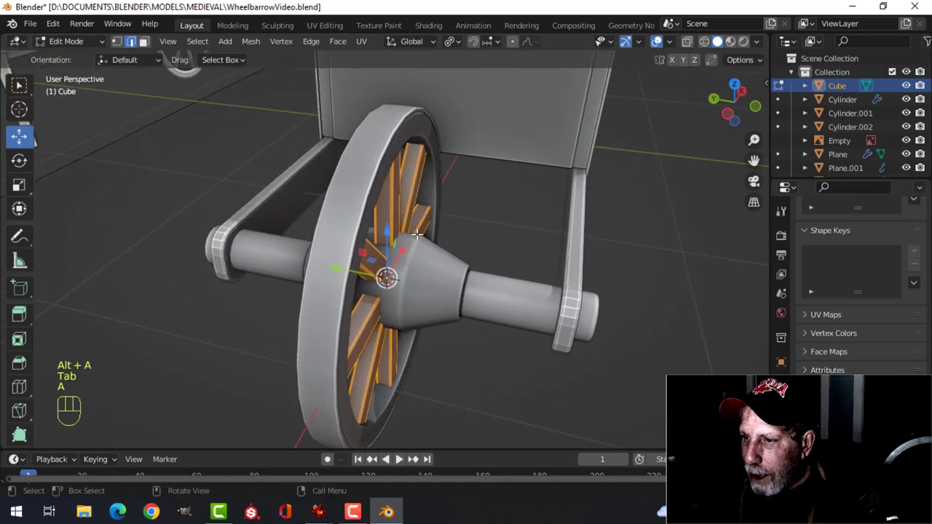
pyautogui.press('s')
pyautogui.press('y')
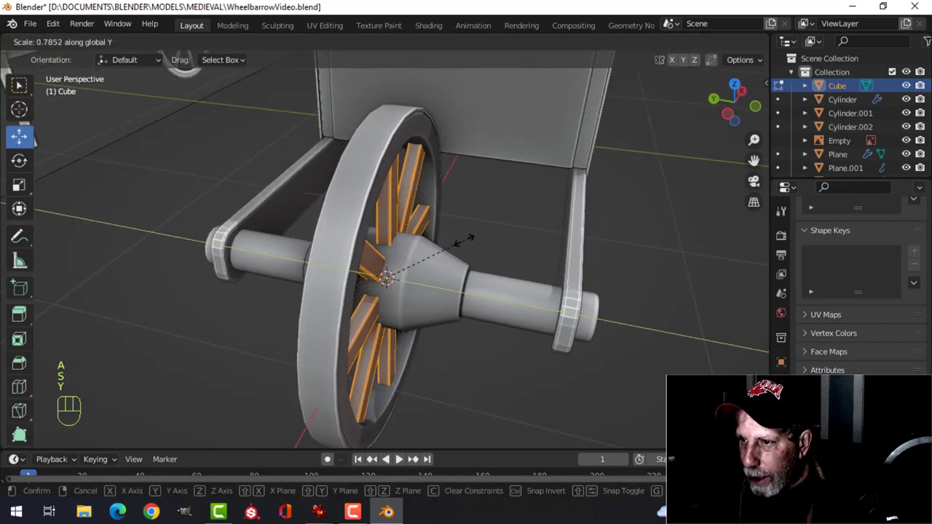
pyautogui.click(457, 240)
pyautogui.press('Tab')
pyautogui.scroll(4, 426, 233)
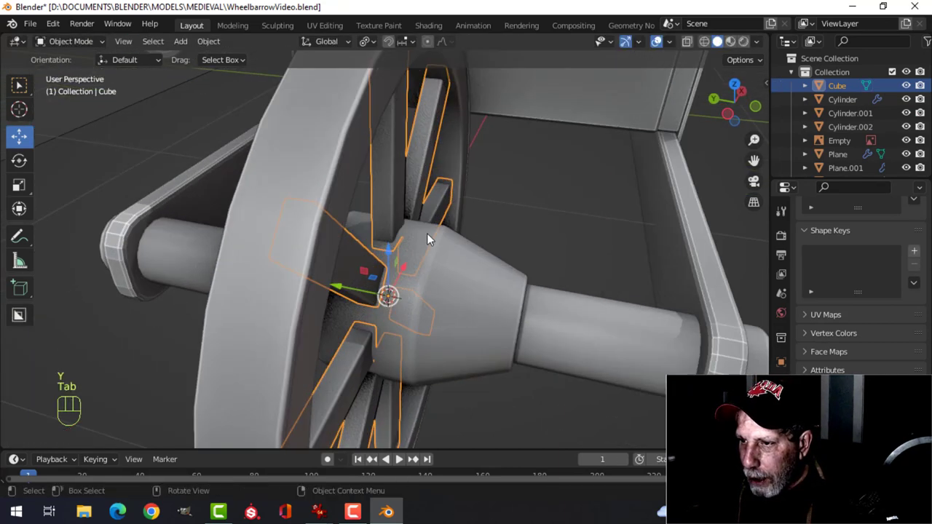
pyautogui.hotkey('alt', 'a')
pyautogui.moveTo(427, 232); pyautogui.dragTo(412, 237, button='middle')
pyautogui.scroll(-4, 412, 206)
pyautogui.moveTo(412, 200); pyautogui.dragTo(454, 202, button='middle')
pyautogui.scroll(-7, 453, 201)
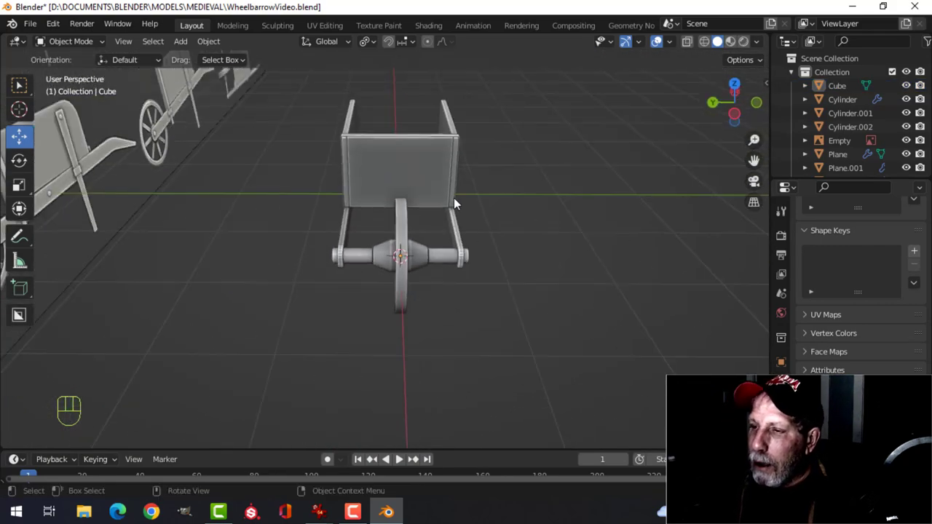
# - Add a plane in front wireframe view and rotate its mesh 90° about the X axis
pyautogui.moveTo(505, 186); pyautogui.dragTo(479, 187, button='middle')
pyautogui.scroll(6, 459, 233)
pyautogui.press('KP_1')
pyautogui.scroll(3, 478, 193)
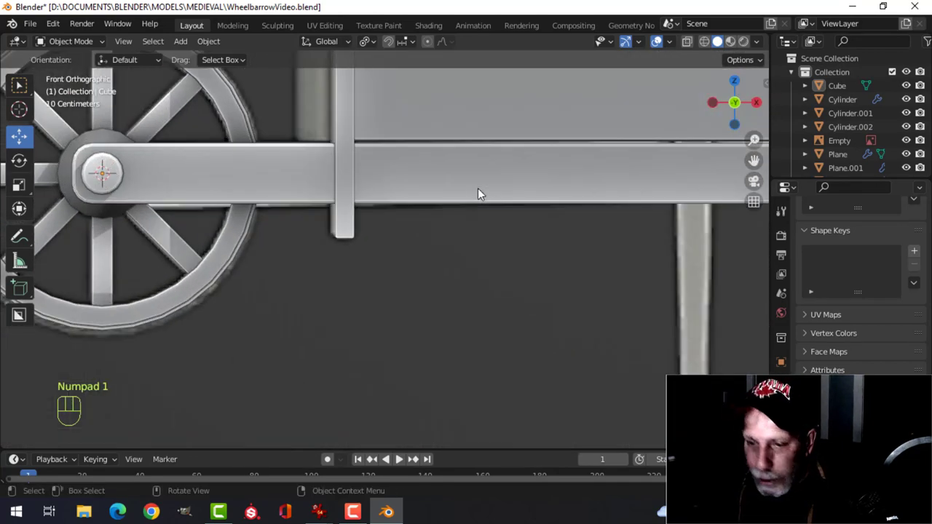
pyautogui.press('z')
pyautogui.click(374, 197)
pyautogui.scroll(4, 300, 128)
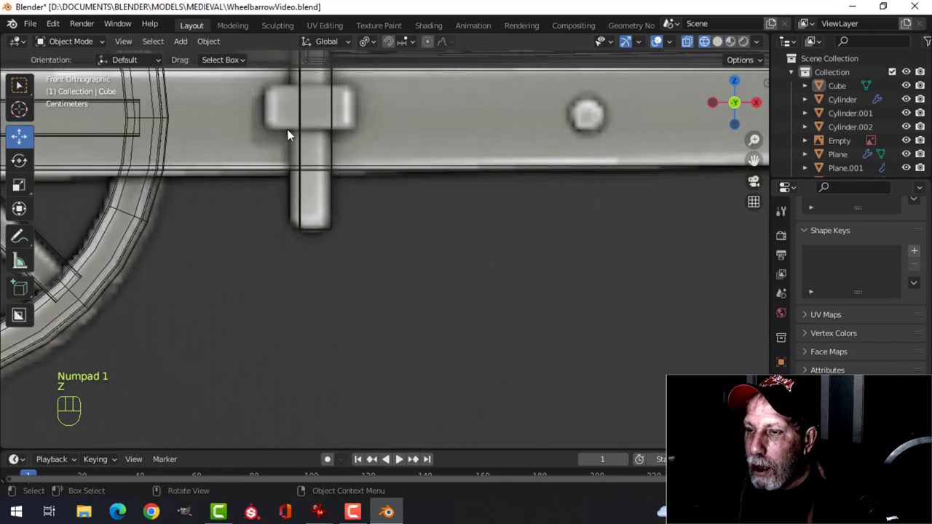
pyautogui.scroll(-6, 356, 174)
pyautogui.hotkey('shift', 'a')
pyautogui.moveTo(364, 183)
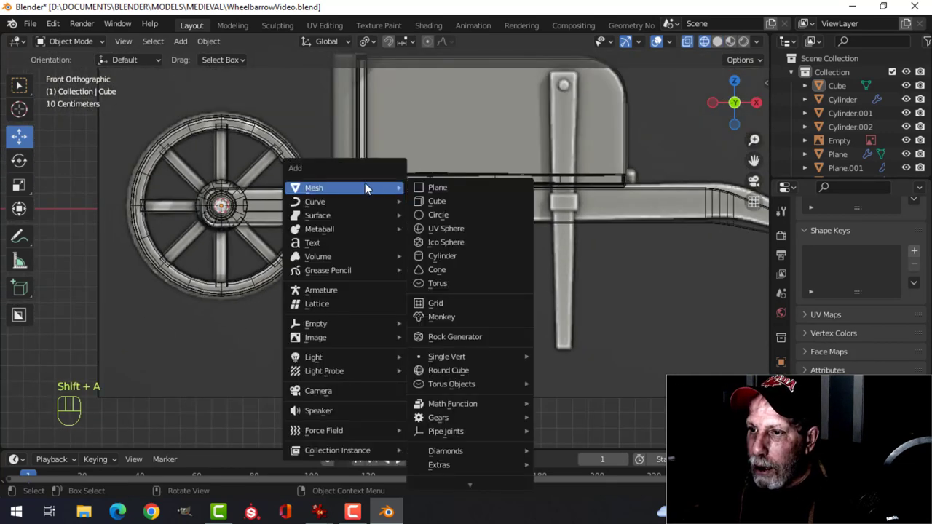
pyautogui.click(436, 187)
pyautogui.scroll(-3, 464, 185)
pyautogui.press('Tab')
pyautogui.press('r')
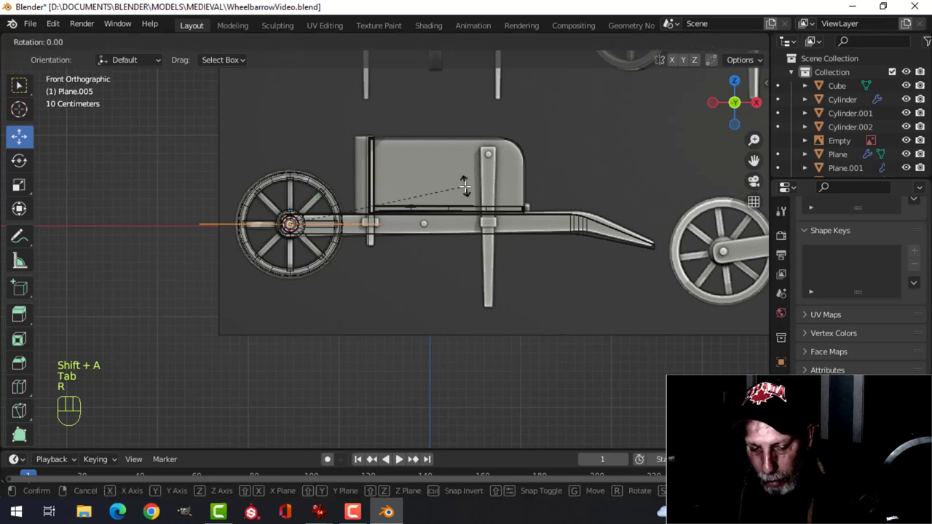
pyautogui.press('x')
pyautogui.press('9')
pyautogui.press('0')
pyautogui.click(466, 186)
# - Scale the plane's mesh to 0.117 and move it over the front bracket in the reference image
pyautogui.scroll(4, 497, 177)
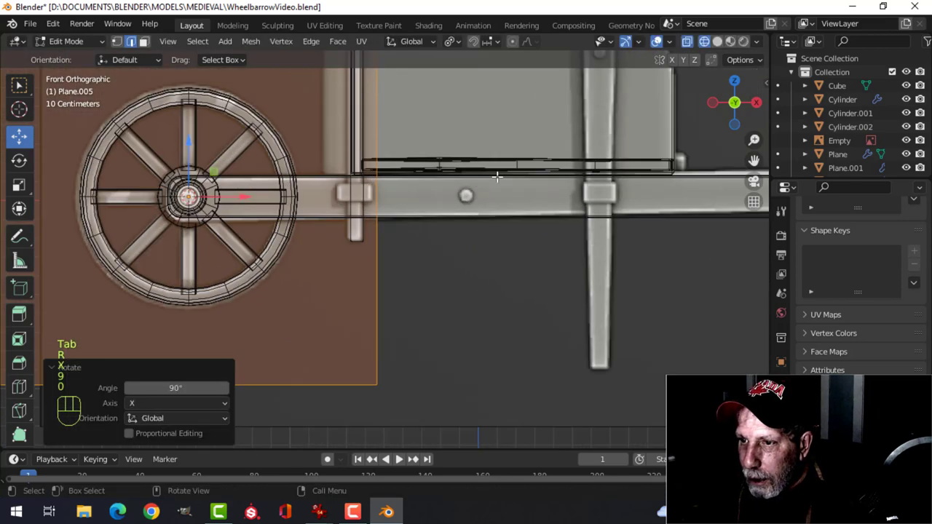
pyautogui.press('s')
pyautogui.click(230, 195)
pyautogui.press('g')
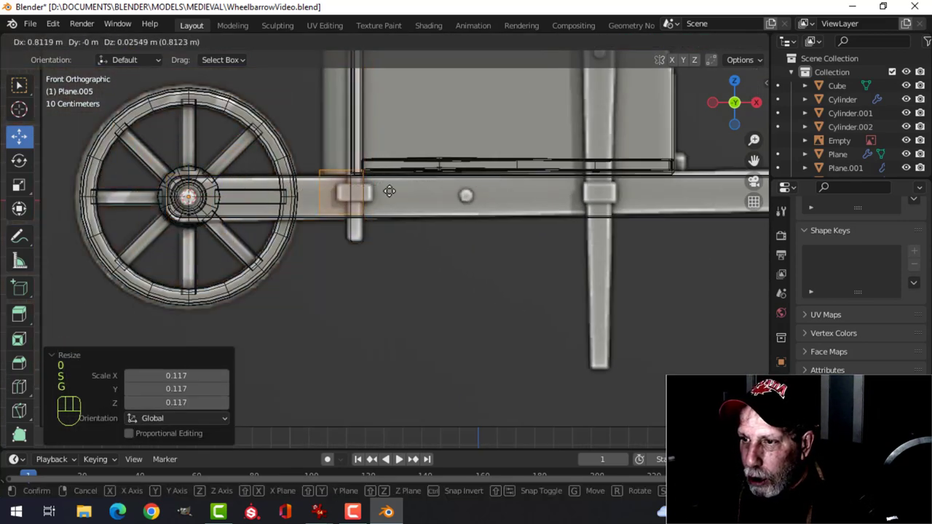
pyautogui.click(392, 191)
# - Fit the plane to the reference bracket by scaling it down uniformly and then to 0.512 along Z
pyautogui.scroll(3, 408, 171)
pyautogui.press('s')
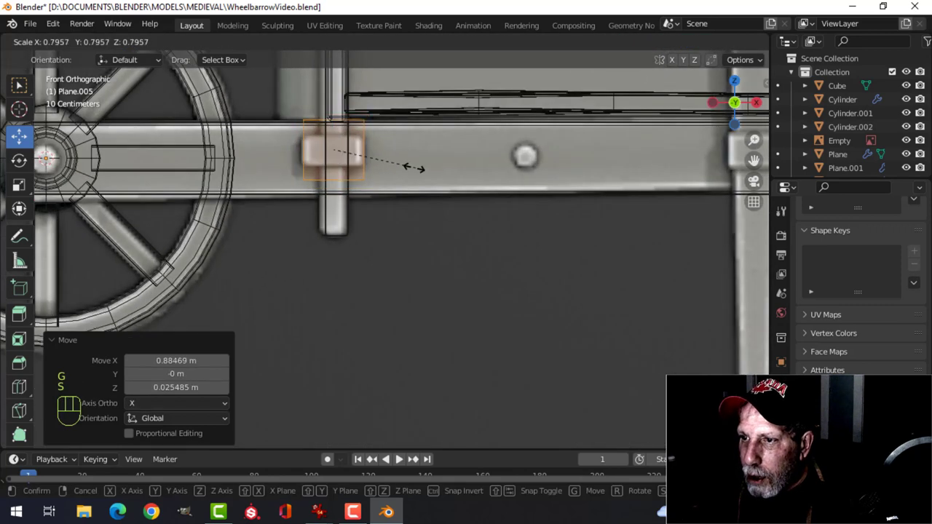
pyautogui.click(418, 169)
pyautogui.moveTo(454, 173)
pyautogui.keyDown('shift'); pyautogui.mouseDown(button='middle')
pyautogui.moveTo(468, 206)
pyautogui.moveTo(443, 211)
pyautogui.moveTo(499, 246)
pyautogui.mouseUp(button='middle'); pyautogui.keyUp('shift')
pyautogui.press('s')
pyautogui.press('z')
pyautogui.click(415, 199)
# - Switch to solid shading and move the plane along Y to just outside the side beam and front trim strip
pyautogui.press('z')
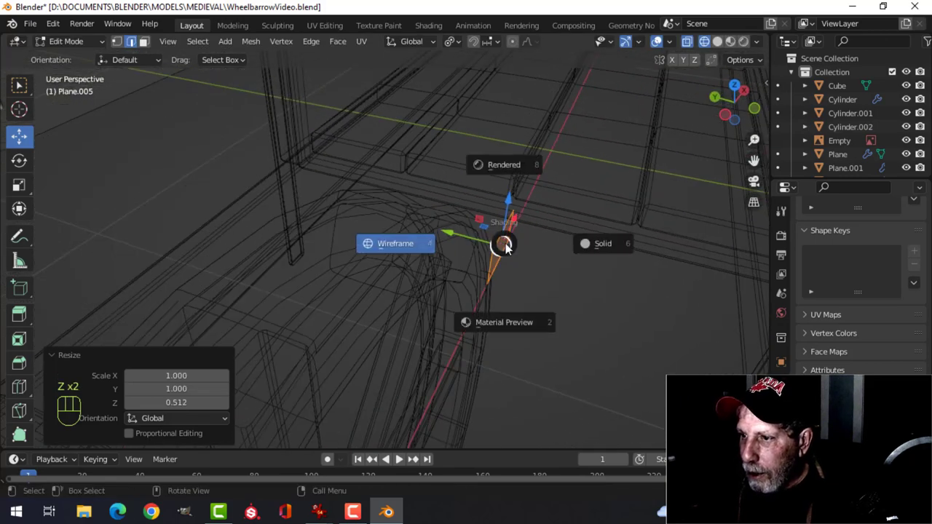
pyautogui.click(573, 245)
pyautogui.moveTo(592, 235)
pyautogui.mouseDown(button='middle')
pyautogui.moveTo(505, 216)
pyautogui.moveTo(422, 235)
pyautogui.mouseUp(button='middle')
pyautogui.press('g')
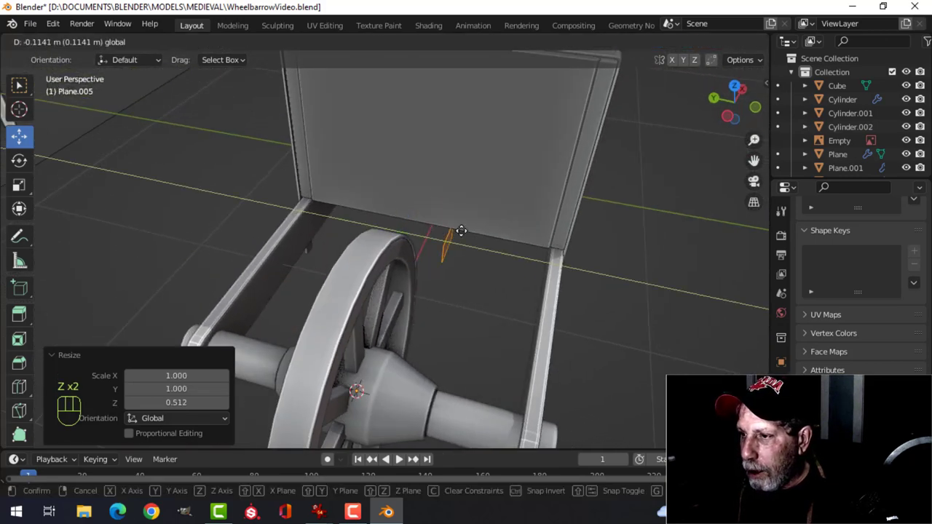
pyautogui.click(544, 236)
pyautogui.moveTo(655, 243); pyautogui.dragTo(571, 204, button='middle')
pyautogui.scroll(2, 568, 235)
pyautogui.moveTo(603, 235); pyautogui.dragTo(548, 225, button='middle')
# - Extrude the plane's two short end edges about 0.046 m along Y towards the side beam
pyautogui.click(504, 230)
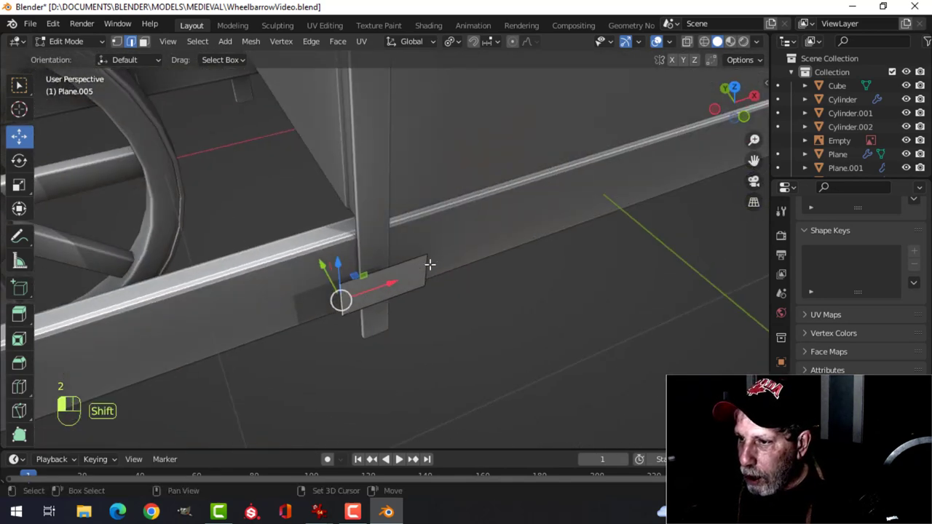
pyautogui.moveTo(429, 264); pyautogui.dragTo(545, 265, button='middle')
pyautogui.press('e')
pyautogui.press('Escape')
pyautogui.moveTo(469, 242); pyautogui.dragTo(442, 234)
# - Scale the whole bracket mesh to 0.743 along Z and recalculate its normals to the outside
pyautogui.press('a')
pyautogui.moveTo(568, 240); pyautogui.dragTo(502, 275, button='middle')
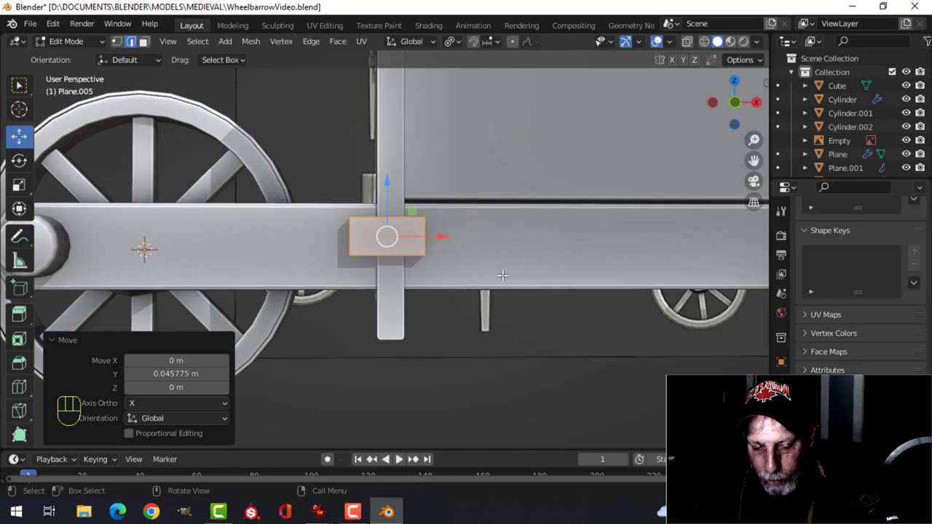
pyautogui.press('a')
pyautogui.press('z')
pyautogui.press('Escape')
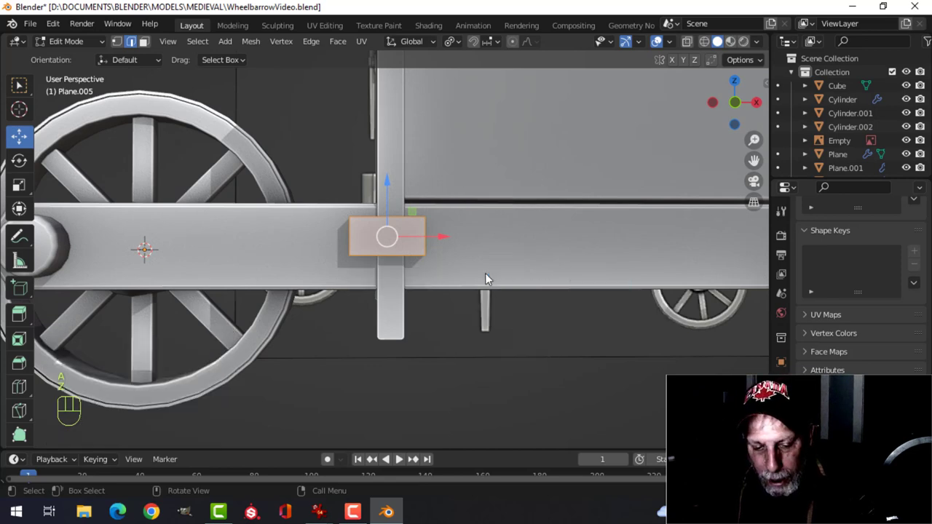
pyautogui.press('s')
pyautogui.press('z')
pyautogui.click(455, 270)
pyautogui.moveTo(457, 271); pyautogui.dragTo(473, 240, button='middle')
pyautogui.hotkey('alt', 'n')
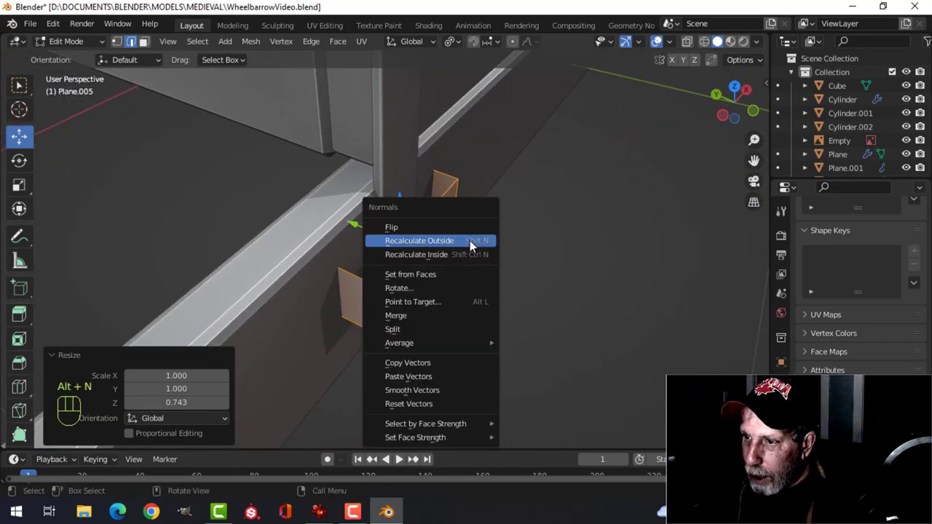
pyautogui.click(473, 241)
# - Try to thicken the bracket by extruding its faces along their normals, and undo the extrusion
pyautogui.press('e')
pyautogui.hotkey('alt', 's')
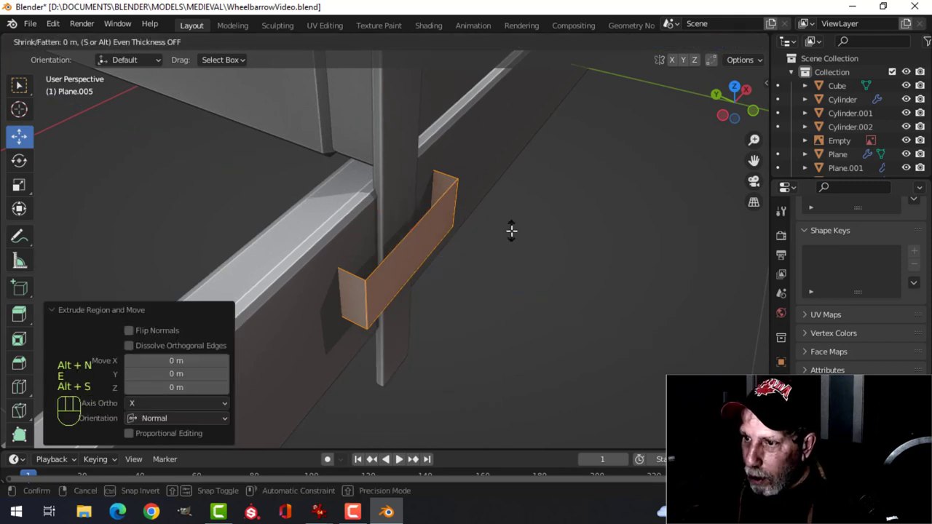
pyautogui.click(551, 271)
pyautogui.moveTo(553, 270); pyautogui.dragTo(418, 275, button='middle')
pyautogui.hotkey('ctrl', 'z')
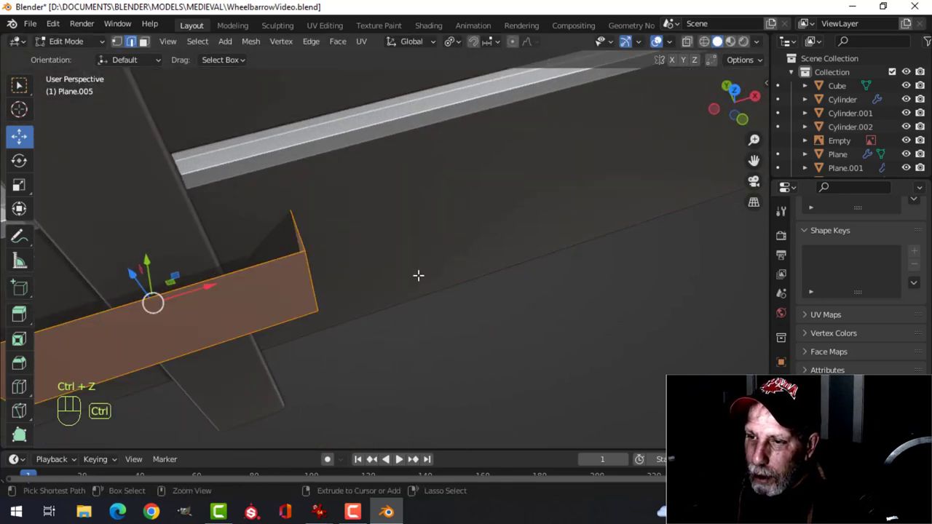
pyautogui.hotkey('ctrl', 'z')
# - Add a Solidify modifier to the bracket with even thickness and a thickness of 0.004 m, and apply it
pyautogui.press('Tab')
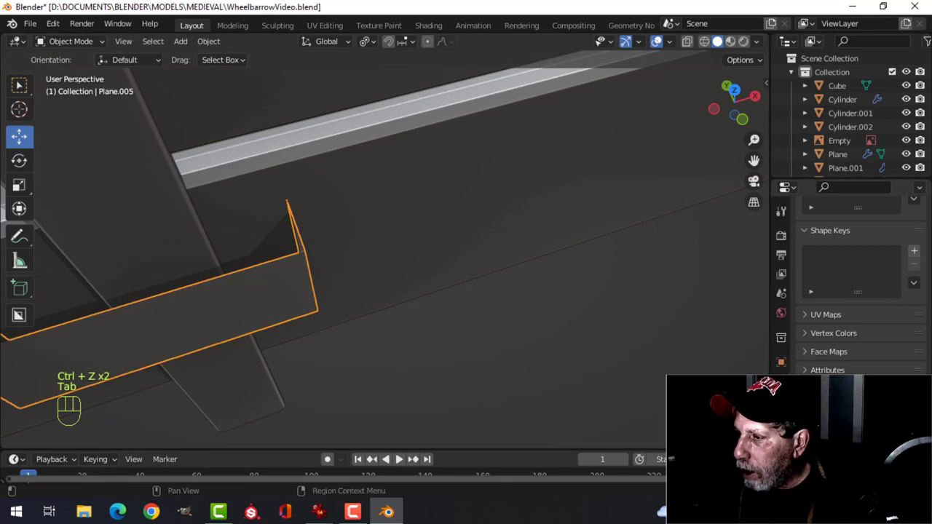
pyautogui.click(781, 383)
pyautogui.click(828, 234)
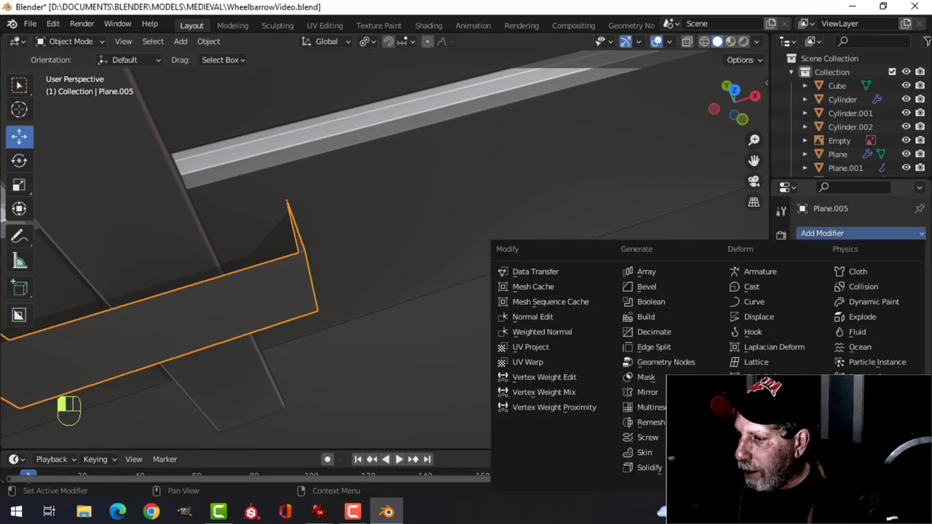
pyautogui.click(648, 467)
pyautogui.moveTo(492, 302); pyautogui.dragTo(486, 308, button='middle')
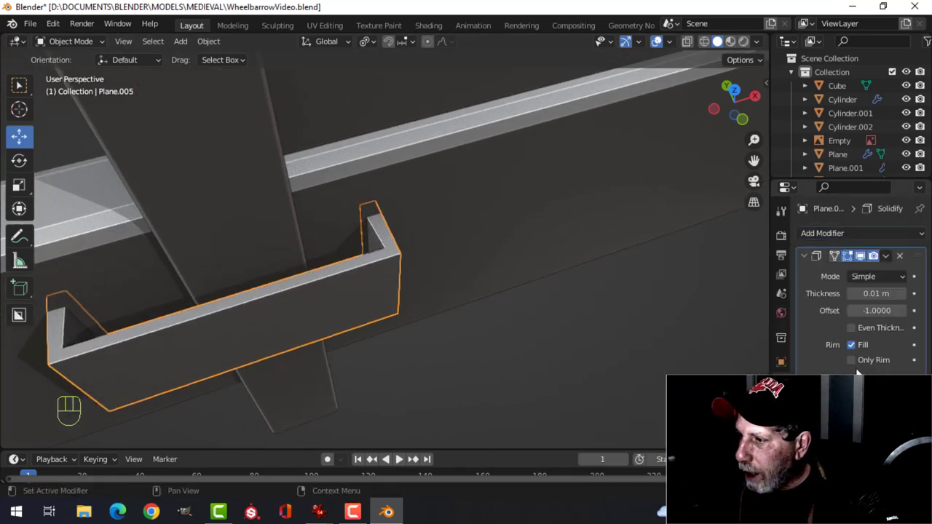
pyautogui.click(850, 328)
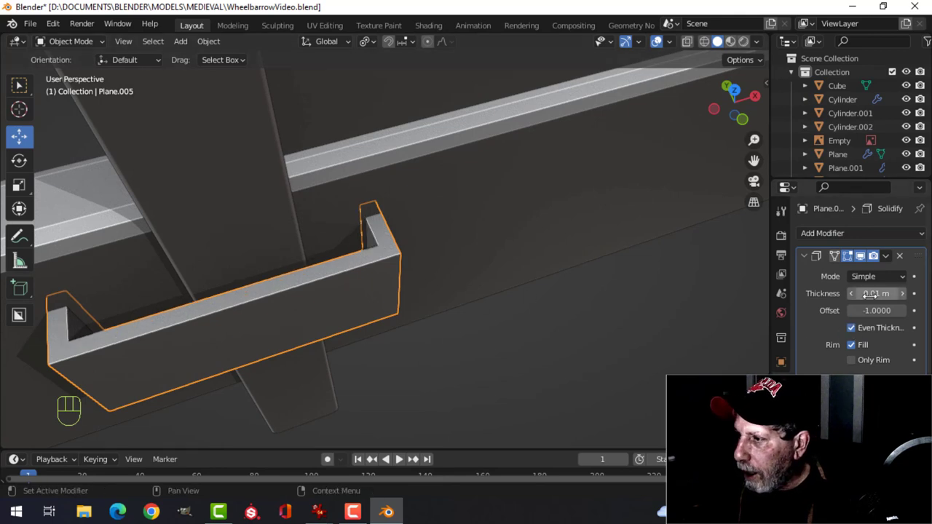
pyautogui.moveTo(871, 294)
pyautogui.keyDown('shift'); pyautogui.mouseDown()
pyautogui.moveTo(856, 294)
pyautogui.moveTo(870, 294)
pyautogui.mouseUp(); pyautogui.keyUp('shift')
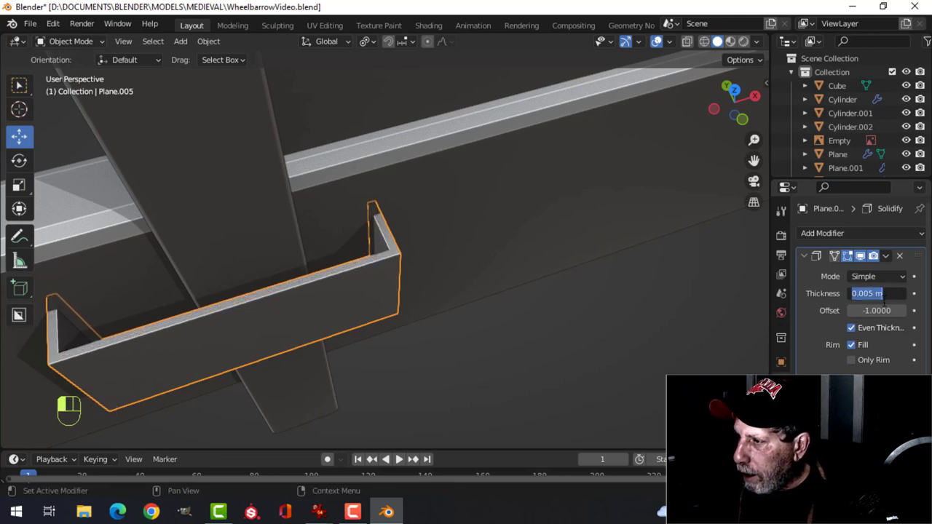
pyautogui.write('4')
pyautogui.press('Return')
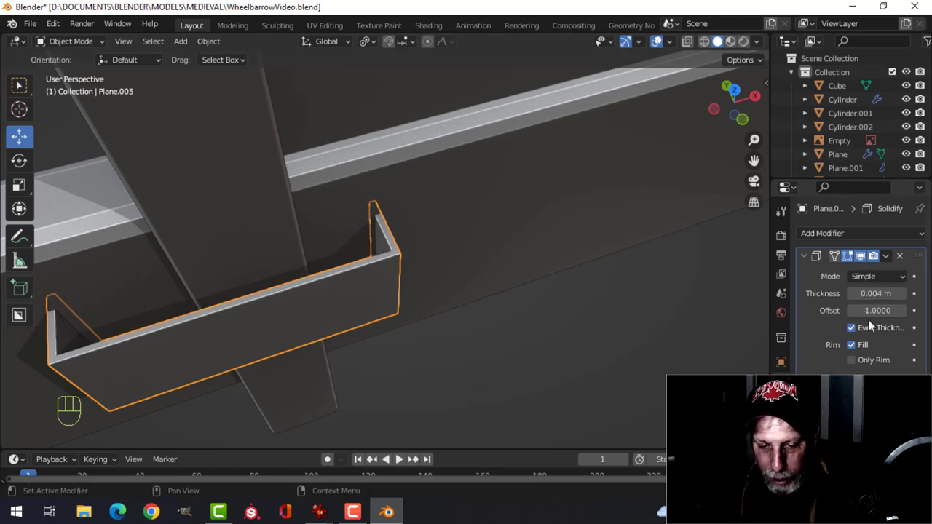
pyautogui.hotkey('ctrl', 'a')
# - Bevel the vertical edges at both corners of the bracket with two segments
pyautogui.moveTo(408, 284)
pyautogui.mouseDown(button='middle')
pyautogui.moveTo(372, 275)
pyautogui.moveTo(405, 268)
pyautogui.moveTo(398, 289)
pyautogui.mouseUp(button='middle')
pyautogui.press('Tab')
pyautogui.press('a')
pyautogui.hotkey('alt', 'a')
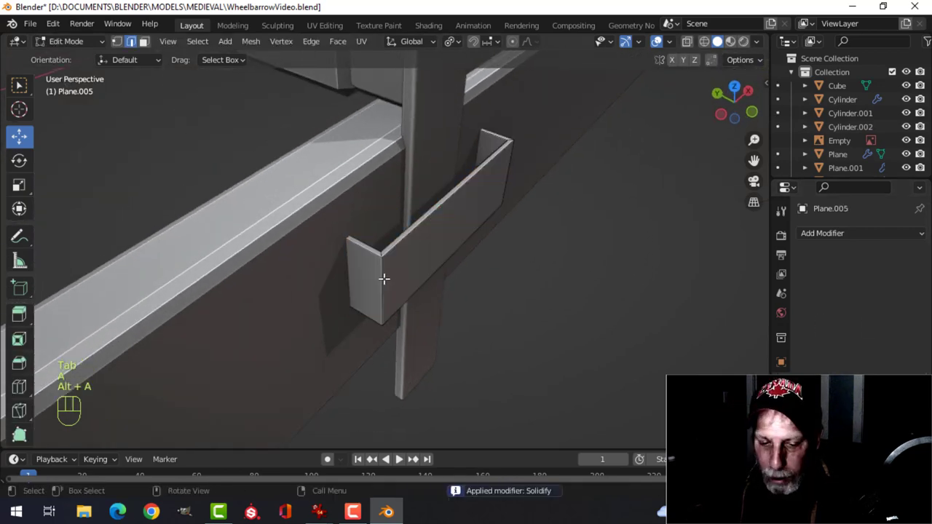
pyautogui.keyDown('alt'); pyautogui.keyDown('shift'); pyautogui.click(384, 276); pyautogui.keyUp('shift'); pyautogui.keyUp('alt')
pyautogui.moveTo(473, 273); pyautogui.dragTo(375, 226, button='middle')
pyautogui.keyDown('alt'); pyautogui.keyDown('shift'); pyautogui.click(316, 177); pyautogui.keyUp('shift'); pyautogui.keyUp('alt')
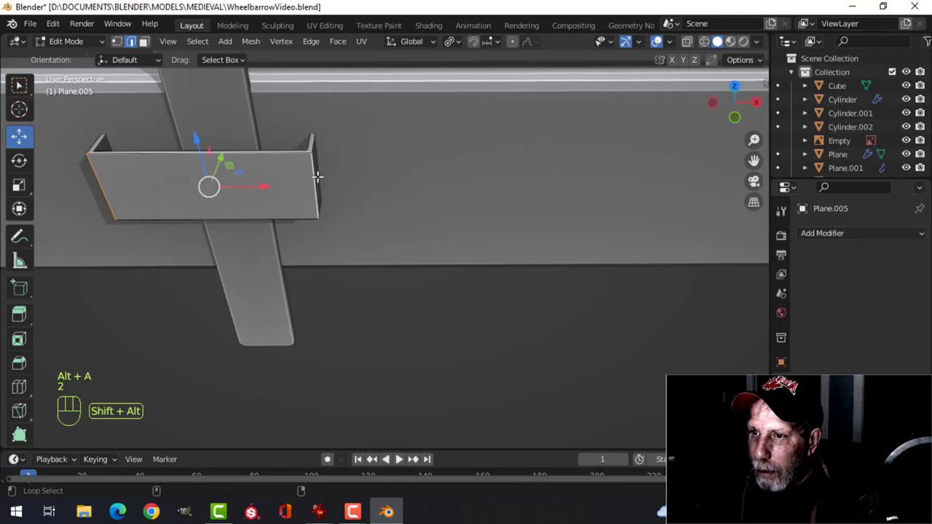
pyautogui.scroll(4, 342, 182)
pyautogui.keyDown('shift'); pyautogui.moveTo(342, 182); pyautogui.dragTo(358, 244, button='middle'); pyautogui.keyUp('shift')
pyautogui.hotkey('ctrl', 'b')
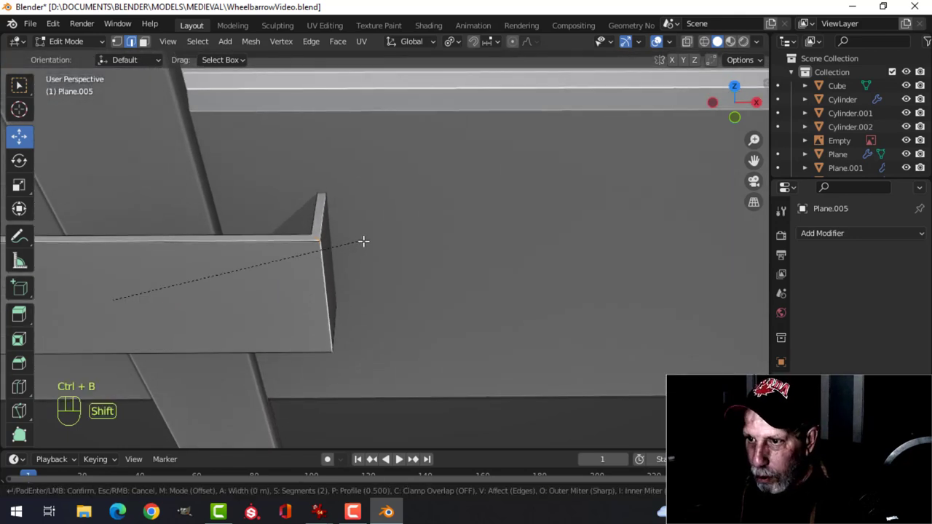
pyautogui.click(441, 225)
pyautogui.hotkey('alt', 'a')
pyautogui.keyDown('alt'); pyautogui.keyDown('shift'); pyautogui.click(296, 231); pyautogui.keyUp('shift'); pyautogui.keyUp('alt')
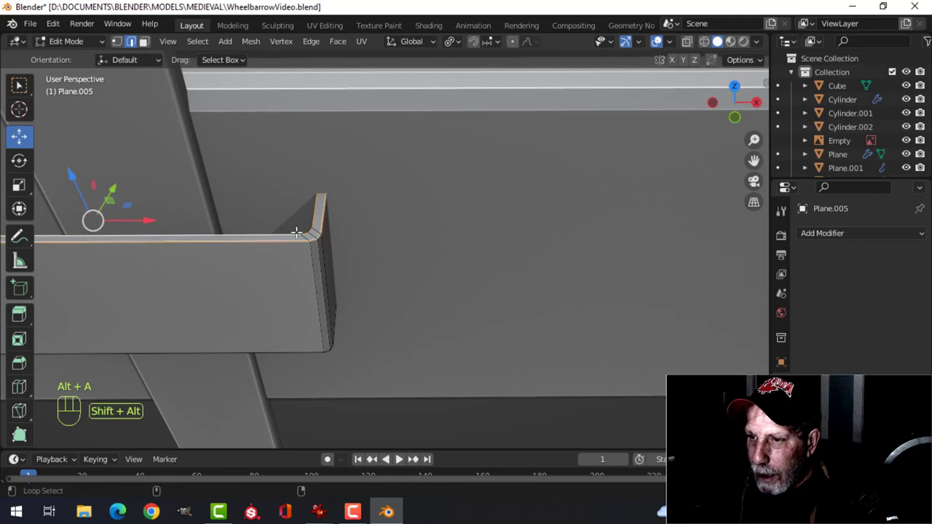
pyautogui.hotkey('alt', 'a')
# - Isolate the bracket, delete the two narrow end faces that meet the beam, and return to the full scene
pyautogui.press('Tab')
pyautogui.moveTo(309, 231); pyautogui.dragTo(497, 243, button='middle')
pyautogui.press('KP_Divide')
pyautogui.press('Tab')
pyautogui.scroll(2, 547, 252)
pyautogui.press('3')
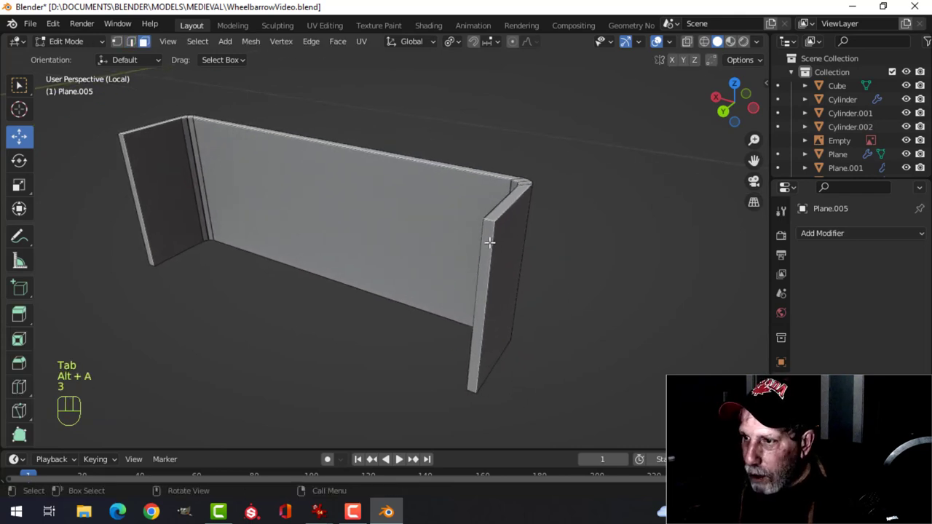
pyautogui.click(489, 241)
pyautogui.keyDown('shift'); pyautogui.click(126, 157); pyautogui.keyUp('shift')
pyautogui.press('x')
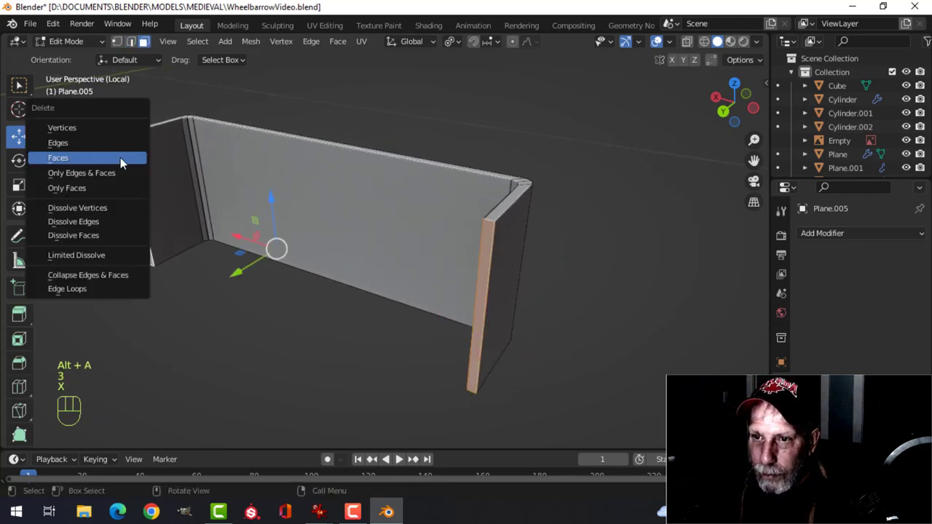
pyautogui.click(120, 157)
pyautogui.press('Tab')
pyautogui.press('/')
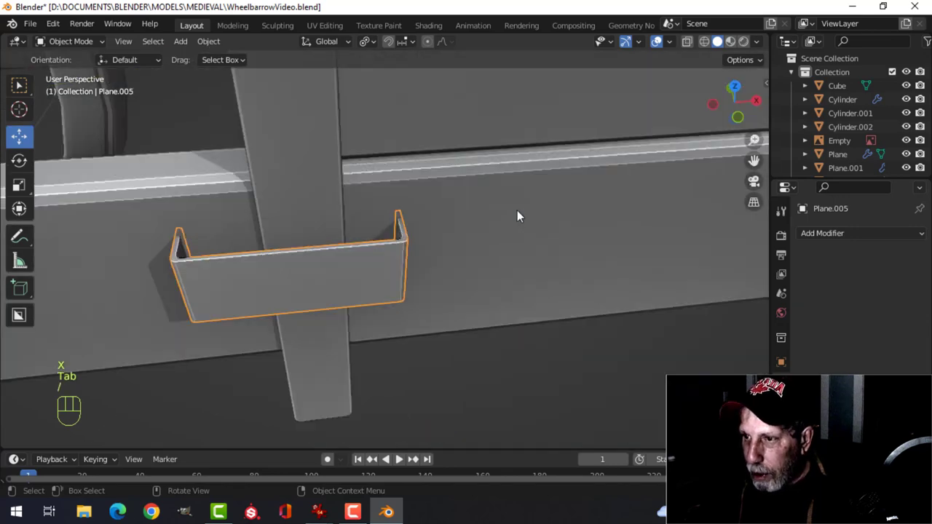
# - Move the whole bracket mesh along the Y axis to seat it against the side beam
pyautogui.moveTo(517, 214); pyautogui.dragTo(511, 253, button='middle')
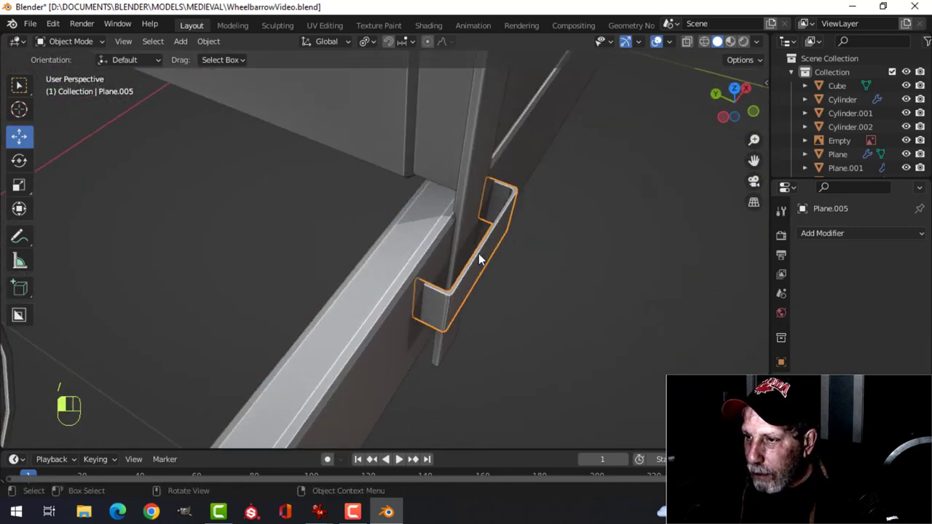
pyautogui.press('Tab')
pyautogui.press('a')
pyautogui.press('Tab')
pyautogui.press('Tab')
pyautogui.press('a')
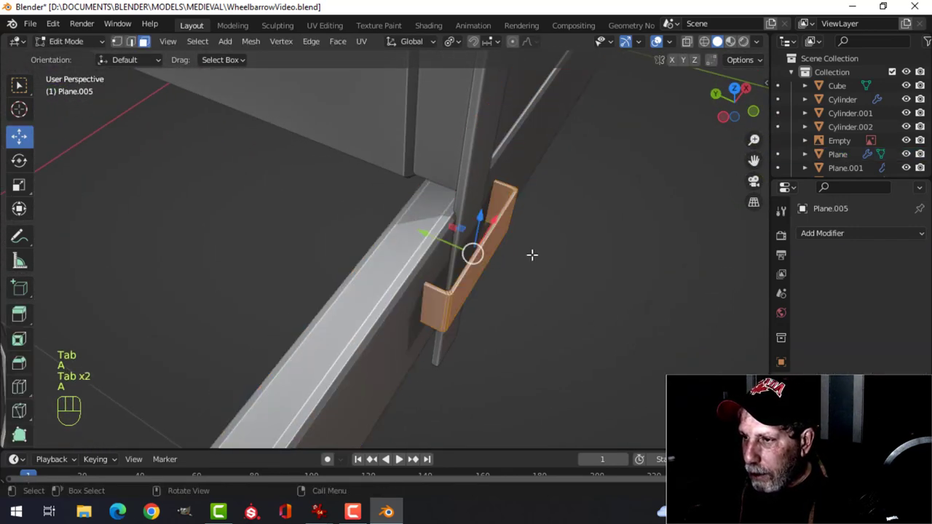
pyautogui.moveTo(424, 233); pyautogui.dragTo(425, 232)
pyautogui.moveTo(510, 235); pyautogui.dragTo(559, 222, button='middle')
pyautogui.moveTo(439, 216); pyautogui.dragTo(436, 211)
pyautogui.moveTo(630, 216); pyautogui.dragTo(447, 192, button='middle')
# - Bevel the bracket's upper and lower outer edge loops with two segments and a width of about 0.0011 m
pyautogui.hotkey('alt', 'a')
pyautogui.press('2')
pyautogui.keyDown('alt'); pyautogui.keyDown('shift'); pyautogui.click(447, 191); pyautogui.keyUp('shift'); pyautogui.keyUp('alt')
pyautogui.moveTo(480, 230); pyautogui.dragTo(521, 325, button='middle')
pyautogui.scroll(3, 437, 151)
pyautogui.scroll(4, 520, 281)
pyautogui.moveTo(519, 281); pyautogui.dragTo(470, 284, button='middle')
pyautogui.keyDown('alt'); pyautogui.keyDown('shift'); pyautogui.click(305, 120); pyautogui.keyUp('shift'); pyautogui.keyUp('alt')
pyautogui.scroll(1, 485, 270)
pyautogui.hotkey('ctrl', 'b')
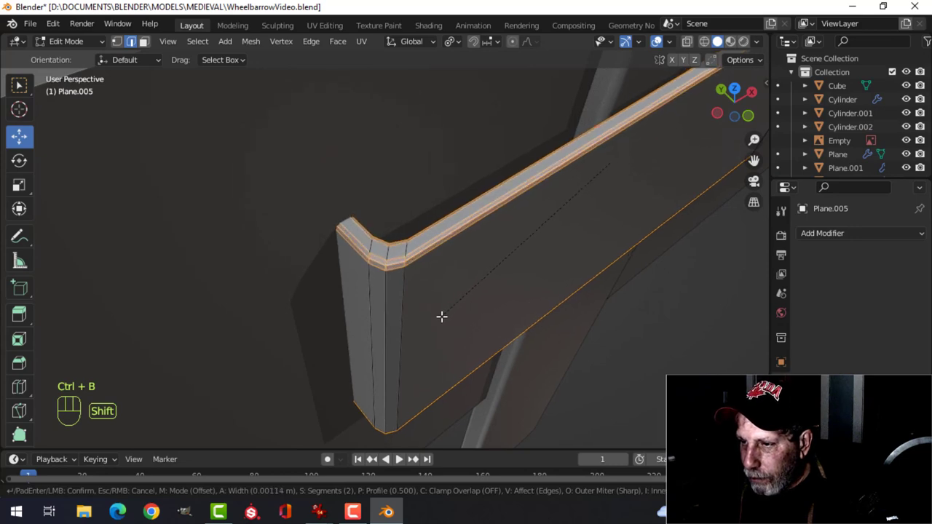
pyautogui.click(441, 316)
# - Shade the bracket smooth and add a Weighted Normal modifier to it
pyautogui.press('Tab')
pyautogui.rightClick(457, 260)
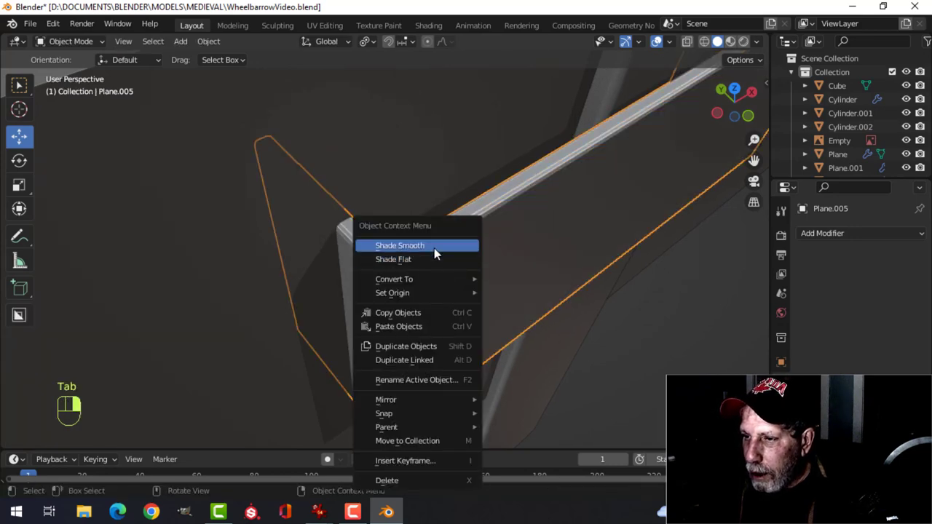
pyautogui.click(434, 247)
pyautogui.moveTo(433, 247); pyautogui.dragTo(505, 266, button='middle')
pyautogui.moveTo(312, 206); pyautogui.dragTo(597, 248, button='middle')
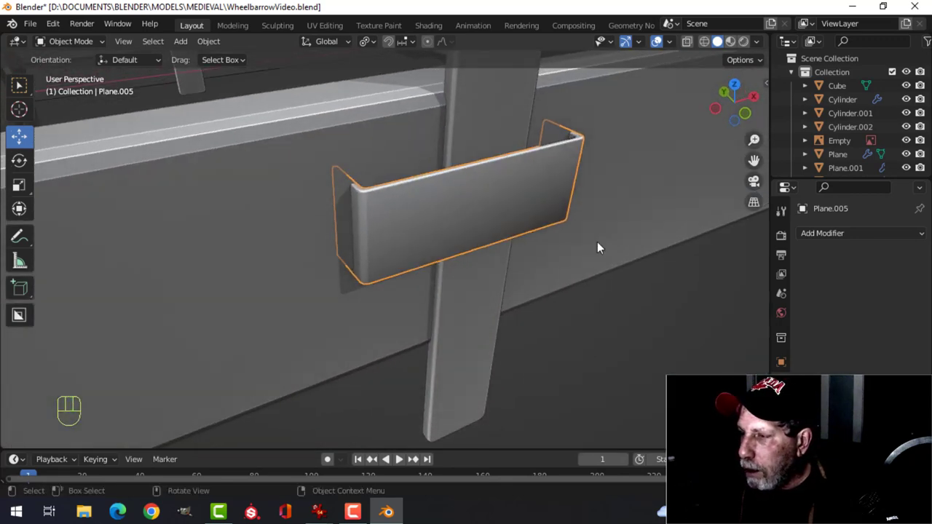
pyautogui.click(851, 233)
pyautogui.click(543, 331)
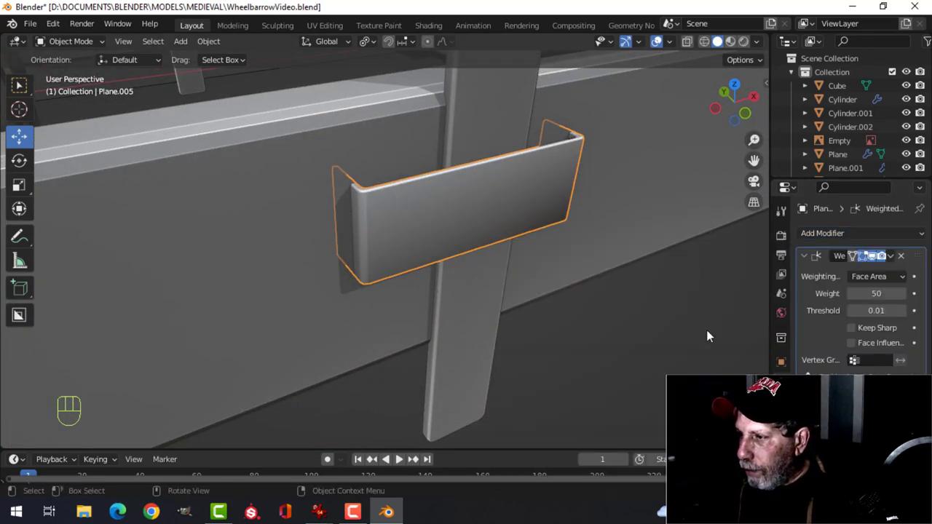
pyautogui.click(780, 458)
pyautogui.scroll(-3, 857, 291)
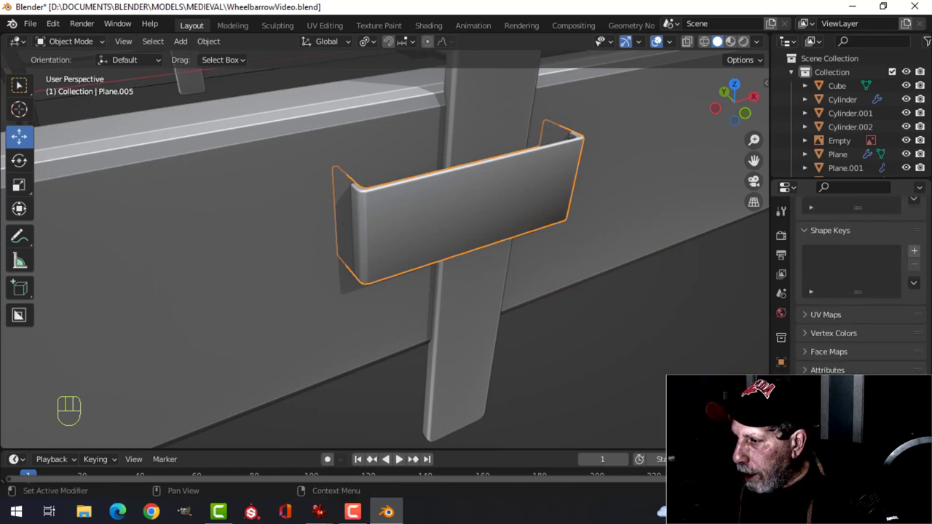
pyautogui.hotkey('alt', 'a')
pyautogui.keyDown('alt'); pyautogui.moveTo(672, 341); pyautogui.dragTo(438, 241, button='middle'); pyautogui.keyUp('alt')
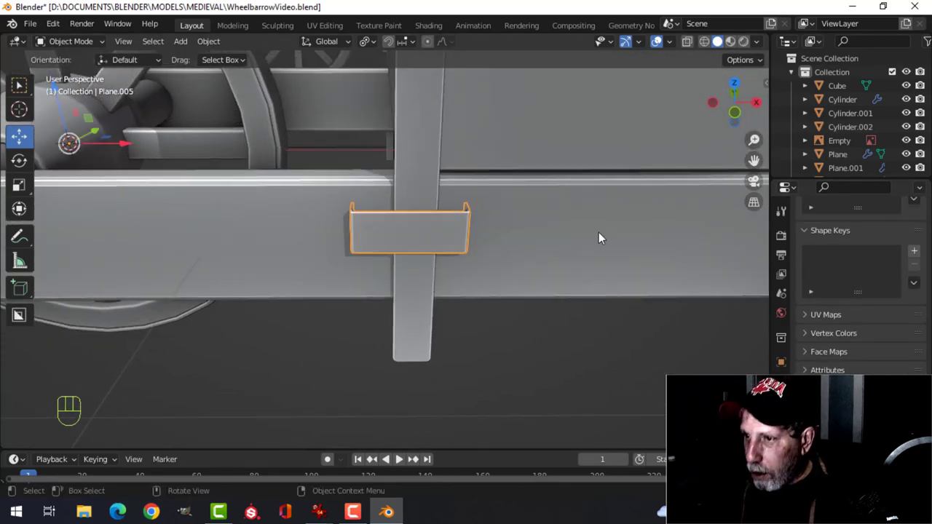
# - Centre the bracket on the front trim strip in front view by moving its mesh about 0.012 m along X
pyautogui.press('KP_1')
pyautogui.press('Tab')
pyautogui.press('a')
pyautogui.moveTo(451, 216); pyautogui.dragTo(466, 210)
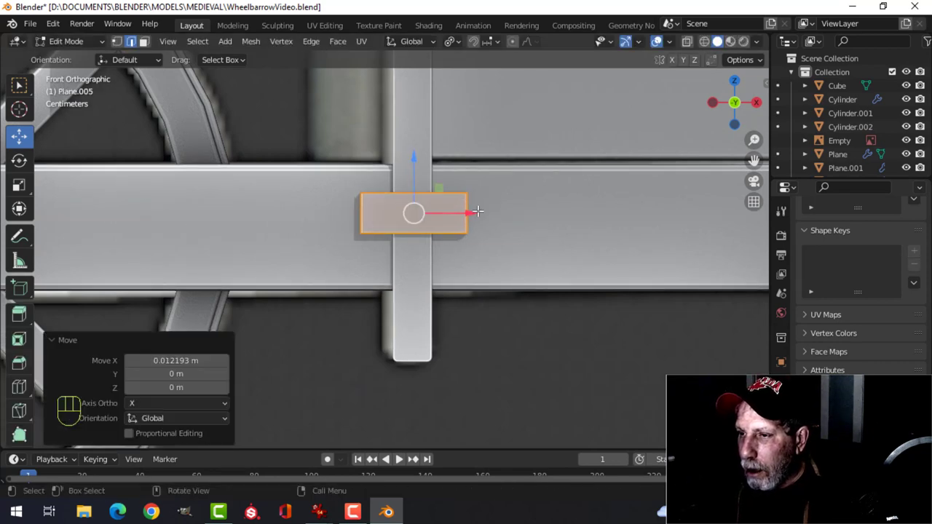
pyautogui.press('Tab')
pyautogui.scroll(-6, 487, 232)
pyautogui.hotkey('alt', 'a')
pyautogui.moveTo(458, 241); pyautogui.dragTo(466, 293, button='middle')
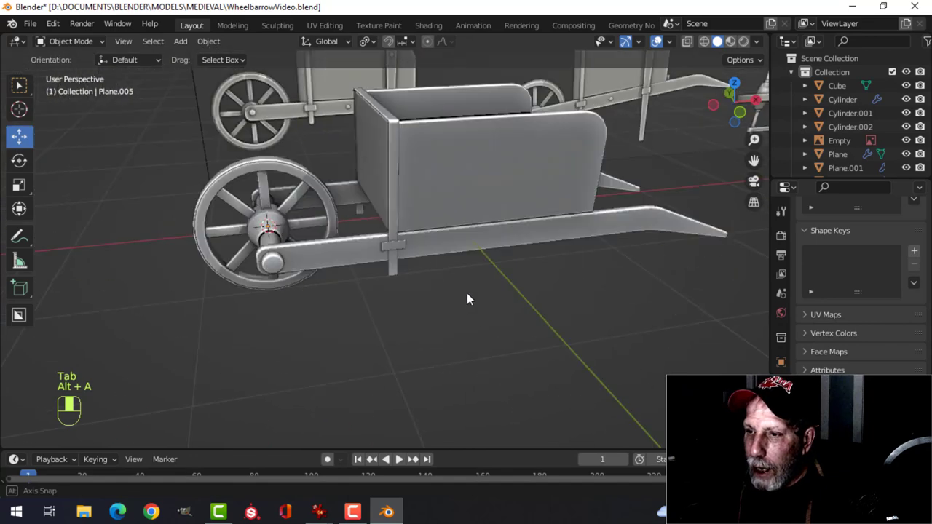
pyautogui.scroll(4, 412, 277)
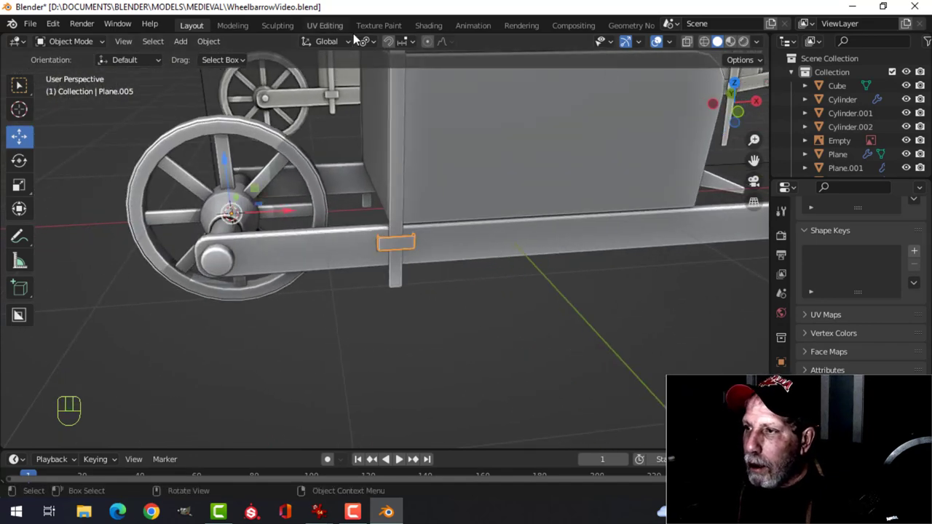
# - Check the model's face normals with the Face Orientation overlay and return to the normal display
pyautogui.click(667, 42)
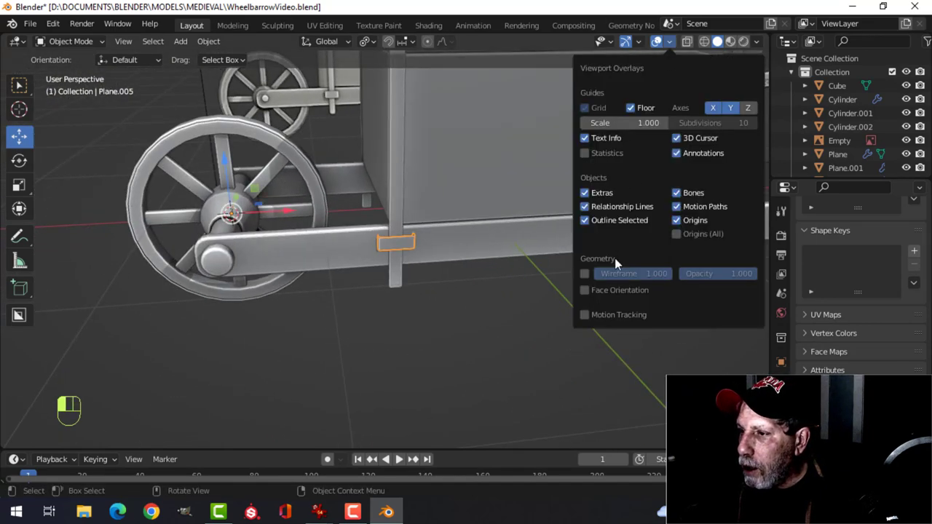
pyautogui.click(608, 292)
pyautogui.click(609, 292)
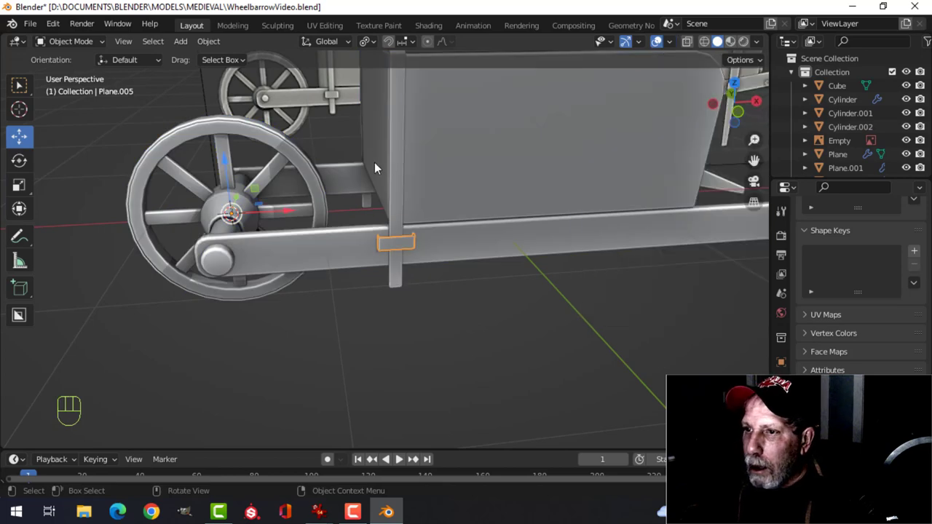
pyautogui.moveTo(374, 167); pyautogui.dragTo(626, 67, button='middle')
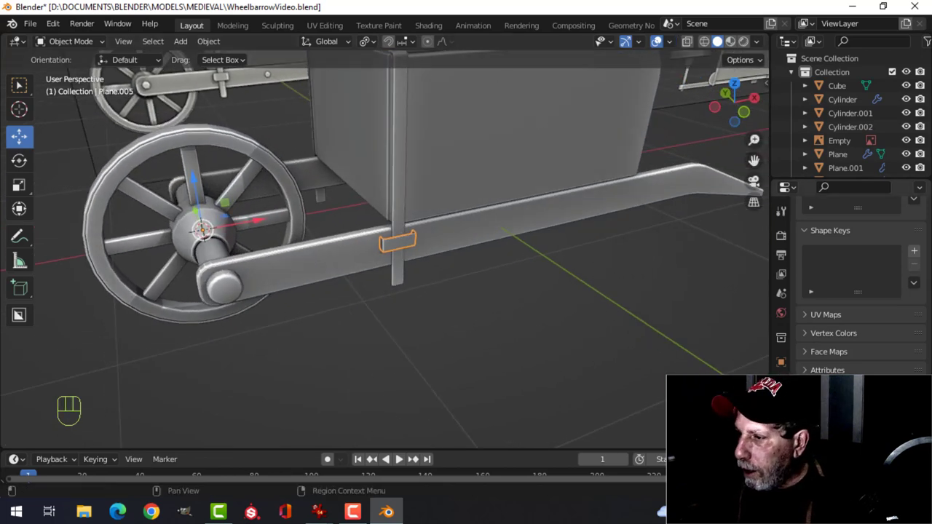
# - Add a Mirror modifier to the bracket on the front trim strip
pyautogui.click(368, 42)
pyautogui.click(384, 103)
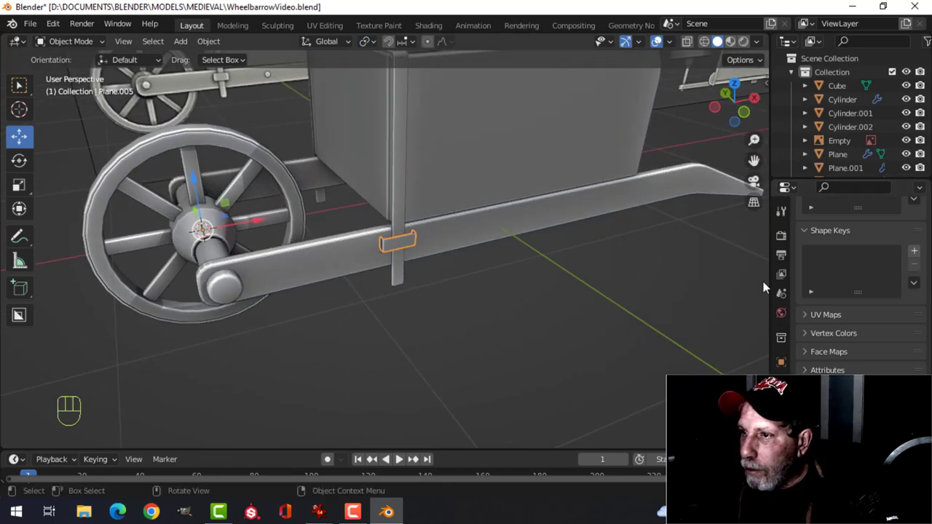
pyautogui.click(781, 381)
pyautogui.click(837, 234)
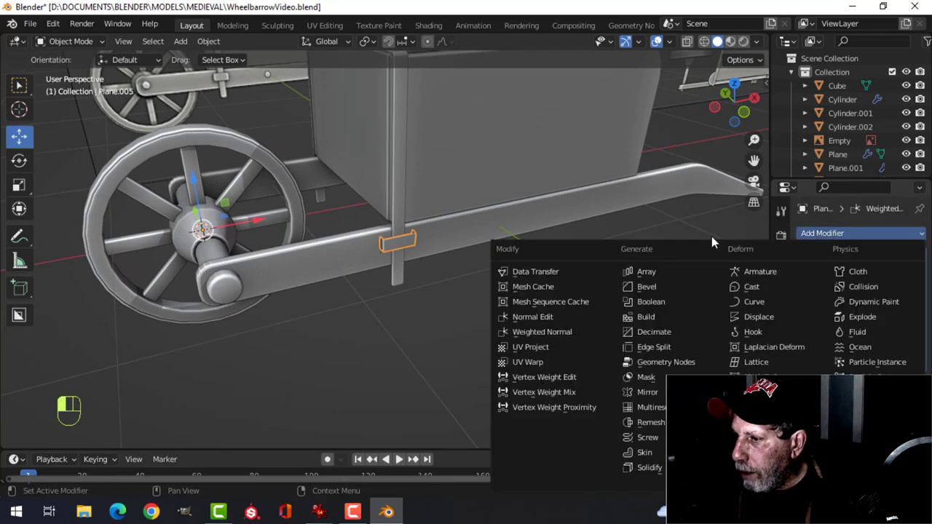
pyautogui.click(645, 391)
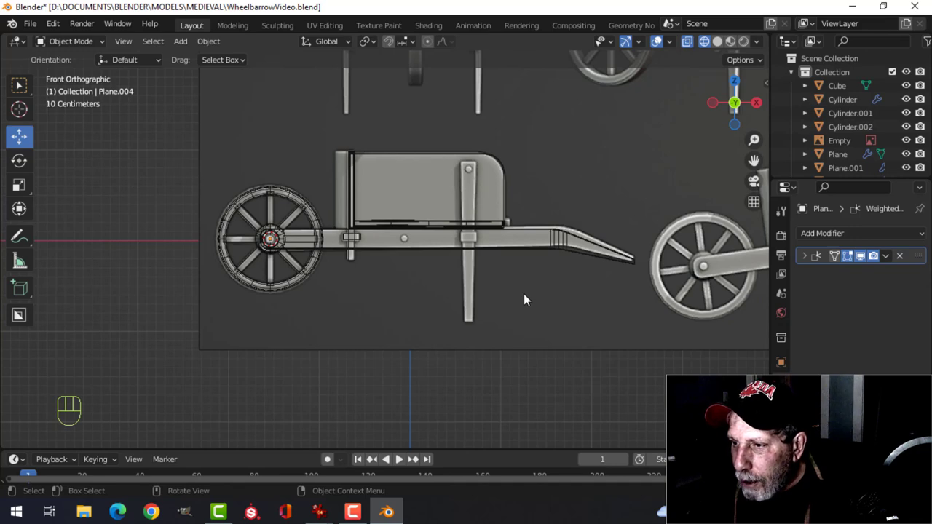
# - Add a plane for the leg and rotate its mesh 90° about the X axis to face the front view
pyautogui.scroll(-2, 590, 272)
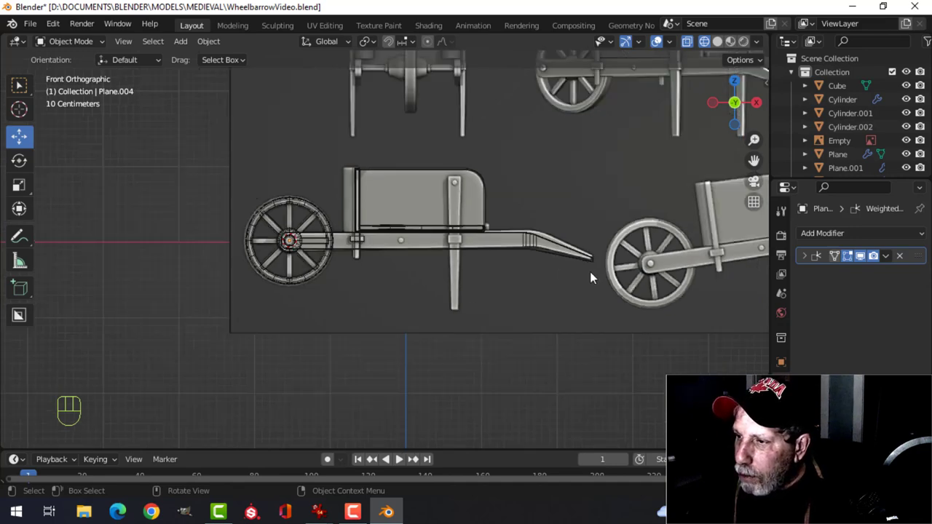
pyautogui.keyDown('shift'); pyautogui.moveTo(644, 265); pyautogui.dragTo(531, 272, button='middle'); pyautogui.keyUp('shift')
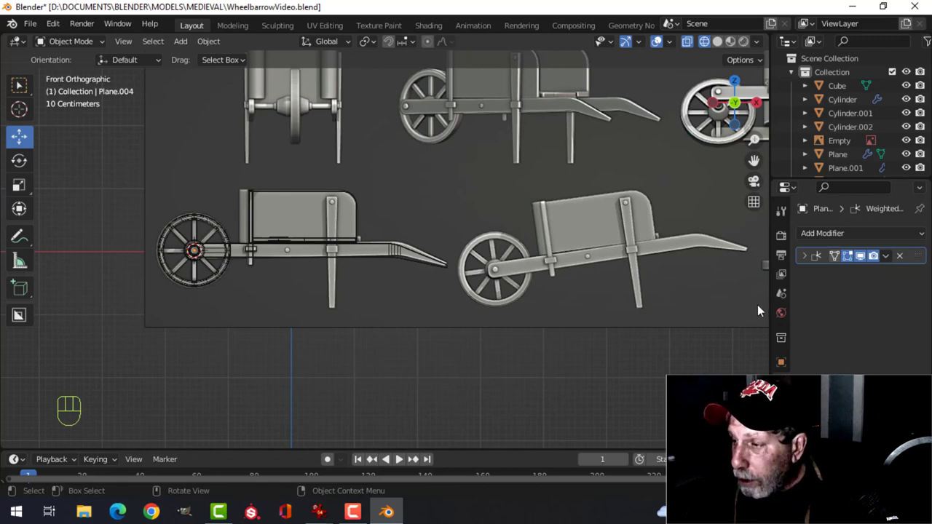
pyautogui.scroll(3, 470, 302)
pyautogui.scroll(-2, 736, 273)
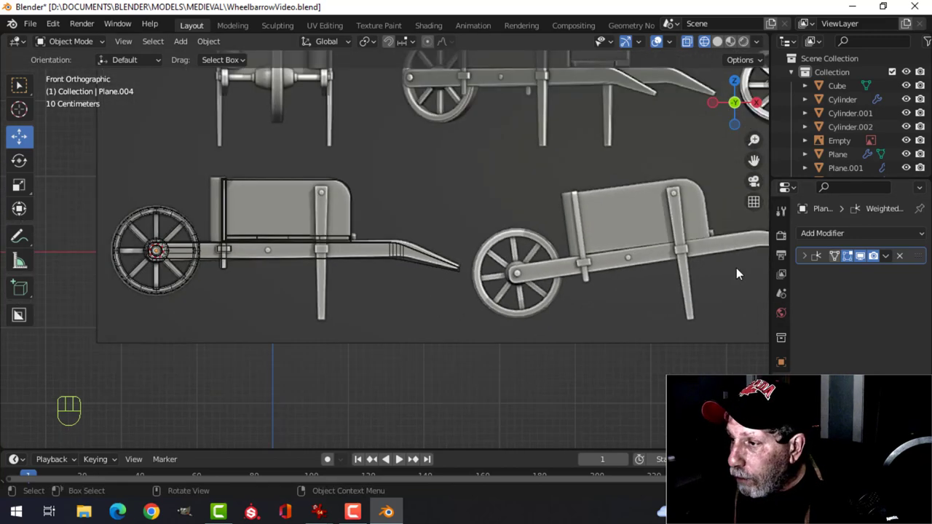
pyautogui.scroll(-2, 455, 263)
pyautogui.keyDown('shift'); pyautogui.moveTo(371, 264); pyautogui.dragTo(413, 269, button='middle'); pyautogui.keyUp('shift')
pyautogui.scroll(2, 453, 273)
pyautogui.scroll(2, 416, 257)
pyautogui.hotkey('shift', 'a')
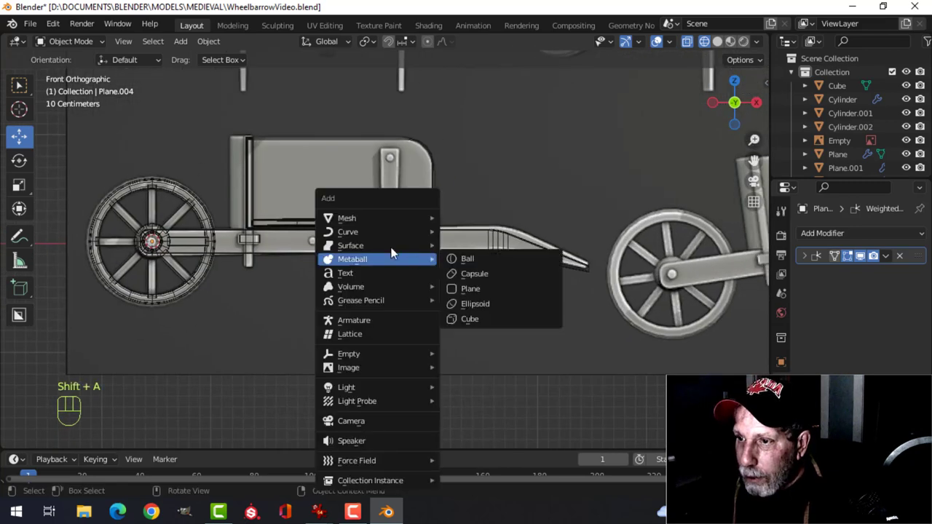
pyautogui.moveTo(374, 219)
pyautogui.click(492, 217)
pyautogui.scroll(-3, 481, 221)
pyautogui.press('Tab')
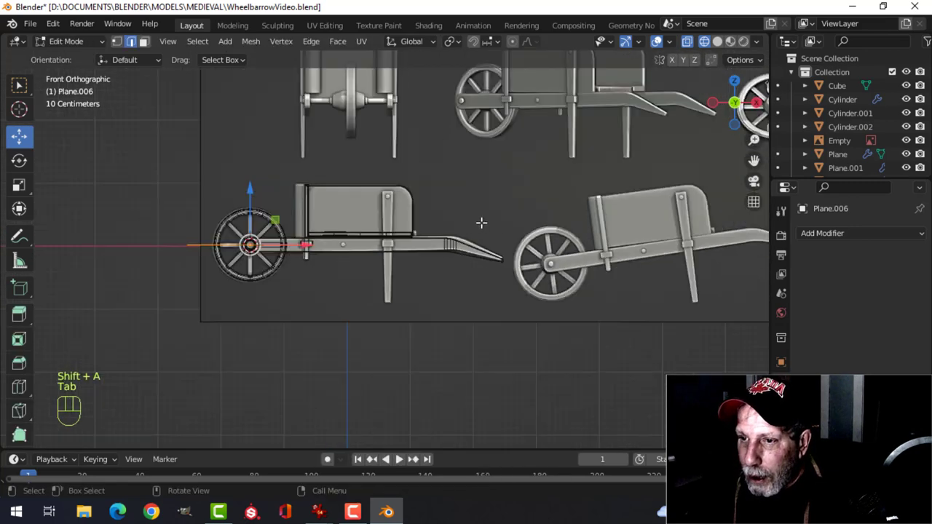
pyautogui.press('r')
pyautogui.press('x')
pyautogui.press('9')
pyautogui.press('0')
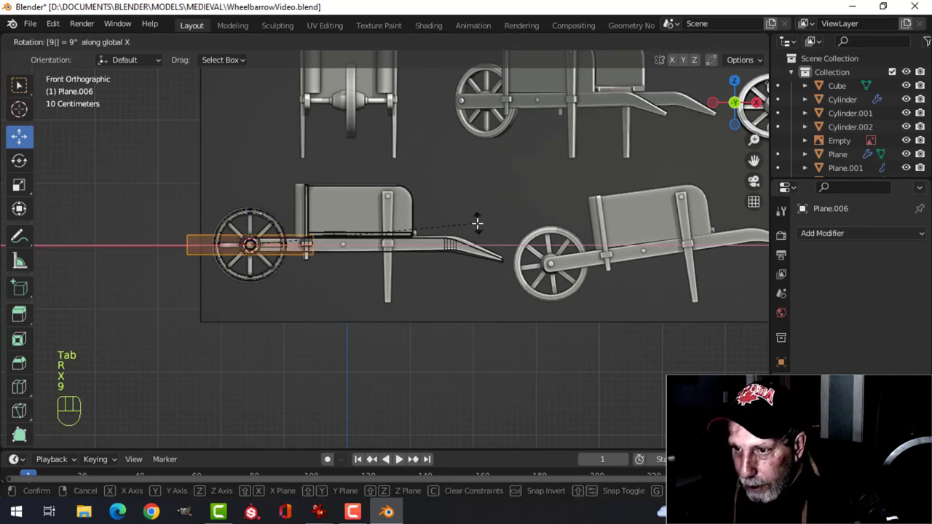
pyautogui.click(476, 223)
# - Scale the plane by about 0.179 and again by about 0.534, fitting it over the upper end of the reference leg
pyautogui.press('g')
pyautogui.click(593, 187)
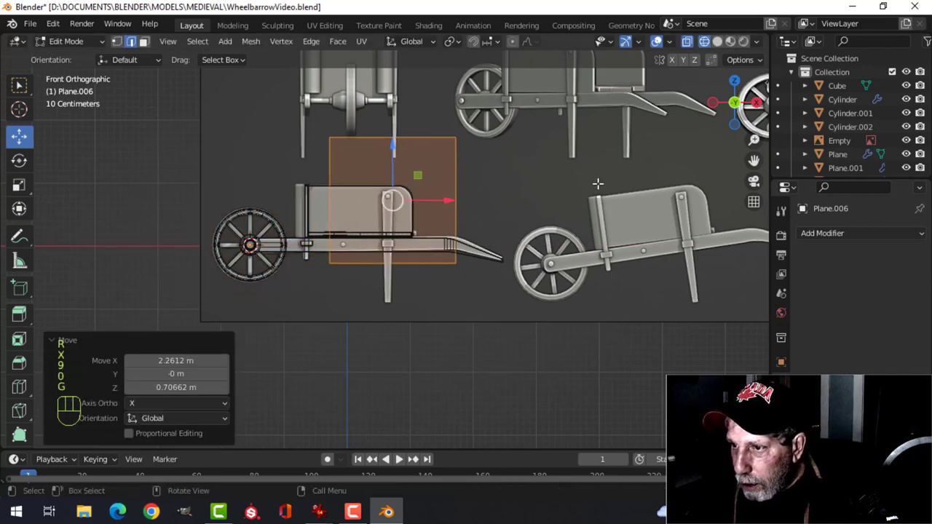
pyautogui.press('s')
pyautogui.click(424, 217)
pyautogui.scroll(4, 424, 216)
pyautogui.press('g')
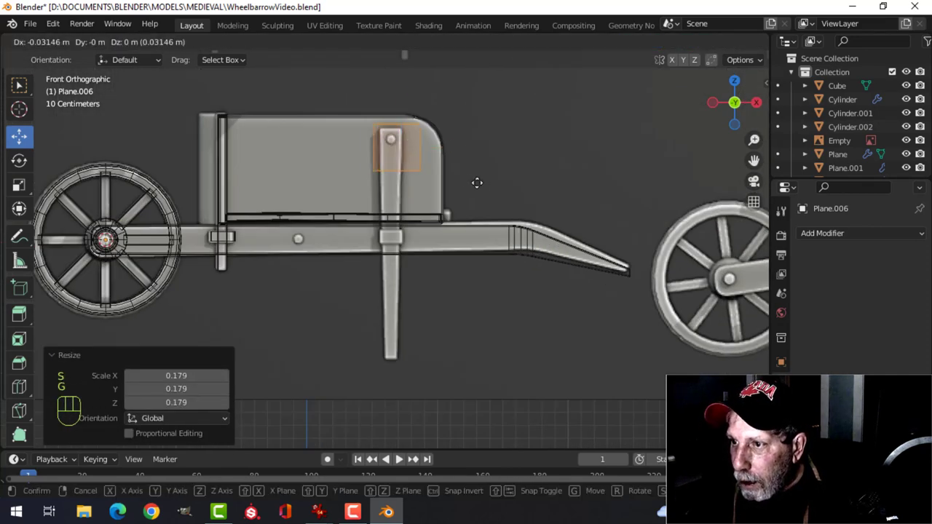
pyautogui.click(474, 181)
pyautogui.press('s')
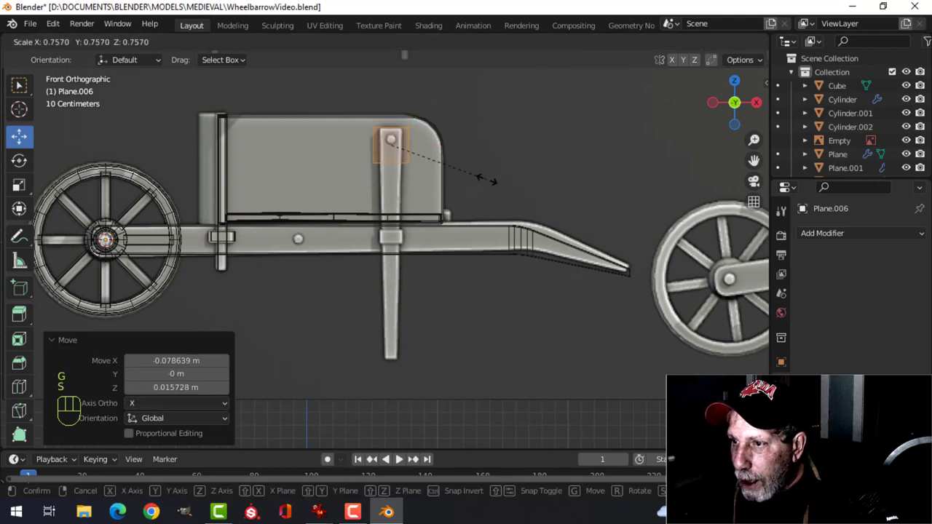
pyautogui.click(449, 174)
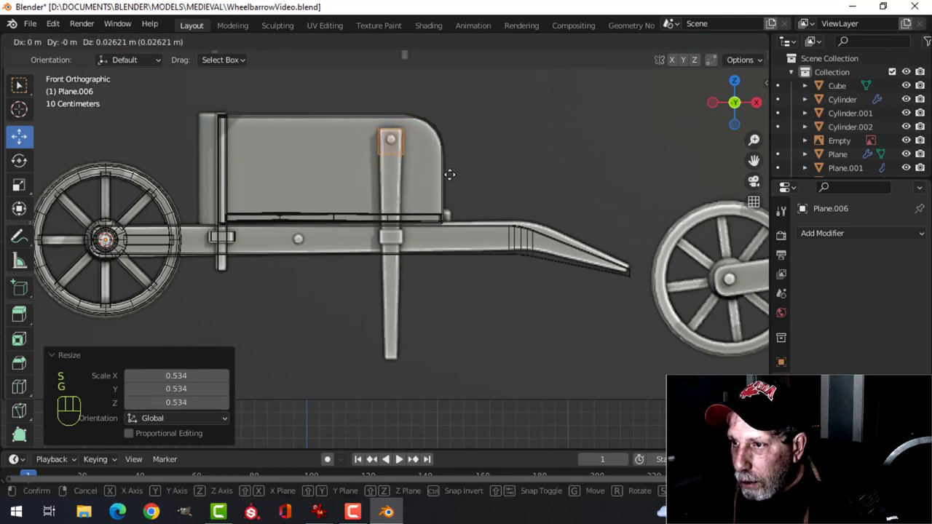
pyautogui.press('g')
pyautogui.click(450, 175)
# - Move the plane's lower edge down about 1.57 m to the reference leg's foot and scale it to the tapered width
pyautogui.hotkey('ctrl', 'z')
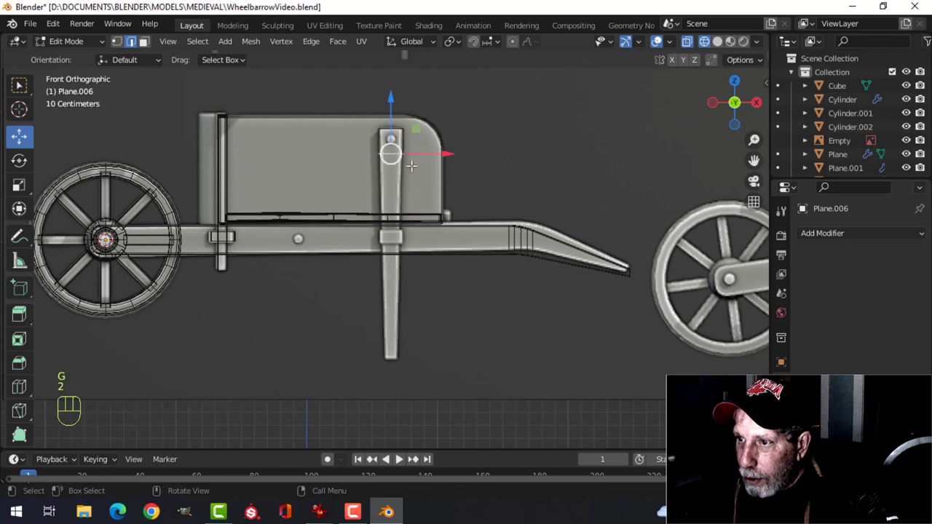
pyautogui.moveTo(390, 111); pyautogui.dragTo(400, 231)
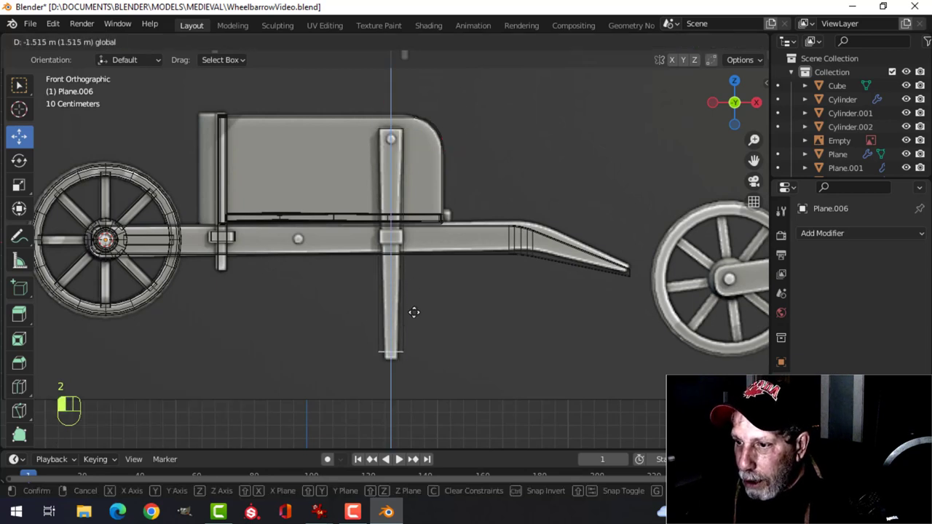
pyautogui.moveTo(414, 316); pyautogui.dragTo(414, 317)
pyautogui.press('s')
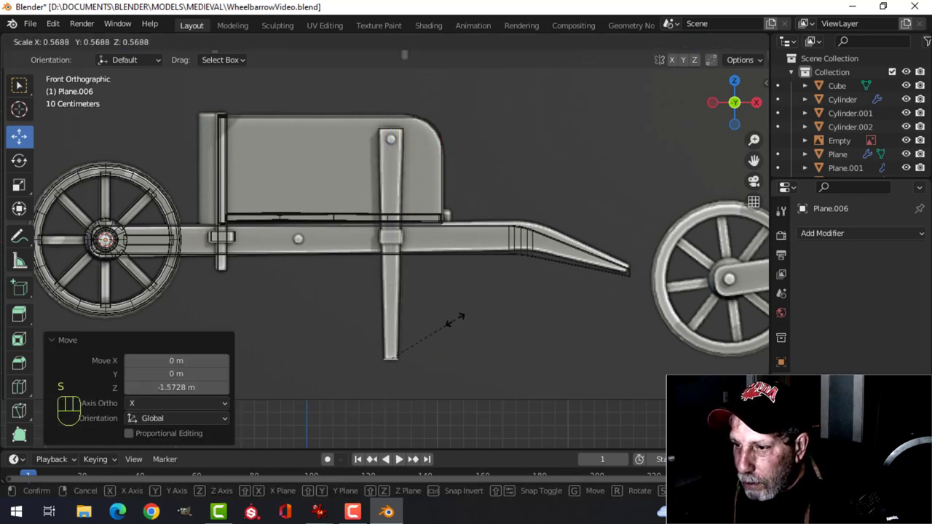
pyautogui.click(453, 320)
# - Move the whole leg profile about 0.843 m along negative Y towards the cart's side and switch to solid shading
pyautogui.press('a')
pyautogui.moveTo(457, 284); pyautogui.dragTo(384, 234, button='middle')
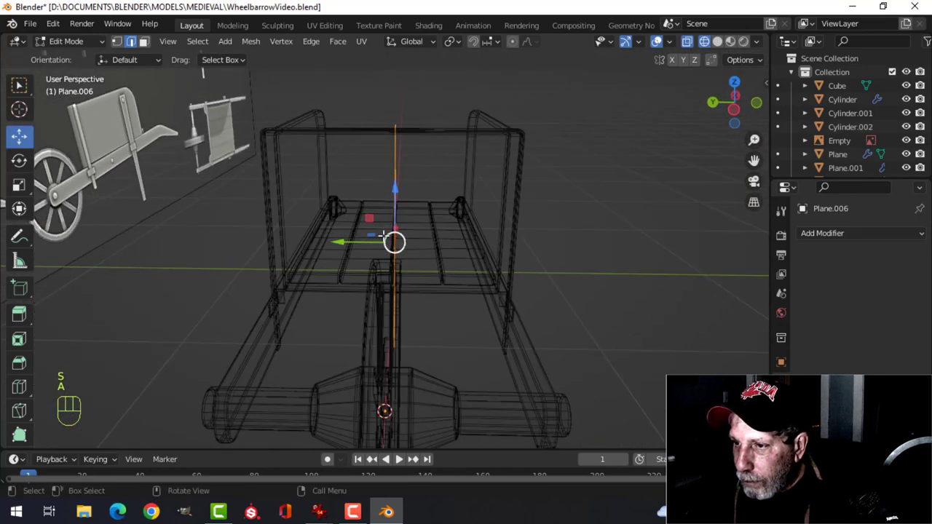
pyautogui.moveTo(384, 235); pyautogui.dragTo(470, 234)
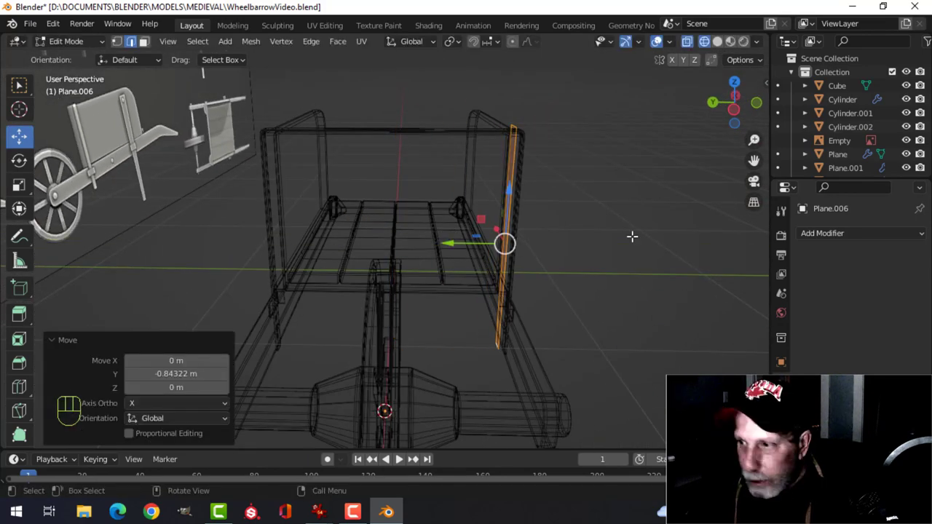
pyautogui.press('z')
pyautogui.click(686, 232)
# - Extrude the leg face about 0.067 m along its normal to give the leg thickness
pyautogui.moveTo(680, 228)
pyautogui.mouseDown(button='middle')
pyautogui.moveTo(557, 220)
pyautogui.moveTo(552, 243)
pyautogui.moveTo(455, 194)
pyautogui.moveTo(471, 195)
pyautogui.moveTo(480, 257)
pyautogui.moveTo(408, 320)
pyautogui.moveTo(305, 378)
pyautogui.moveTo(316, 362)
pyautogui.mouseUp(button='middle')
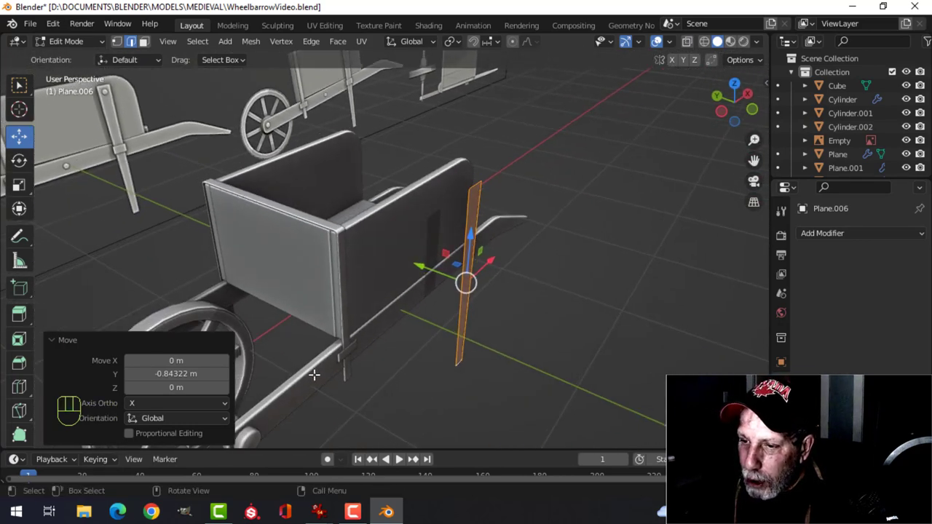
pyautogui.moveTo(542, 291); pyautogui.dragTo(530, 289, button='middle')
pyautogui.press('e')
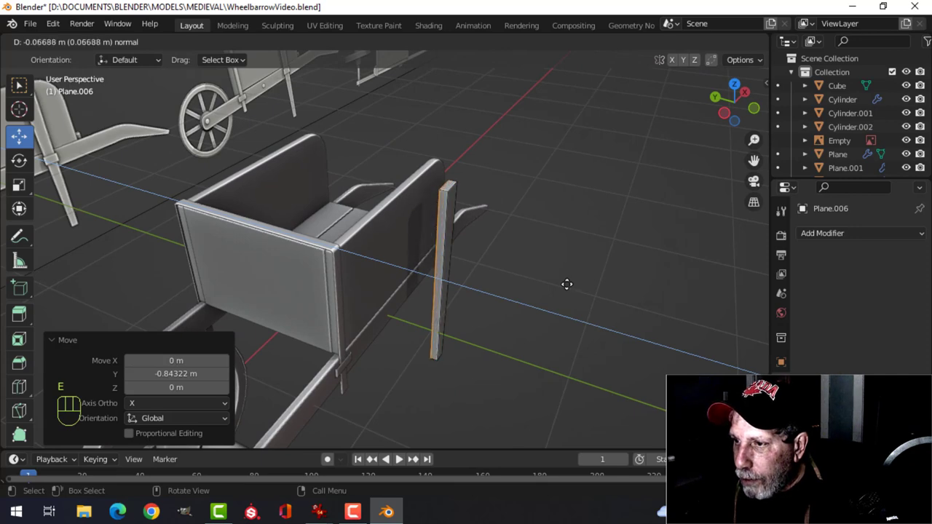
pyautogui.click(567, 284)
pyautogui.moveTo(558, 279); pyautogui.dragTo(364, 254, button='middle')
pyautogui.hotkey('alt', 'a')
# - Bevel the leg's long corner edges with two segments and a width of about 0.011 m
pyautogui.scroll(2, 347, 270)
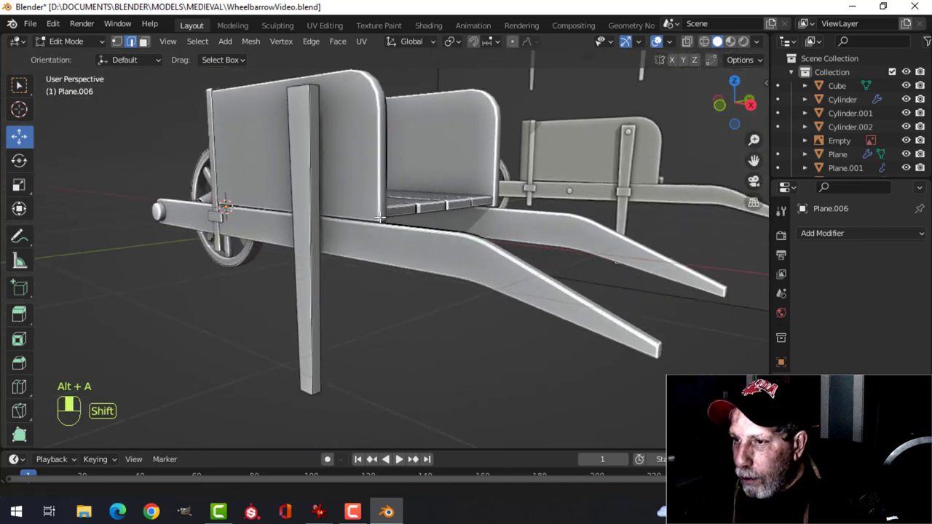
pyautogui.moveTo(429, 247); pyautogui.dragTo(463, 237, button='middle')
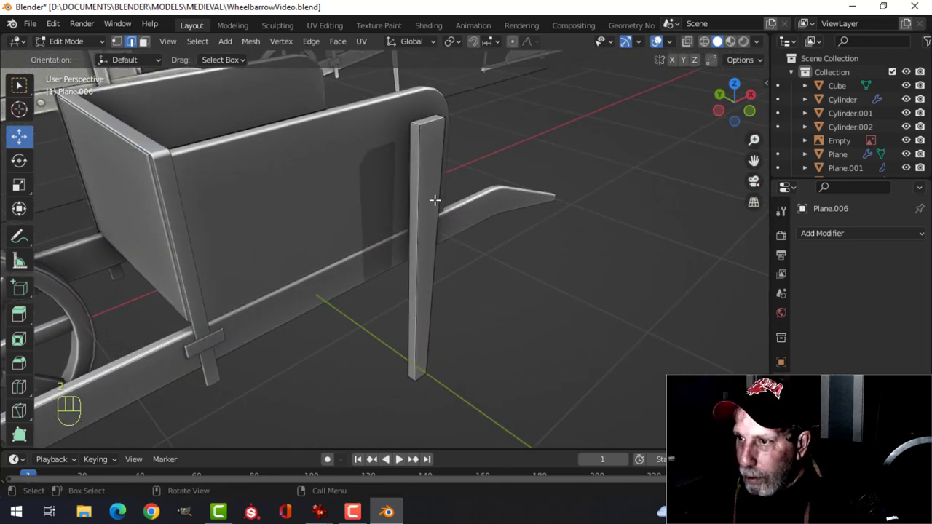
pyautogui.keyDown('alt'); pyautogui.keyDown('shift'); pyautogui.click(409, 140); pyautogui.keyUp('shift'); pyautogui.keyUp('alt')
pyautogui.moveTo(491, 163); pyautogui.dragTo(429, 276, button='middle')
pyautogui.keyDown('alt'); pyautogui.keyDown('shift'); pyautogui.click(385, 180); pyautogui.keyUp('shift'); pyautogui.keyUp('alt')
pyautogui.keyDown('alt'); pyautogui.keyDown('shift'); pyautogui.click(357, 167); pyautogui.keyUp('shift'); pyautogui.keyUp('alt')
pyautogui.scroll(2, 379, 179)
pyautogui.scroll(2, 425, 270)
pyautogui.hotkey('ctrl', 'b')
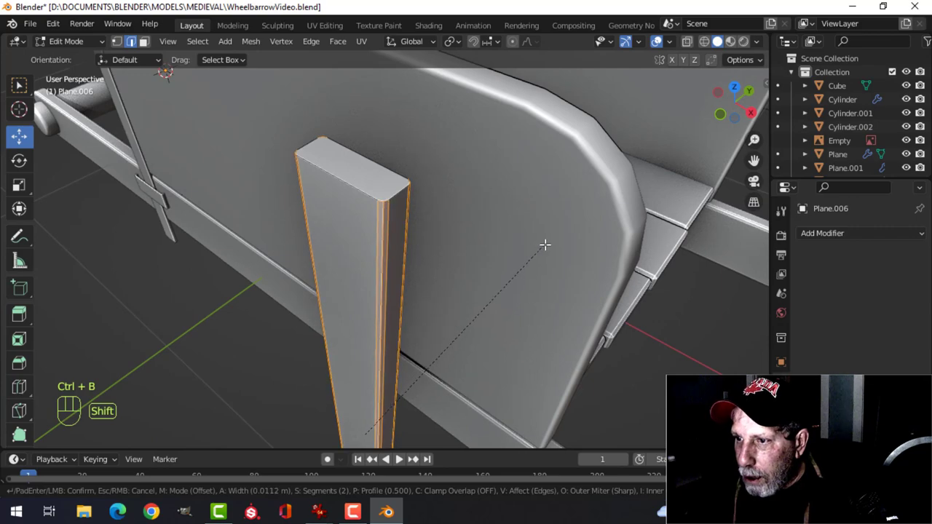
pyautogui.click(545, 246)
pyautogui.hotkey('alt', 'a')
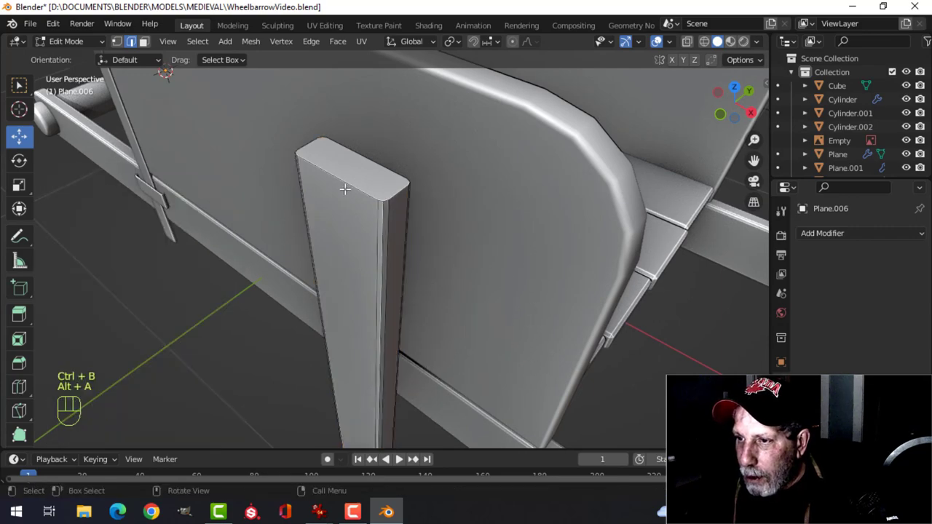
# - Bevel the edge loops around the leg's top and bottom ends with two segments
pyautogui.keyDown('alt'); pyautogui.keyDown('shift'); pyautogui.click(364, 198); pyautogui.keyUp('shift'); pyautogui.keyUp('alt')
pyautogui.scroll(-5, 408, 305)
pyautogui.moveTo(416, 321); pyautogui.dragTo(470, 221, button='middle')
pyautogui.keyDown('alt'); pyautogui.keyDown('shift'); pyautogui.click(390, 155); pyautogui.keyUp('shift'); pyautogui.keyUp('alt')
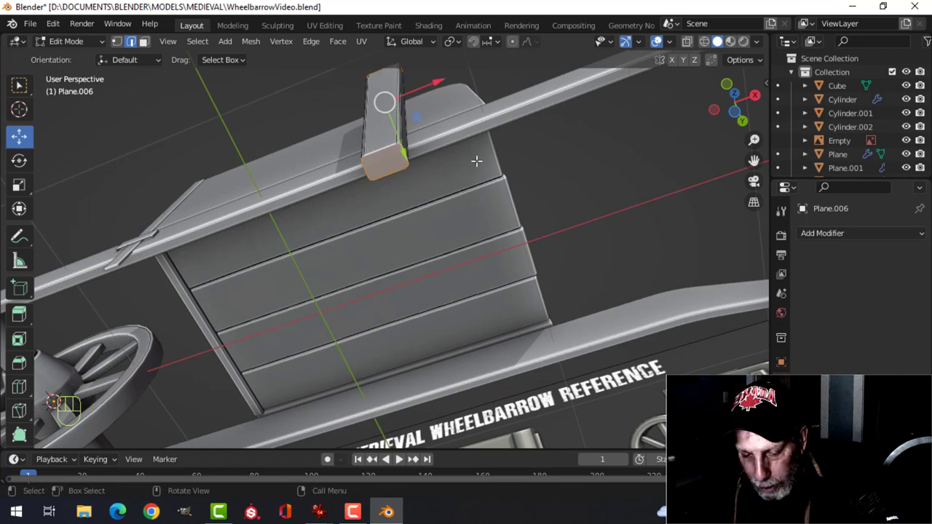
pyautogui.hotkey('ctrl', 'b')
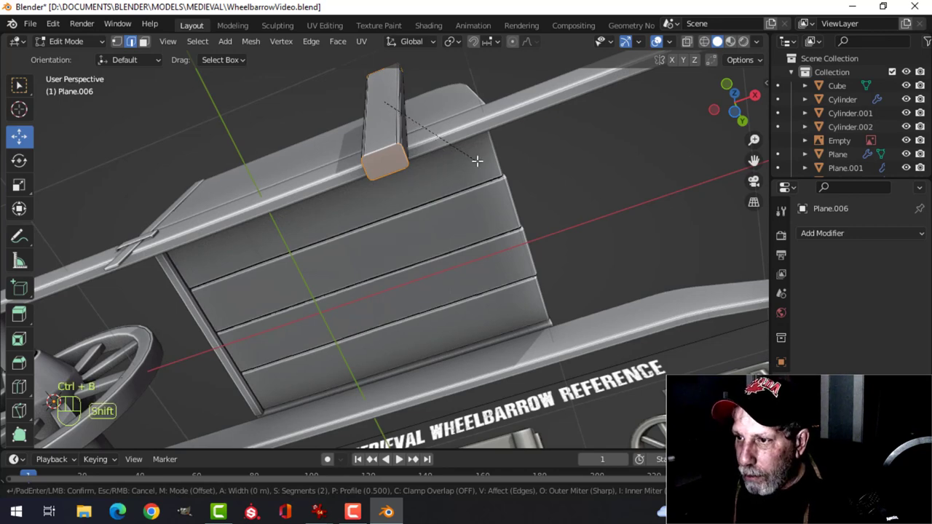
pyautogui.click(508, 165)
pyautogui.press('Tab')
# - Move the whole leg mesh along the Y axis to seat it against the side beam, finishing with about -0.0036 m
pyautogui.scroll(-3, 424, 158)
pyautogui.moveTo(424, 158); pyautogui.dragTo(489, 283, button='middle')
pyautogui.scroll(1, 489, 284)
pyautogui.hotkey('alt', 'a')
pyautogui.click(489, 219)
pyautogui.click(492, 184)
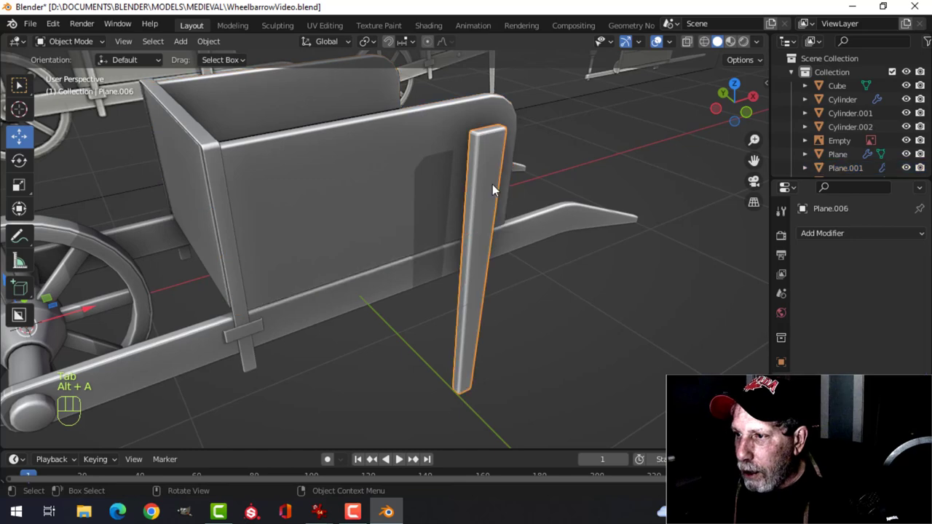
pyautogui.press('Tab')
pyautogui.press('a')
pyautogui.keyDown('shift'); pyautogui.moveTo(443, 243); pyautogui.dragTo(430, 267, button='middle'); pyautogui.keyUp('shift')
pyautogui.moveTo(429, 267)
pyautogui.mouseDown()
pyautogui.moveTo(406, 255)
pyautogui.moveTo(420, 259)
pyautogui.mouseUp()
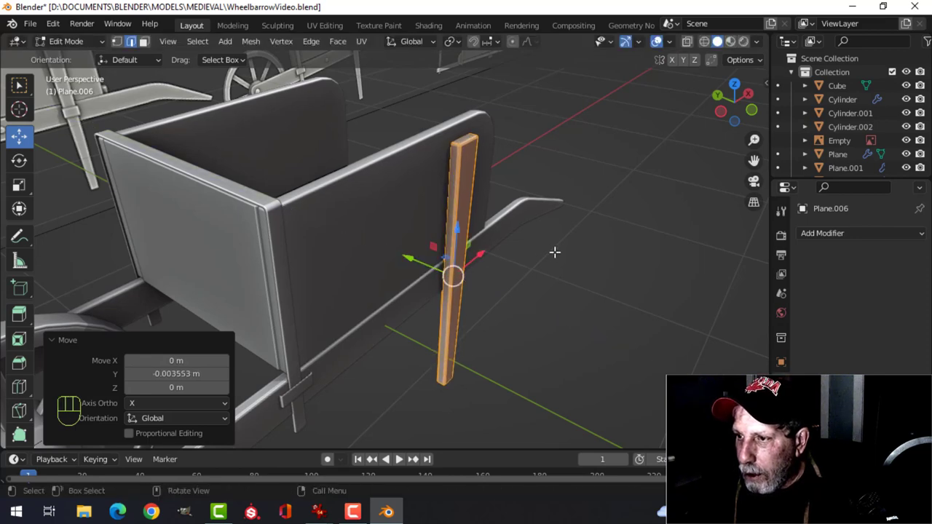
pyautogui.press('Tab')
pyautogui.hotkey('alt', 'a')
# - Compare the new leg and its missing bracket with the side views in the wheelbarrow reference
pyautogui.scroll(-5, 553, 250)
pyautogui.moveTo(553, 249); pyautogui.dragTo(459, 246, button='middle')
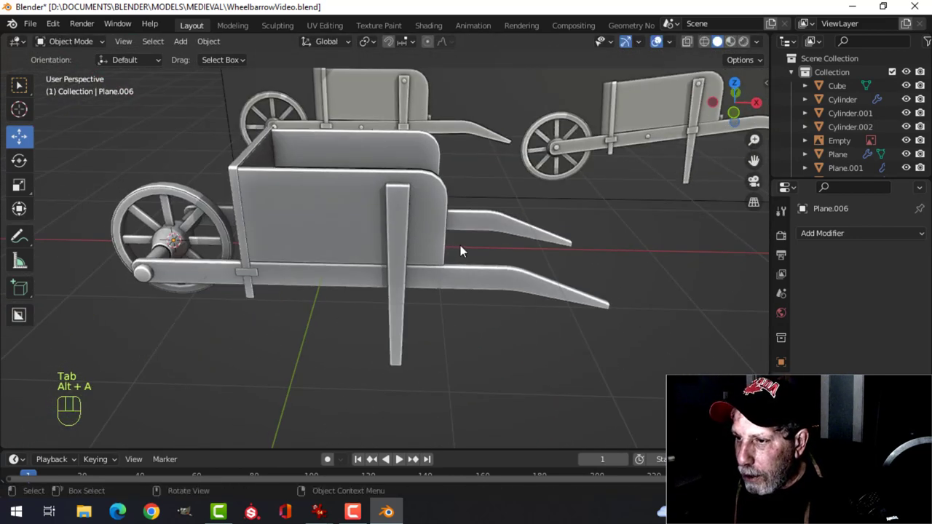
pyautogui.keyDown('shift'); pyautogui.moveTo(465, 143); pyautogui.dragTo(435, 255, button='middle'); pyautogui.keyUp('shift')
pyautogui.scroll(3, 398, 169)
pyautogui.scroll(-4, 398, 169)
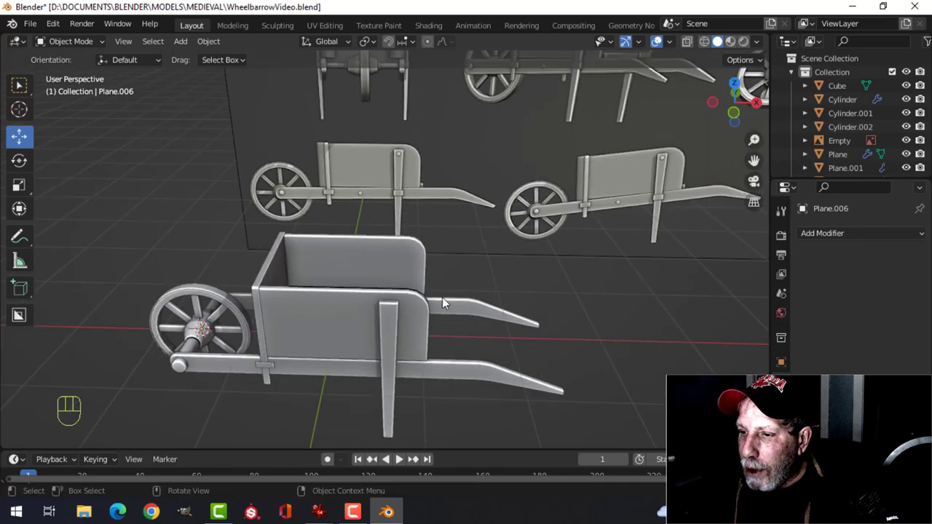
pyautogui.keyDown('shift'); pyautogui.moveTo(430, 338); pyautogui.dragTo(417, 257, button='middle'); pyautogui.keyUp('shift')
pyautogui.keyDown('shift'); pyautogui.moveTo(364, 269); pyautogui.dragTo(391, 283, button='middle'); pyautogui.keyUp('shift')
pyautogui.scroll(2, 415, 272)
# - Duplicate the front bracket's mesh and move the copy about 1.28 m along the X axis onto the side leg
pyautogui.click(377, 273)
pyautogui.press('KP_1')
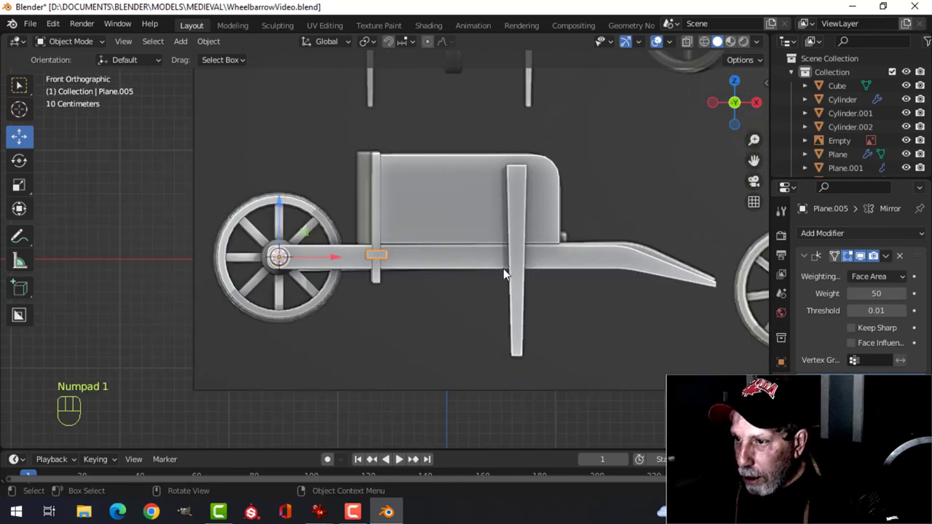
pyautogui.press('Tab')
pyautogui.press('a')
pyautogui.scroll(3, 503, 274)
pyautogui.keyDown('shift'); pyautogui.moveTo(519, 263); pyautogui.dragTo(463, 273, button='middle'); pyautogui.keyUp('shift')
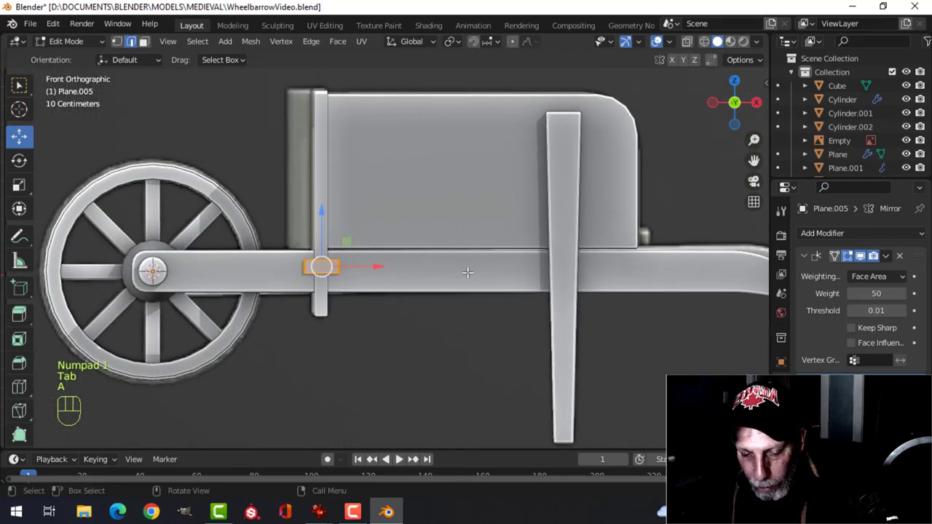
pyautogui.hotkey('shift', 'd')
pyautogui.moveTo(376, 265); pyautogui.dragTo(582, 295)
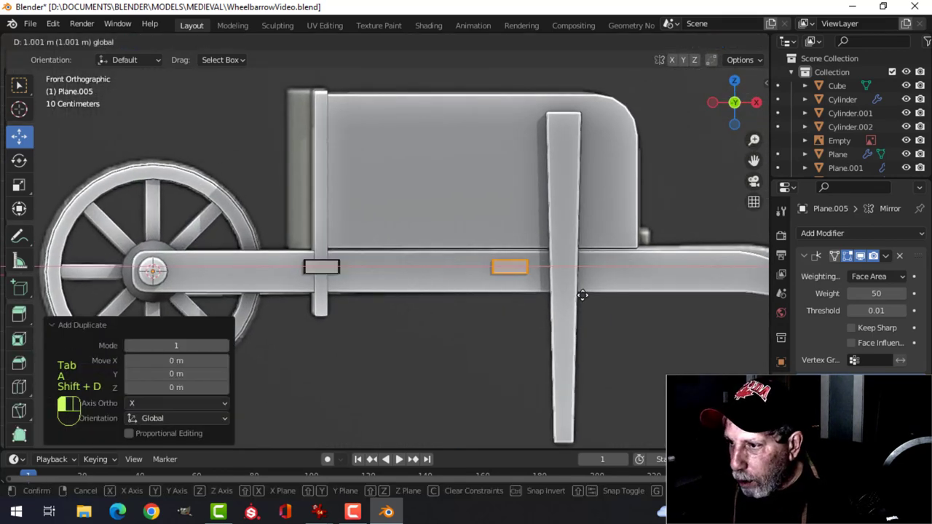
pyautogui.click(619, 298)
# - Move the duplicated bracket along the Y axis, about -0.055 m plus a small adjustment, to fit around the leg's outer face
pyautogui.moveTo(603, 289); pyautogui.dragTo(415, 291, button='middle')
pyautogui.moveTo(332, 260); pyautogui.dragTo(341, 258)
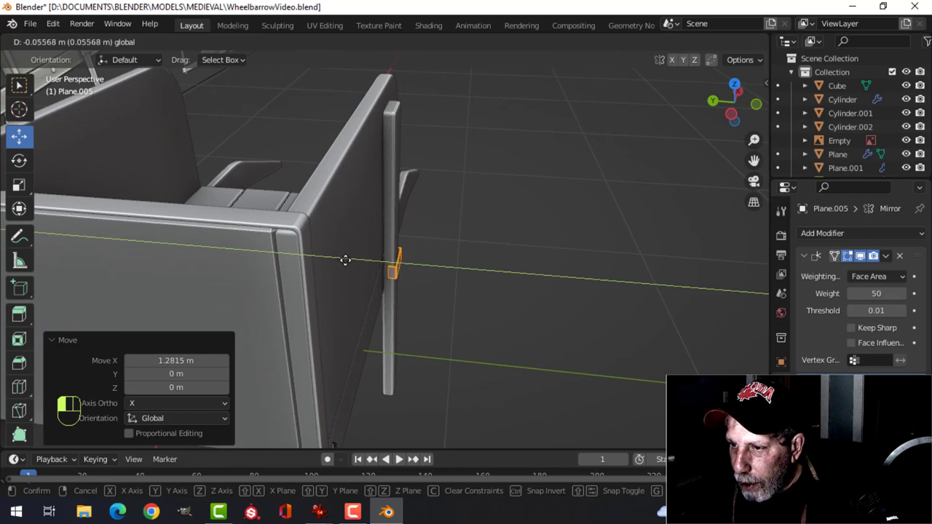
pyautogui.moveTo(345, 259); pyautogui.dragTo(346, 259)
pyautogui.moveTo(347, 259); pyautogui.dragTo(546, 340, button='middle')
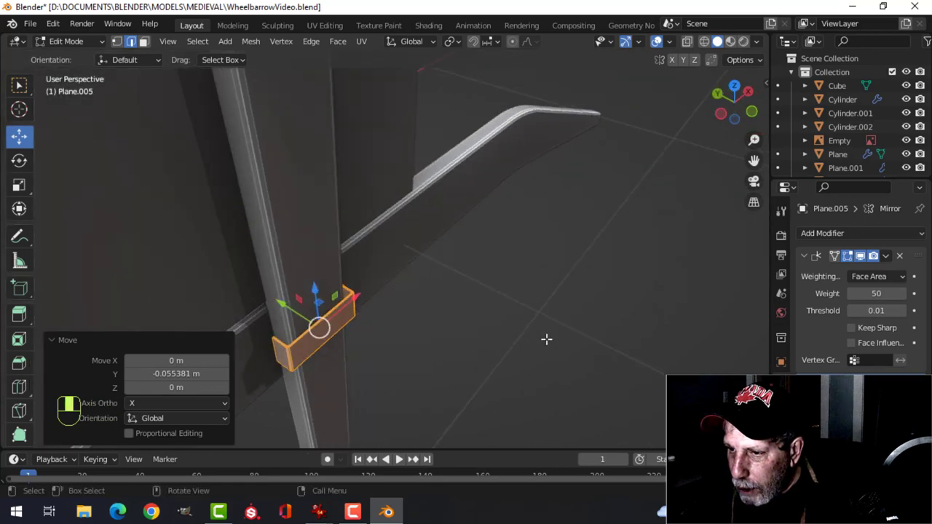
pyautogui.keyDown('shift'); pyautogui.moveTo(397, 325); pyautogui.dragTo(561, 376, button='middle'); pyautogui.keyUp('shift')
pyautogui.scroll(1, 539, 357)
pyautogui.press('KP_Decimal')
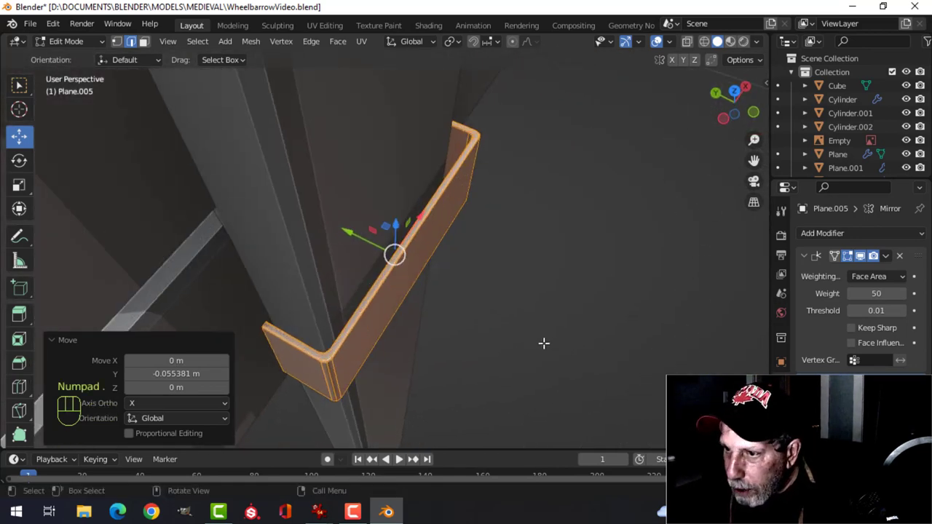
pyautogui.moveTo(543, 341); pyautogui.dragTo(316, 232, button='middle')
pyautogui.moveTo(344, 239); pyautogui.dragTo(336, 235)
# - Select only the back end edges of the leg's bracket and extend them along the Y axis to the side beam
pyautogui.hotkey('alt', 'a')
pyautogui.moveTo(355, 401); pyautogui.dragTo(379, 305, button='middle')
pyautogui.press('z')
pyautogui.click(275, 316)
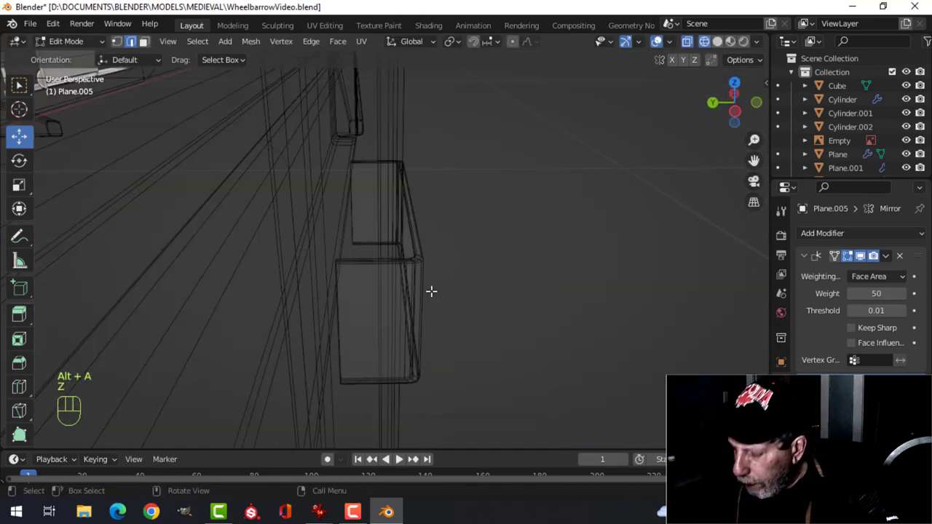
pyautogui.press('KP_3')
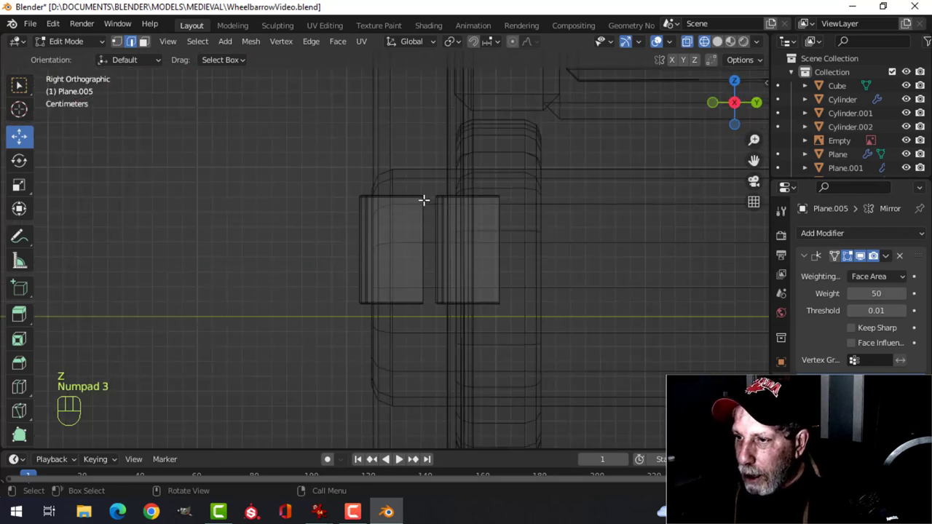
pyautogui.press('b')
pyautogui.moveTo(410, 164); pyautogui.dragTo(451, 348)
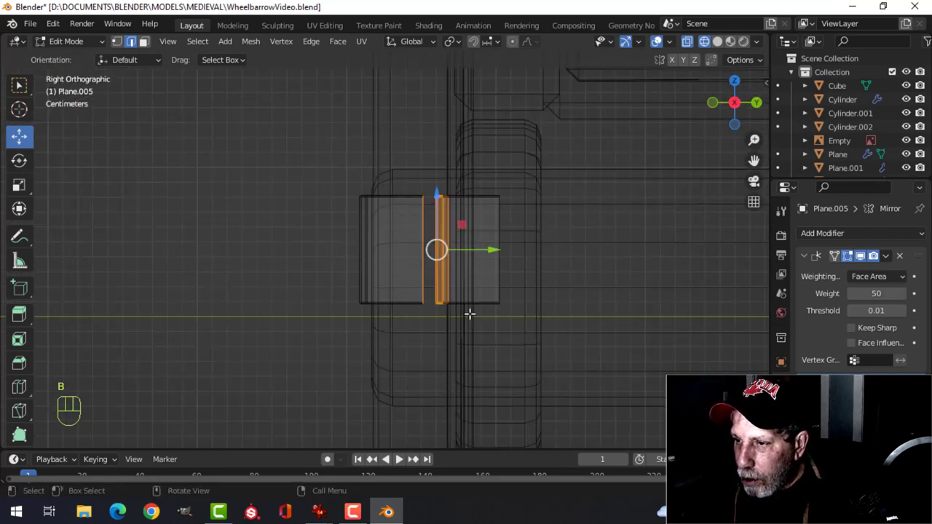
pyautogui.hotkey('alt', 'a')
pyautogui.press('b')
pyautogui.moveTo(407, 175); pyautogui.dragTo(431, 329)
pyautogui.press('z')
pyautogui.click(599, 272)
pyautogui.moveTo(599, 272)
pyautogui.mouseDown(button='middle')
pyautogui.moveTo(441, 270)
pyautogui.moveTo(417, 286)
pyautogui.mouseUp(button='middle')
pyautogui.moveTo(470, 248); pyautogui.dragTo(509, 252)
pyautogui.press('Tab')
pyautogui.hotkey('alt', 'a')
pyautogui.scroll(-8, 407, 279)
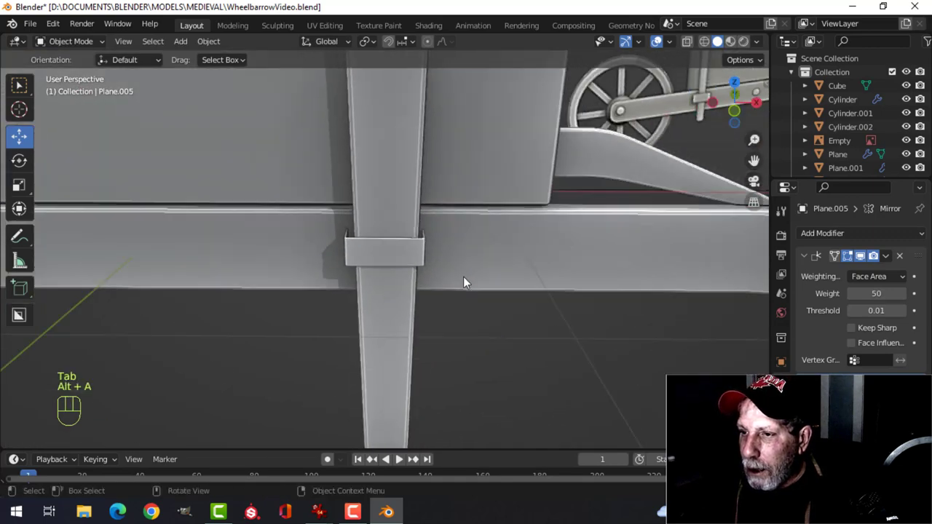
# - Add a Mirror modifier to the side leg, mirroring it on the Y axis instead of X
pyautogui.keyDown('shift'); pyautogui.moveTo(391, 280); pyautogui.dragTo(445, 208, button='middle'); pyautogui.keyUp('shift')
pyautogui.click(432, 208)
pyautogui.scroll(-3, 516, 210)
pyautogui.moveTo(516, 210); pyautogui.dragTo(468, 256, button='middle')
pyautogui.scroll(3, 463, 254)
pyautogui.scroll(2, 461, 255)
pyautogui.scroll(-4, 461, 249)
pyautogui.keyDown('shift'); pyautogui.moveTo(467, 256); pyautogui.dragTo(499, 219, button='middle'); pyautogui.keyUp('shift')
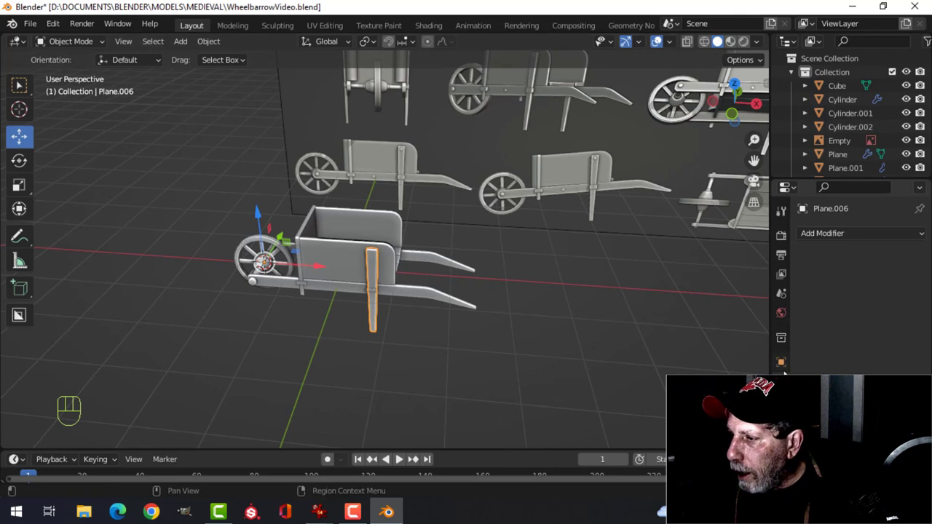
pyautogui.click(840, 240)
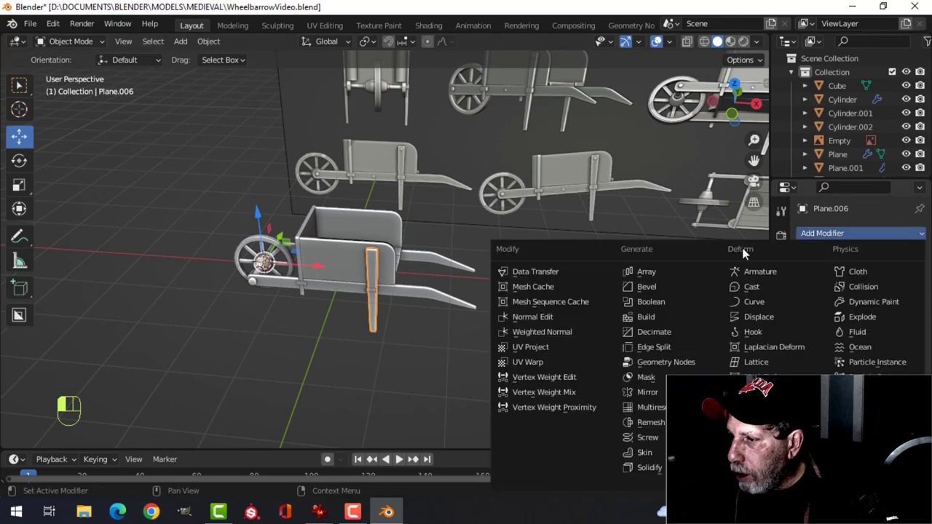
pyautogui.click(646, 392)
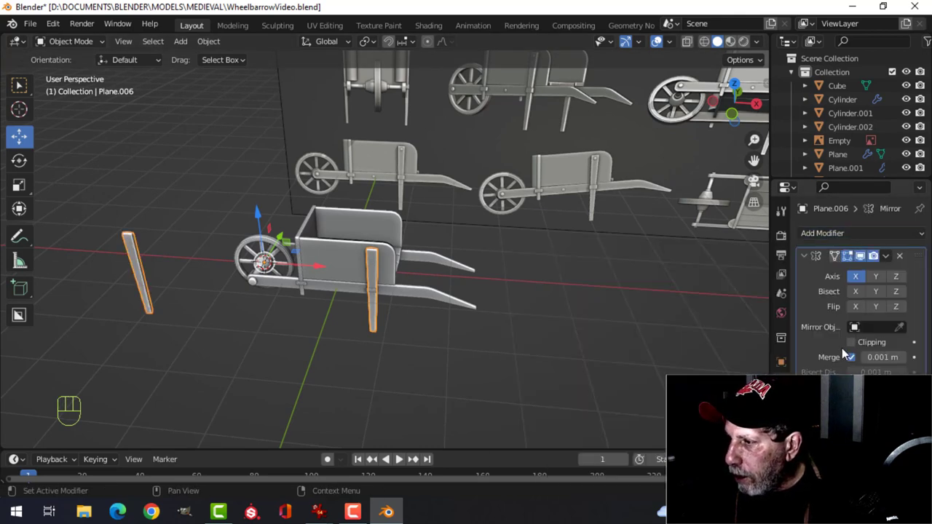
pyautogui.click(875, 276)
pyautogui.click(856, 276)
# - Examine the mirrored legs and brackets from several sides and compare the wheelbarrow with the reference views
pyautogui.moveTo(495, 278); pyautogui.dragTo(430, 231, button='middle')
pyautogui.hotkey('alt', 'a')
pyautogui.scroll(5, 477, 260)
pyautogui.scroll(4, 480, 286)
pyautogui.moveTo(430, 231); pyautogui.dragTo(702, 222, button='middle')
pyautogui.scroll(-6, 346, 289)
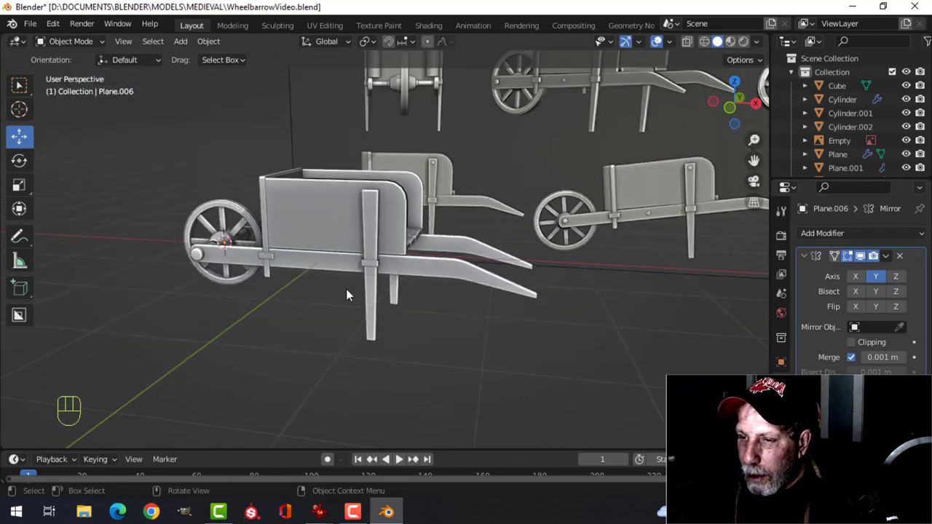
pyautogui.moveTo(345, 289); pyautogui.dragTo(481, 258, button='middle')
pyautogui.scroll(2, 430, 257)
pyautogui.moveTo(386, 263); pyautogui.dragTo(450, 318, button='middle')
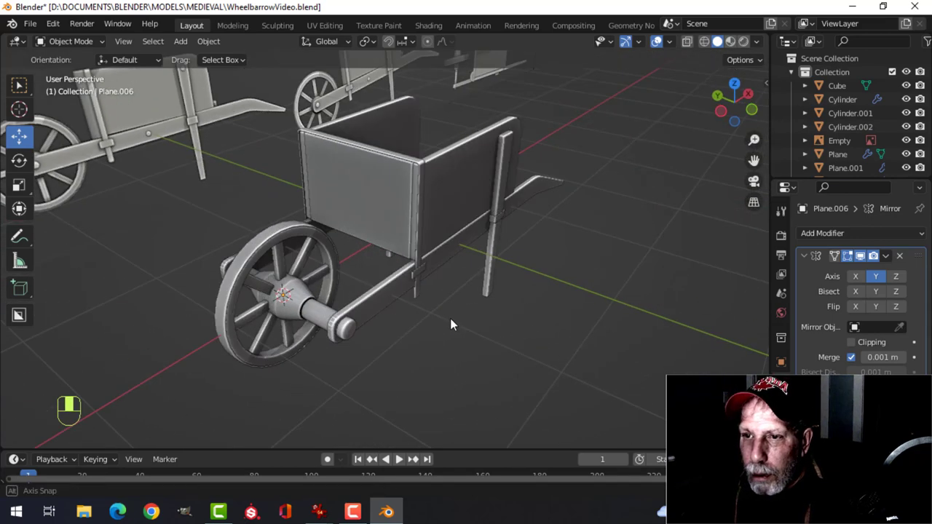
pyautogui.keyDown('shift'); pyautogui.moveTo(446, 282); pyautogui.dragTo(357, 287, button='middle'); pyautogui.keyUp('shift')
pyautogui.moveTo(525, 311); pyautogui.dragTo(486, 296, button='middle')
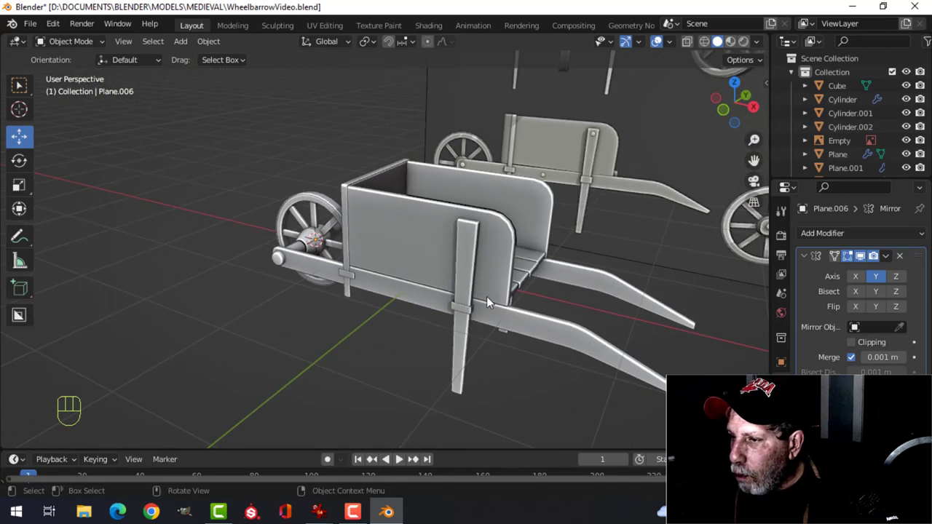
pyautogui.moveTo(598, 312); pyautogui.dragTo(472, 329, button='middle')
pyautogui.scroll(-3, 544, 286)
pyautogui.moveTo(544, 286); pyautogui.dragTo(482, 270, button='middle')
# - Add a mesh circle with 8 vertices for the bolt head at the leg's top
pyautogui.press('KP_1')
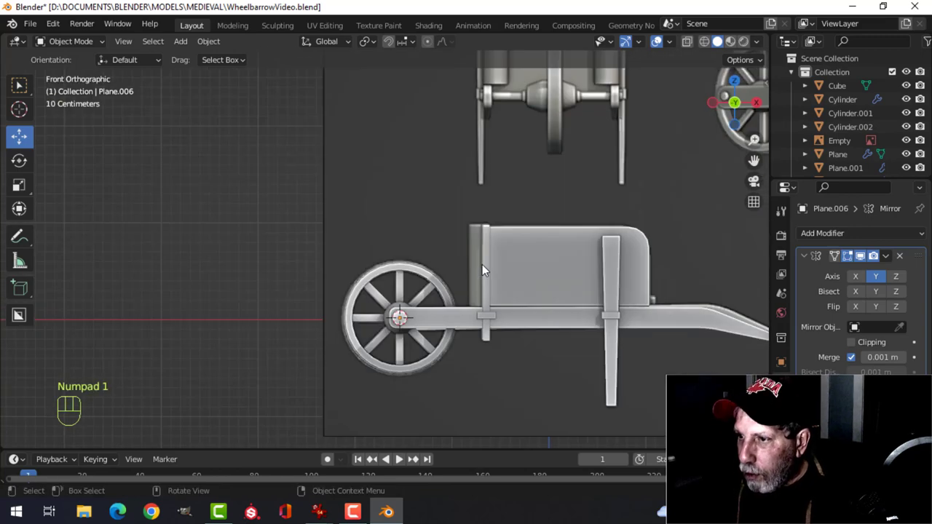
pyautogui.scroll(2, 482, 265)
pyautogui.scroll(-3, 493, 260)
pyautogui.scroll(1, 539, 245)
pyautogui.keyDown('shift'); pyautogui.moveTo(539, 244); pyautogui.dragTo(415, 219, button='middle'); pyautogui.keyUp('shift')
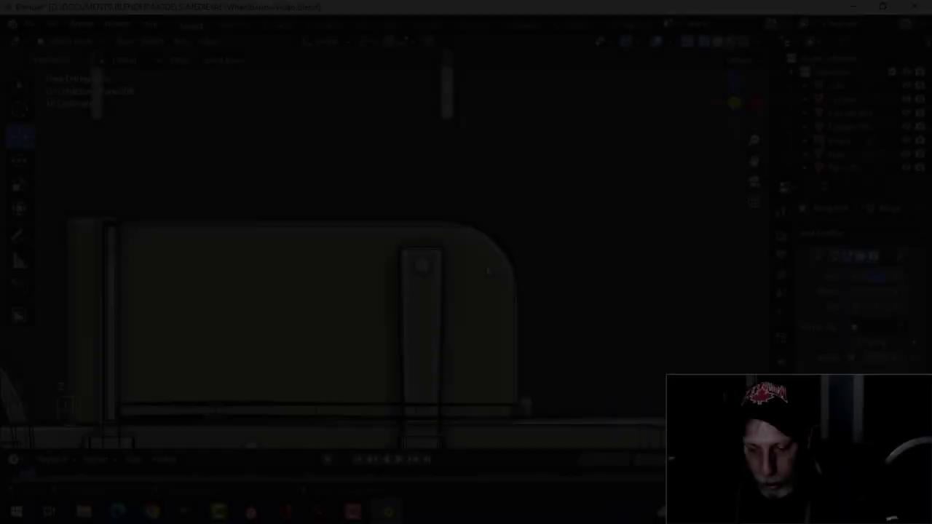
pyautogui.hotkey('shift', 'a')
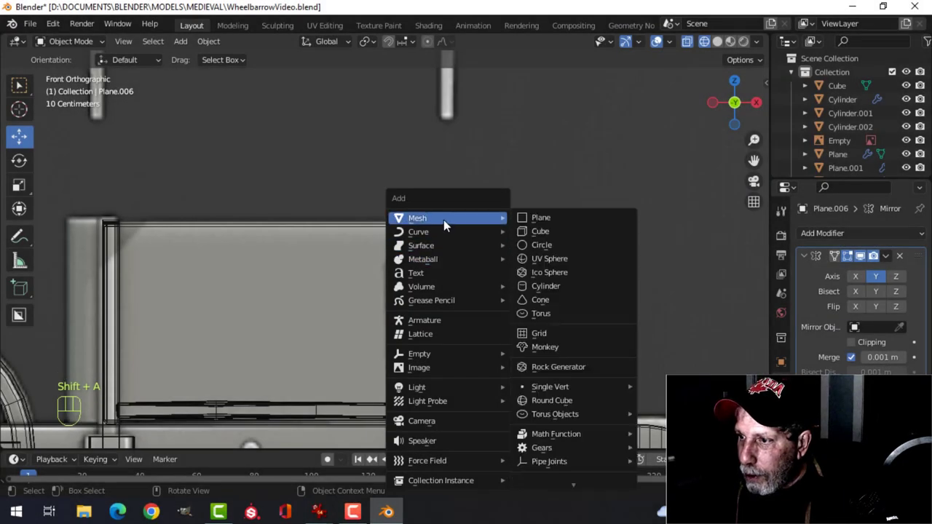
pyautogui.click(553, 245)
pyautogui.click(146, 287)
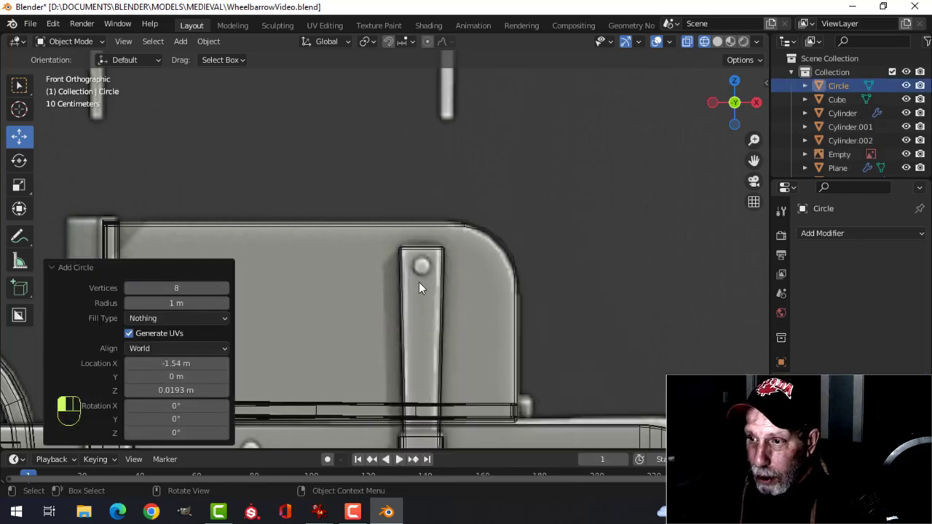
# - Scale the circle's mesh by 0.286 and rotate it 90° about the X axis
pyautogui.scroll(-8, 522, 291)
pyautogui.press('Tab')
pyautogui.press('s')
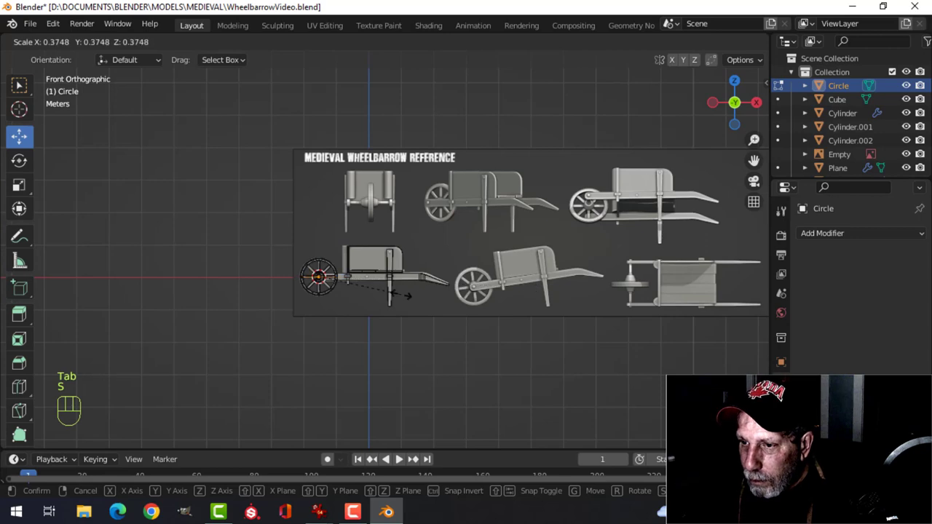
pyautogui.click(379, 291)
pyautogui.scroll(4, 378, 288)
pyautogui.press('r')
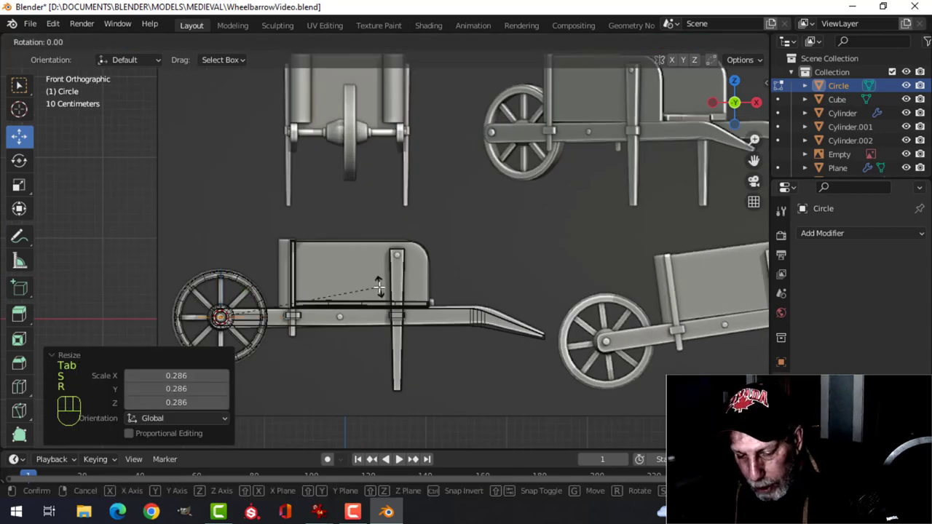
pyautogui.press('x')
pyautogui.click(378, 288)
# - Scale the circle by 0.392 and move it about 2.18 m in X and 0.755 m in Z to the leg's top
pyautogui.press('s')
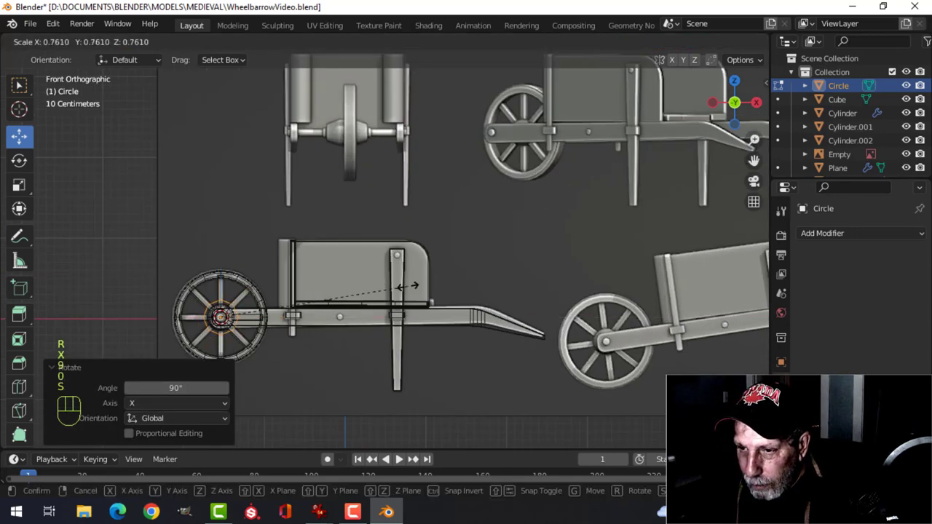
pyautogui.click(320, 302)
pyautogui.press('g')
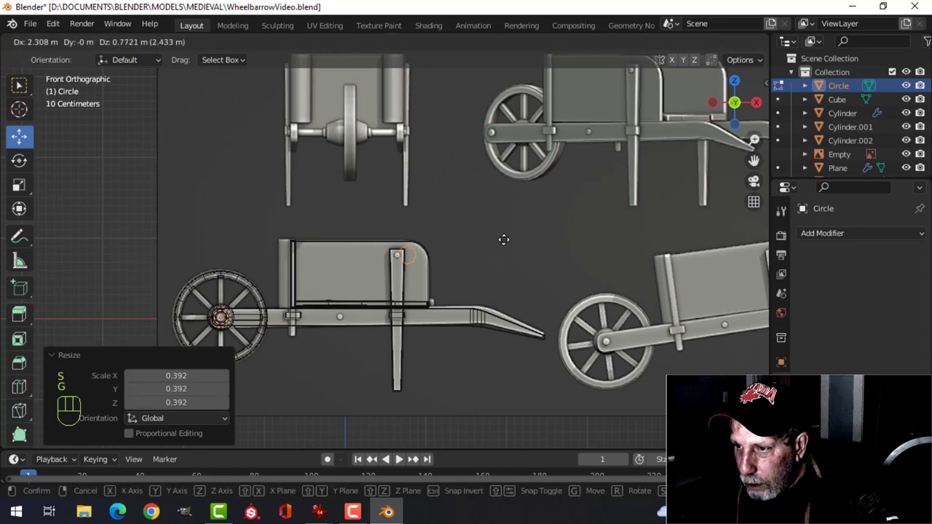
pyautogui.click(493, 241)
# - Shrink the circle by 0.434, fine-tune its size and position over the reference bolt, and fill it with a face
pyautogui.scroll(10, 510, 239)
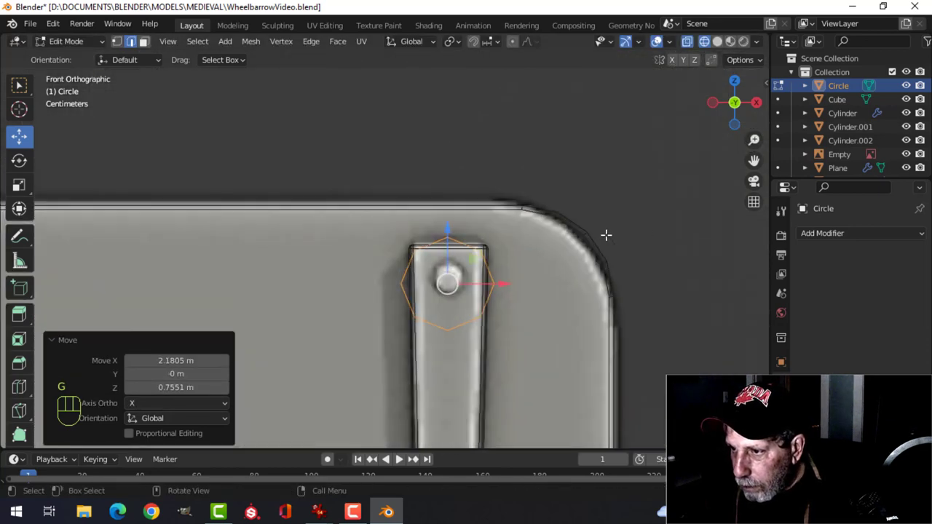
pyautogui.press('s')
pyautogui.click(531, 247)
pyautogui.press('g')
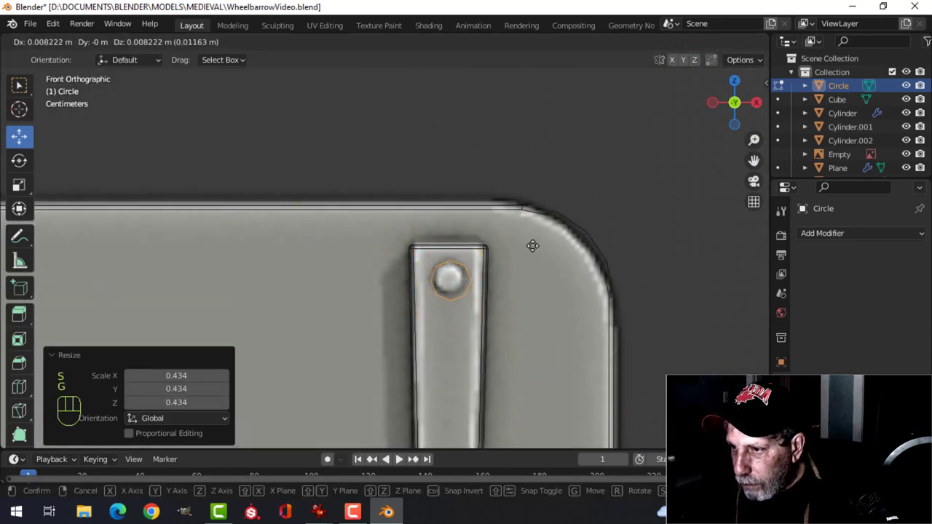
pyautogui.click(531, 245)
pyautogui.press('s')
pyautogui.click(555, 238)
pyautogui.press('g')
pyautogui.click(553, 237)
pyautogui.press('f')
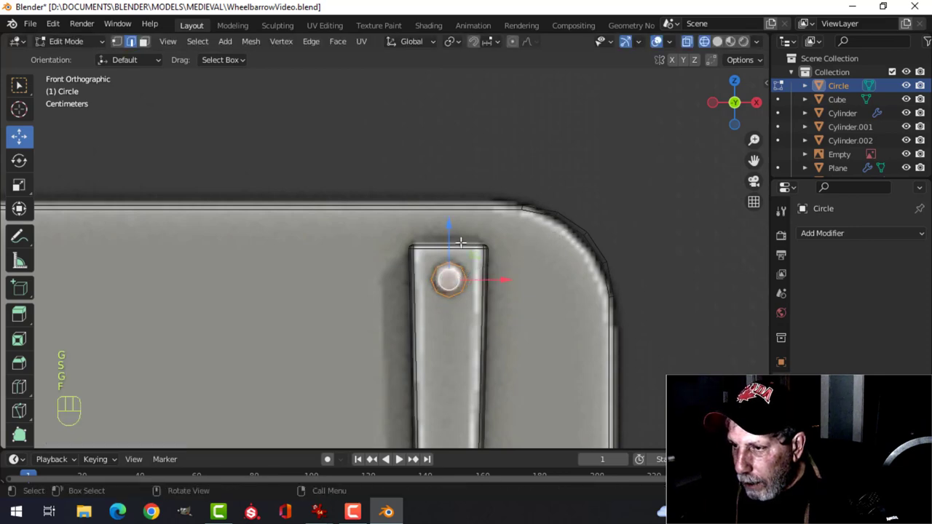
# - Move the filled circle about -0.783 m along the Y axis to sit in front of the leg
pyautogui.moveTo(459, 241); pyautogui.dragTo(561, 264, button='middle')
pyautogui.press('z')
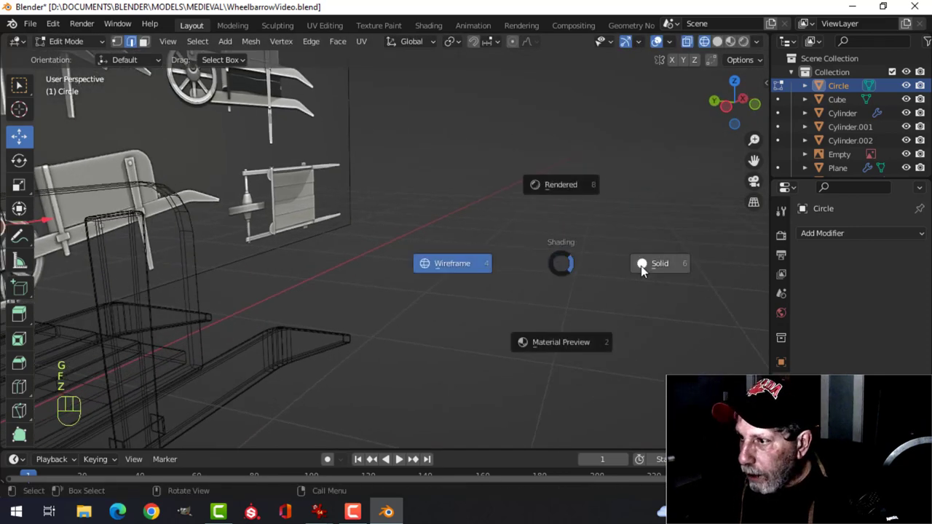
pyautogui.click(641, 270)
pyautogui.scroll(-4, 381, 248)
pyautogui.keyDown('shift'); pyautogui.moveTo(408, 229); pyautogui.dragTo(458, 214, button='middle'); pyautogui.keyUp('shift')
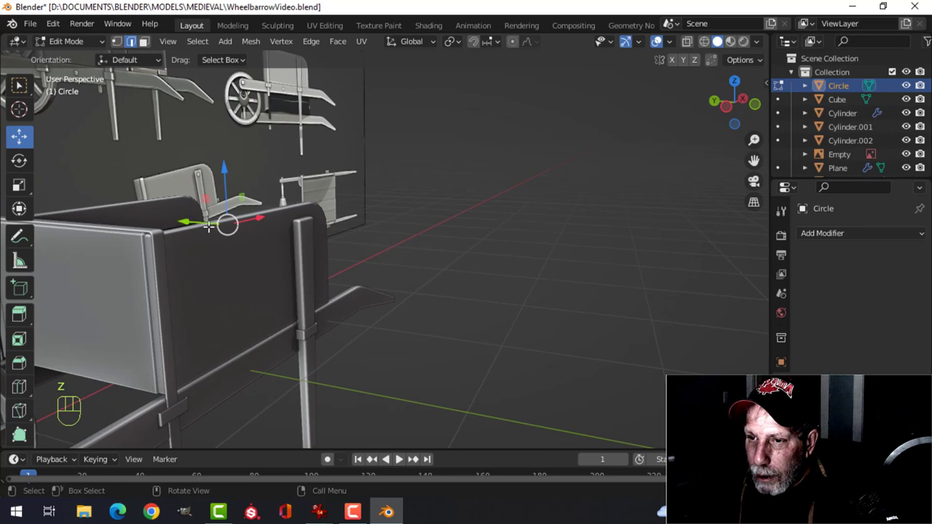
pyautogui.moveTo(209, 227); pyautogui.dragTo(220, 232)
pyautogui.moveTo(276, 254); pyautogui.dragTo(279, 257)
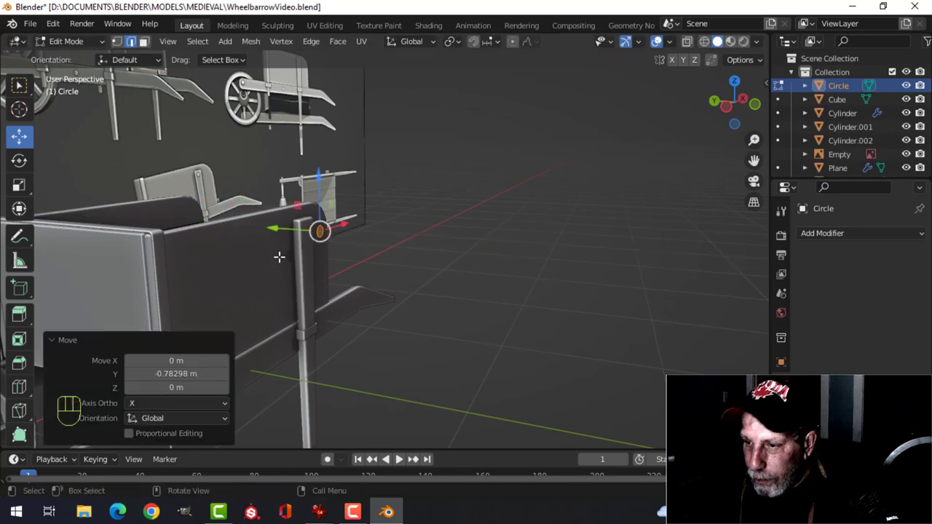
# - Extrude the bolt face about 0.01 m toward the leg and delete the resulting back face
pyautogui.press('KP_Decimal')
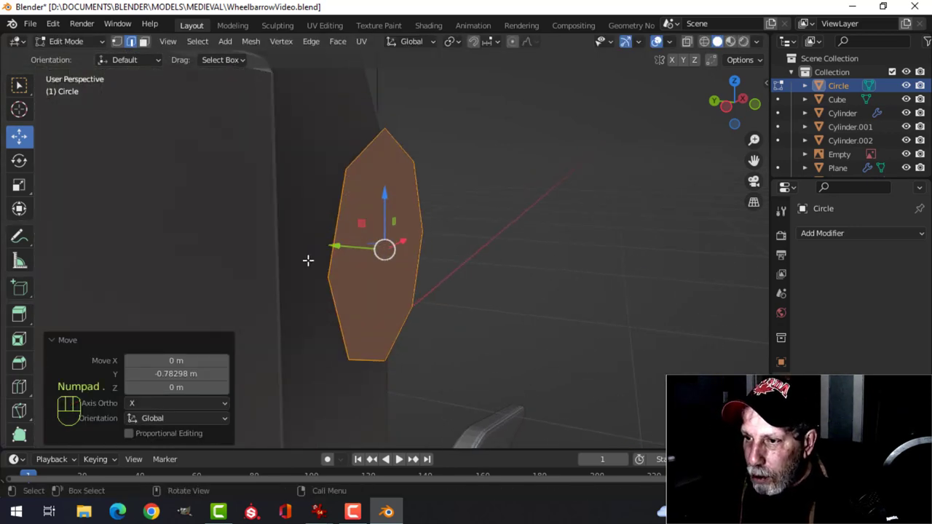
pyautogui.scroll(-3, 466, 225)
pyautogui.scroll(1, 483, 238)
pyautogui.press('e')
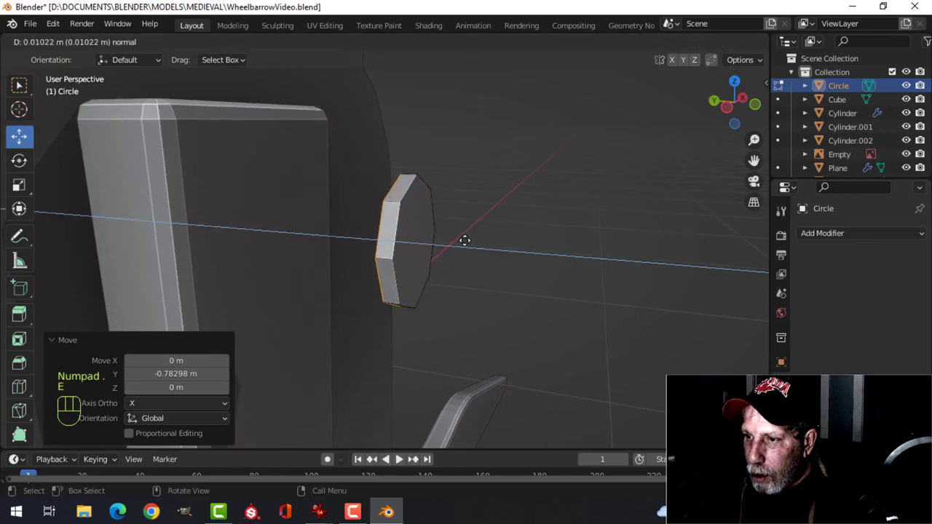
pyautogui.click(465, 240)
pyautogui.press('x')
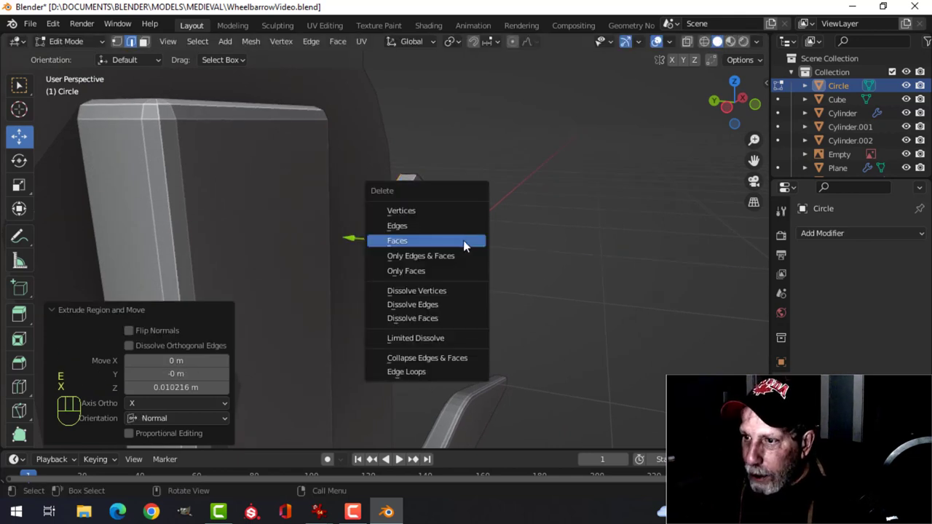
pyautogui.click(458, 239)
# - Scale the bolt head's outer face by 0.811 to taper its sides
pyautogui.click(424, 227)
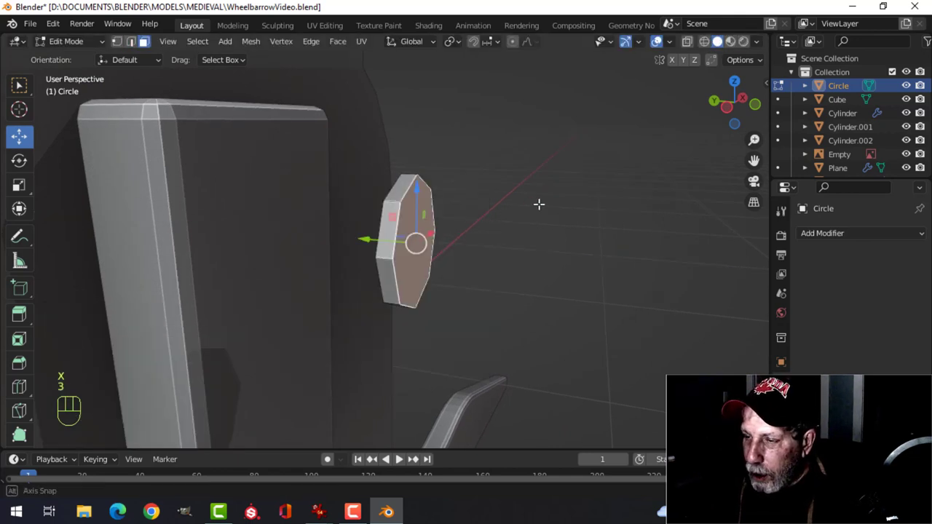
pyautogui.press('s')
pyautogui.click(556, 206)
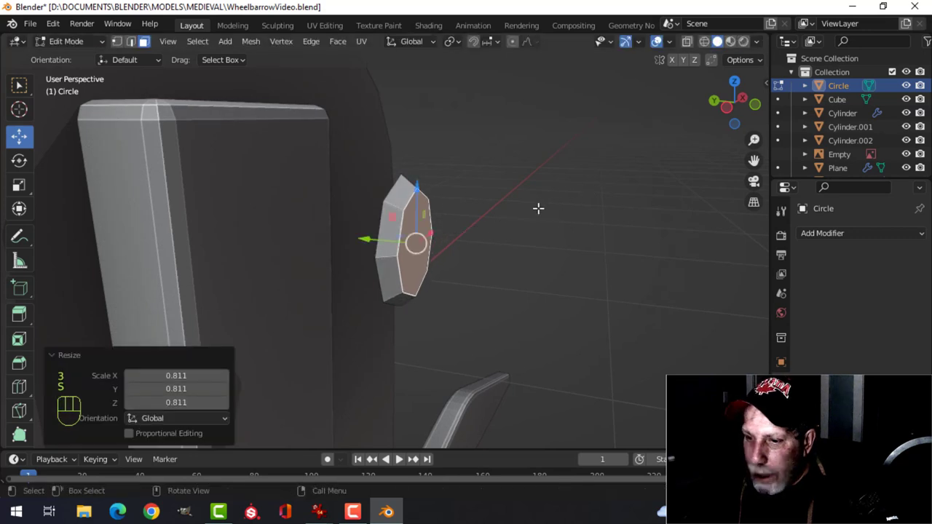
# - Bevel the bolt head's outer rim with 2 segments and move the whole bolt about 0.093 m along Y onto the leg
pyautogui.hotkey('ctrl', 'b')
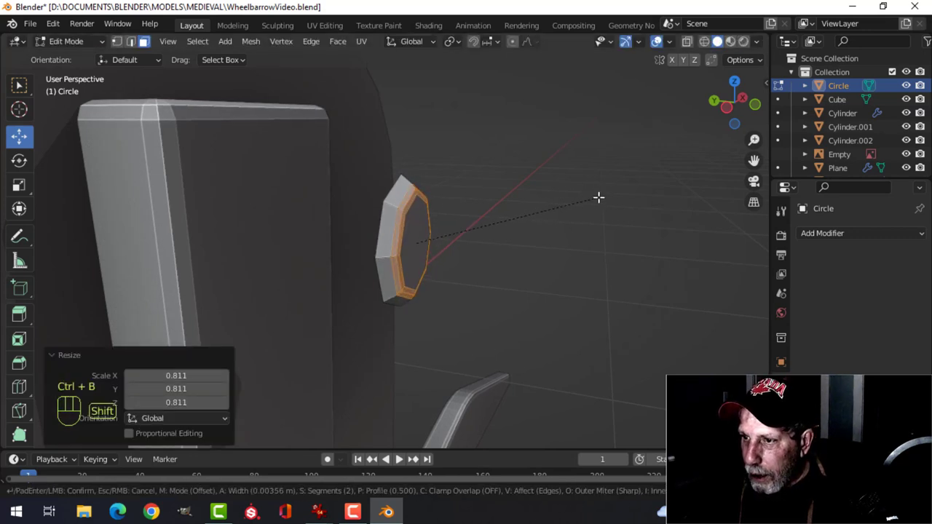
pyautogui.click(603, 196)
pyautogui.press('a')
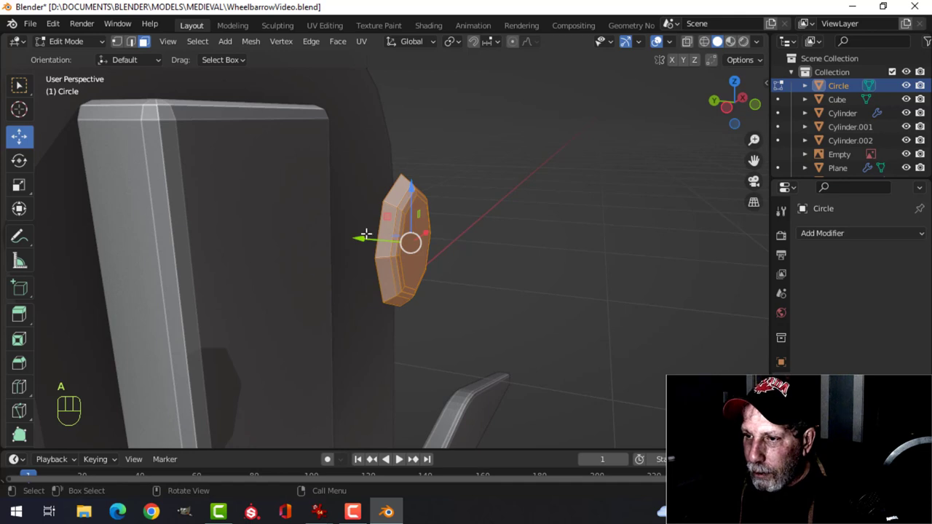
pyautogui.moveTo(366, 233); pyautogui.dragTo(227, 227)
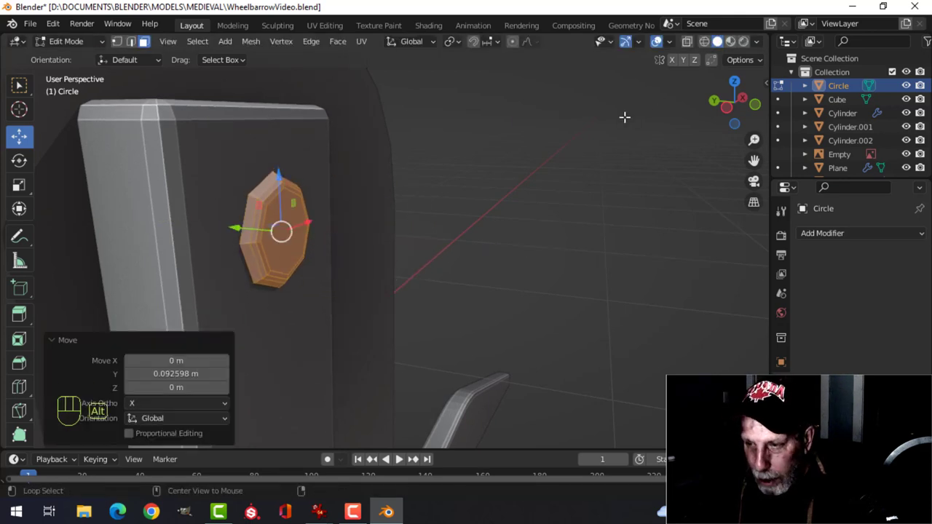
# - Recalculate the bolt head's normals to the outside and shade the object smooth
pyautogui.hotkey('alt', 'n')
pyautogui.click(618, 120)
pyautogui.scroll(-3, 442, 171)
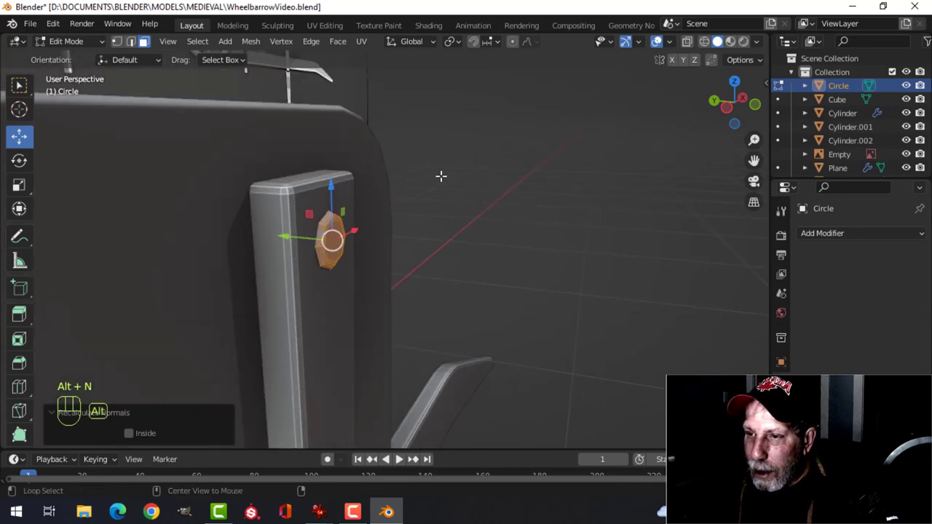
pyautogui.hotkey('alt', 'a')
pyautogui.press('Tab')
pyautogui.hotkey('alt', 'a')
pyautogui.moveTo(447, 175); pyautogui.dragTo(391, 235, button='middle')
pyautogui.scroll(3, 390, 235)
pyautogui.click(386, 239)
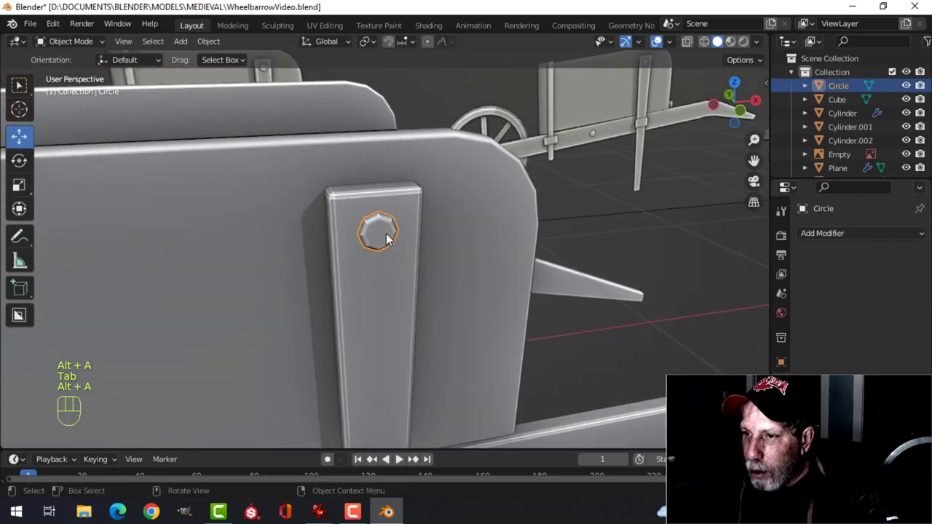
pyautogui.rightClick(386, 239)
pyautogui.click(373, 232)
pyautogui.hotkey('alt', 'a')
pyautogui.hotkey('alt', 'a')
pyautogui.scroll(-3, 487, 249)
pyautogui.moveTo(490, 256); pyautogui.dragTo(396, 242, button='middle')
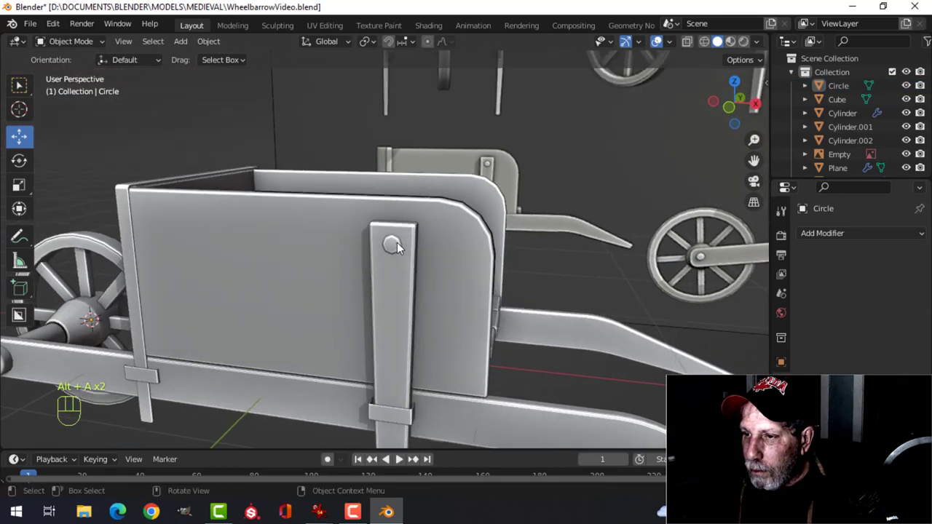
# - Duplicate the bolt head and place the copy over the reference bolt on the side rail in the front view
pyautogui.click(391, 244)
pyautogui.press('KP_1')
pyautogui.scroll(-3, 488, 247)
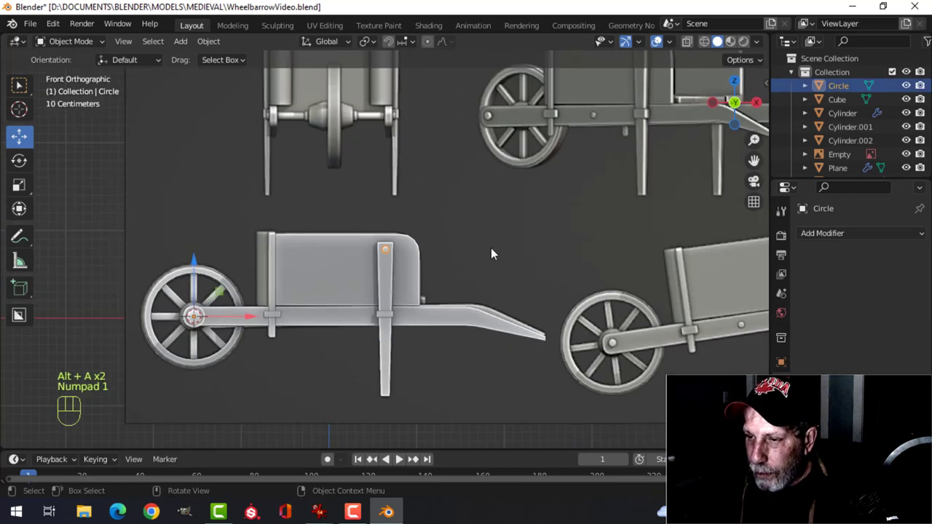
pyautogui.press('z')
pyautogui.click(402, 256)
pyautogui.scroll(3, 427, 265)
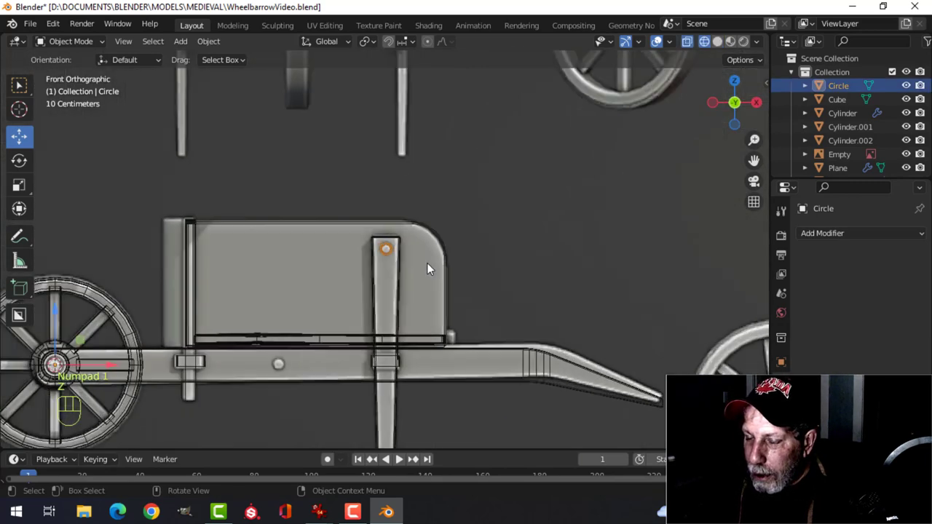
pyautogui.keyDown('shift'); pyautogui.moveTo(428, 268); pyautogui.dragTo(507, 222, button='middle'); pyautogui.keyUp('shift')
pyautogui.hotkey('shift', 'd')
pyautogui.press('g')
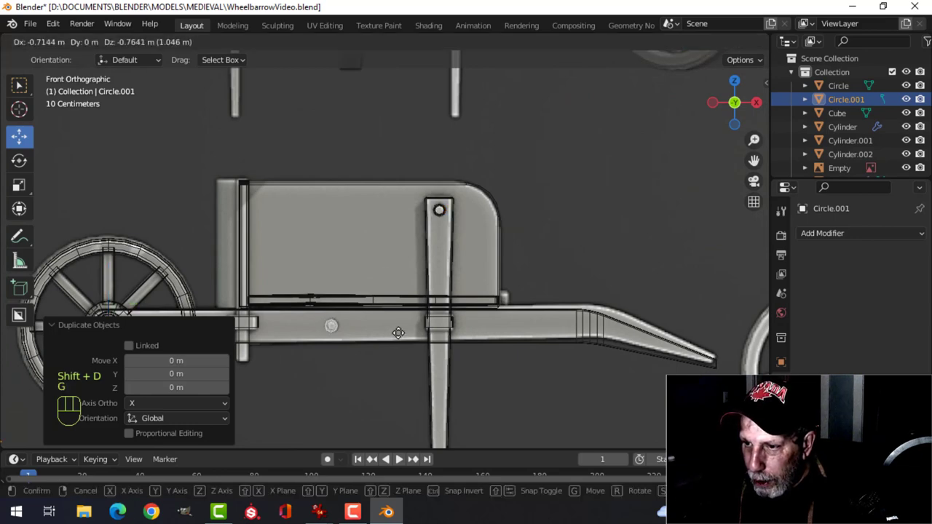
pyautogui.click(400, 333)
# - Move the duplicated bolt head's mesh along the Y axis until it sits against the side rail
pyautogui.moveTo(407, 329)
pyautogui.mouseDown(button='middle')
pyautogui.moveTo(474, 308)
pyautogui.moveTo(427, 322)
pyautogui.moveTo(449, 259)
pyautogui.moveTo(554, 299)
pyautogui.moveTo(483, 256)
pyautogui.moveTo(525, 279)
pyautogui.mouseUp(button='middle')
pyautogui.press('z')
pyautogui.click(505, 315)
pyautogui.scroll(5, 391, 316)
pyautogui.press('Tab')
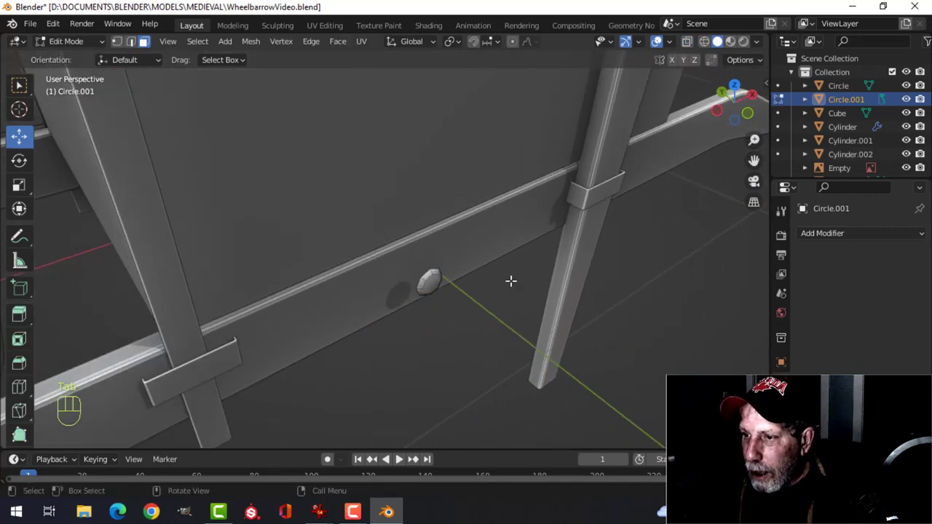
pyautogui.hotkey('ctrl', 'l')
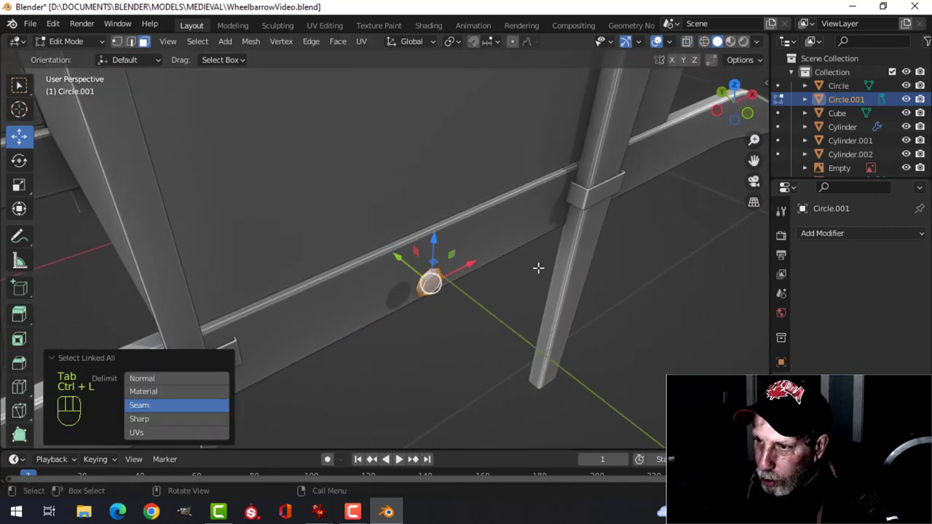
pyautogui.moveTo(539, 267); pyautogui.dragTo(474, 268, button='middle')
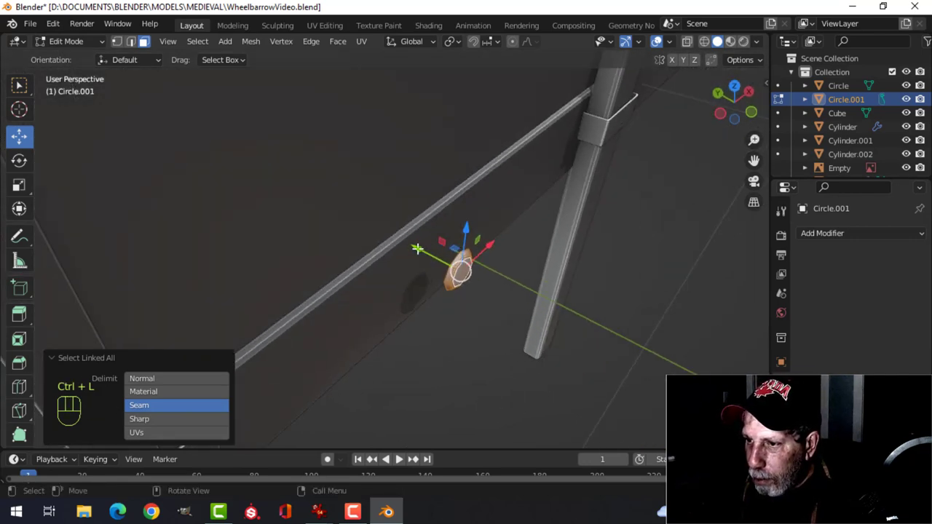
pyautogui.moveTo(417, 249); pyautogui.dragTo(562, 231)
pyautogui.scroll(-6, 561, 231)
pyautogui.press('a')
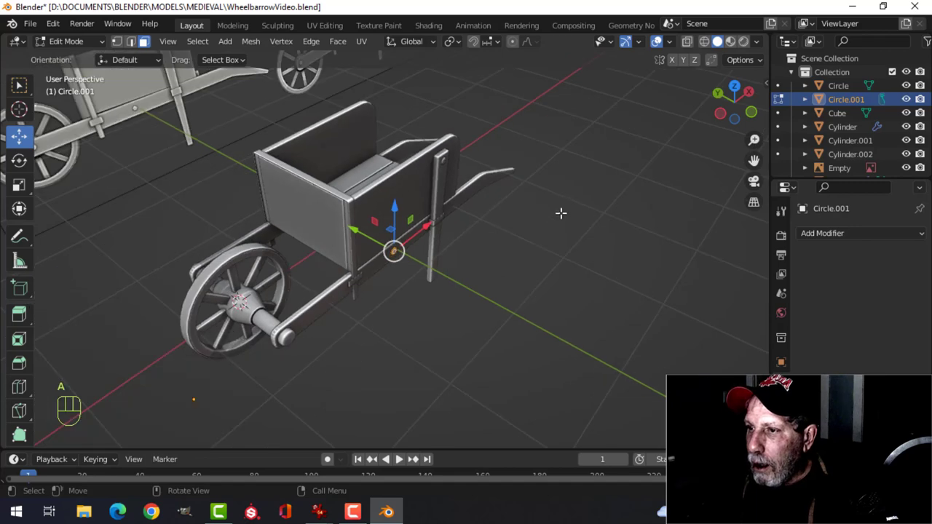
pyautogui.press('Tab')
pyautogui.moveTo(497, 208); pyautogui.dragTo(516, 230, button='middle')
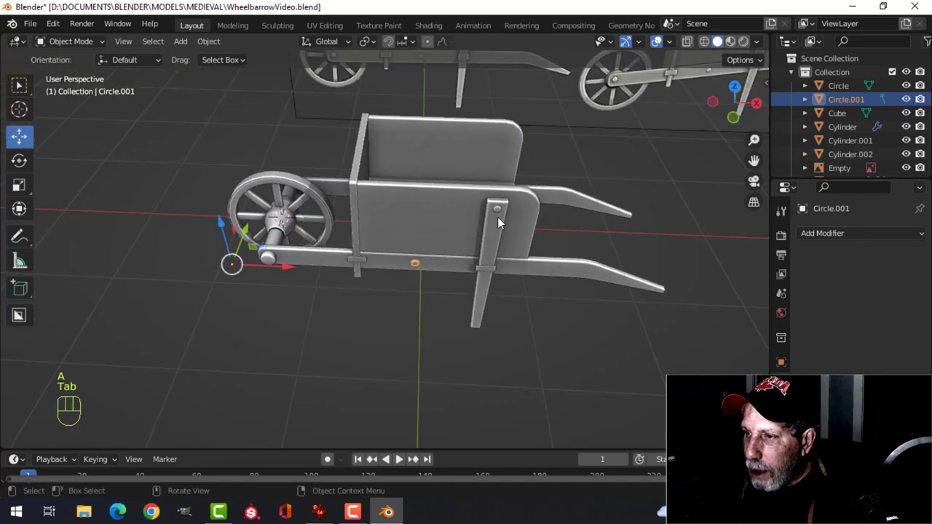
# - Join the leg bolt and the rail bolt into one object and set its origin to the 3D cursor
pyautogui.click(498, 210)
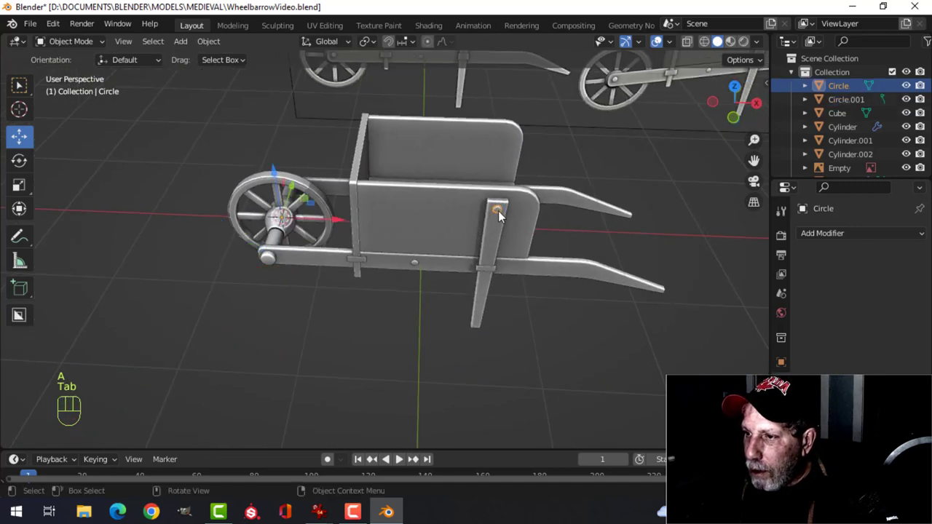
pyautogui.keyDown('shift'); pyautogui.click(414, 263); pyautogui.keyUp('shift')
pyautogui.moveTo(414, 265); pyautogui.dragTo(492, 267, button='middle')
pyautogui.press('Tab')
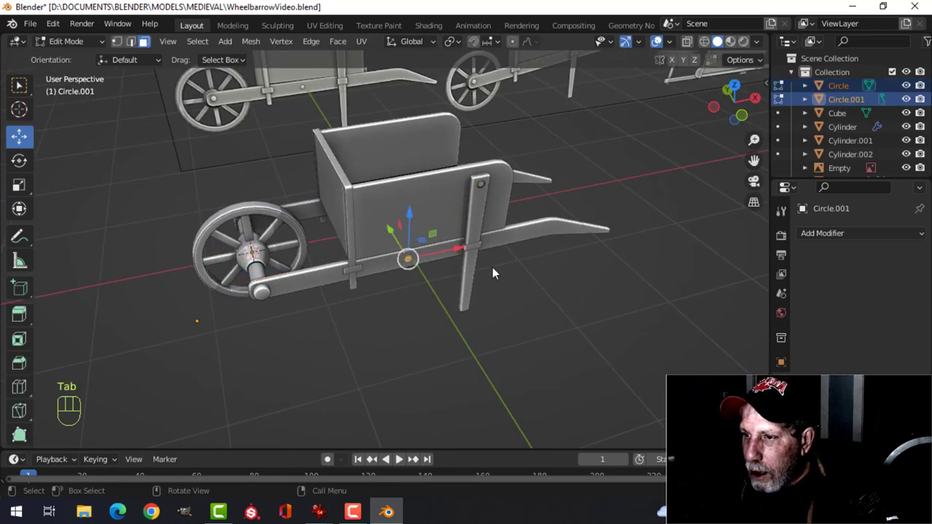
pyautogui.press('a')
pyautogui.press('Tab')
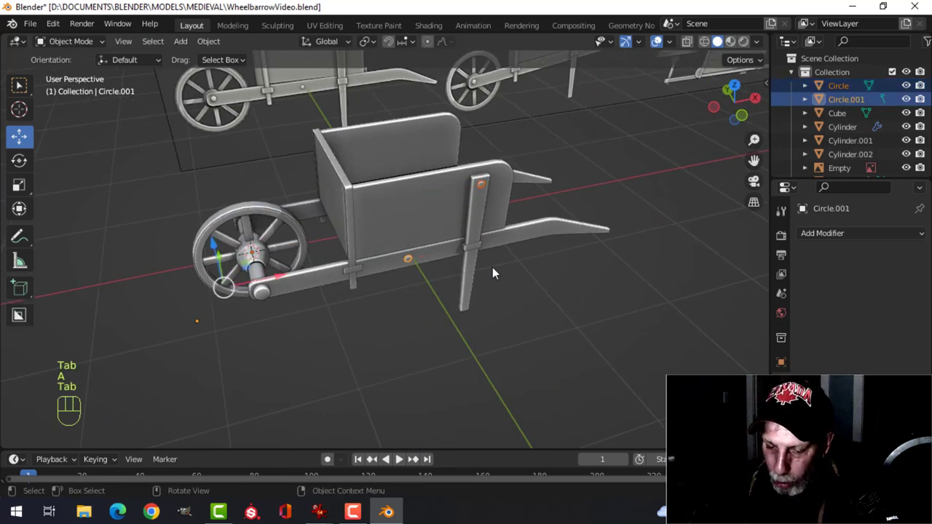
pyautogui.hotkey('ctrl', 'j')
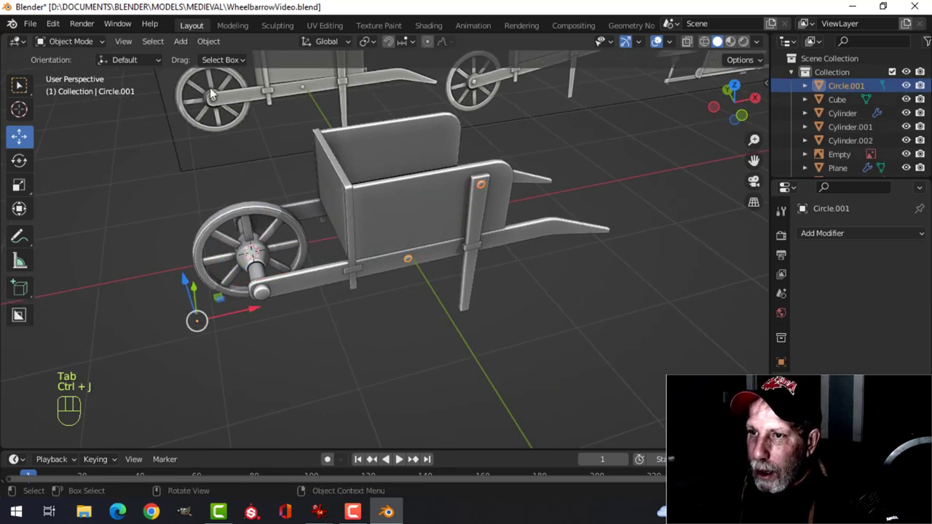
pyautogui.click(208, 42)
pyautogui.moveTo(304, 70)
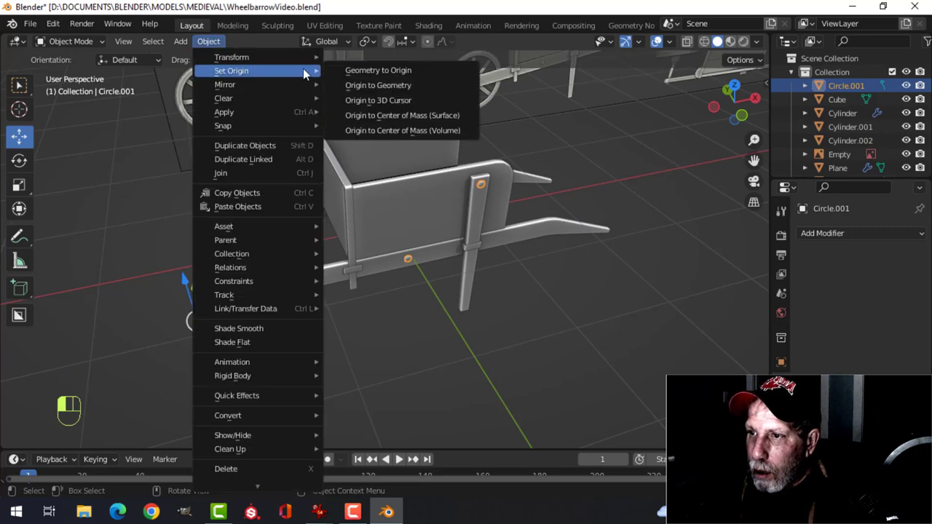
pyautogui.click(393, 97)
# - Add a Mirror modifier to the joined bolts, mirroring on the Y axis only
pyautogui.click(836, 234)
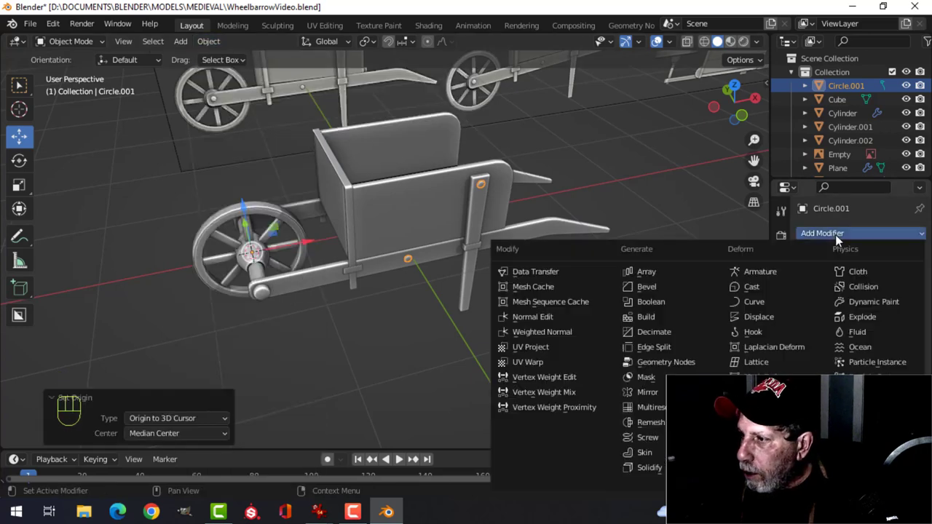
pyautogui.click(647, 391)
pyautogui.click(877, 277)
pyautogui.click(856, 275)
pyautogui.moveTo(616, 218); pyautogui.dragTo(409, 273, button='middle')
pyautogui.moveTo(648, 320); pyautogui.dragTo(549, 282, button='middle')
pyautogui.scroll(5, 468, 290)
pyautogui.moveTo(468, 291); pyautogui.dragTo(508, 301, button='middle')
pyautogui.scroll(-2, 508, 301)
pyautogui.scroll(3, 526, 266)
pyautogui.keyDown('shift'); pyautogui.moveTo(555, 283); pyautogui.dragTo(623, 239, button='middle'); pyautogui.keyUp('shift')
pyautogui.hotkey('alt', 'a')
pyautogui.scroll(4, 484, 254)
# - Use the Face Orientation overlay to correct the side legs' inverted normals to the outside, and switch the overlay off again
pyautogui.click(670, 42)
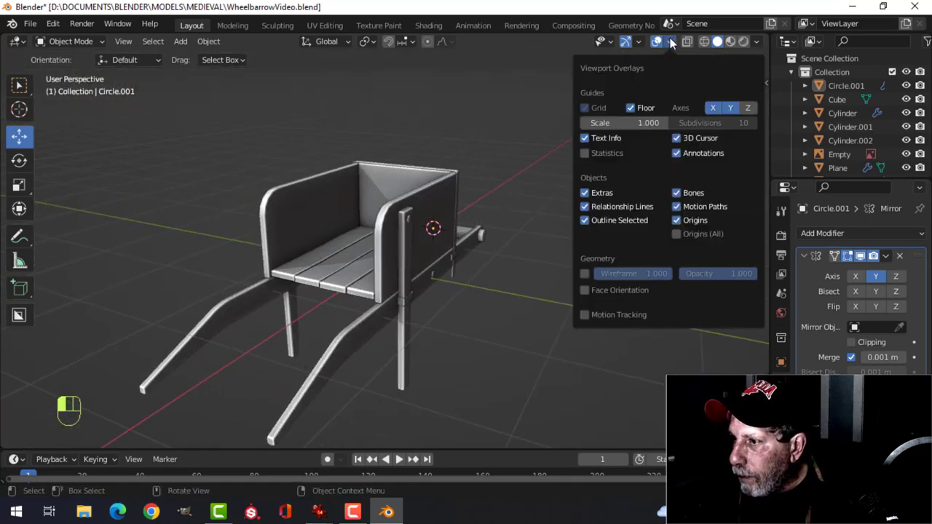
pyautogui.click(640, 292)
pyautogui.click(408, 255)
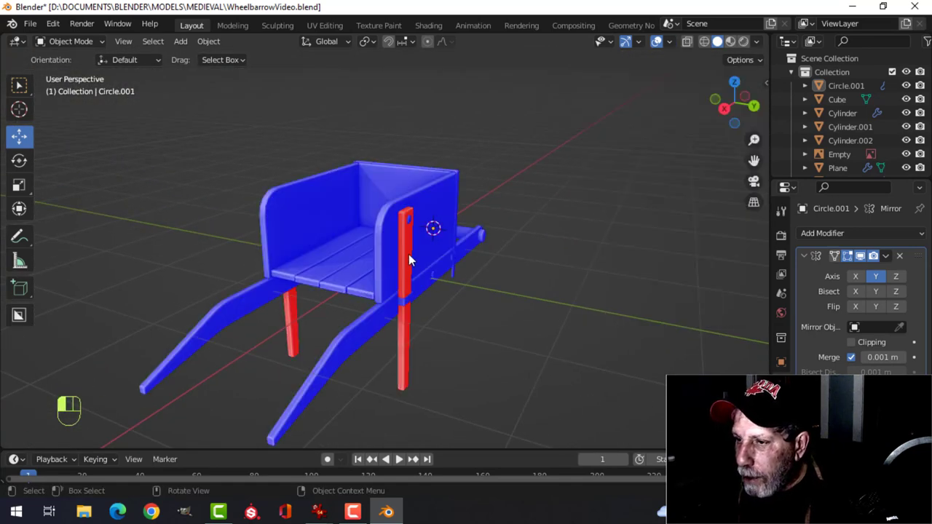
pyautogui.press('Tab')
pyautogui.hotkey('alt', 'n')
pyautogui.click(496, 264)
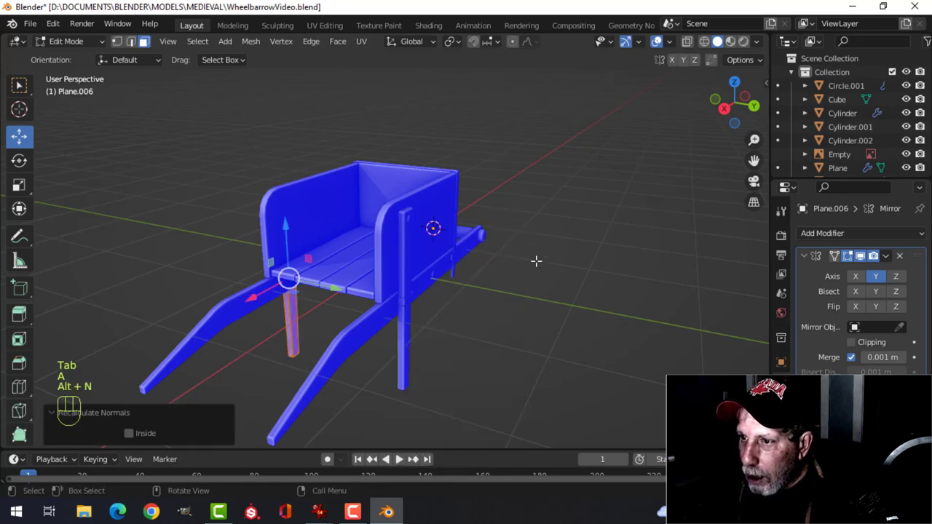
pyautogui.hotkey('alt', 'a')
pyautogui.press('Tab')
pyautogui.hotkey('alt', 'a')
pyautogui.click(669, 42)
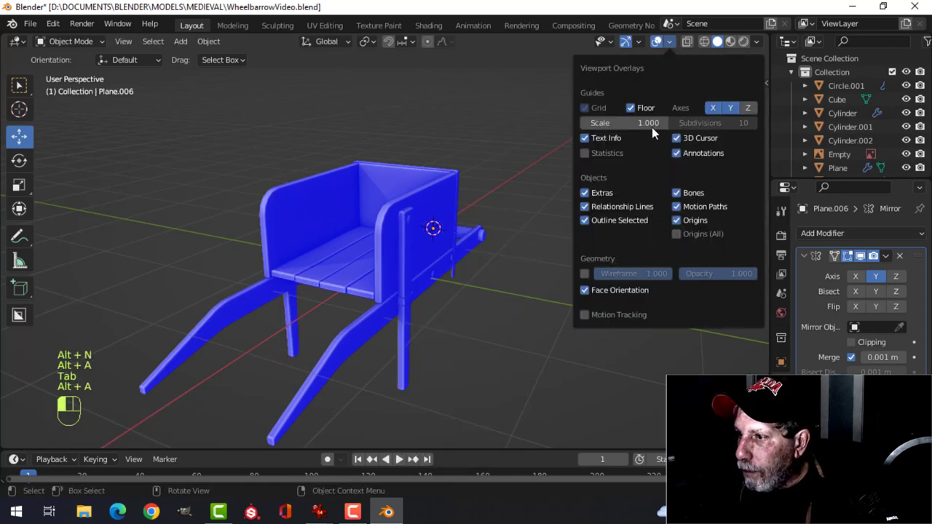
pyautogui.click(611, 293)
# - Compare the wheelbarrow with the reference images and examine the front corners of its box
pyautogui.scroll(-2, 176, 258)
pyautogui.moveTo(176, 258); pyautogui.dragTo(531, 269, button='middle')
pyautogui.scroll(3, 217, 218)
pyautogui.keyDown('shift'); pyautogui.moveTo(287, 200); pyautogui.dragTo(404, 252, button='middle'); pyautogui.keyUp('shift')
pyautogui.scroll(-3, 412, 247)
pyautogui.keyDown('shift'); pyautogui.moveTo(551, 248); pyautogui.dragTo(441, 253, button='middle'); pyautogui.keyUp('shift')
pyautogui.scroll(2, 441, 253)
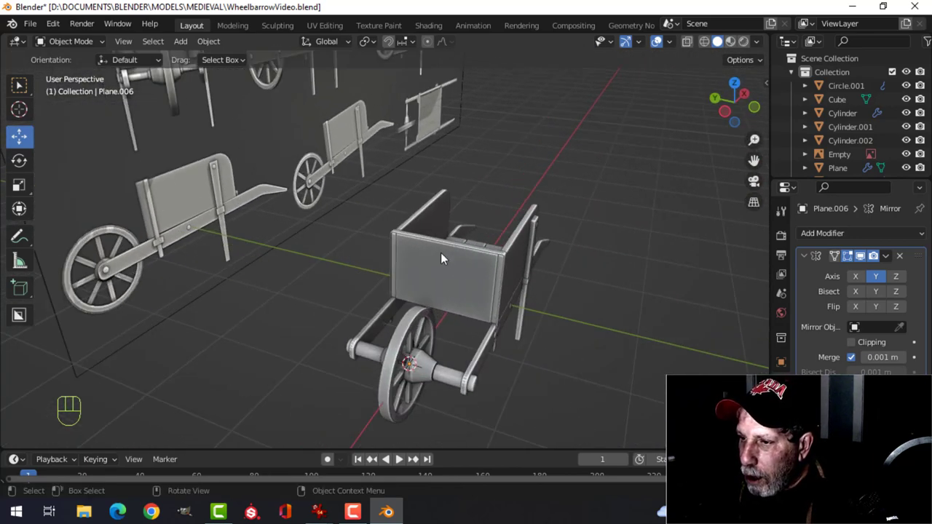
pyautogui.scroll(2, 441, 252)
pyautogui.keyDown('shift'); pyautogui.moveTo(541, 263); pyautogui.dragTo(495, 251, button='middle'); pyautogui.keyUp('shift')
pyautogui.moveTo(495, 251); pyautogui.dragTo(455, 249, button='middle')
pyautogui.scroll(-4, 208, 215)
pyautogui.keyDown('shift'); pyautogui.moveTo(208, 215); pyautogui.dragTo(291, 288, button='middle'); pyautogui.keyUp('shift')
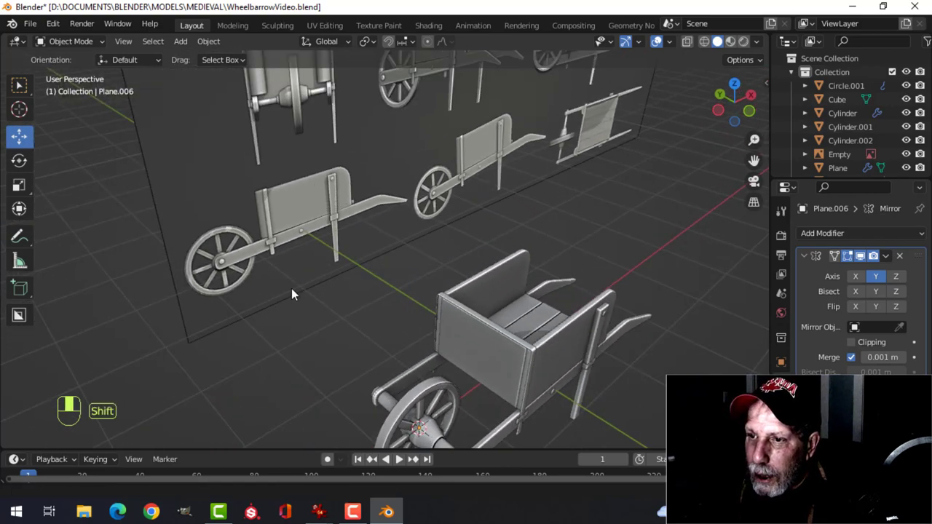
pyautogui.scroll(2, 422, 292)
pyautogui.scroll(-4, 437, 289)
pyautogui.keyDown('shift'); pyautogui.moveTo(474, 263); pyautogui.dragTo(483, 224, button='middle'); pyautogui.keyUp('shift')
pyautogui.scroll(4, 513, 268)
pyautogui.scroll(4, 492, 241)
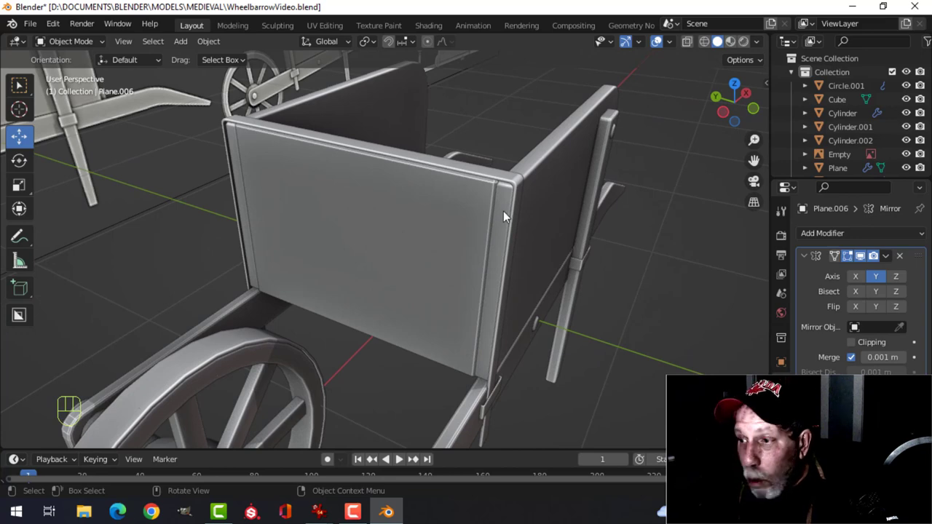
pyautogui.scroll(-2, 529, 232)
pyautogui.keyDown('shift'); pyautogui.moveTo(499, 253); pyautogui.dragTo(468, 228, button='middle'); pyautogui.keyUp('shift')
# - Add a 16-vertex cylinder and scale its mesh by 0.137
pyautogui.hotkey('shift', 'a')
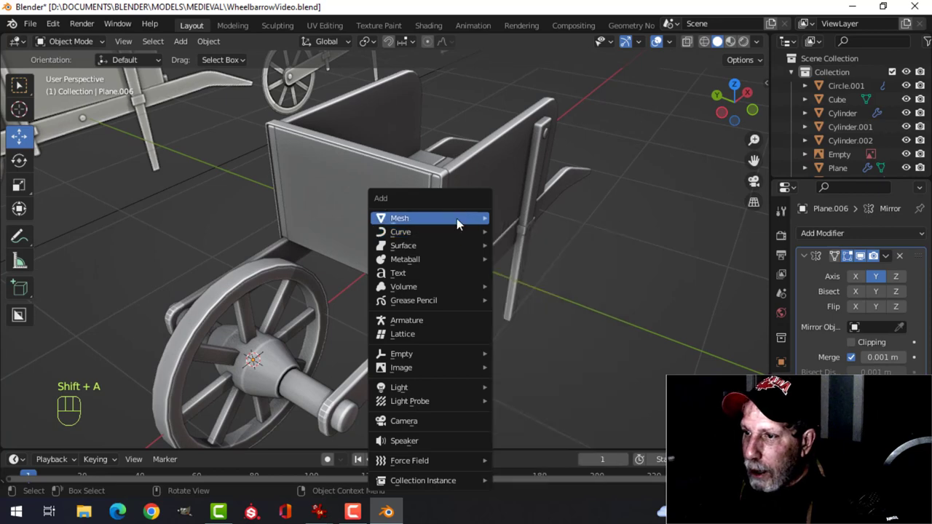
pyautogui.moveTo(456, 219)
pyautogui.click(527, 286)
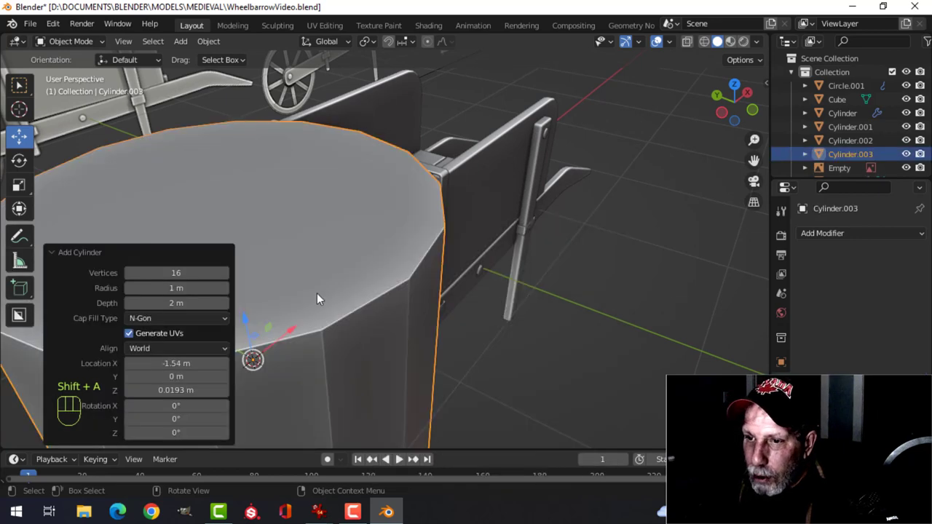
pyautogui.scroll(-4, 553, 215)
pyautogui.press('Tab')
pyautogui.press('s')
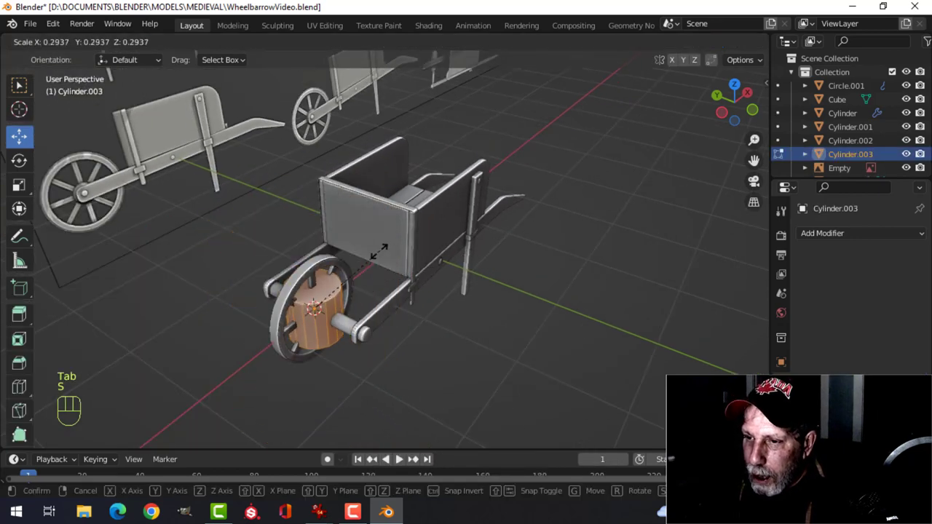
pyautogui.click(348, 279)
# - Move the cylinder about 0.808 m along X and -0.477 m along Y to the box's front corner
pyautogui.press('KP_7')
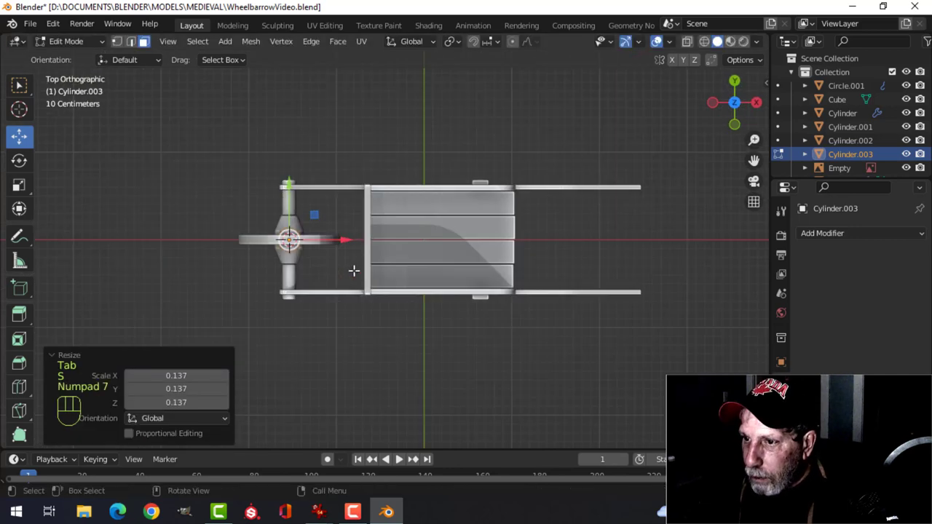
pyautogui.scroll(3, 354, 270)
pyautogui.press('g')
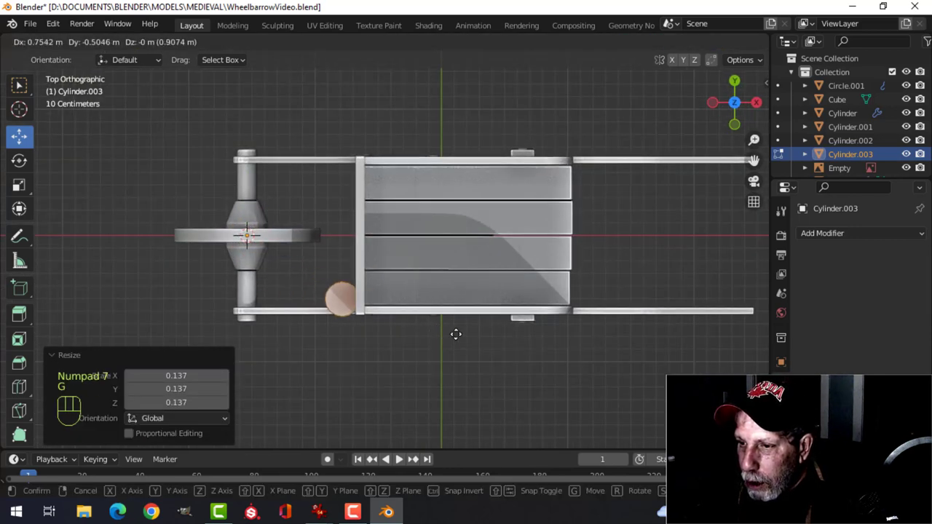
pyautogui.click(461, 331)
pyautogui.scroll(1, 363, 284)
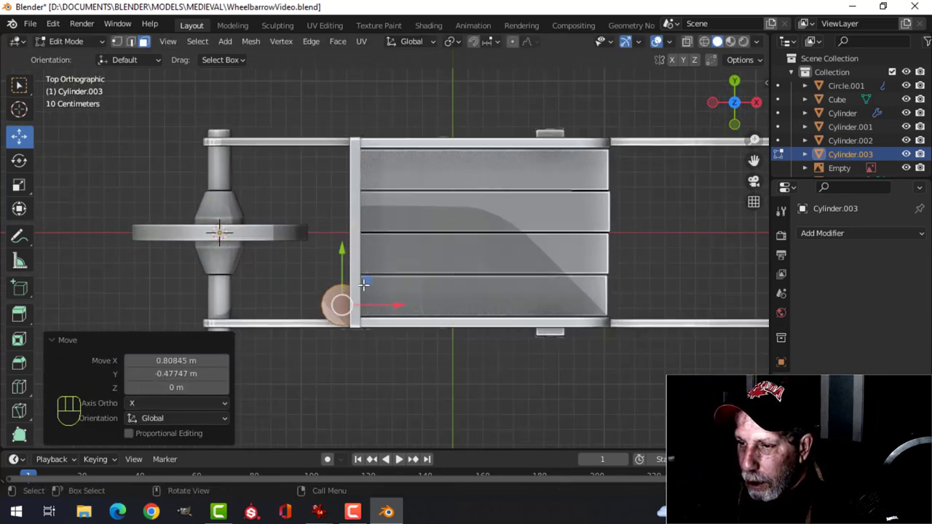
# - Raise the cylinder about 0.317 m along the Z axis beside the front corner post
pyautogui.moveTo(363, 285); pyautogui.dragTo(418, 147, button='middle')
pyautogui.scroll(4, 432, 313)
pyautogui.keyDown('shift'); pyautogui.moveTo(381, 323); pyautogui.dragTo(418, 262, button='middle'); pyautogui.keyUp('shift')
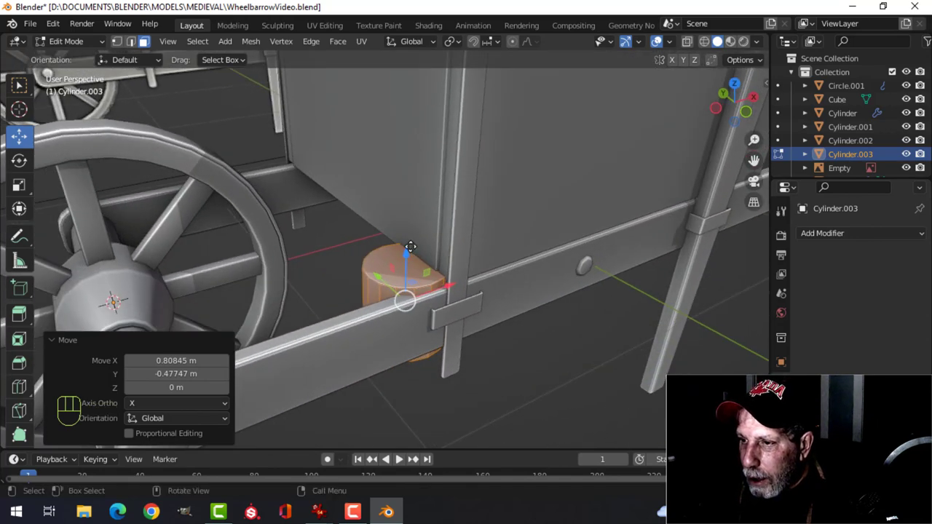
pyautogui.moveTo(410, 247); pyautogui.dragTo(441, 163)
pyautogui.moveTo(474, 218); pyautogui.dragTo(440, 236, button='middle')
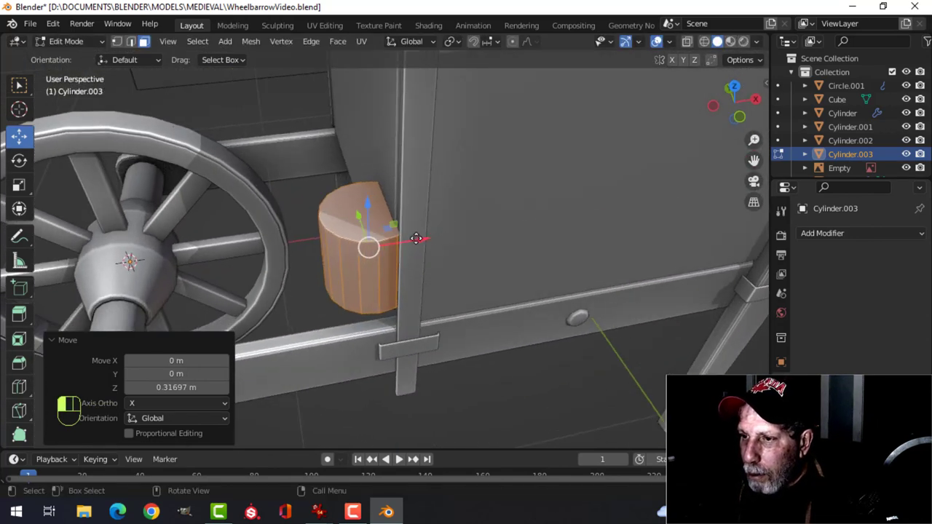
# - Move the cylinder about -0.158 m along X, clear of the box's front panel
pyautogui.moveTo(415, 238); pyautogui.dragTo(366, 246)
pyautogui.keyDown('shift'); pyautogui.moveTo(360, 262); pyautogui.dragTo(408, 247, button='middle'); pyautogui.keyUp('shift')
pyautogui.scroll(-3, 403, 268)
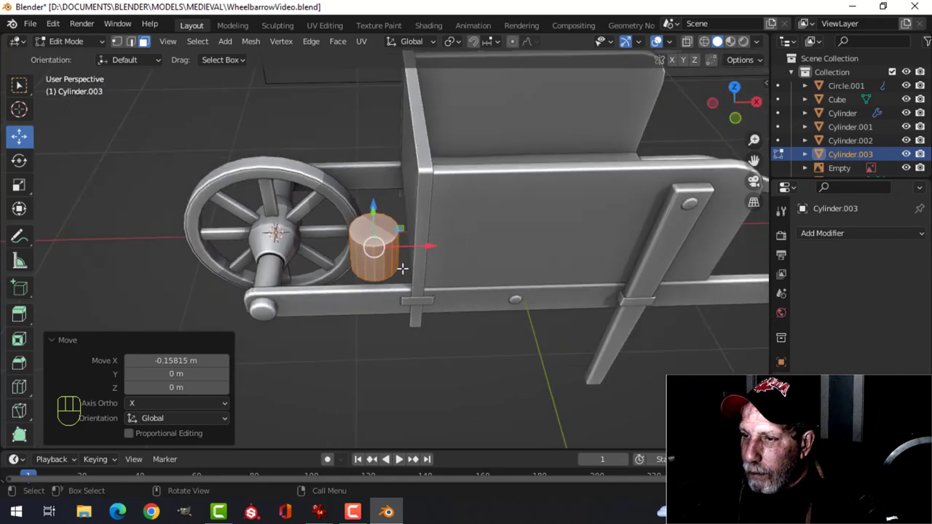
pyautogui.scroll(1, 403, 267)
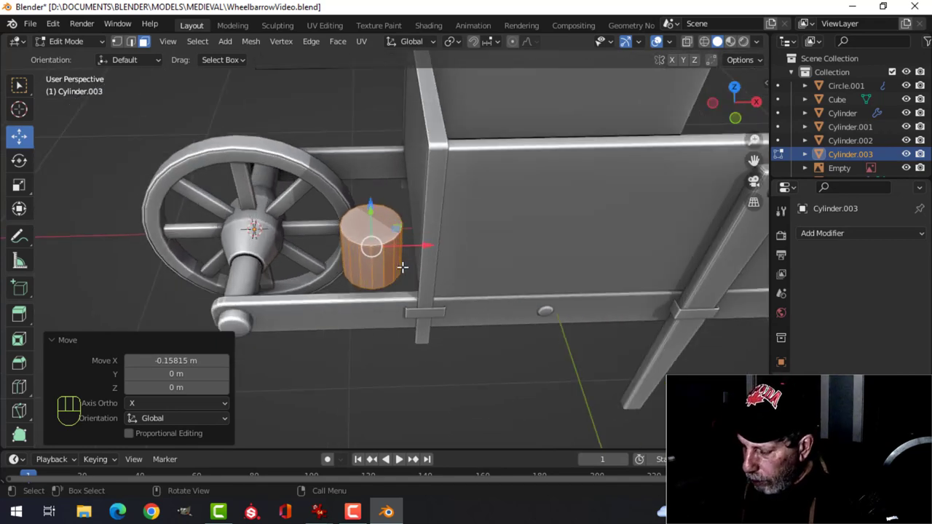
# - Delete the cylinder's vertices on the side facing the box in wireframe front view, leaving an open half-cylinder
pyautogui.press('KP_1')
pyautogui.press('z')
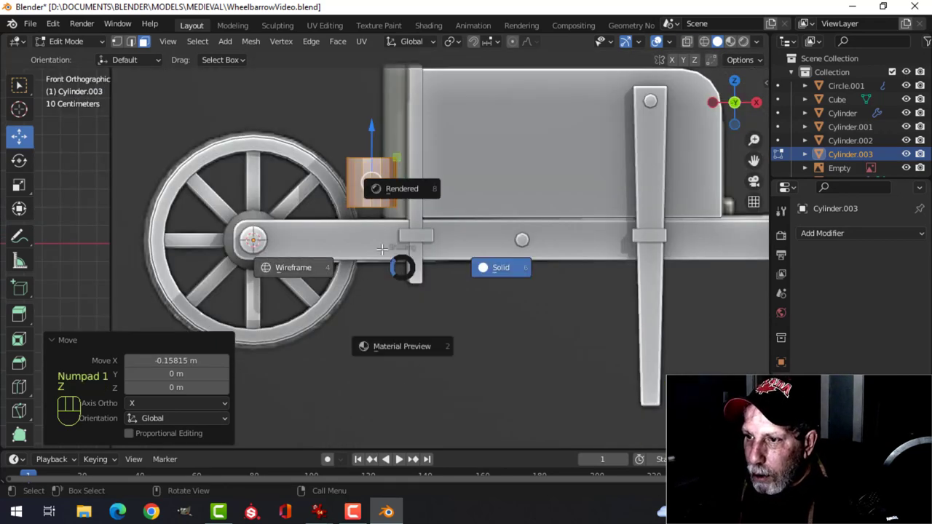
pyautogui.click(381, 250)
pyautogui.scroll(4, 385, 251)
pyautogui.hotkey('alt', 'a')
pyautogui.keyDown('shift'); pyautogui.moveTo(428, 181); pyautogui.dragTo(435, 262, button='middle'); pyautogui.keyUp('shift')
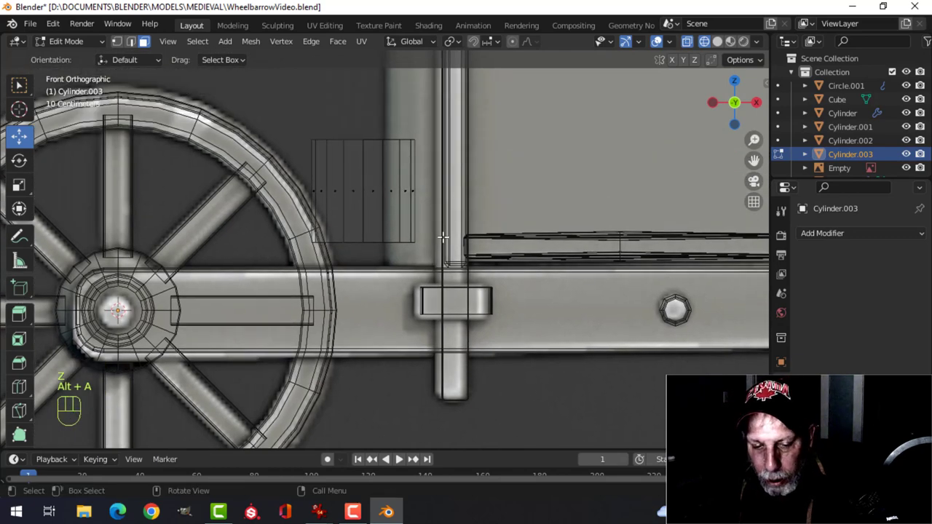
pyautogui.press('b')
pyautogui.moveTo(466, 322); pyautogui.dragTo(372, 106)
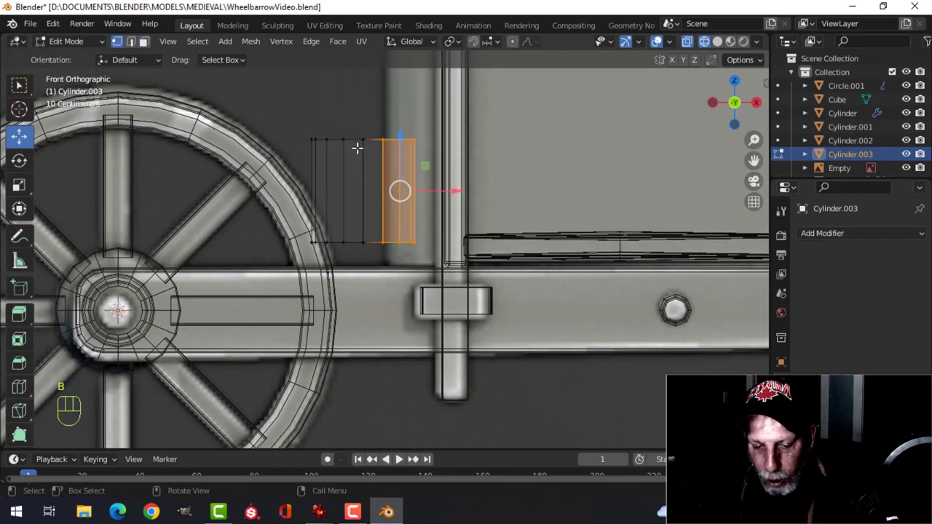
pyautogui.press('x')
pyautogui.click(324, 121)
pyautogui.moveTo(324, 121); pyautogui.dragTo(427, 167, button='middle')
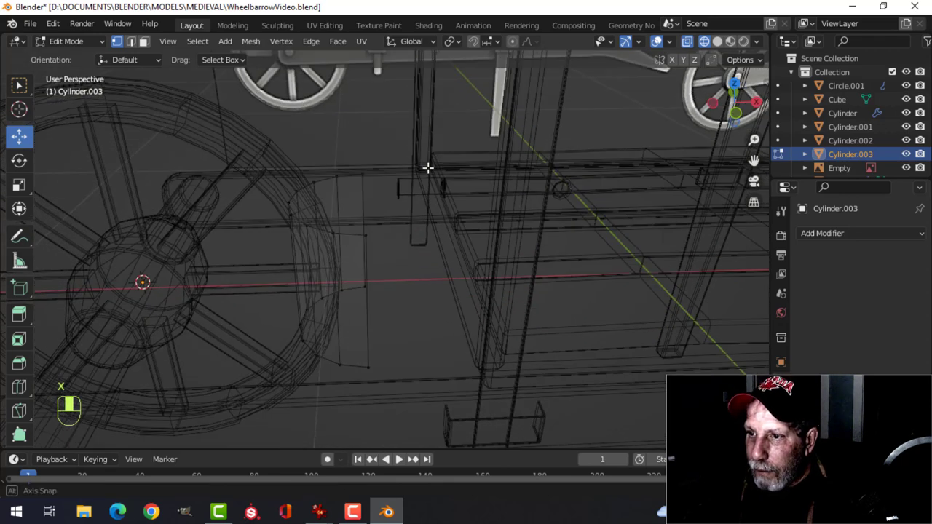
# - Return to solid shading and fill the half-cylinder's open flat side with a face
pyautogui.press('z')
pyautogui.click(465, 164)
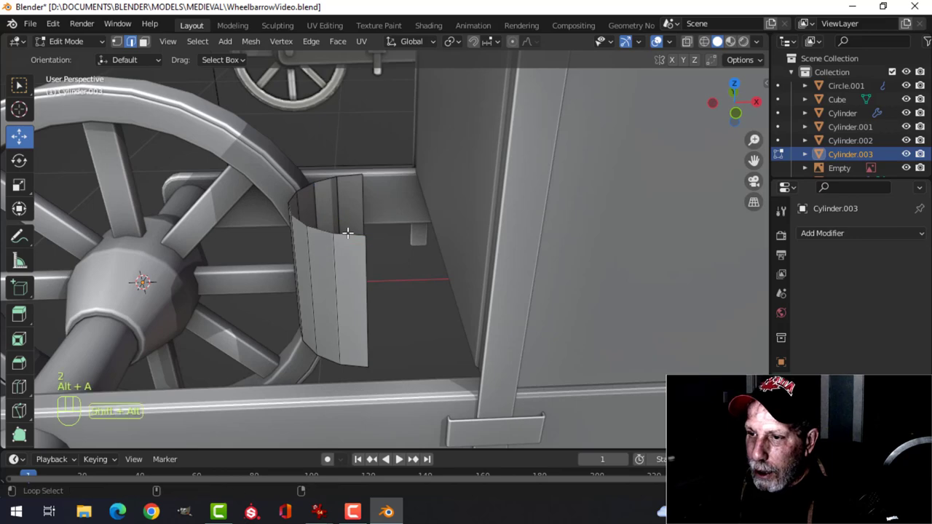
pyautogui.moveTo(416, 210)
pyautogui.mouseDown(button='middle')
pyautogui.moveTo(403, 189)
pyautogui.moveTo(410, 200)
pyautogui.mouseUp(button='middle')
pyautogui.press('f')
pyautogui.moveTo(399, 259); pyautogui.dragTo(426, 283, button='middle')
pyautogui.hotkey('alt', 'a')
# - Move the whole half-cylinder mesh along X until its flat side meets the box's front panel
pyautogui.scroll(-4, 385, 150)
pyautogui.press('a')
pyautogui.moveTo(434, 258); pyautogui.dragTo(486, 249)
pyautogui.moveTo(486, 250); pyautogui.dragTo(407, 256, button='middle')
pyautogui.hotkey('alt', 'a')
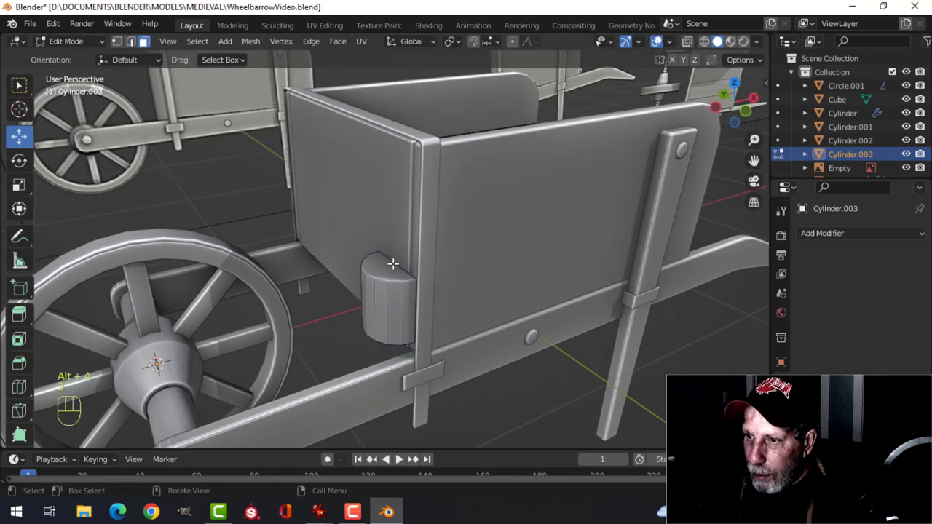
# - Raise the half-cylinder's top face about 0.496 m along Z, close to the box's upper edge
pyautogui.moveTo(378, 230); pyautogui.dragTo(392, 95)
pyautogui.scroll(5, 436, 142)
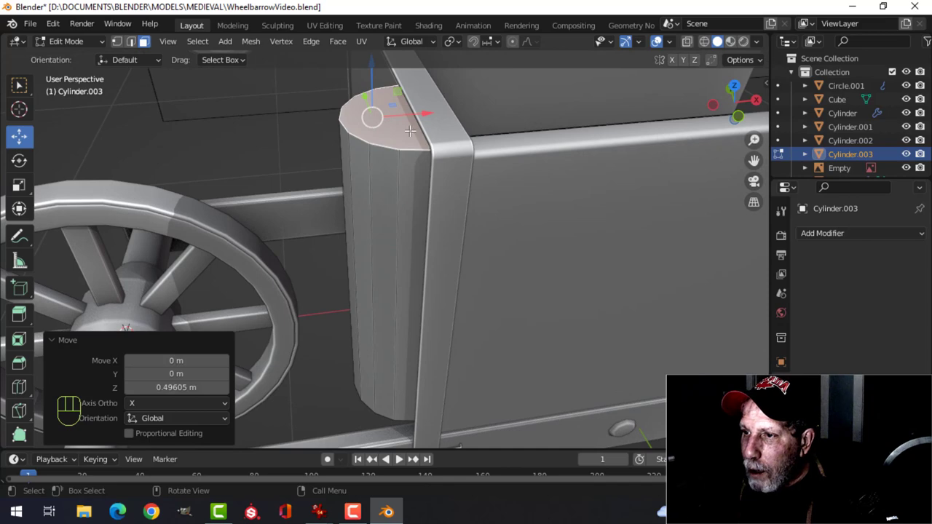
pyautogui.scroll(-3, 407, 130)
pyautogui.moveTo(382, 252); pyautogui.dragTo(522, 204, button='middle')
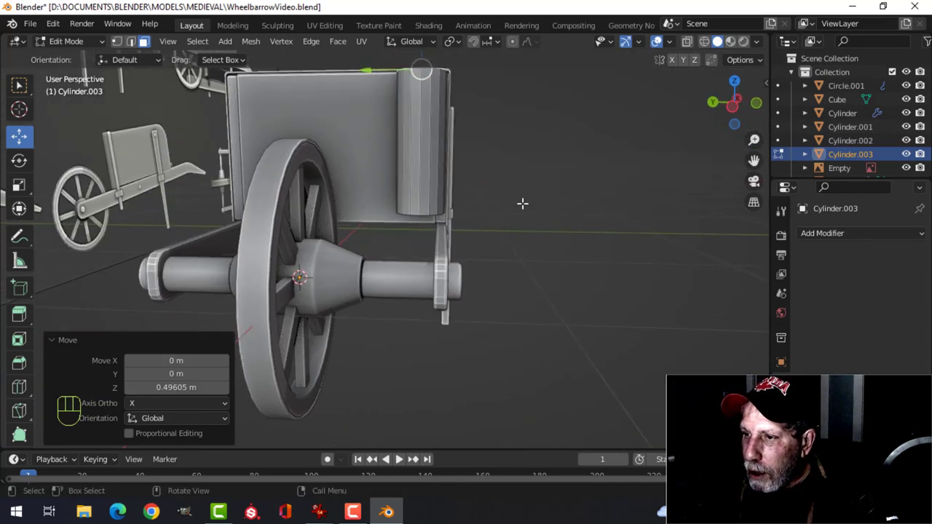
# - Lower the half-cylinder's bottom face about 0.092 m toward the side rail, and raise it back about 0.024 m
pyautogui.scroll(3, 456, 222)
pyautogui.moveTo(472, 241); pyautogui.dragTo(482, 179, button='middle')
pyautogui.scroll(4, 505, 218)
pyautogui.hotkey('alt', 'a')
pyautogui.click(466, 194)
pyautogui.moveTo(461, 124); pyautogui.dragTo(463, 161)
pyautogui.moveTo(526, 211); pyautogui.dragTo(478, 224, button='middle')
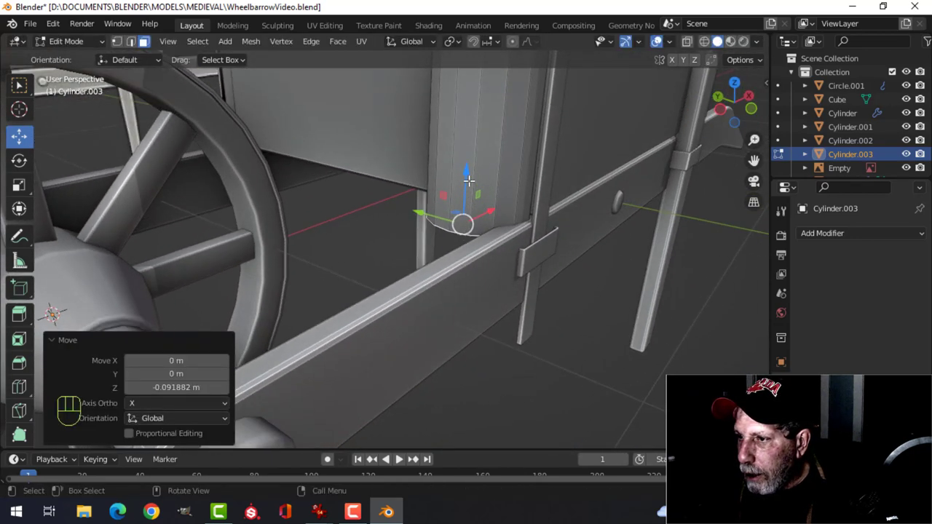
pyautogui.moveTo(470, 181); pyautogui.dragTo(477, 169)
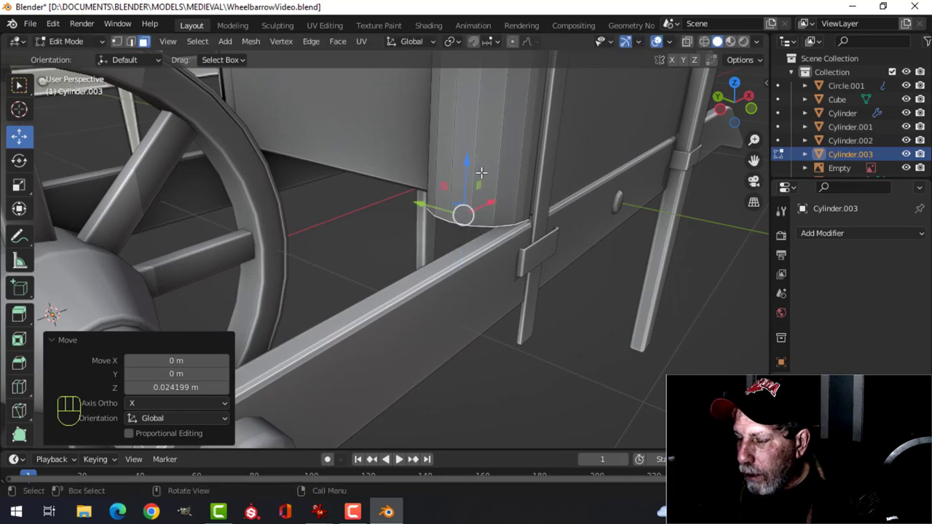
pyautogui.press('Tab')
# - Examine how the lengthened half-cylinder fits against the box's front corner
pyautogui.scroll(-5, 550, 198)
pyautogui.hotkey('alt', 'a')
pyautogui.moveTo(535, 205); pyautogui.dragTo(476, 246, button='middle')
pyautogui.scroll(2, 476, 246)
pyautogui.keyDown('shift'); pyautogui.moveTo(466, 246); pyautogui.dragTo(449, 264, button='middle'); pyautogui.keyUp('shift')
pyautogui.click(450, 263)
pyautogui.keyDown('shift'); pyautogui.moveTo(516, 184); pyautogui.dragTo(483, 214, button='middle'); pyautogui.keyUp('shift')
pyautogui.hotkey('alt', 'a')
# - Bevel the edges of the half-cylinder's top and bottom faces with two segments
pyautogui.click(436, 183)
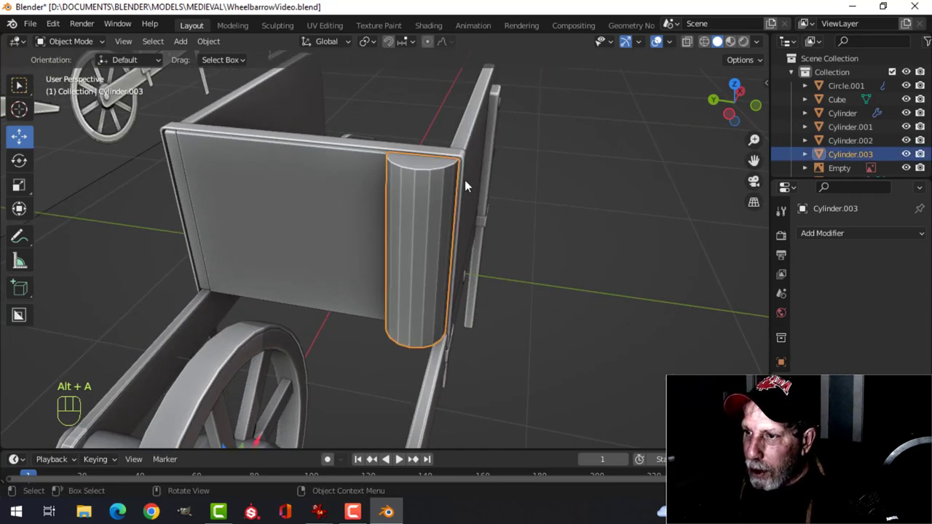
pyautogui.press('Tab')
pyautogui.click(420, 160)
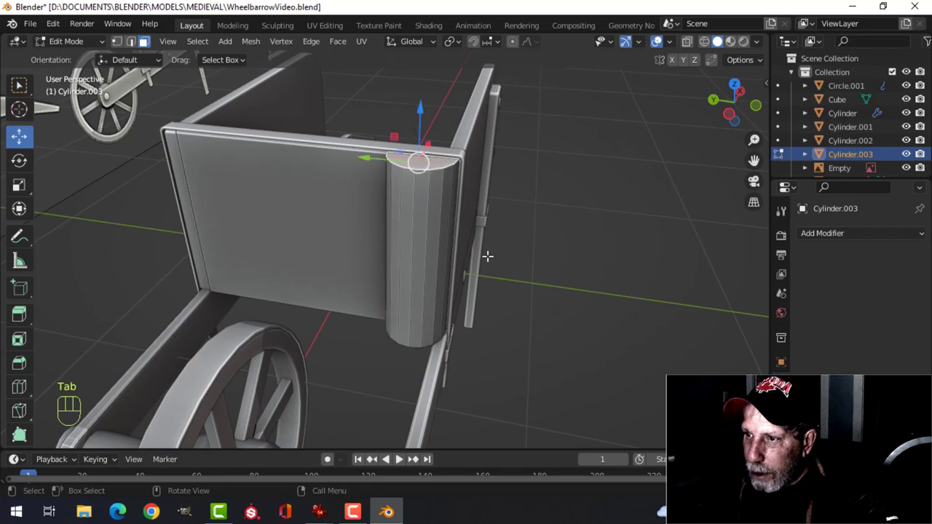
pyautogui.moveTo(488, 256)
pyautogui.mouseDown(button='middle')
pyautogui.moveTo(486, 137)
pyautogui.moveTo(495, 245)
pyautogui.mouseUp(button='middle')
pyautogui.keyDown('shift'); pyautogui.click(406, 290); pyautogui.keyUp('shift')
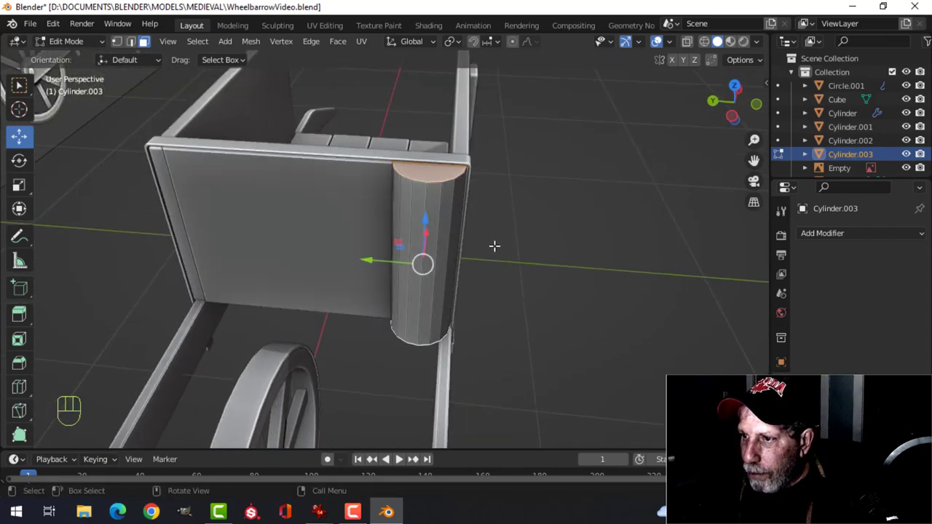
pyautogui.scroll(4, 495, 245)
pyautogui.keyDown('shift'); pyautogui.moveTo(550, 228); pyautogui.dragTo(525, 230, button='middle'); pyautogui.keyUp('shift')
pyautogui.keyDown('shift'); pyautogui.moveTo(579, 221); pyautogui.dragTo(552, 230, button='middle'); pyautogui.keyUp('shift')
pyautogui.hotkey('ctrl', 'b')
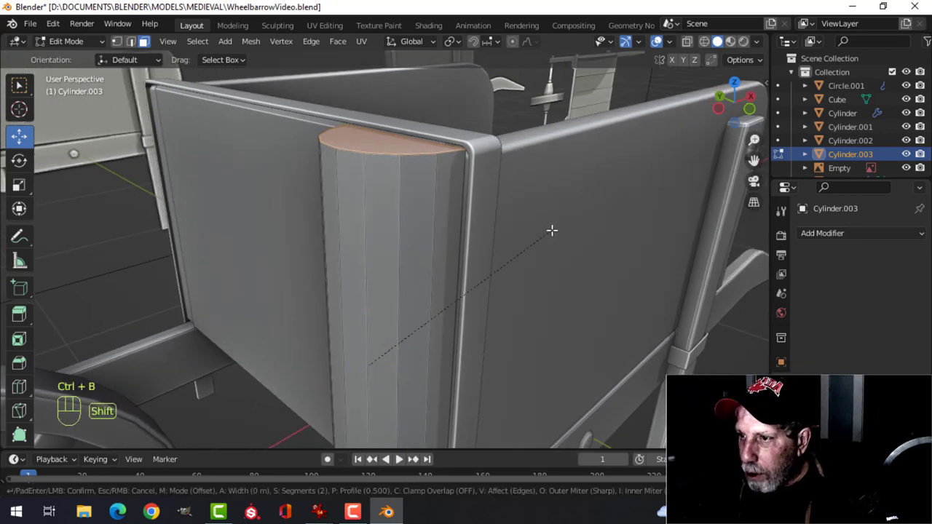
pyautogui.click(591, 207)
pyautogui.hotkey('alt', 'a')
pyautogui.press('Tab')
# - Apply smooth shading to the half-cylinder
pyautogui.rightClick(403, 187)
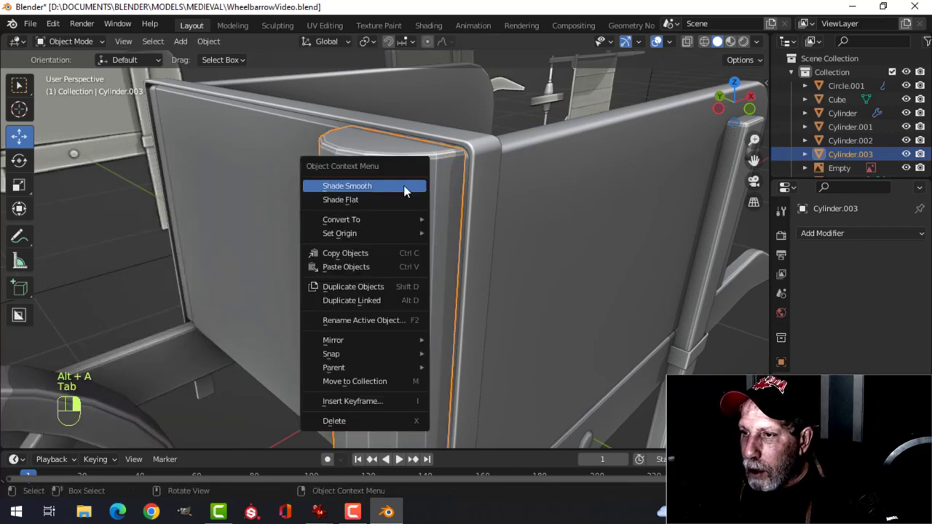
pyautogui.click(404, 187)
pyautogui.scroll(-5, 465, 215)
pyautogui.hotkey('alt', 'a')
pyautogui.moveTo(444, 271); pyautogui.dragTo(408, 243, button='middle')
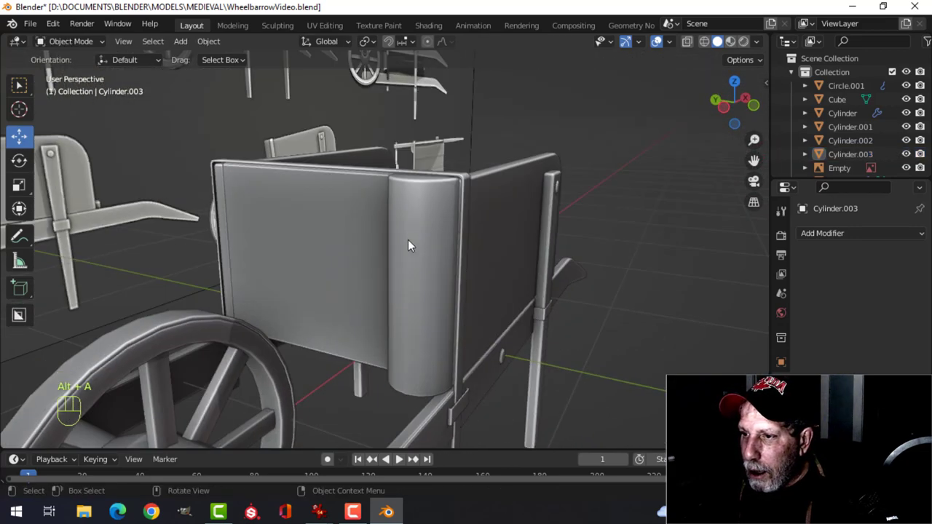
# - Check the half-cylinder's normals by briefly showing the Face Orientation overlay
pyautogui.click(407, 243)
pyautogui.click(669, 41)
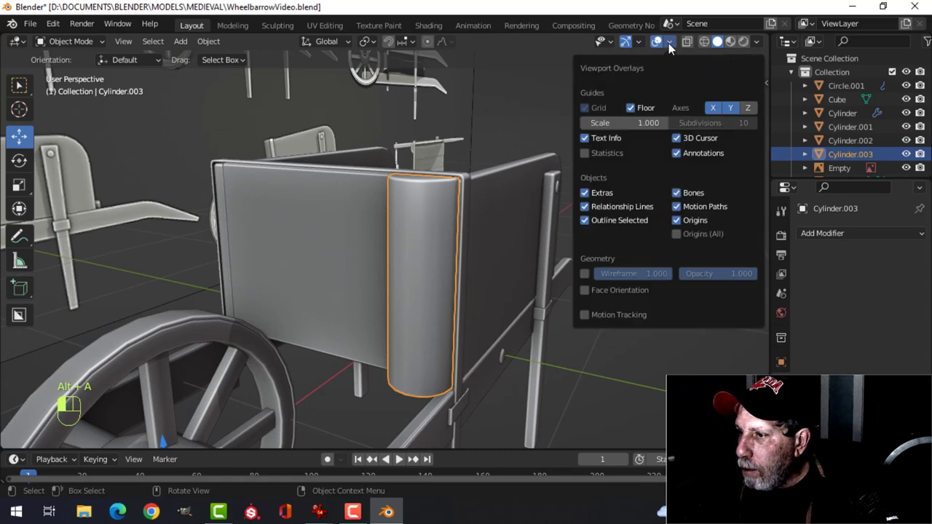
pyautogui.click(615, 290)
pyautogui.click(615, 291)
pyautogui.scroll(-3, 470, 269)
pyautogui.hotkey('alt', 'a')
pyautogui.moveTo(455, 262); pyautogui.dragTo(419, 286, button='middle')
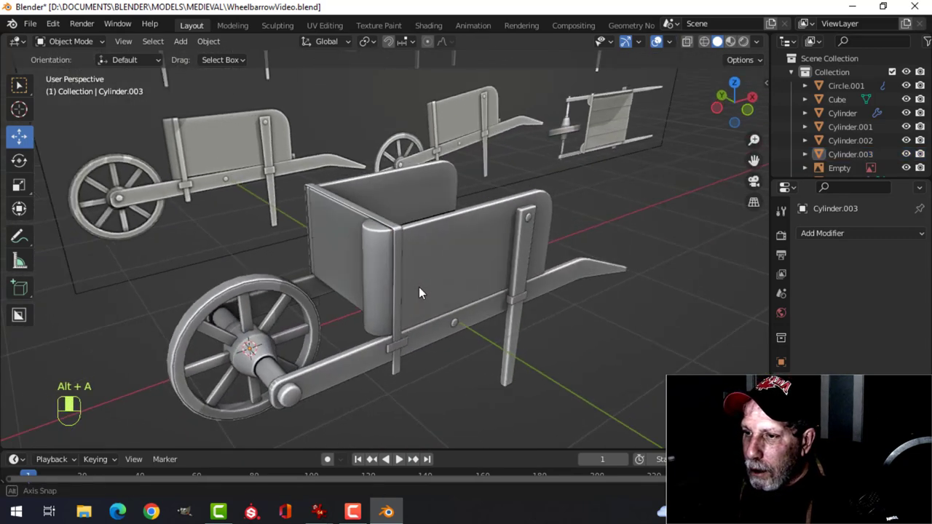
# - Add a Mirror modifier to the half-cylinder and mirror it across the Y axis only
pyautogui.click(384, 261)
pyautogui.moveTo(384, 261); pyautogui.dragTo(477, 285, button='middle')
pyautogui.click(827, 232)
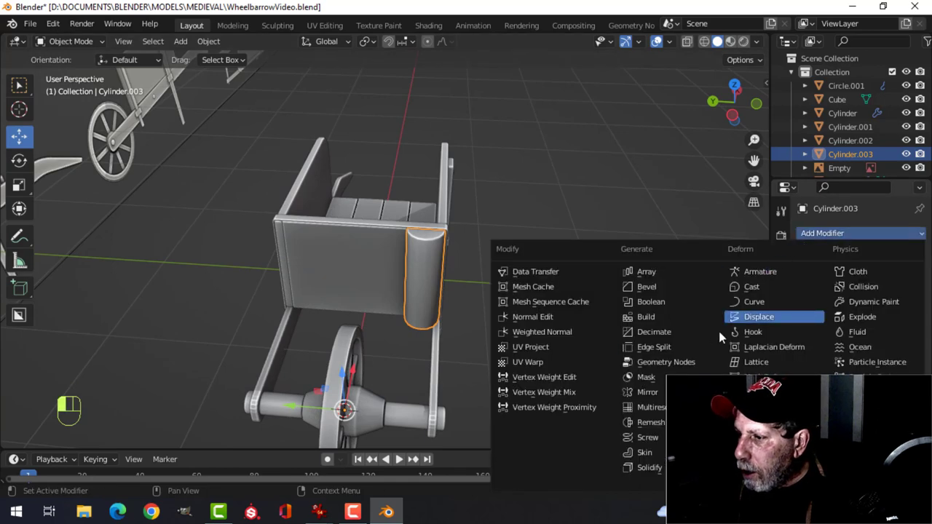
pyautogui.click(640, 392)
pyautogui.click(878, 277)
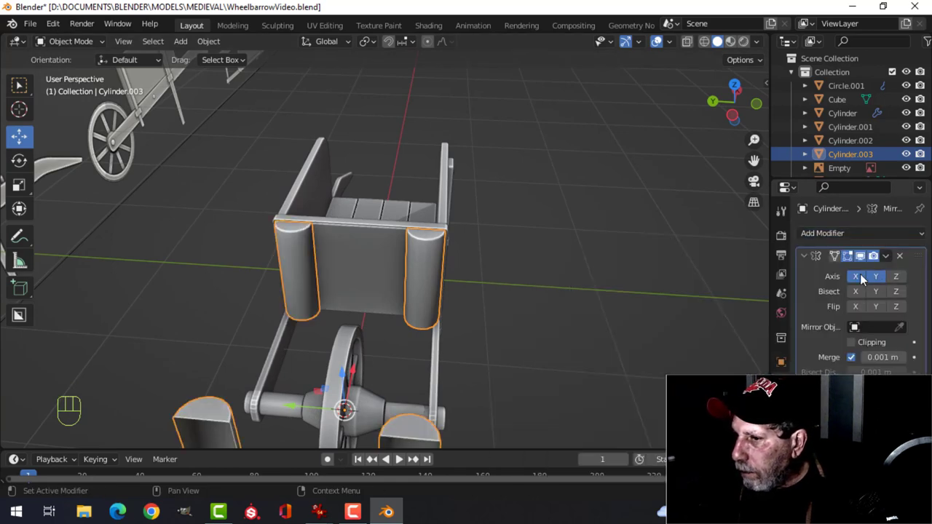
pyautogui.hotkey('alt', 'a')
# - Compare the mirrored half-cylinders with the front, side and top views in the wheelbarrow reference image
pyautogui.scroll(-3, 609, 214)
pyautogui.moveTo(609, 214); pyautogui.dragTo(468, 240, button='middle')
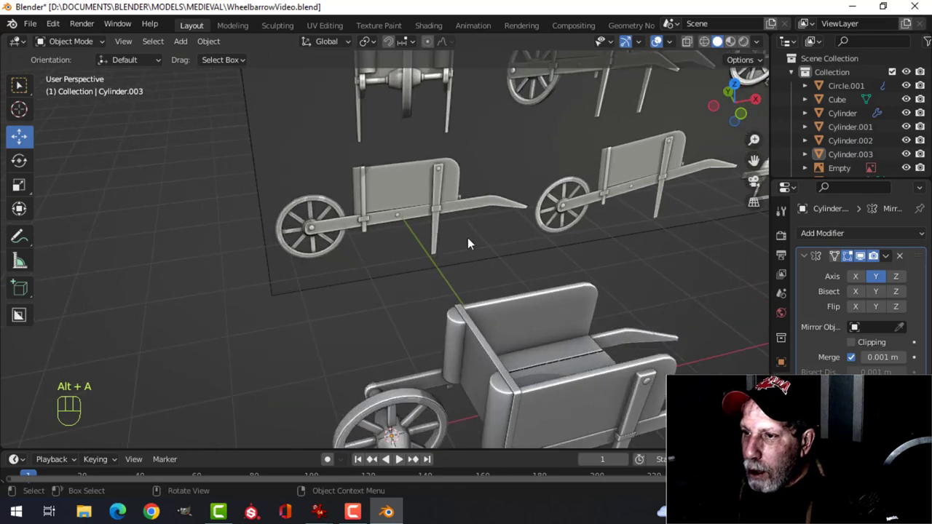
pyautogui.scroll(5, 468, 240)
pyautogui.scroll(-4, 326, 176)
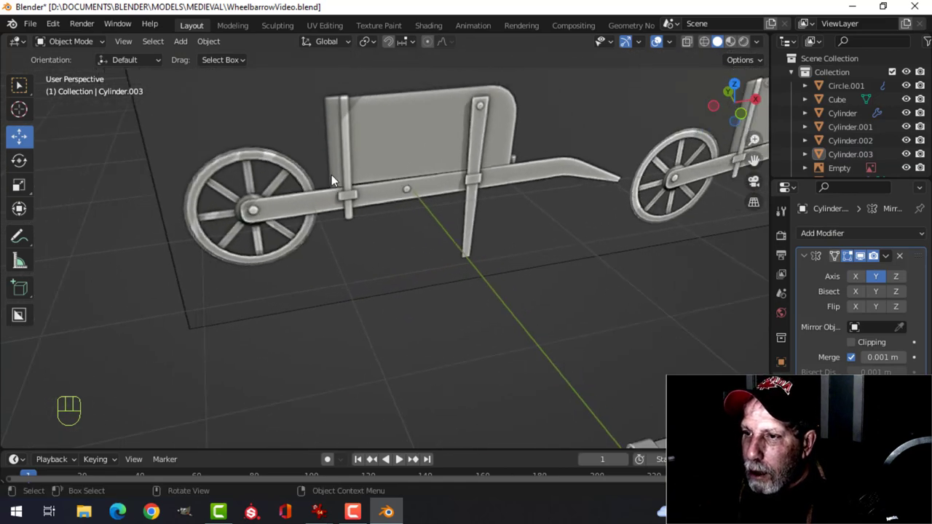
pyautogui.keyDown('shift'); pyautogui.moveTo(331, 175); pyautogui.dragTo(379, 247, button='middle'); pyautogui.keyUp('shift')
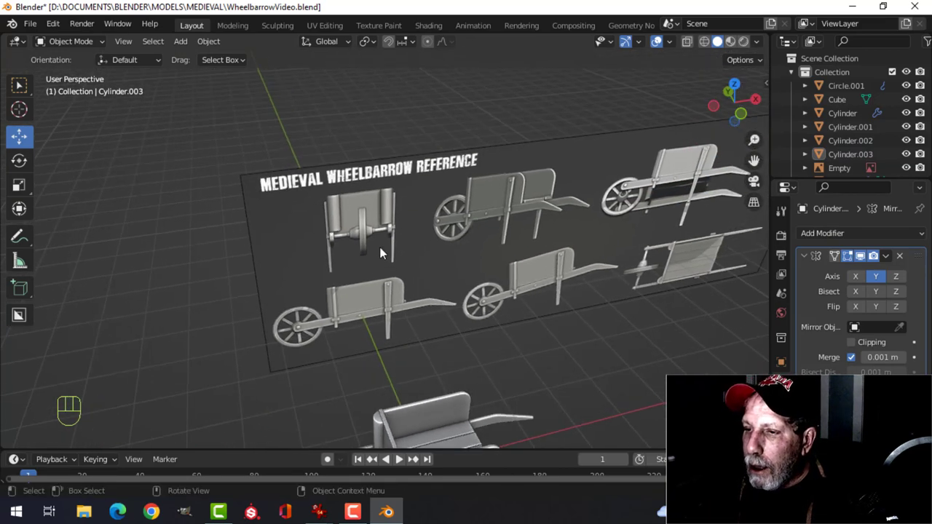
pyautogui.scroll(4, 307, 220)
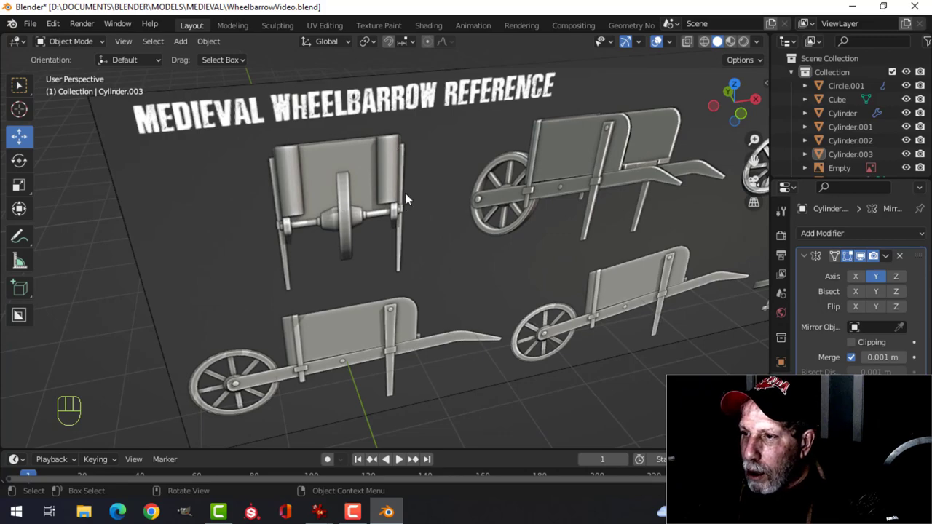
pyautogui.scroll(-2, 574, 231)
pyautogui.keyDown('shift'); pyautogui.moveTo(548, 318); pyautogui.dragTo(338, 232, button='middle'); pyautogui.keyUp('shift')
pyautogui.scroll(-3, 509, 174)
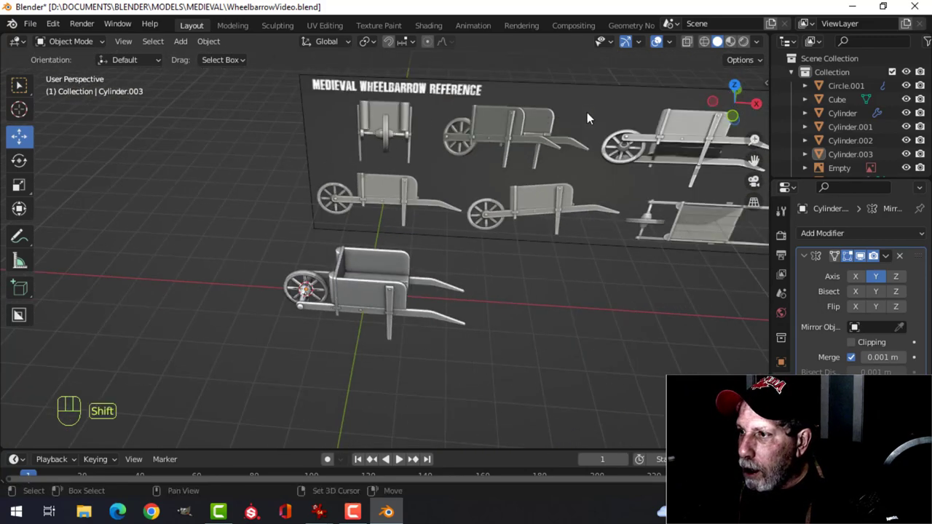
pyautogui.keyDown('shift'); pyautogui.moveTo(586, 114); pyautogui.dragTo(437, 156, button='middle'); pyautogui.keyUp('shift')
pyautogui.scroll(3, 570, 234)
pyautogui.keyDown('shift'); pyautogui.moveTo(601, 250); pyautogui.dragTo(500, 218, button='middle'); pyautogui.keyUp('shift')
pyautogui.scroll(3, 548, 238)
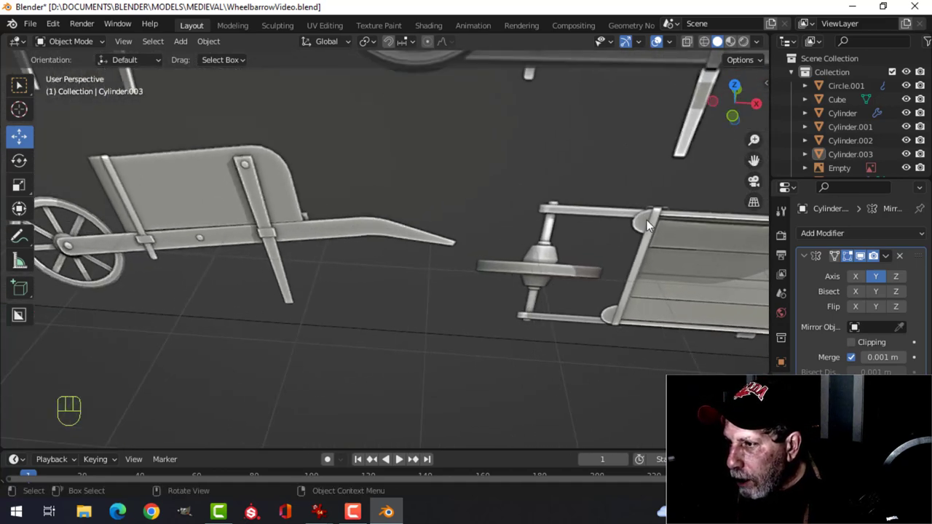
pyautogui.scroll(-2, 327, 295)
pyautogui.keyDown('shift'); pyautogui.moveTo(327, 295); pyautogui.dragTo(399, 274, button='middle'); pyautogui.keyUp('shift')
pyautogui.keyDown('shift'); pyautogui.moveTo(311, 284); pyautogui.dragTo(621, 247, button='middle'); pyautogui.keyUp('shift')
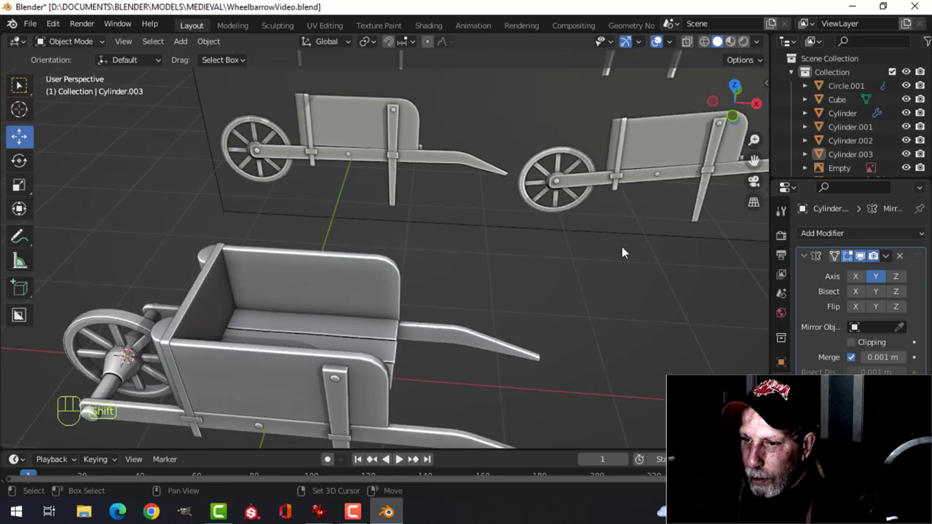
# - Shift the half-cylinder's mesh slightly outward along Y so both mirrored copies align with the box's front corners
pyautogui.keyDown('shift'); pyautogui.moveTo(397, 275); pyautogui.dragTo(547, 281, button='middle'); pyautogui.keyUp('shift')
pyautogui.scroll(3, 479, 300)
pyautogui.moveTo(478, 301); pyautogui.dragTo(523, 231, button='middle')
pyautogui.keyDown('shift'); pyautogui.moveTo(515, 274); pyautogui.dragTo(488, 247, button='middle'); pyautogui.keyUp('shift')
pyautogui.moveTo(389, 190); pyautogui.dragTo(410, 188, button='middle')
pyautogui.click(411, 193)
pyautogui.press('Tab')
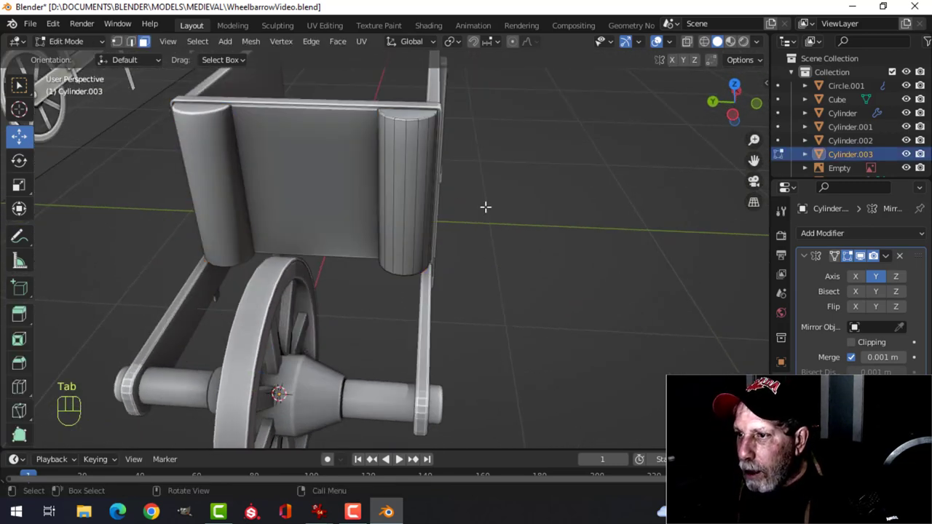
pyautogui.press('a')
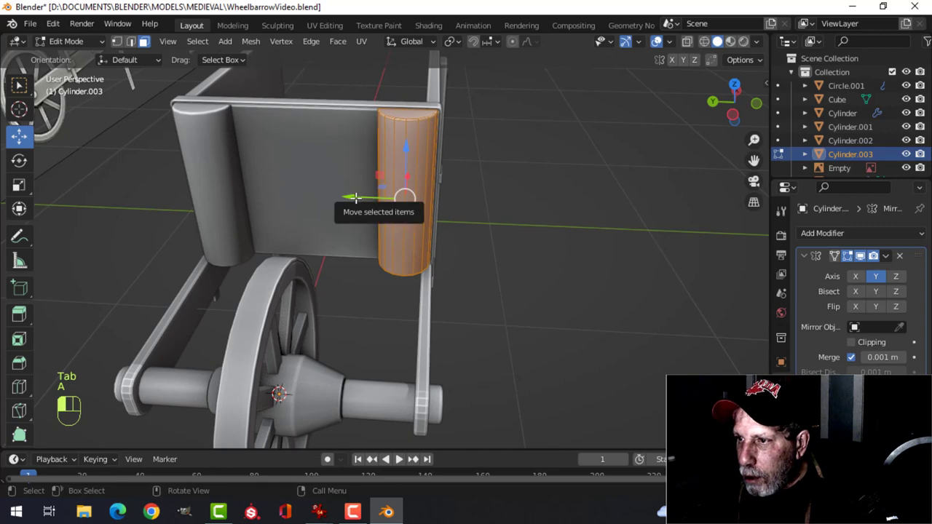
pyautogui.moveTo(353, 197); pyautogui.dragTo(359, 200)
pyautogui.press('Tab')
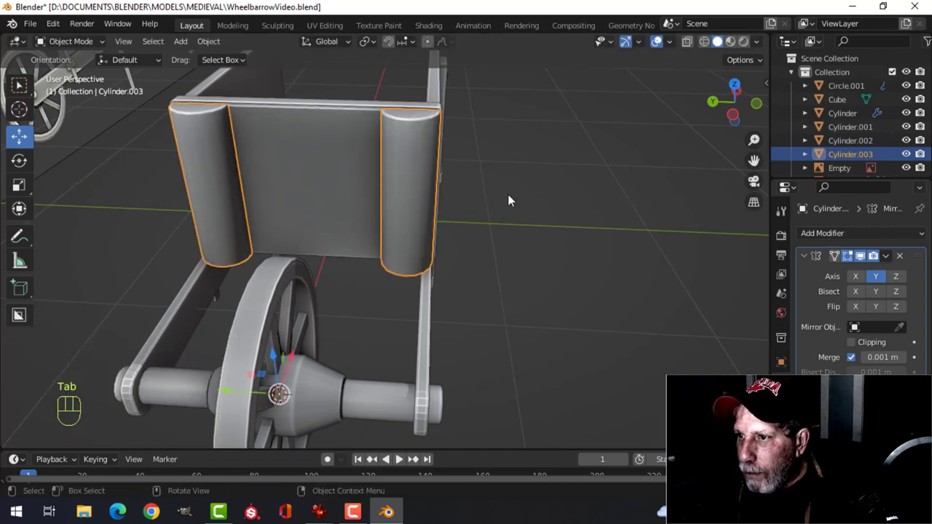
# - Check the wheelbarrow as a whole and save the file
pyautogui.hotkey('alt', 'a')
pyautogui.scroll(-4, 508, 198)
pyautogui.moveTo(509, 198); pyautogui.dragTo(446, 199, button='middle')
pyautogui.scroll(2, 467, 234)
pyautogui.scroll(-4, 415, 193)
pyautogui.hotkey('ctrl', 's')
# - Hide the wheelbarrow reference image in the viewport
pyautogui.click(540, 150)
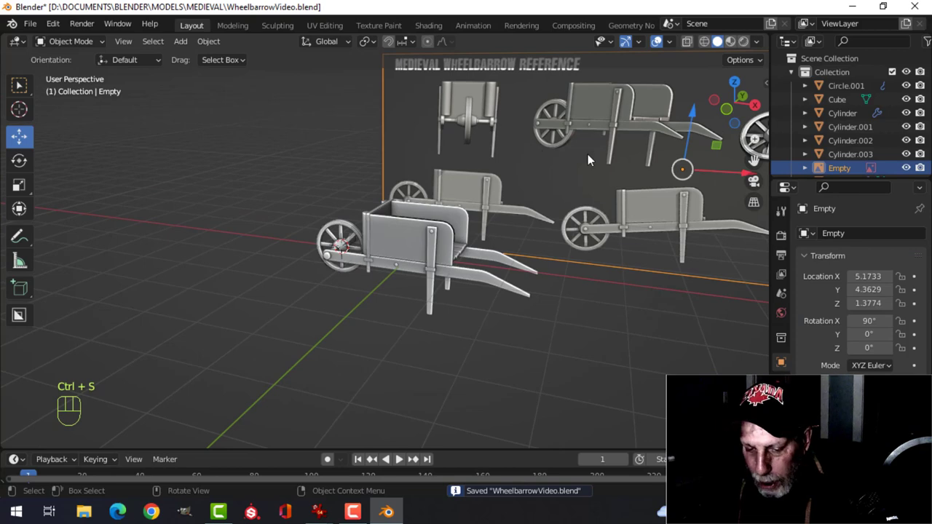
pyautogui.press('h')
pyautogui.moveTo(563, 184)
pyautogui.mouseDown(button='middle')
pyautogui.moveTo(542, 242)
pyautogui.moveTo(595, 238)
pyautogui.moveTo(623, 265)
pyautogui.mouseUp(button='middle')
pyautogui.scroll(4, 594, 238)
# - Set the viewport lighting to MatCap with the glossy beige-and-pink sphere, and hide the gizmos and overlays
pyautogui.click(757, 42)
pyautogui.click(743, 109)
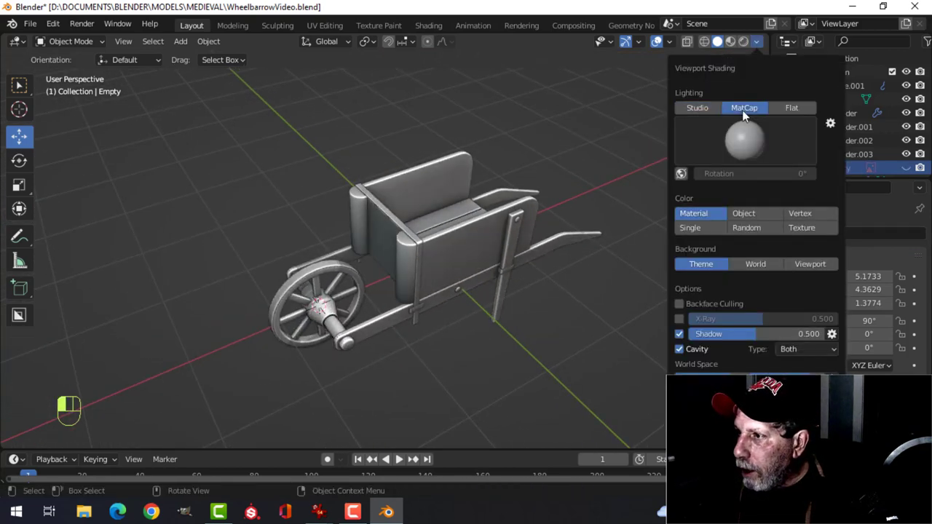
pyautogui.click(742, 145)
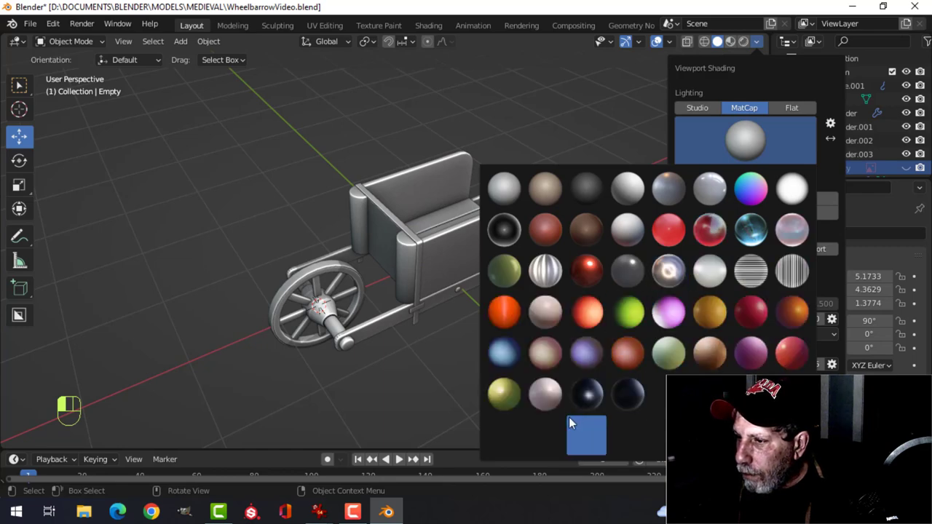
pyautogui.click(547, 357)
pyautogui.scroll(4, 423, 355)
pyautogui.moveTo(511, 335)
pyautogui.mouseDown(button='middle')
pyautogui.moveTo(453, 338)
pyautogui.moveTo(410, 319)
pyautogui.moveTo(437, 306)
pyautogui.mouseUp(button='middle')
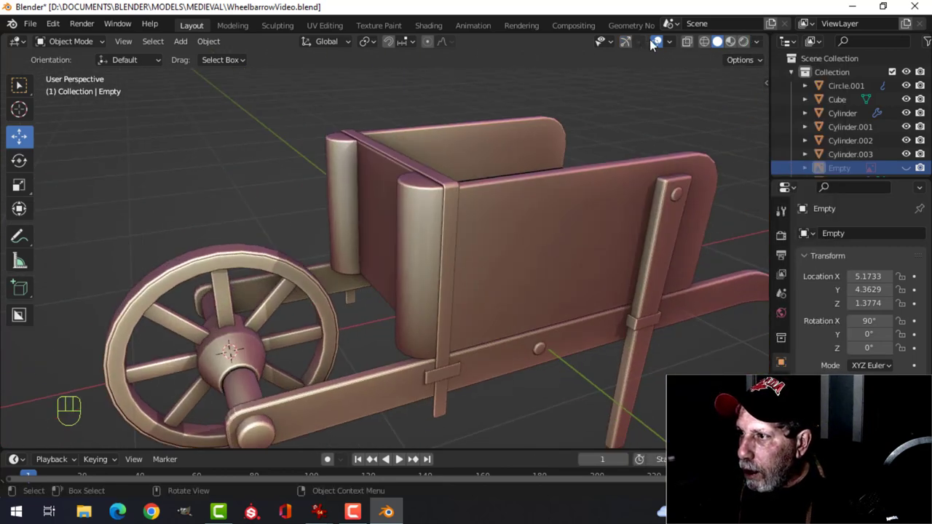
pyautogui.scroll(-5, 595, 239)
pyautogui.moveTo(595, 239); pyautogui.dragTo(444, 256, button='middle')
# - Add a Weighted Normal modifier to the corner half-cylinders, enable Auto Smooth for their normals, and deselect them
pyautogui.click(403, 243)
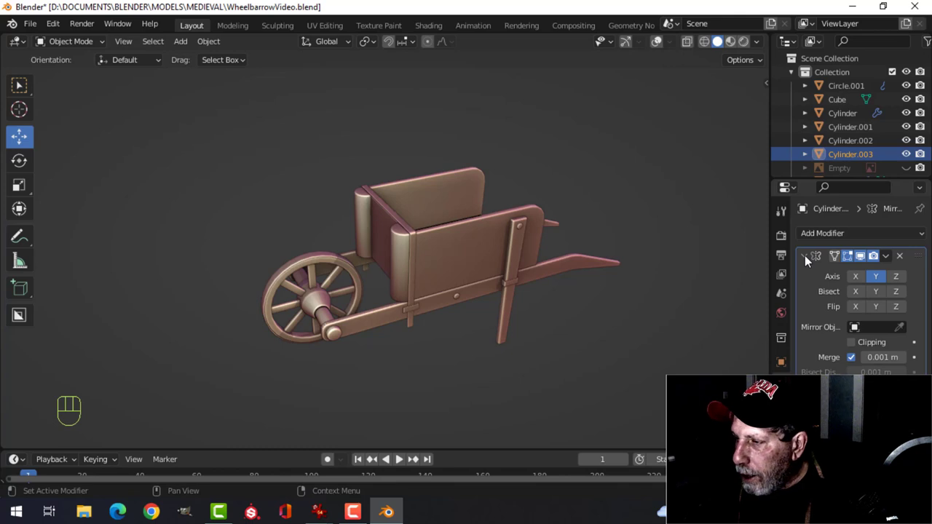
pyautogui.click(818, 232)
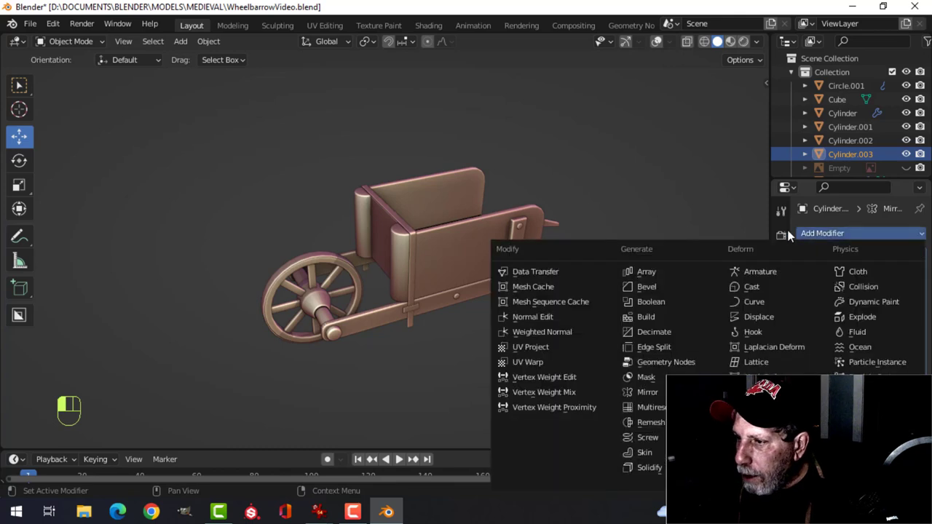
pyautogui.click(550, 332)
pyautogui.click(781, 458)
pyautogui.scroll(-4, 858, 291)
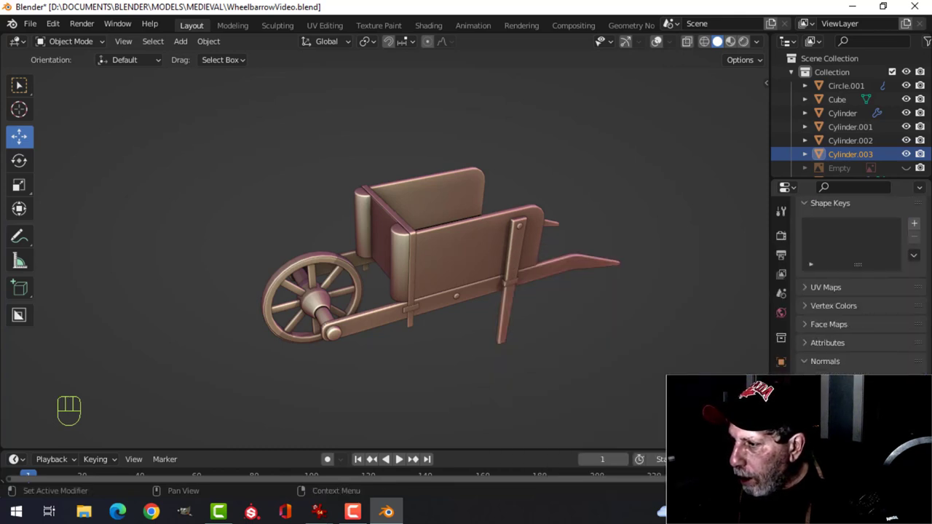
pyautogui.scroll(3, 477, 367)
pyautogui.hotkey('alt', 'a')
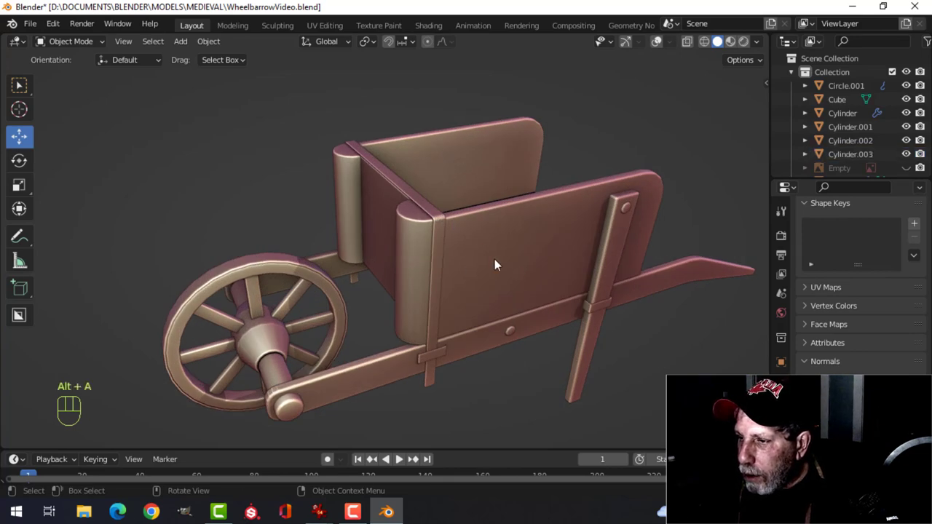
# - Apply Shade Smooth to the long side beam that runs from the wheel axle to the handle
pyautogui.scroll(-2, 510, 291)
pyautogui.moveTo(535, 315); pyautogui.dragTo(502, 302, button='middle')
pyautogui.moveTo(467, 249); pyautogui.dragTo(506, 300, button='middle')
pyautogui.scroll(3, 495, 302)
pyautogui.keyDown('shift'); pyautogui.moveTo(447, 307); pyautogui.dragTo(560, 312, button='middle'); pyautogui.keyUp('shift')
pyautogui.moveTo(539, 294); pyautogui.dragTo(469, 331, button='middle')
pyautogui.scroll(2, 569, 323)
pyautogui.rightClick(468, 335)
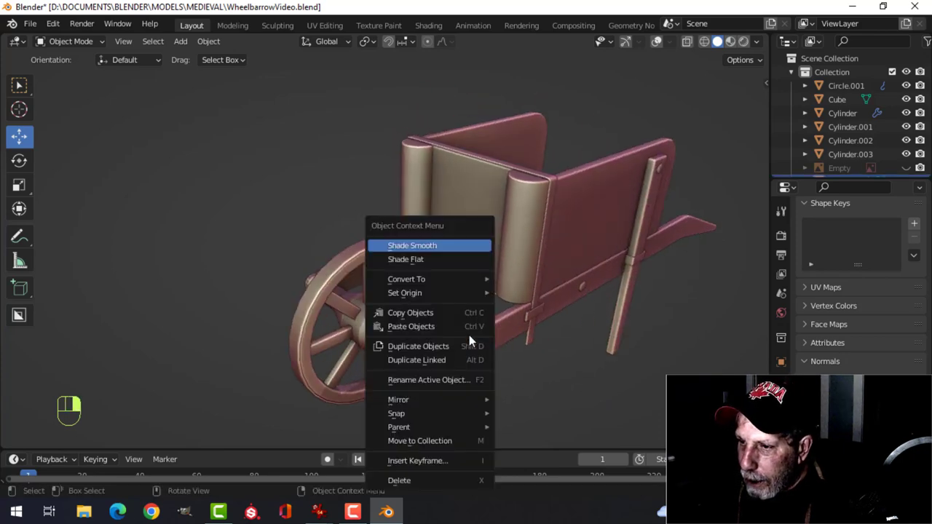
pyautogui.click(428, 245)
# - Give the long side beam a Weighted Normal modifier, enable Auto Smooth for its normals, and deselect it
pyautogui.scroll(5, 527, 327)
pyautogui.keyDown('shift'); pyautogui.moveTo(528, 327); pyautogui.dragTo(463, 236, button='middle'); pyautogui.keyUp('shift')
pyautogui.scroll(-2, 555, 316)
pyautogui.keyDown('shift'); pyautogui.moveTo(555, 316); pyautogui.dragTo(526, 311, button='middle'); pyautogui.keyUp('shift')
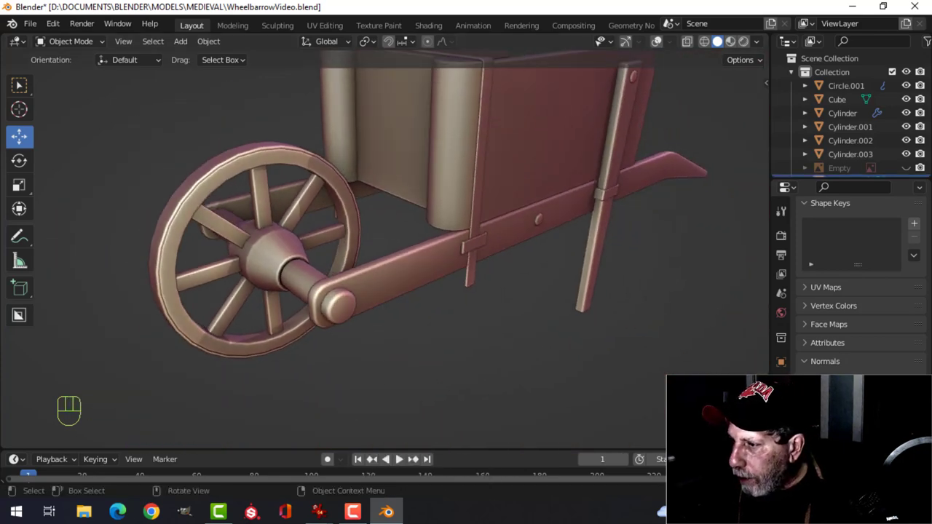
pyautogui.click(781, 381)
pyautogui.click(822, 232)
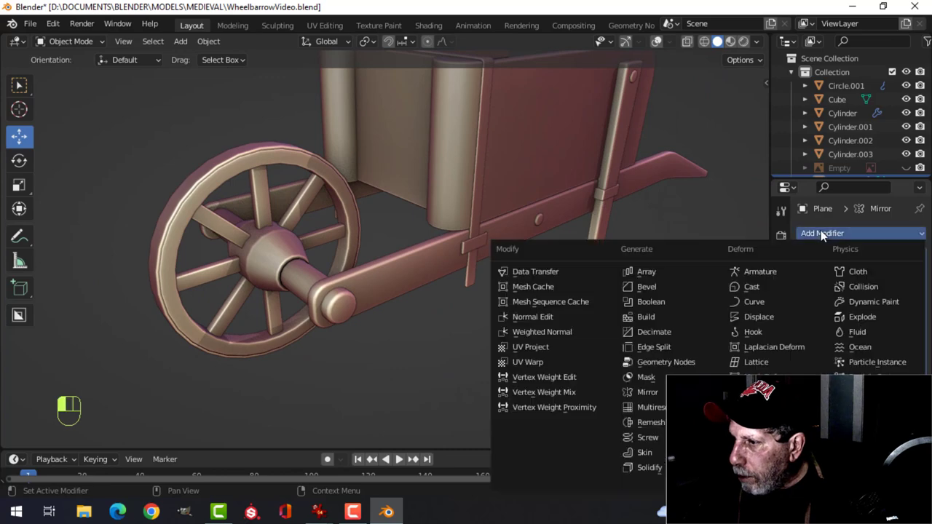
pyautogui.click(577, 340)
pyautogui.scroll(-2, 859, 291)
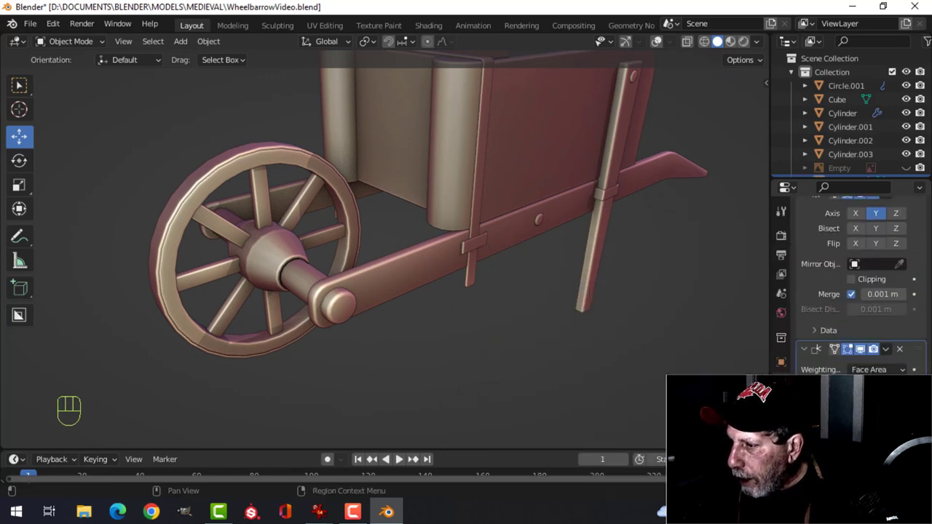
pyautogui.click(781, 459)
pyautogui.click(850, 457)
pyautogui.hotkey('alt', 'a')
# - Examine the shading on the wheel, axle, box side and front corner cylinders from close up
pyautogui.moveTo(398, 322)
pyautogui.mouseDown(button='middle')
pyautogui.moveTo(547, 357)
pyautogui.moveTo(492, 339)
pyautogui.moveTo(456, 344)
pyautogui.mouseUp(button='middle')
pyautogui.scroll(3, 548, 357)
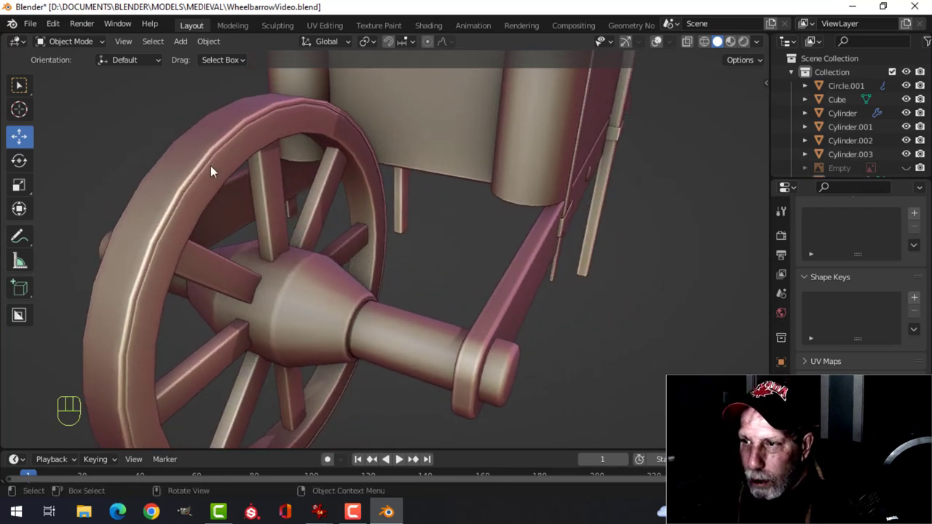
pyautogui.scroll(-4, 446, 188)
pyautogui.keyDown('shift'); pyautogui.moveTo(445, 187); pyautogui.dragTo(435, 259, button='middle'); pyautogui.keyUp('shift')
pyautogui.moveTo(435, 259); pyautogui.dragTo(308, 287, button='middle')
pyautogui.scroll(3, 469, 276)
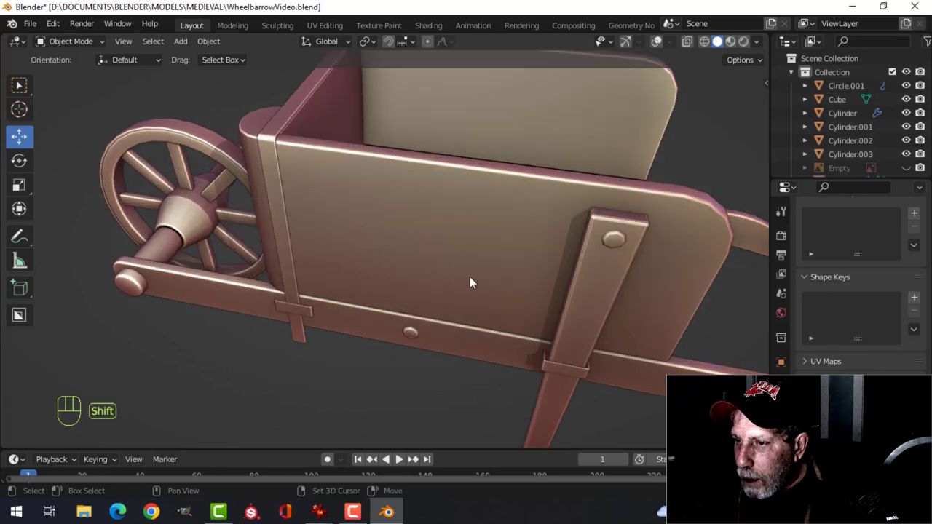
pyautogui.moveTo(470, 283); pyautogui.dragTo(481, 253, button='middle')
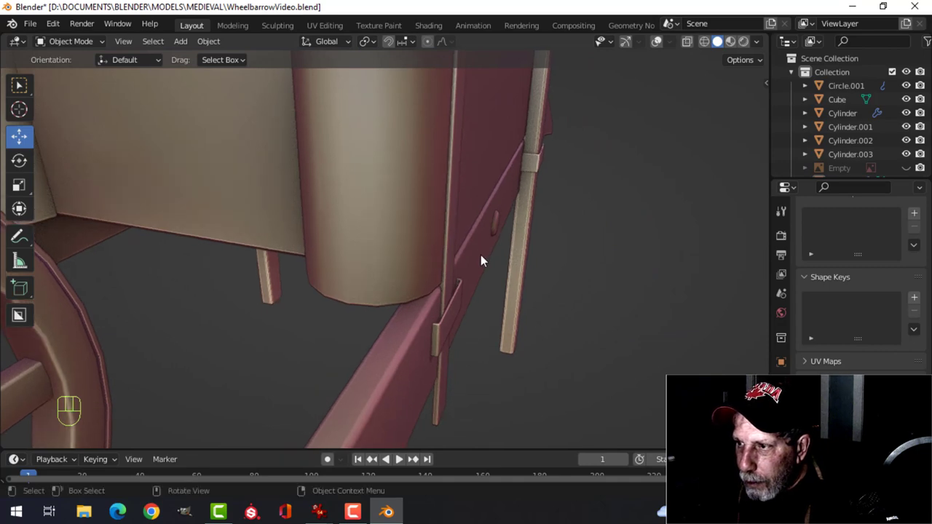
pyautogui.scroll(-5, 480, 254)
pyautogui.scroll(5, 471, 230)
# - Shade the upright support leg on the box side smooth and add a Weighted Normal modifier to it
pyautogui.keyDown('shift'); pyautogui.moveTo(528, 165); pyautogui.dragTo(352, 309, button='middle'); pyautogui.keyUp('shift')
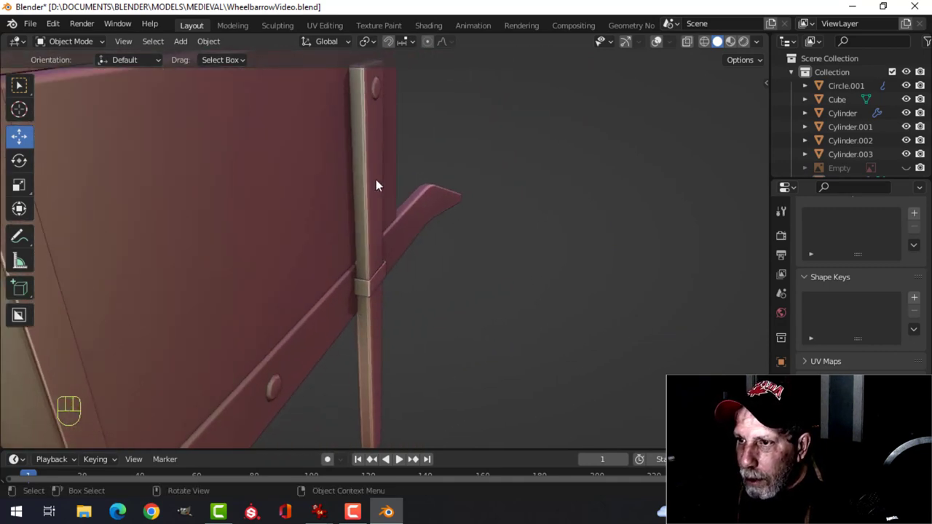
pyautogui.rightClick(371, 163)
pyautogui.click(372, 163)
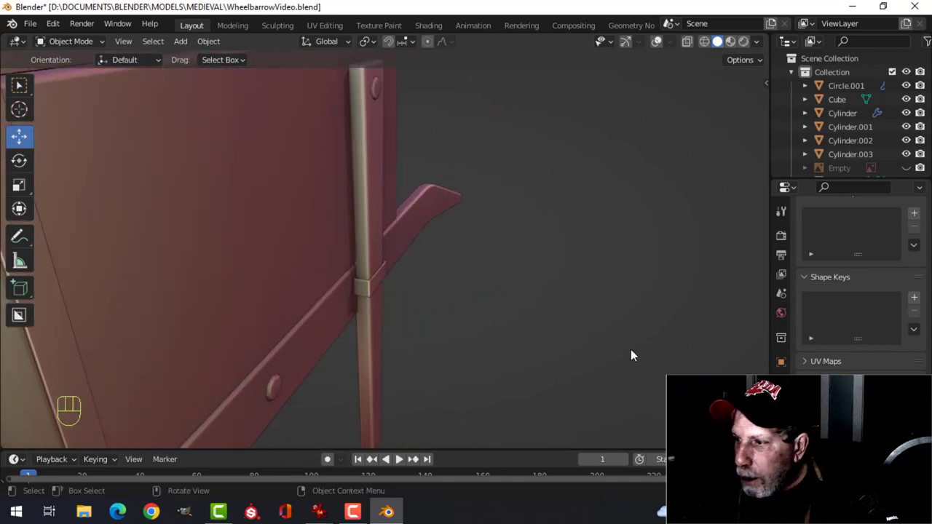
pyautogui.click(780, 382)
pyautogui.click(828, 233)
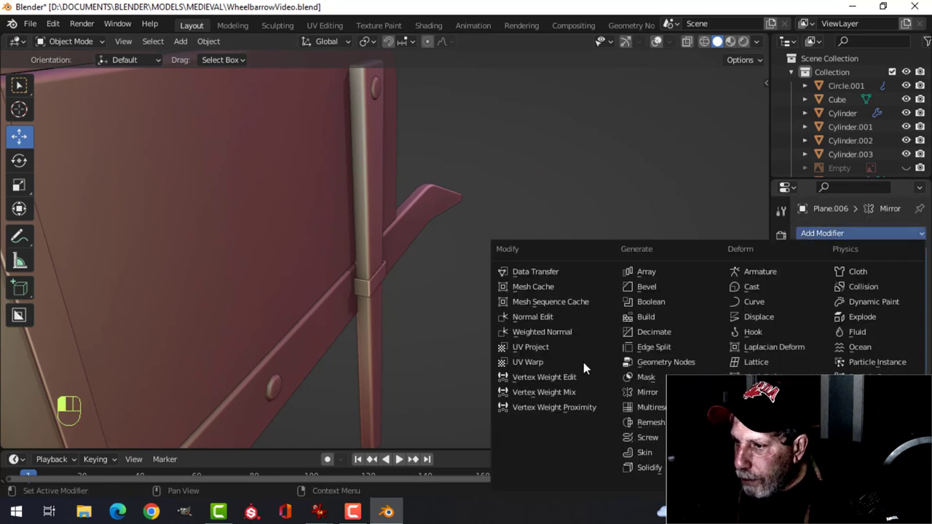
pyautogui.click(542, 331)
pyautogui.scroll(-3, 858, 291)
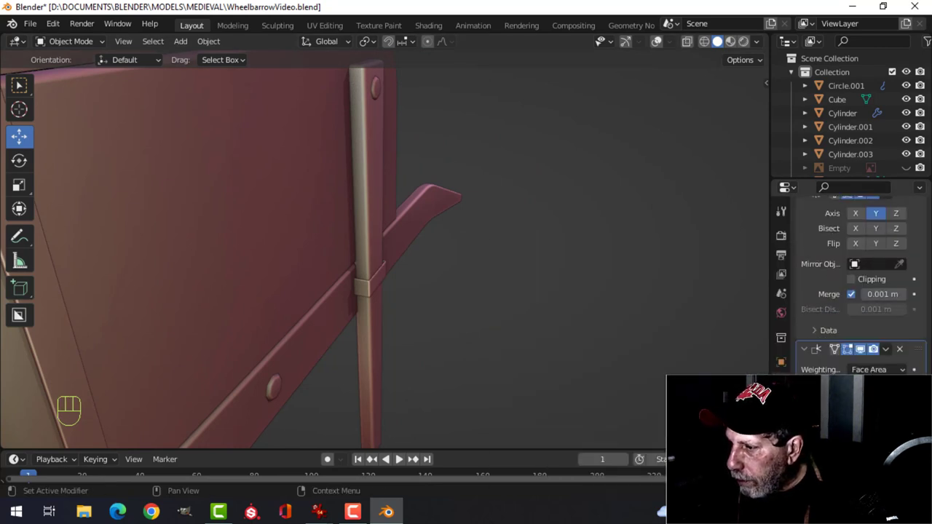
# - Enable Auto Smooth in the support leg's normals settings and deselect the leg
pyautogui.click(780, 458)
pyautogui.scroll(-3, 858, 291)
pyautogui.click(852, 376)
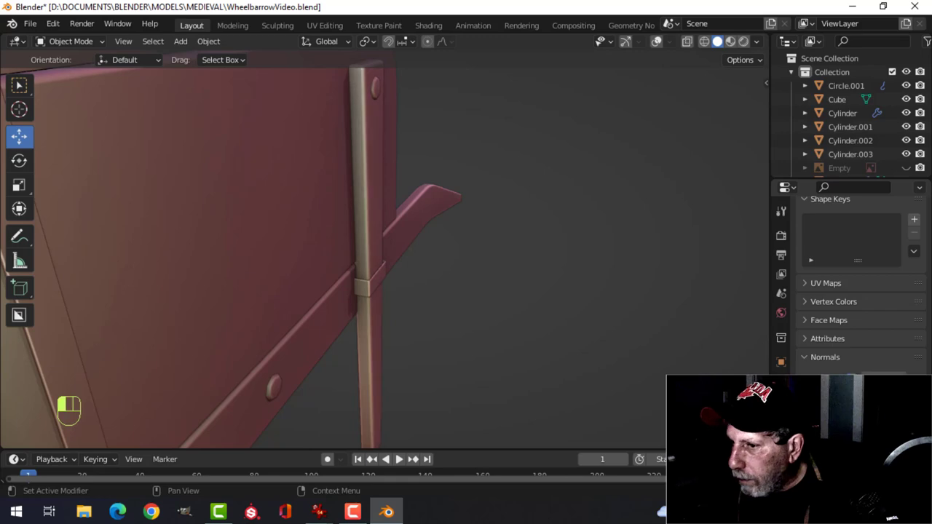
pyautogui.scroll(-5, 452, 346)
pyautogui.hotkey('alt', 'a')
# - Inspect the complete wheelbarrow with its MatCap shading from several angles and distances
pyautogui.moveTo(426, 281)
pyautogui.keyDown('shift'); pyautogui.mouseDown(button='middle')
pyautogui.moveTo(467, 304)
pyautogui.moveTo(380, 312)
pyautogui.moveTo(192, 289)
pyautogui.moveTo(330, 242)
pyautogui.moveTo(429, 175)
pyautogui.moveTo(456, 211)
pyautogui.moveTo(468, 258)
pyautogui.moveTo(447, 280)
pyautogui.mouseUp(button='middle'); pyautogui.keyUp('shift')
pyautogui.scroll(5, 321, 309)
pyautogui.scroll(-4, 321, 305)
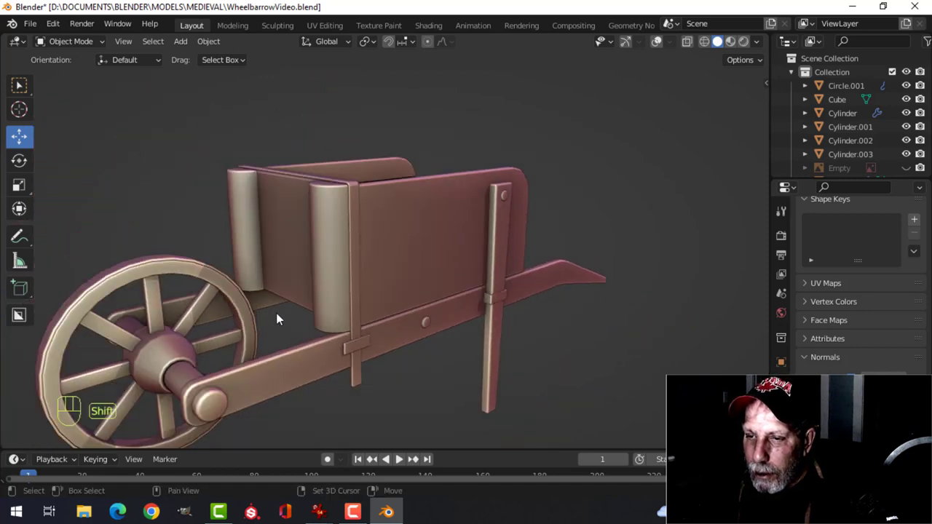
pyautogui.keyDown('shift'); pyautogui.moveTo(276, 312); pyautogui.dragTo(411, 297, button='middle'); pyautogui.keyUp('shift')
pyautogui.scroll(-3, 410, 297)
pyautogui.keyDown('shift'); pyautogui.moveTo(517, 300); pyautogui.dragTo(437, 301, button='middle'); pyautogui.keyUp('shift')
pyautogui.moveTo(466, 301)
pyautogui.mouseDown(button='middle')
pyautogui.moveTo(442, 319)
pyautogui.moveTo(490, 310)
pyautogui.moveTo(445, 303)
pyautogui.moveTo(480, 295)
pyautogui.moveTo(483, 306)
pyautogui.mouseUp(button='middle')
pyautogui.scroll(2, 452, 315)
pyautogui.scroll(-1, 445, 302)
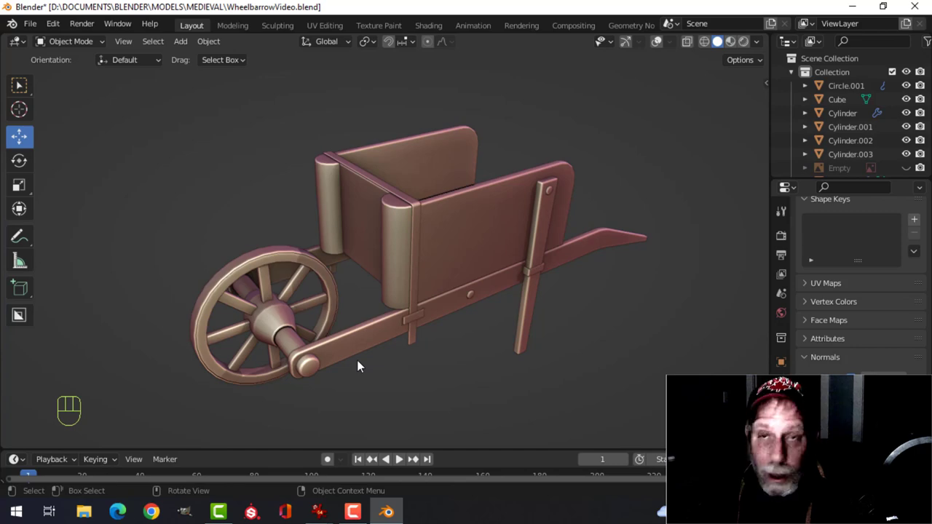
pyautogui.moveTo(356, 366); pyautogui.dragTo(502, 300, button='middle')
pyautogui.keyDown('shift'); pyautogui.moveTo(419, 315); pyautogui.dragTo(420, 278, button='middle'); pyautogui.keyUp('shift')
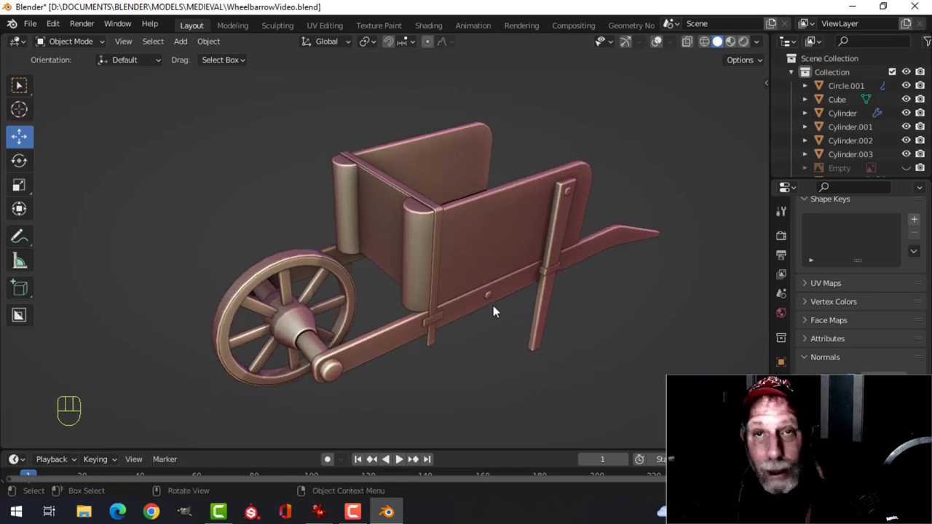